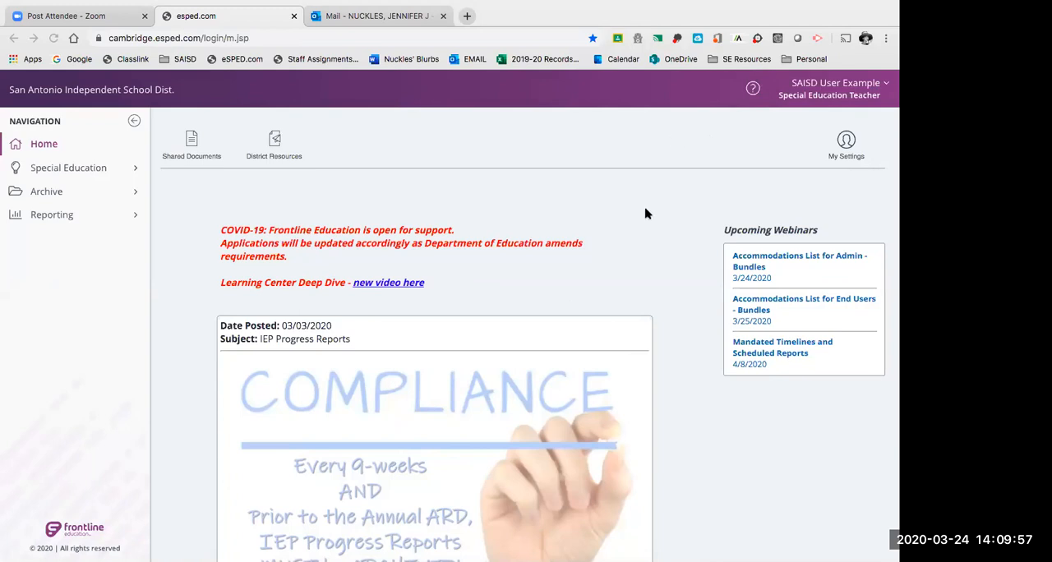
# Open the Notices application within Special Education.
pyautogui.scroll(-2, 632, 298)
pyautogui.scroll(3, 633, 299)
pyautogui.click(138, 170)
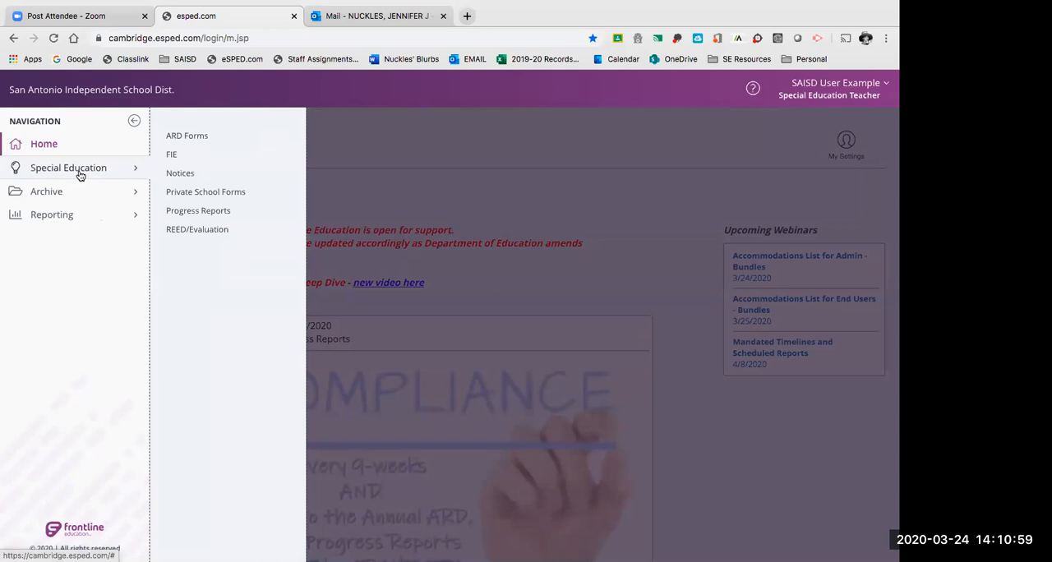
pyautogui.click(183, 174)
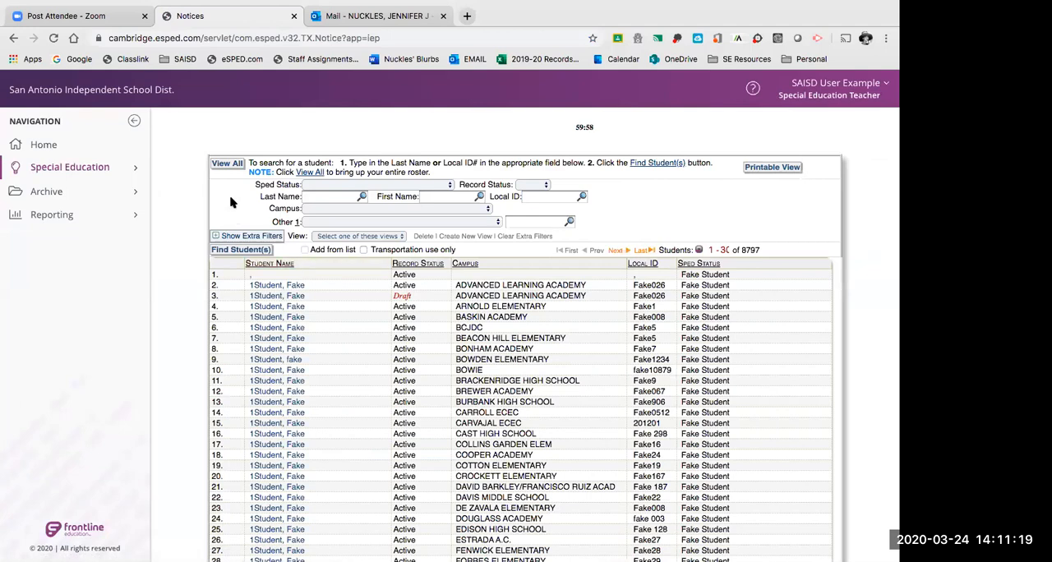
# Open the fake student's record for the Sample Students campus, giving "I am writing this student's IEP" as the FERPA reason.
pyautogui.scroll(-1, 234, 202)
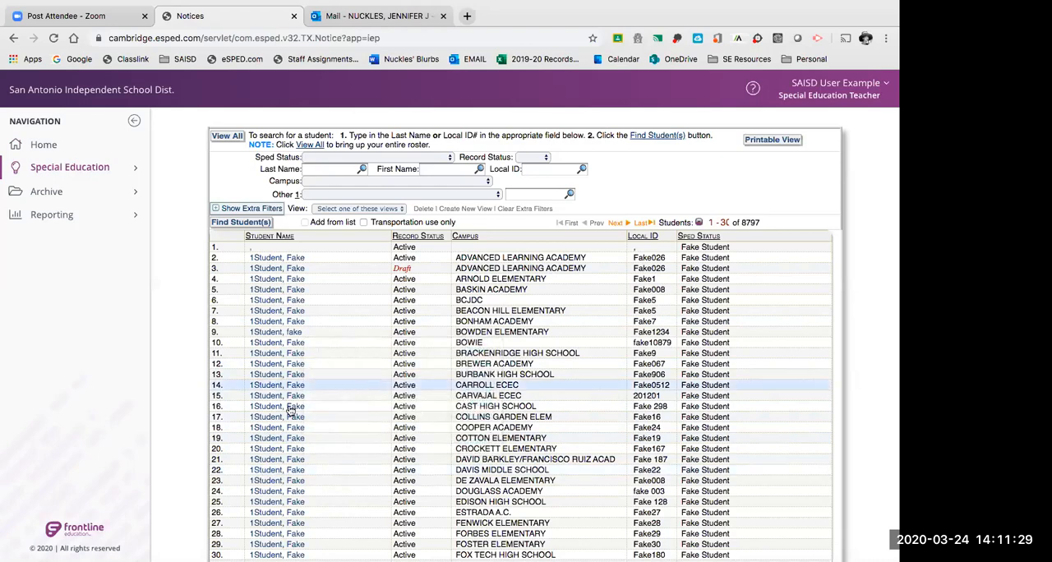
pyautogui.scroll(-1, 191, 446)
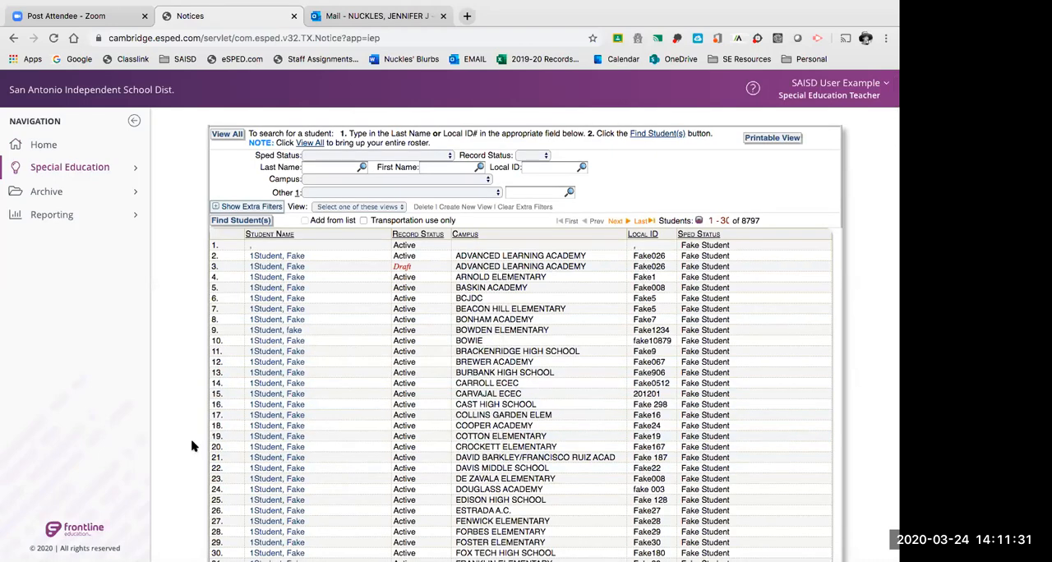
pyautogui.scroll(-8, 191, 446)
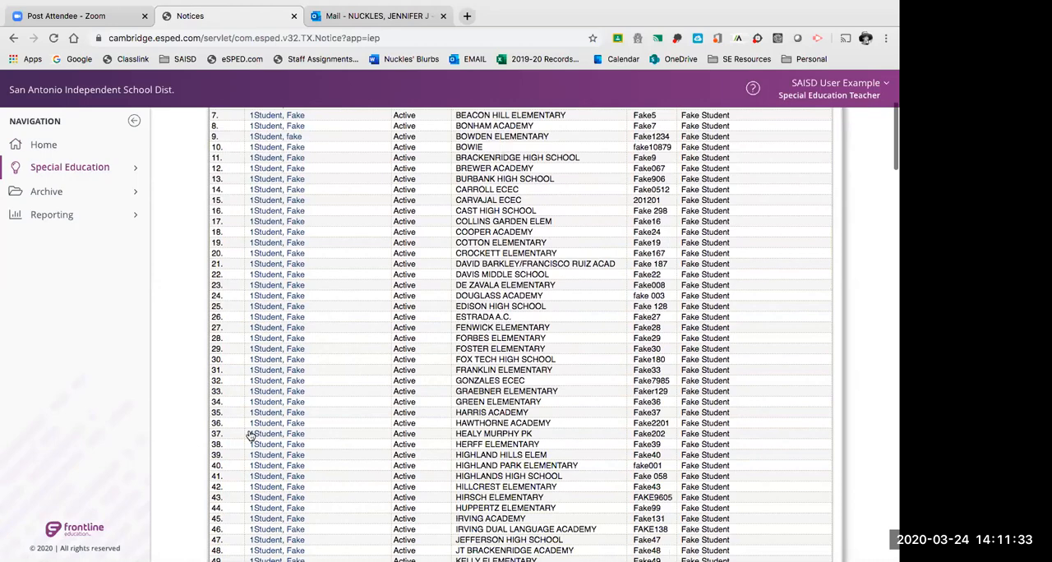
pyautogui.scroll(-5, 278, 425)
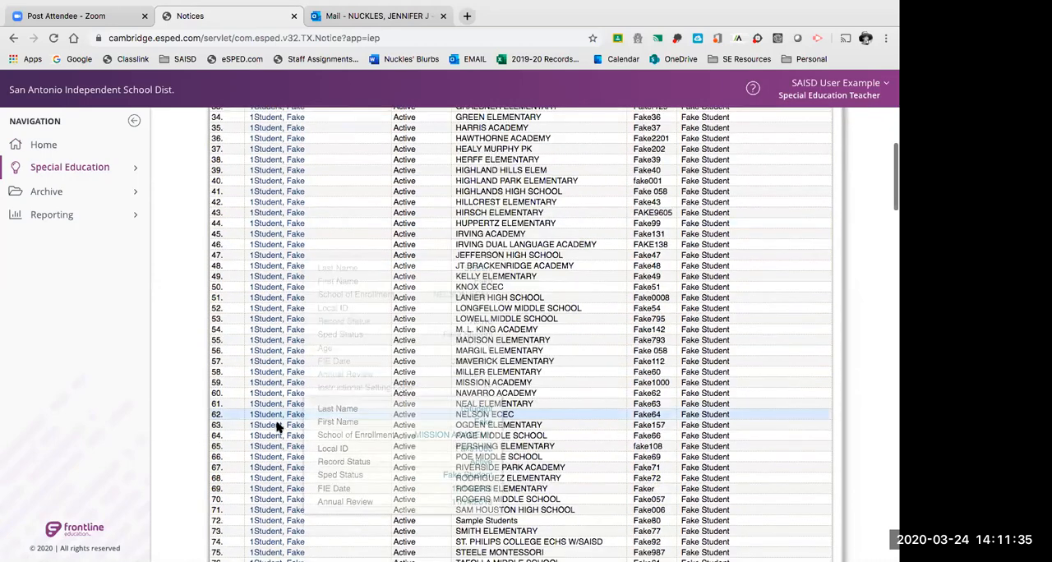
pyautogui.click(265, 439)
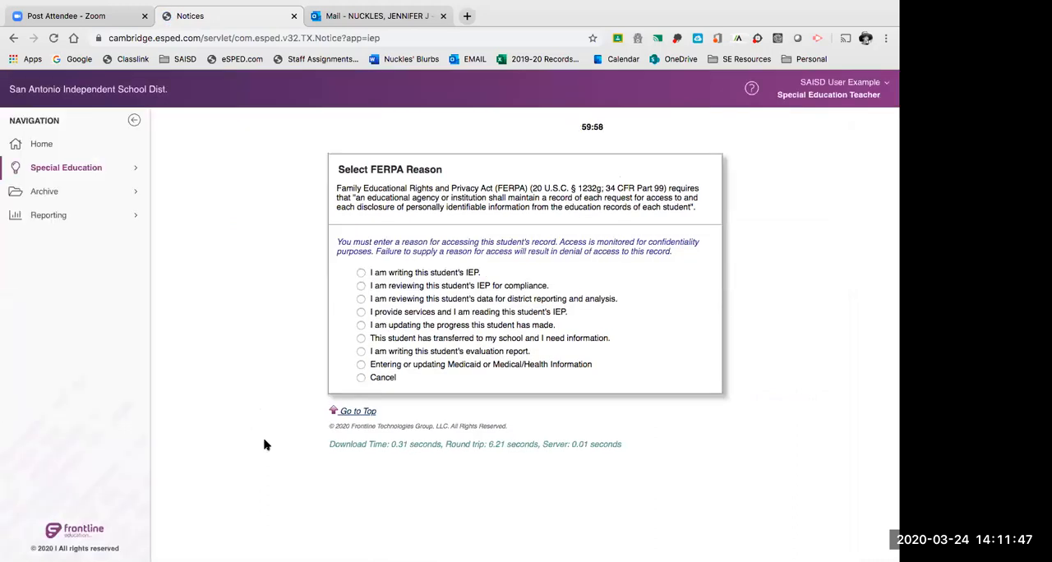
pyautogui.click(361, 273)
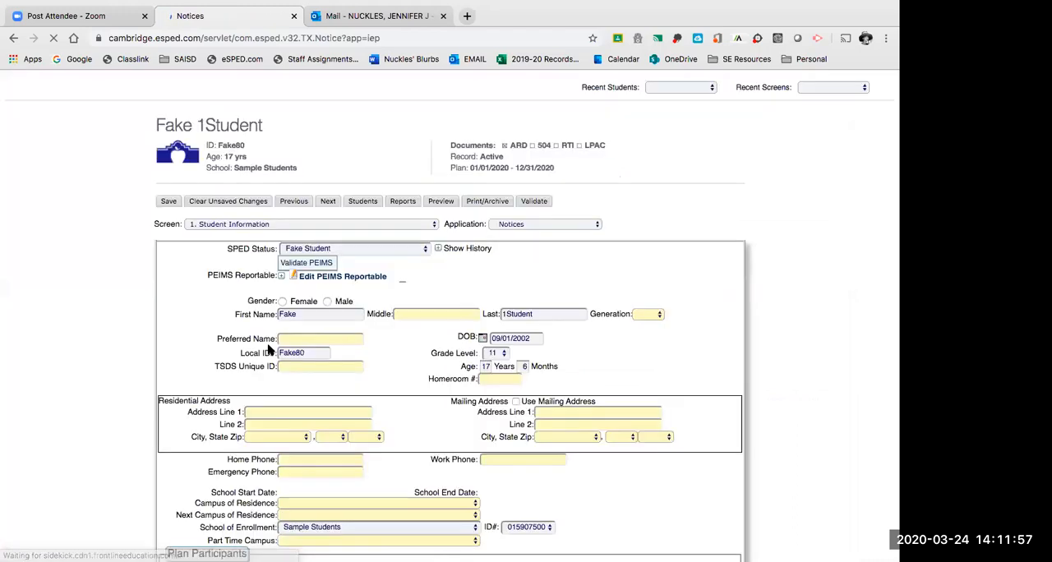
# Review the fake student's Student Information screen, including the contact fields, school enrollment and plan participants.
pyautogui.scroll(-1, 268, 350)
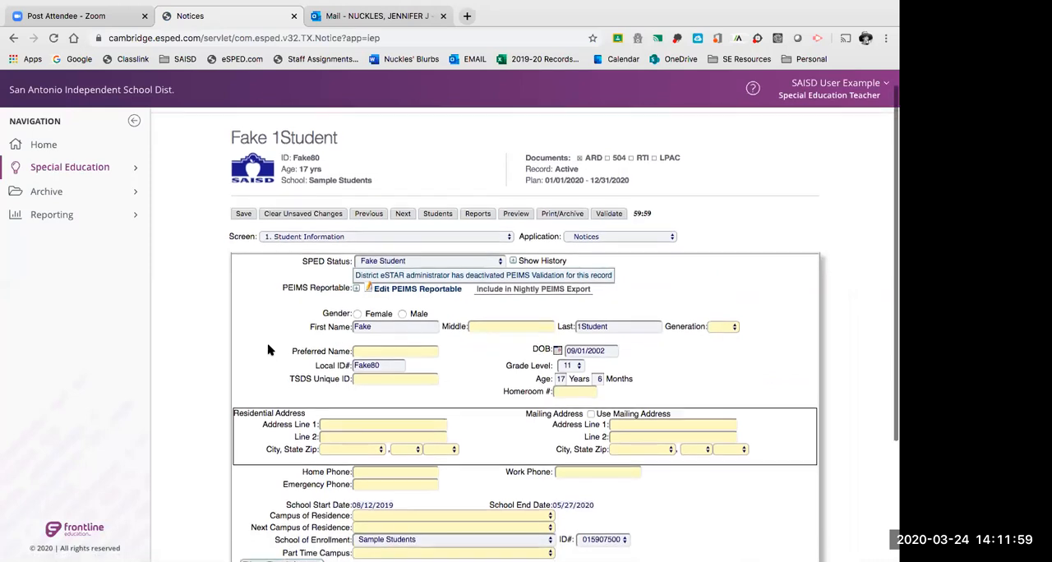
pyautogui.scroll(-3, 268, 350)
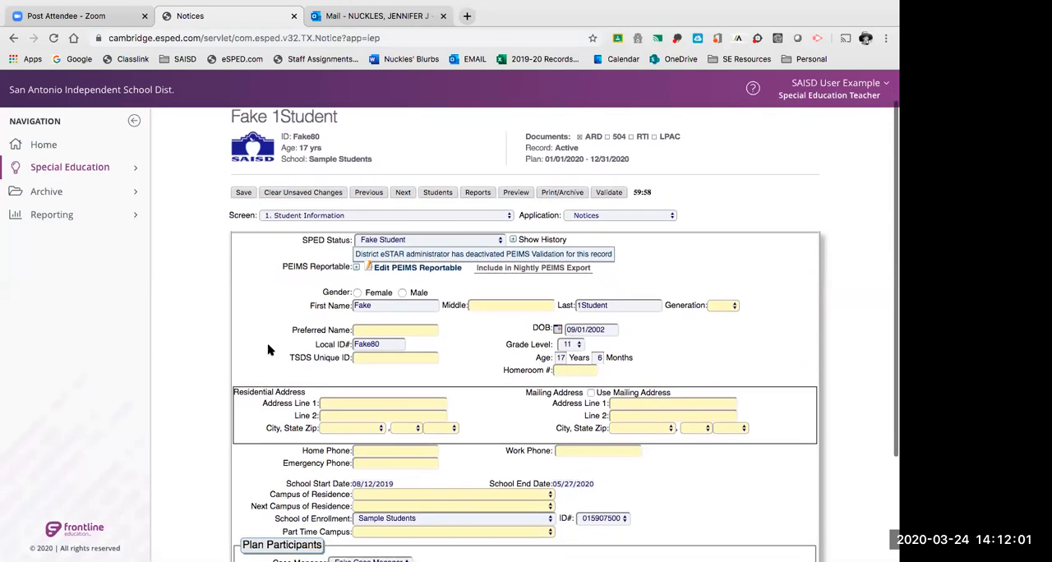
pyautogui.scroll(-1, 268, 350)
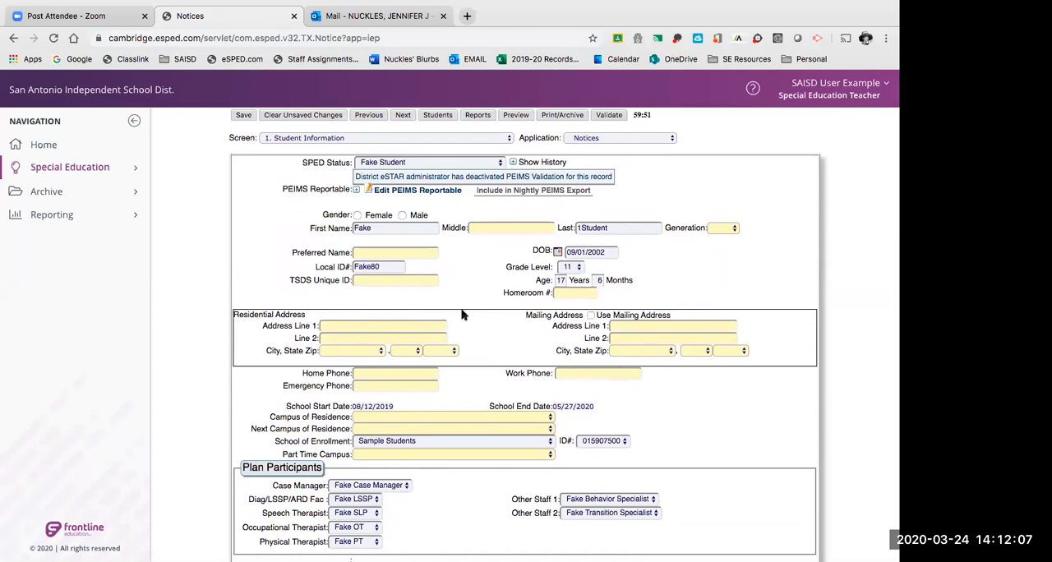
pyautogui.scroll(2, 464, 315)
pyautogui.scroll(1, 486, 396)
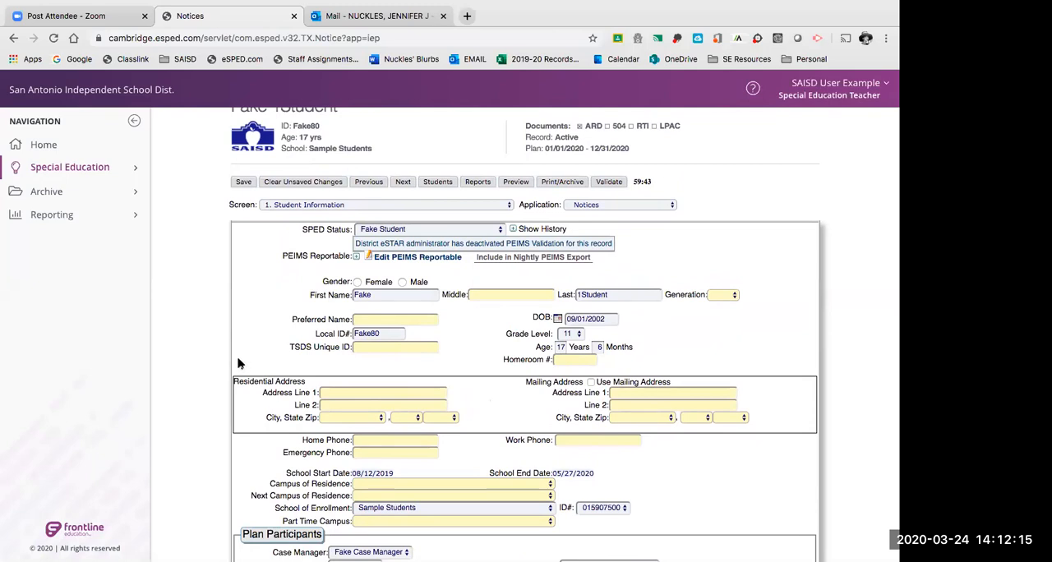
pyautogui.click(336, 206)
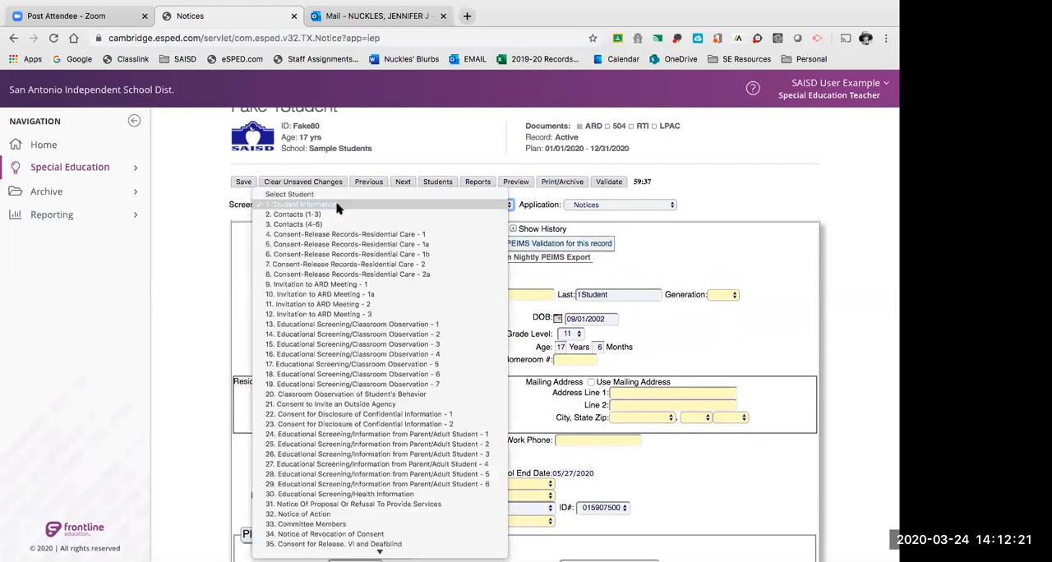
pyautogui.click(334, 285)
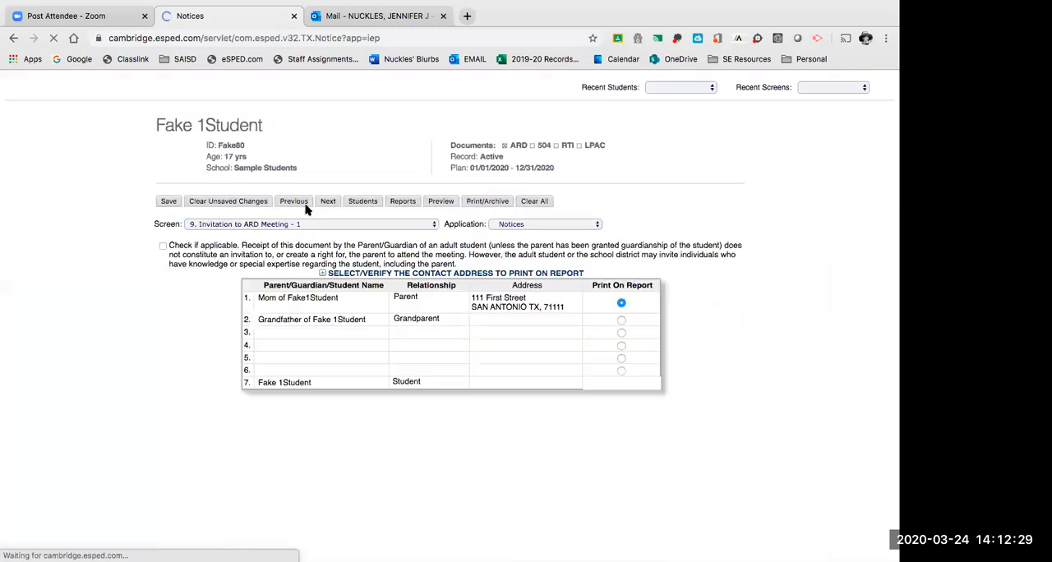
pyautogui.click(306, 225)
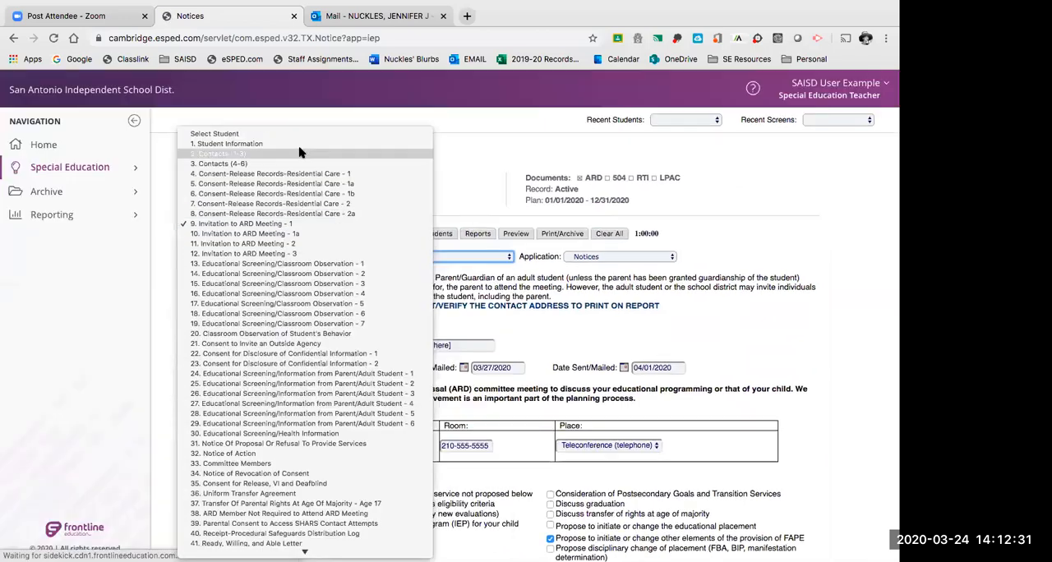
pyautogui.click(305, 223)
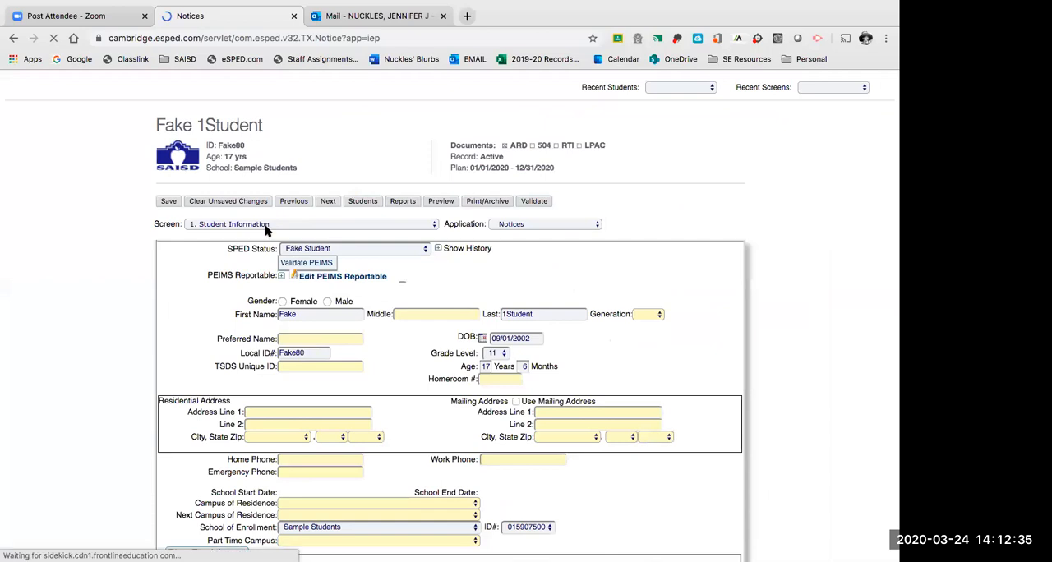
# Switch the student's record to the Invitation to ARD Meeting - 1 screen and close the mail page in the browser.
pyautogui.click(290, 257)
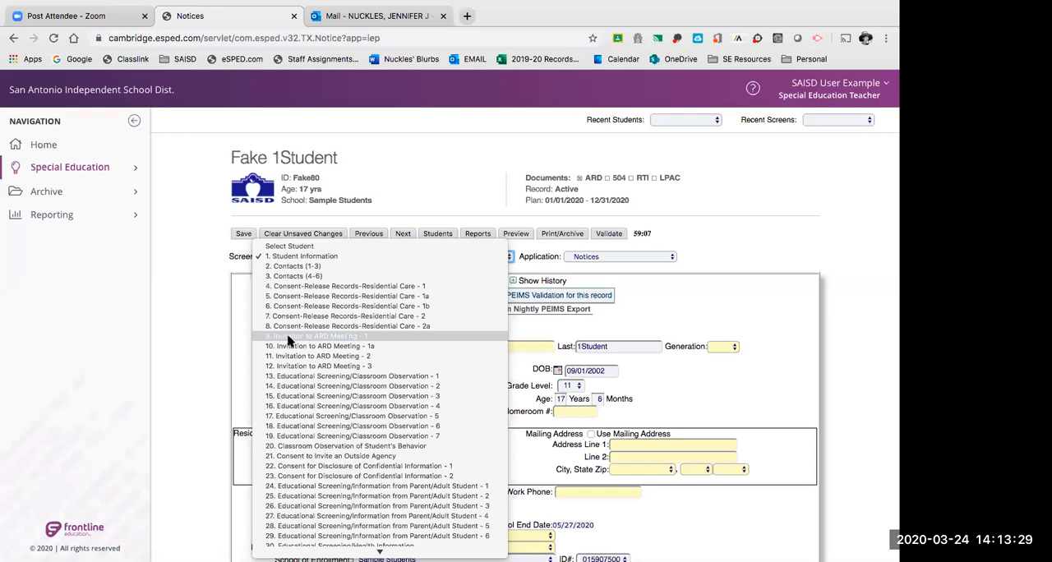
pyautogui.click(288, 336)
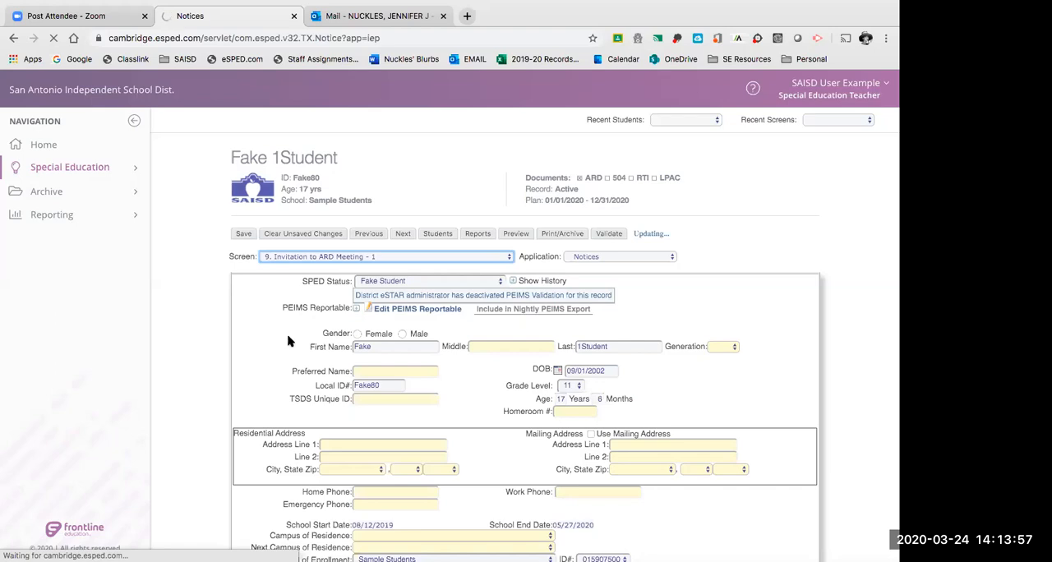
pyautogui.click(443, 16)
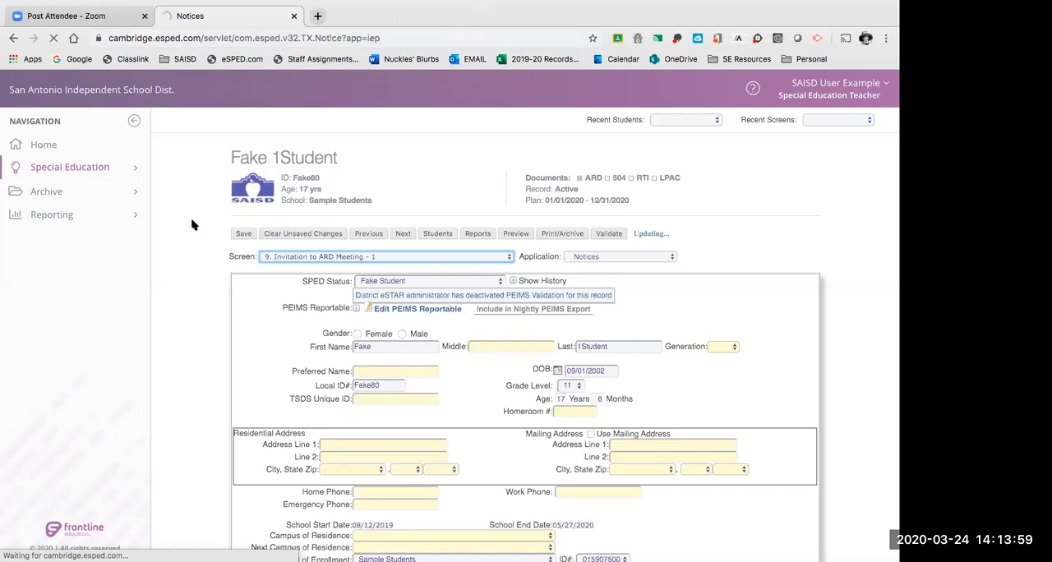
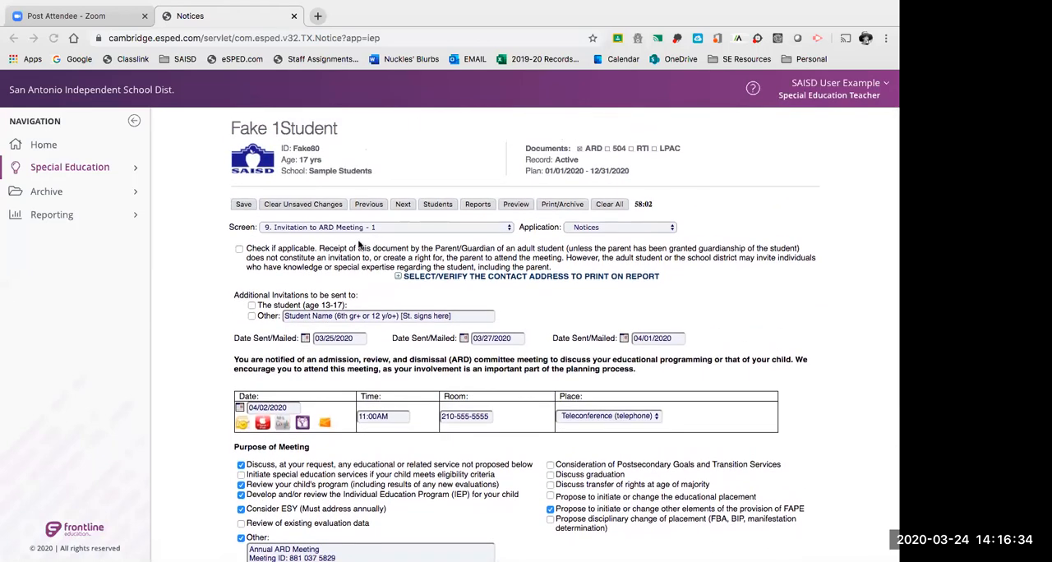
# Mark the adult-student statement about parent or guardian receipt as applicable and clear it again.
pyautogui.scroll(-1, 358, 245)
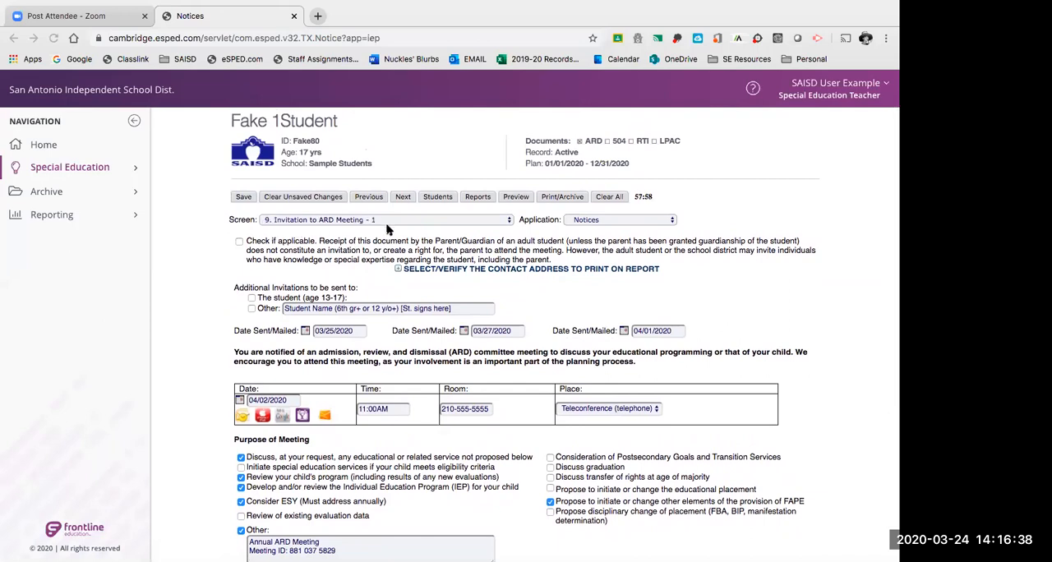
pyautogui.scroll(-2, 370, 278)
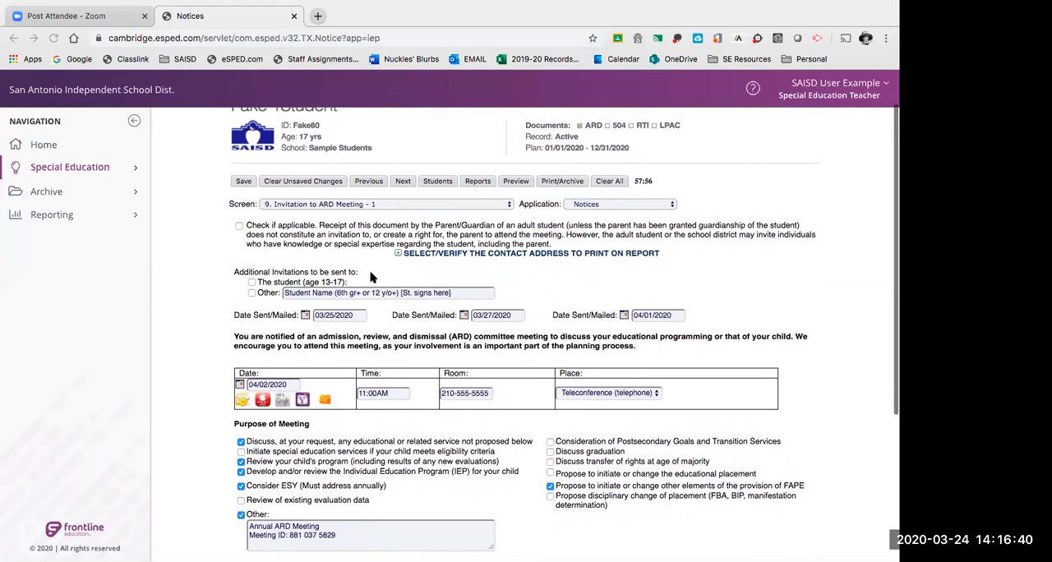
pyautogui.scroll(-2, 369, 278)
pyautogui.scroll(-1, 372, 277)
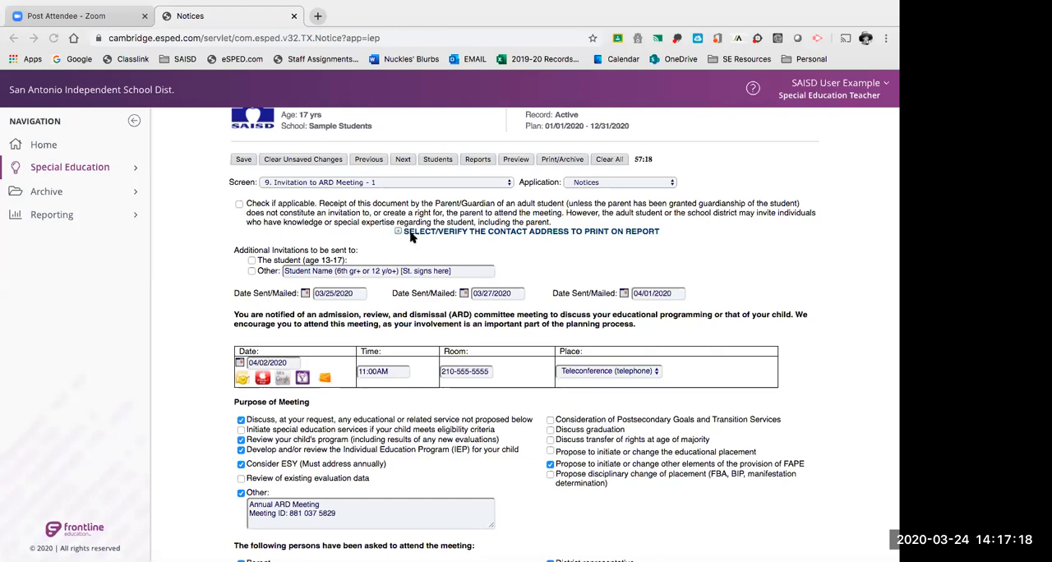
pyautogui.click(240, 206)
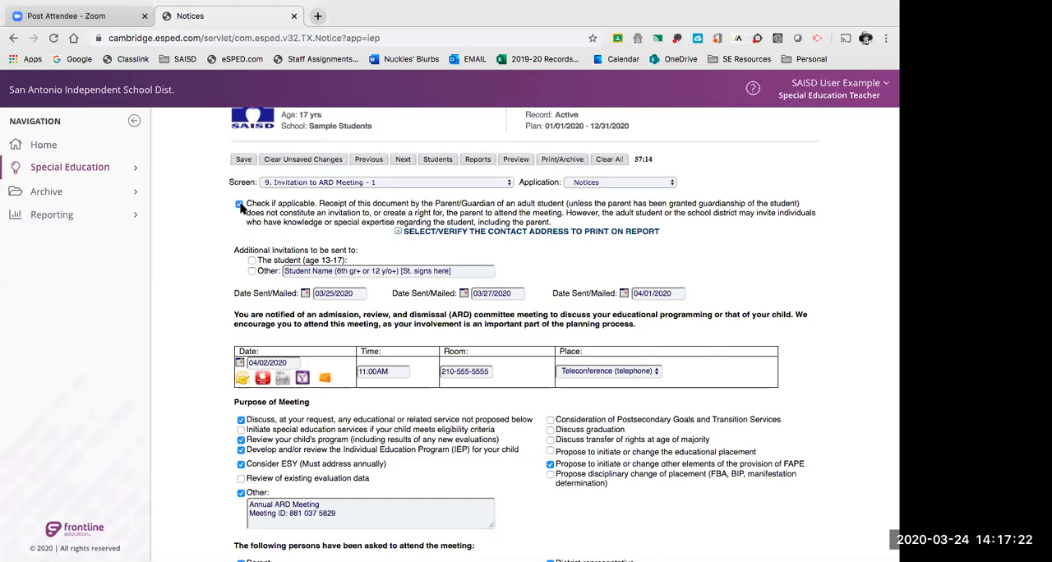
pyautogui.click(239, 205)
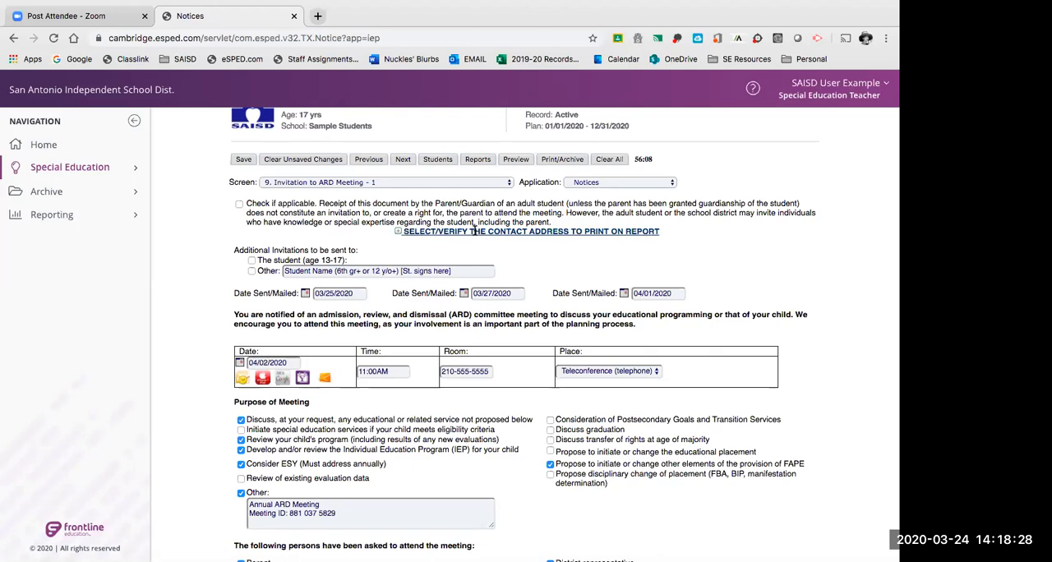
# Select the parent as the contact address to print on the report and save the record.
pyautogui.click(398, 231)
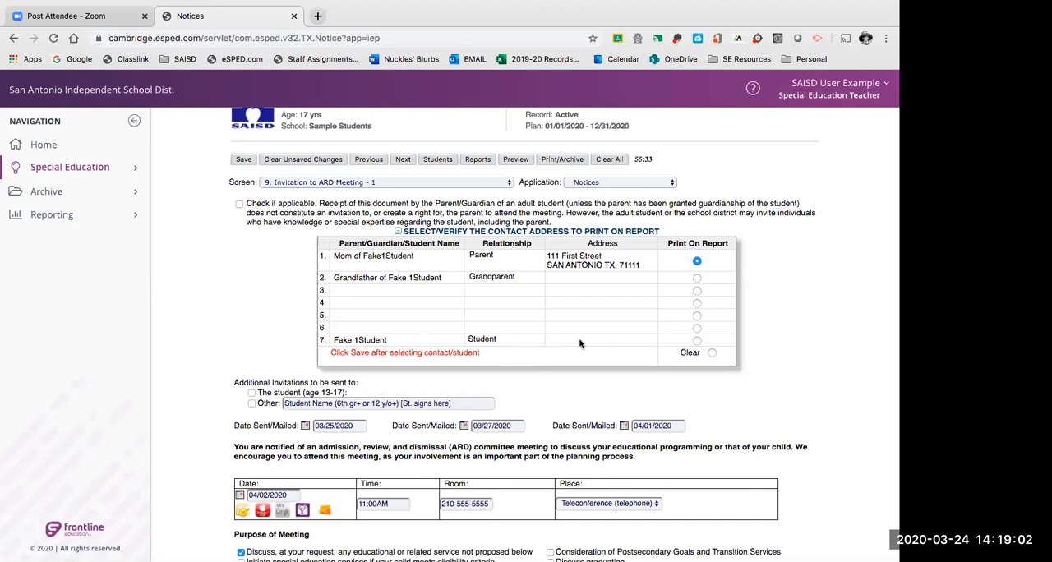
pyautogui.click(697, 340)
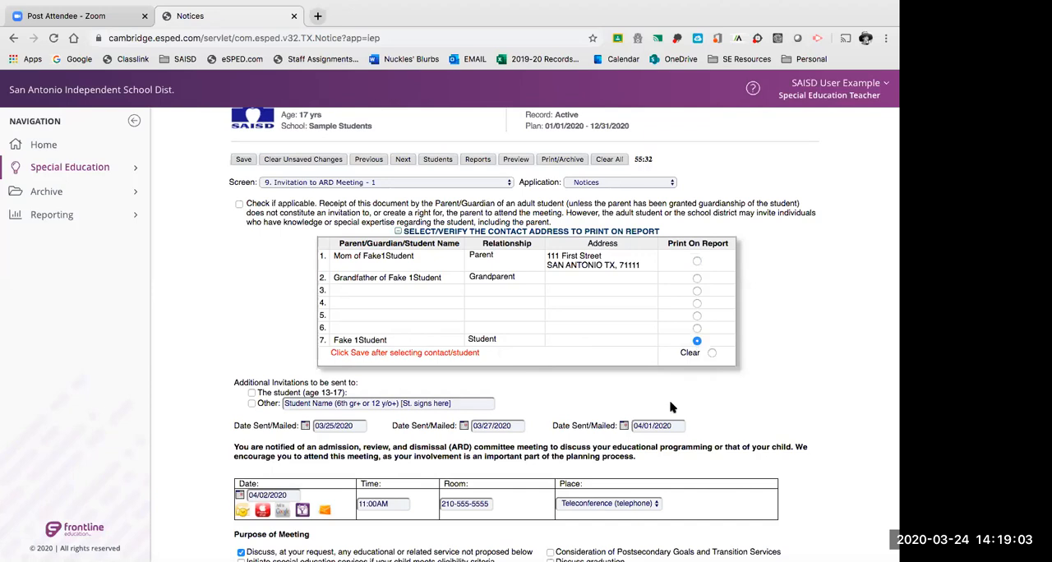
pyautogui.click(697, 262)
pyautogui.click(245, 161)
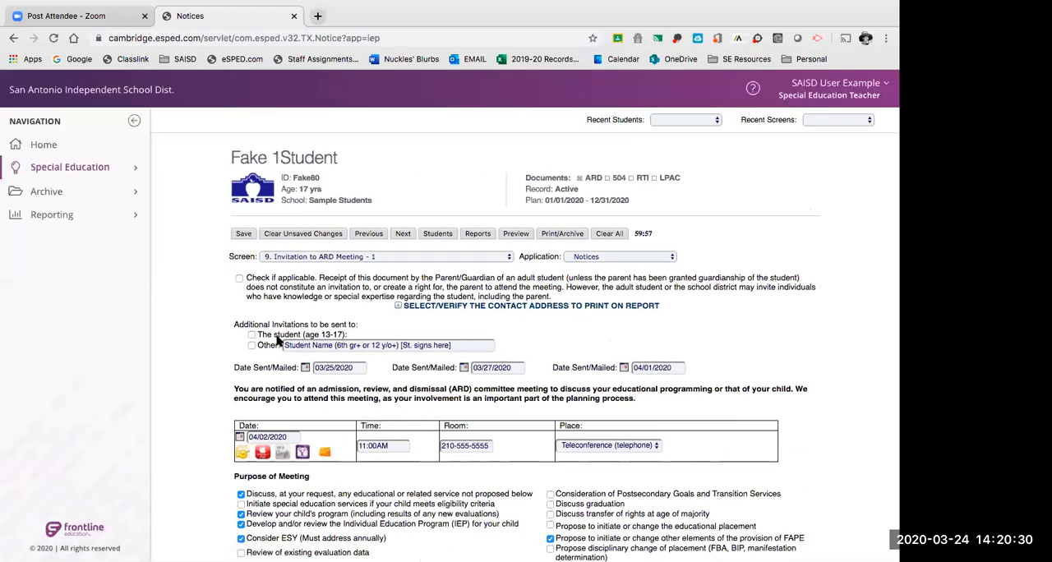
# Try the additional invitation for the student (age 13-17) and mark the Other invitation.
pyautogui.scroll(-2, 278, 339)
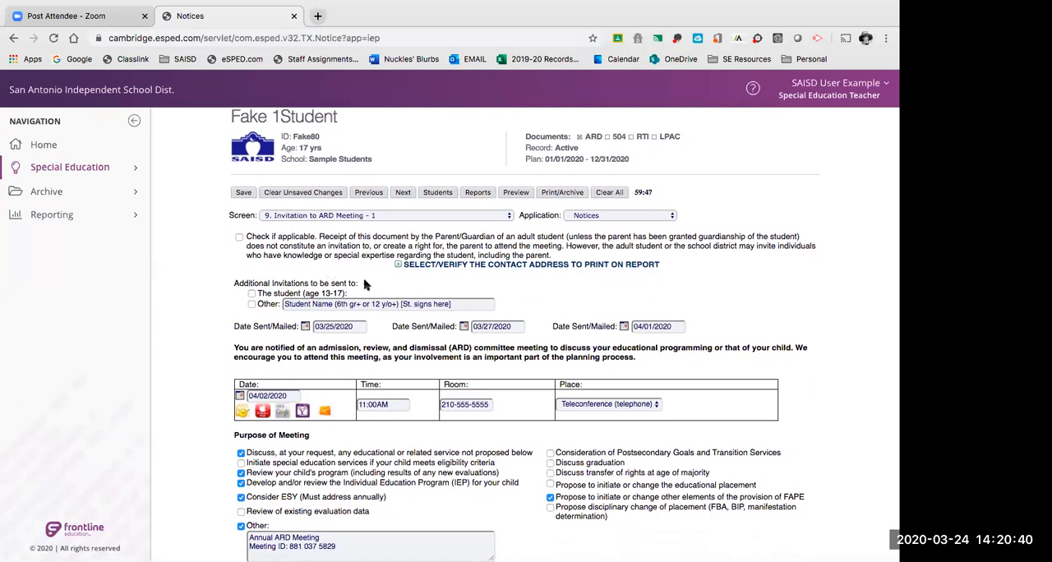
pyautogui.scroll(-1, 362, 286)
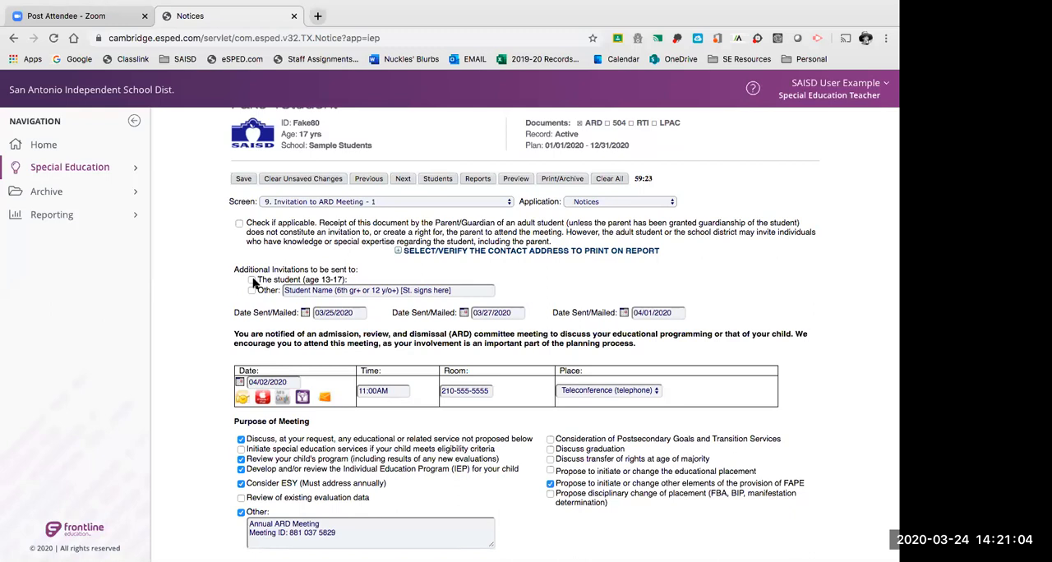
pyautogui.click(251, 280)
pyautogui.click(251, 280)
pyautogui.click(252, 290)
pyautogui.click(252, 280)
pyautogui.click(251, 280)
# Mark the student (age 13-17) invitation, try it with and without the Other invitation, and clear both.
pyautogui.scroll(-1, 482, 291)
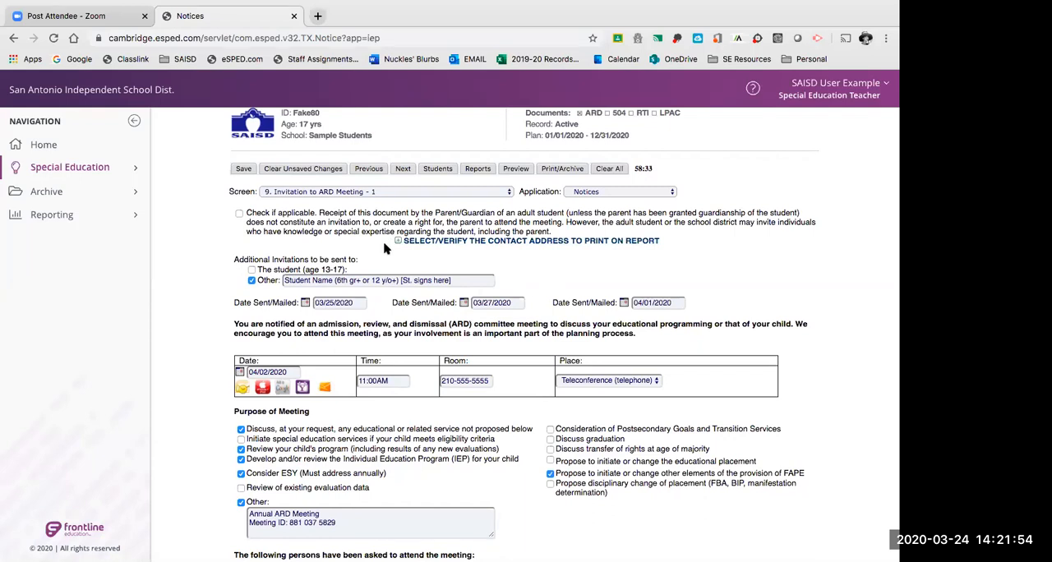
pyautogui.click(251, 269)
pyautogui.click(252, 281)
pyautogui.moveTo(335, 280); pyautogui.dragTo(397, 281)
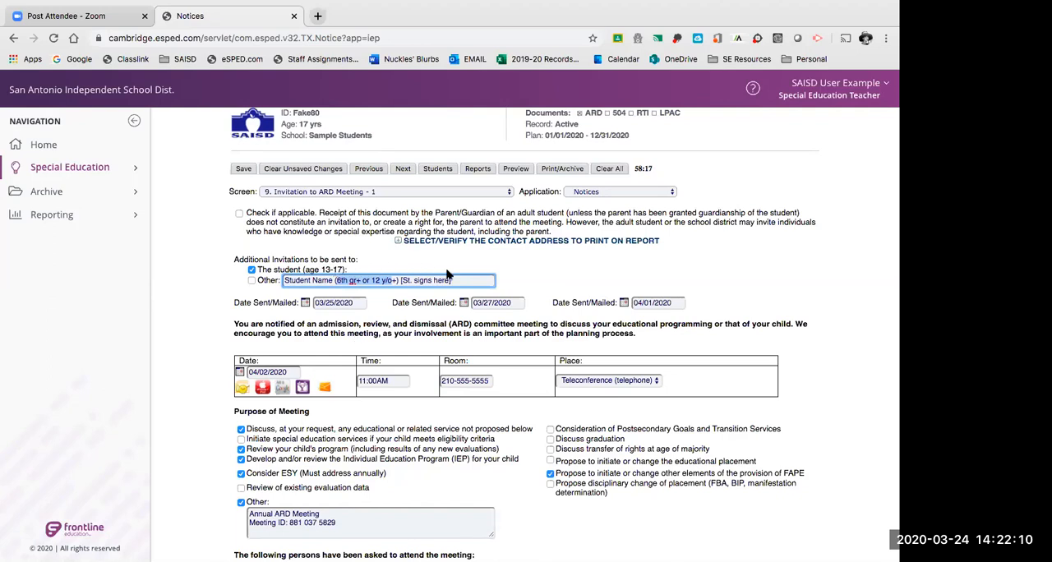
pyautogui.click(252, 280)
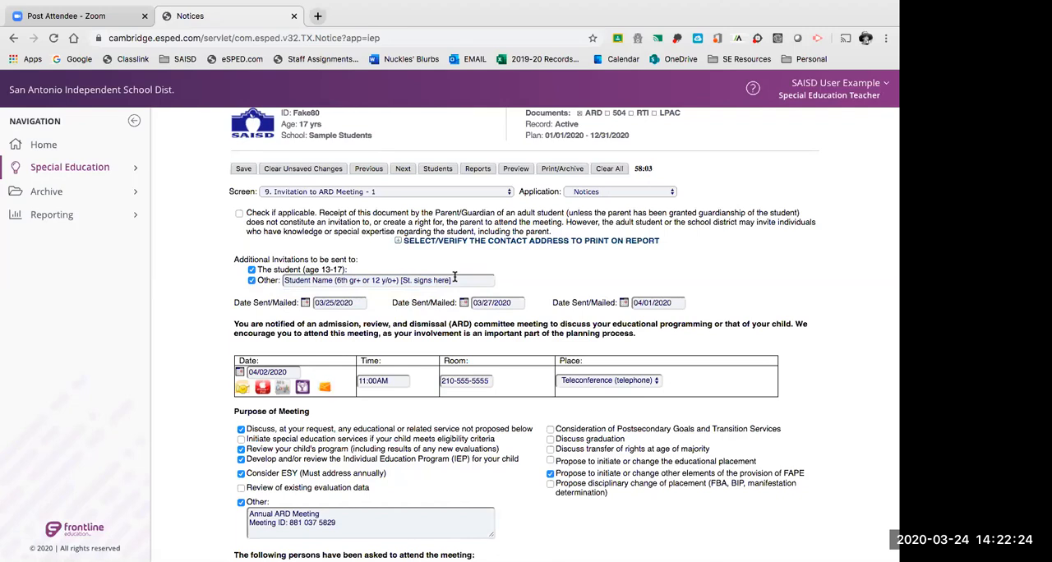
pyautogui.click(251, 281)
pyautogui.click(252, 270)
# Review the three Date Sent/Mailed fields of the ARD meeting invitation.
pyautogui.scroll(-2, 239, 313)
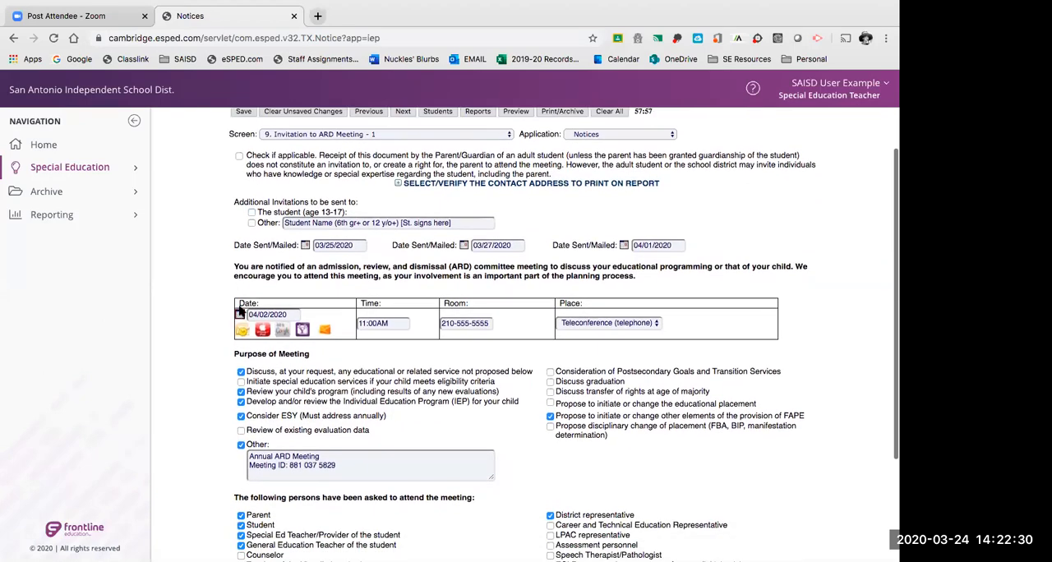
pyautogui.scroll(-1, 238, 242)
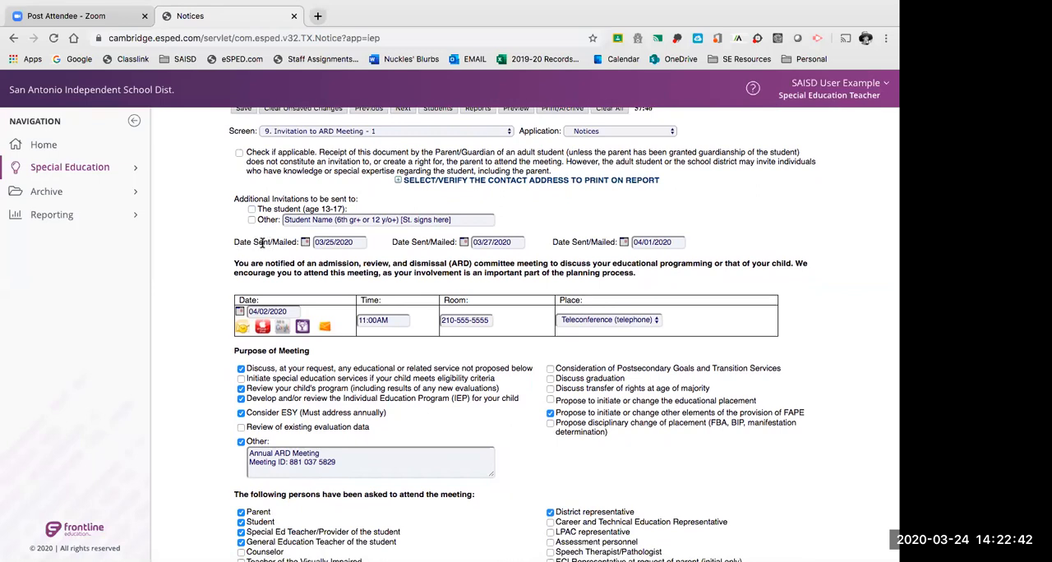
pyautogui.click(340, 242)
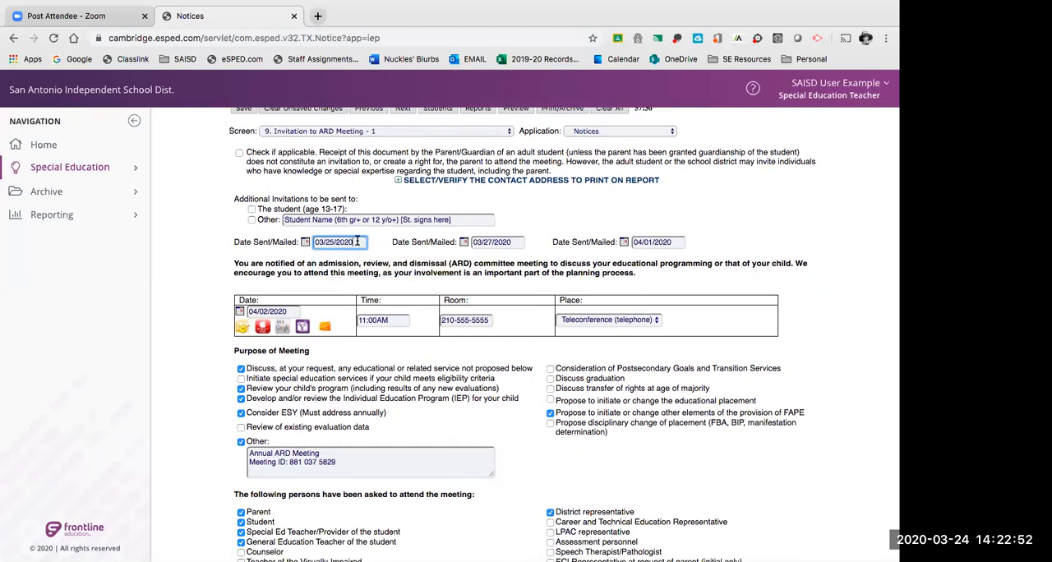
pyautogui.moveTo(356, 240); pyautogui.dragTo(258, 238)
pyautogui.scroll(-1, 279, 275)
pyautogui.scroll(1, 280, 275)
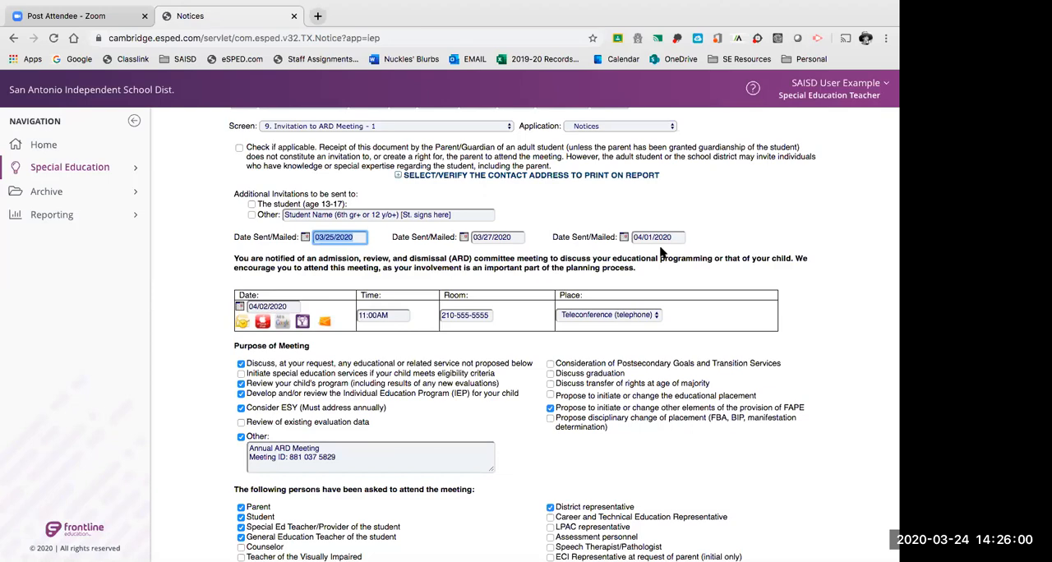
pyautogui.click(503, 237)
pyautogui.click(649, 236)
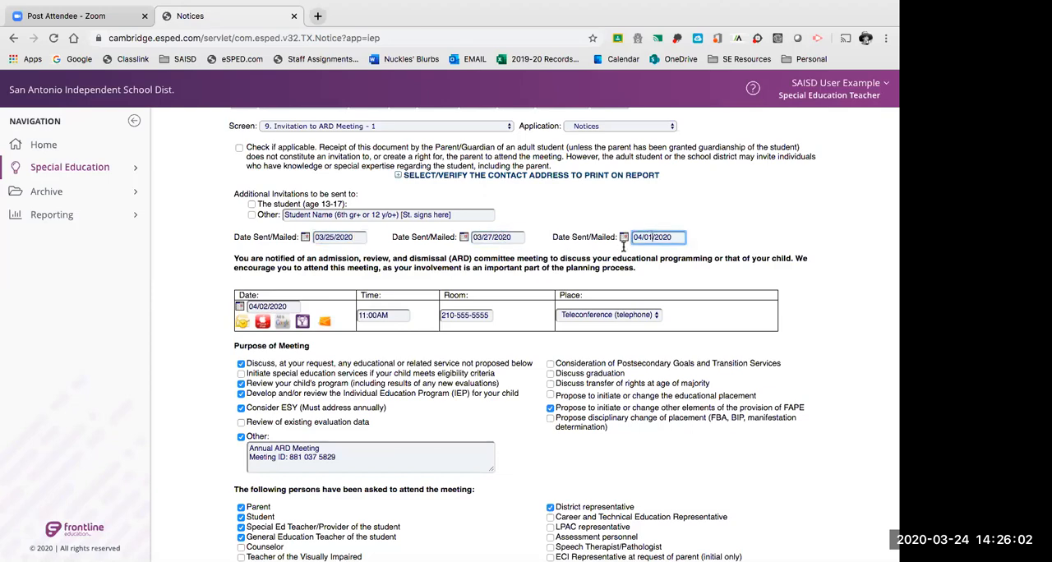
# Examine the meeting purposes and invited persons sections, and recheck the Date Sent/Mailed entries against the meeting details.
pyautogui.scroll(-2, 496, 282)
pyautogui.scroll(-3, 496, 282)
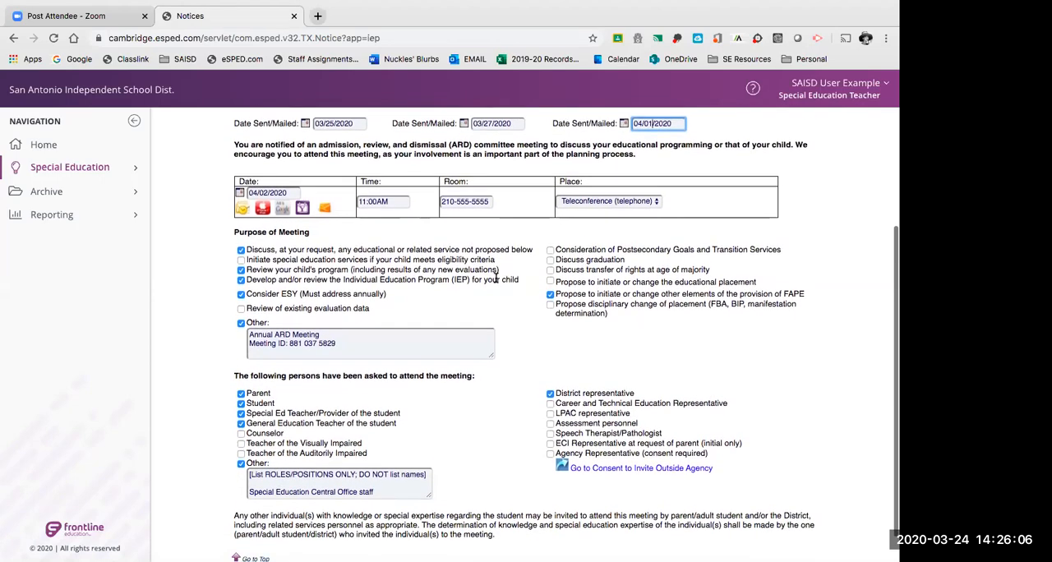
pyautogui.click(497, 121)
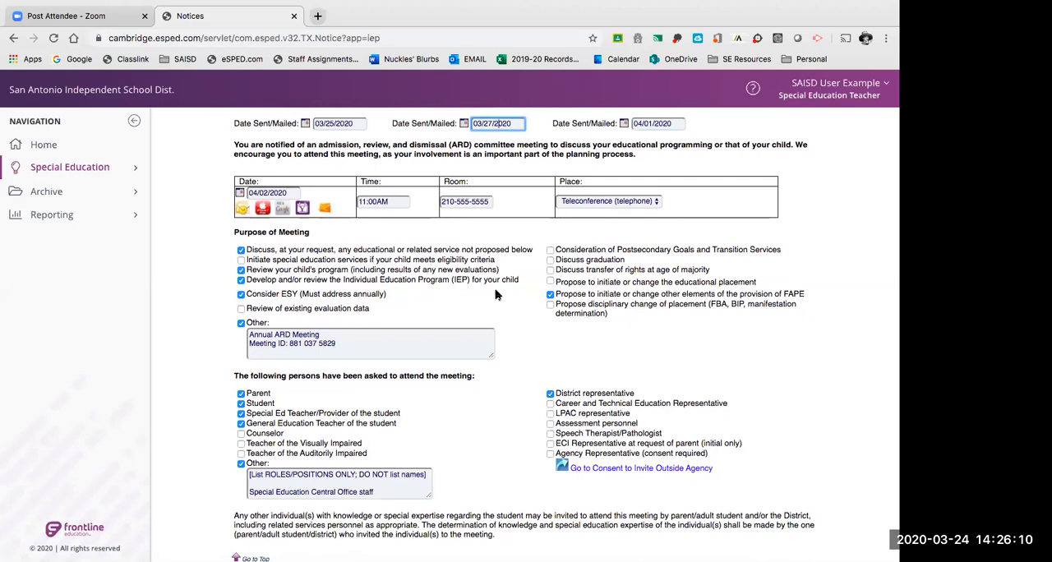
pyautogui.scroll(-1, 496, 294)
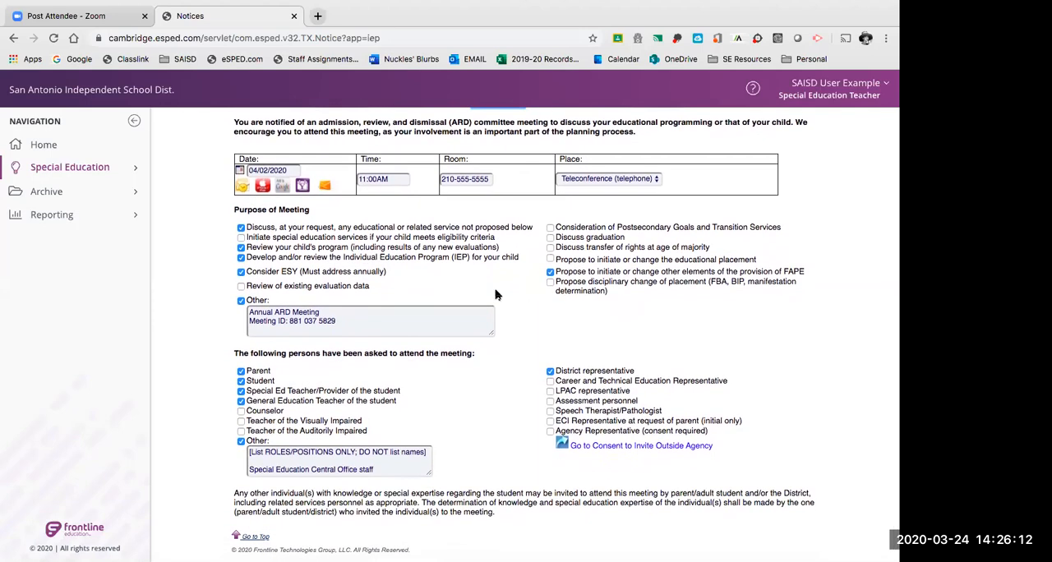
pyautogui.scroll(3, 496, 294)
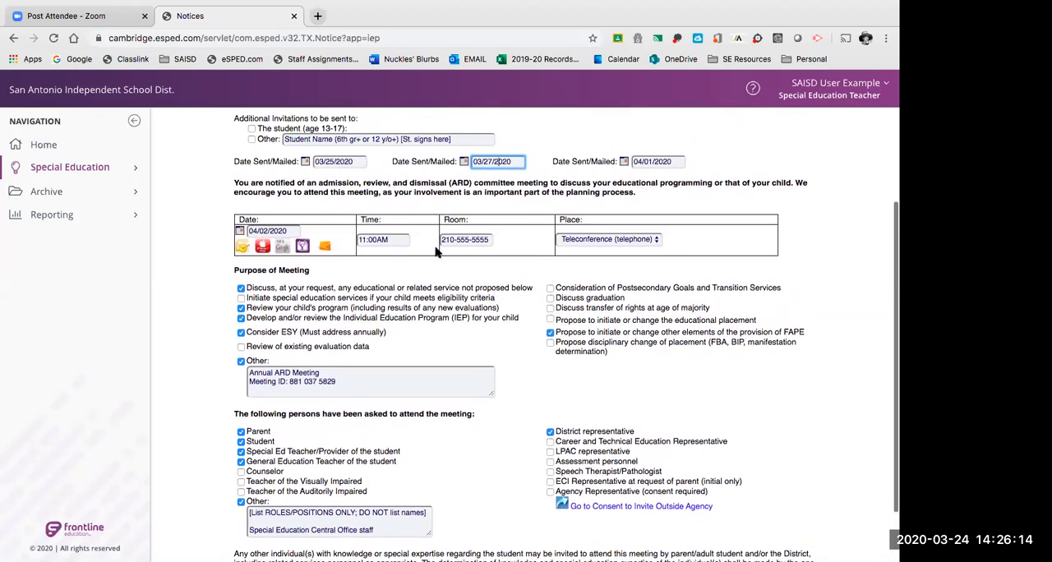
pyautogui.click(356, 163)
pyautogui.click(489, 162)
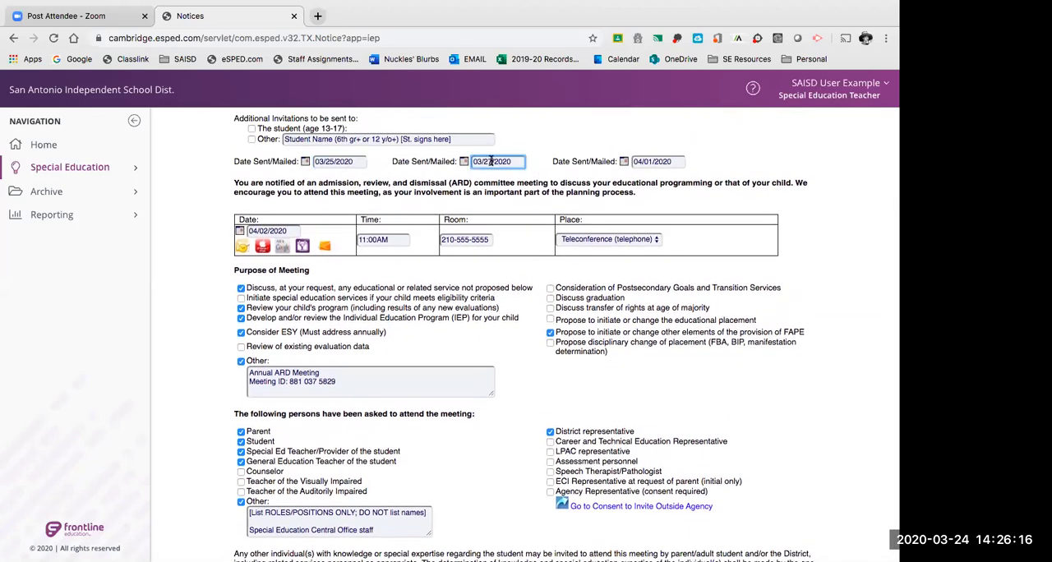
pyautogui.click(670, 160)
pyautogui.click(507, 158)
pyautogui.click(650, 161)
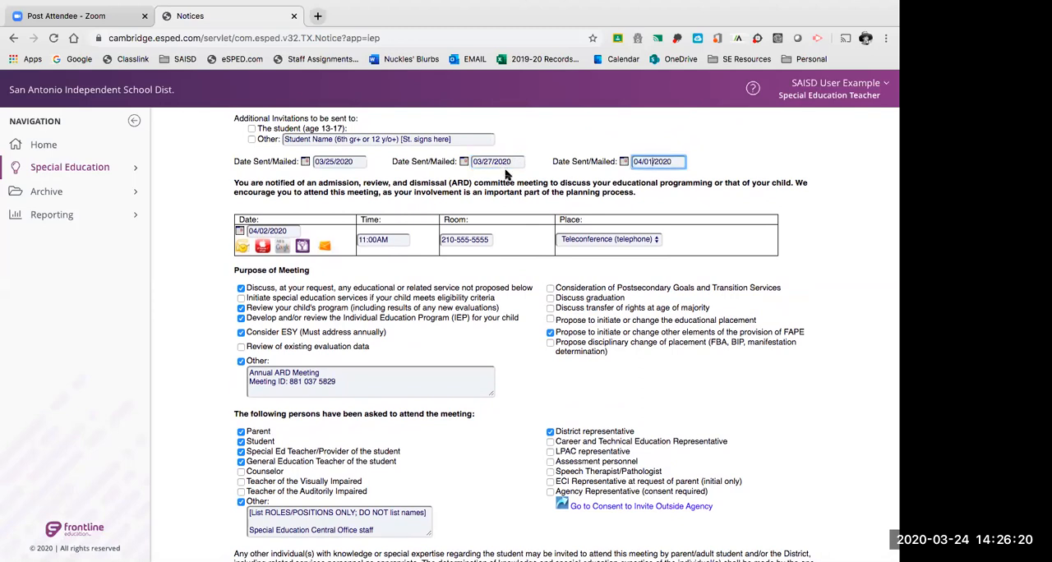
pyautogui.scroll(-1, 496, 189)
pyautogui.scroll(-3, 496, 189)
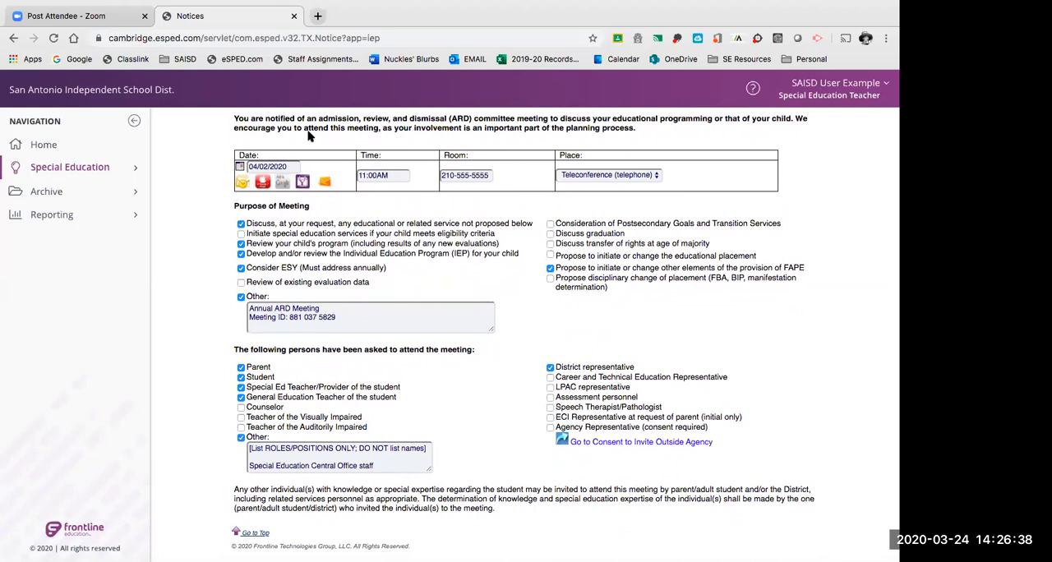
# Choose 04/02/2020 from the calendar as the ARD meeting date and check the meeting time field.
pyautogui.scroll(-1, 313, 144)
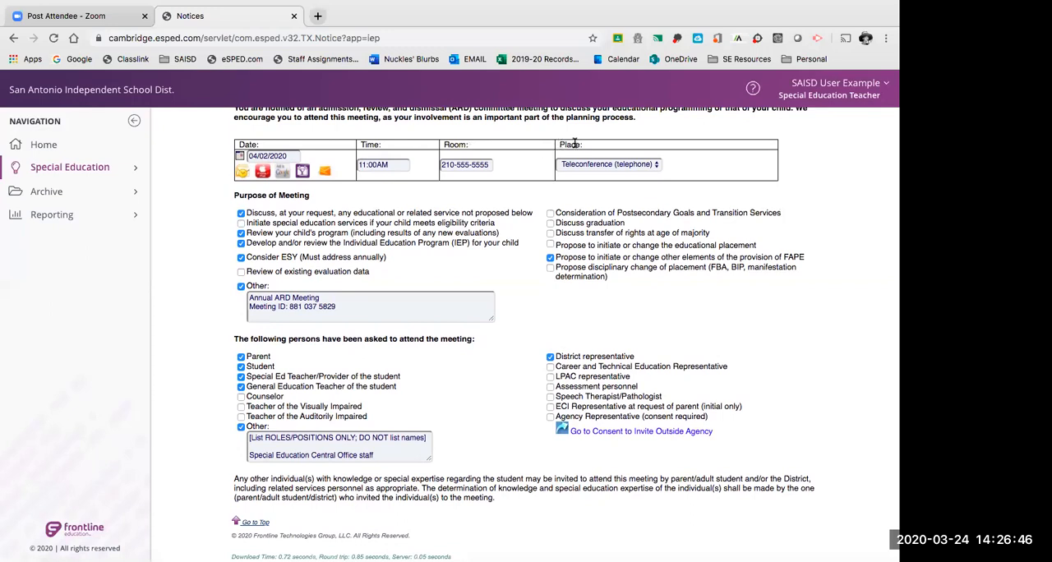
pyautogui.click(286, 156)
pyautogui.click(240, 157)
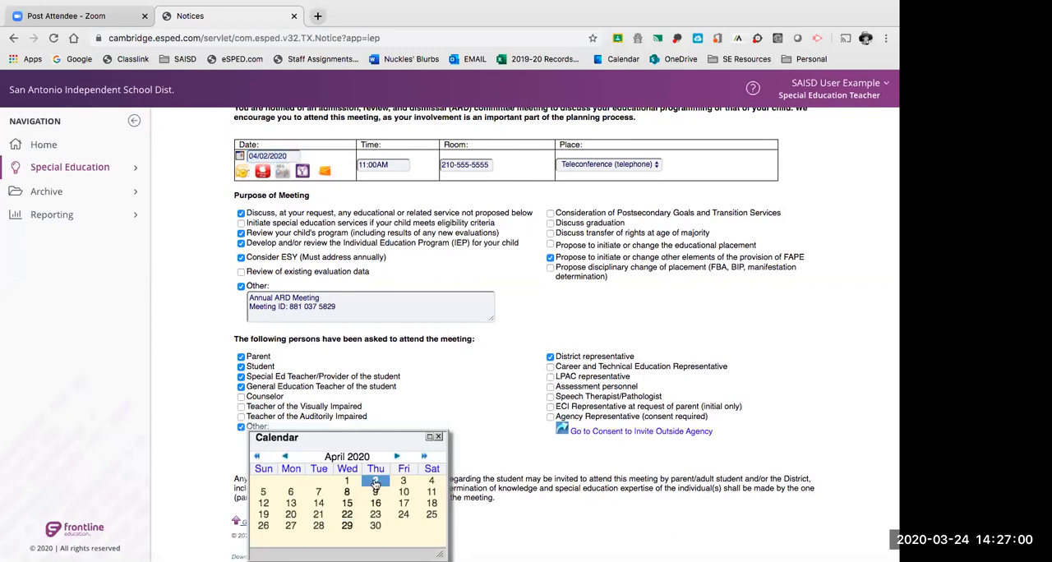
pyautogui.click(376, 483)
pyautogui.click(289, 156)
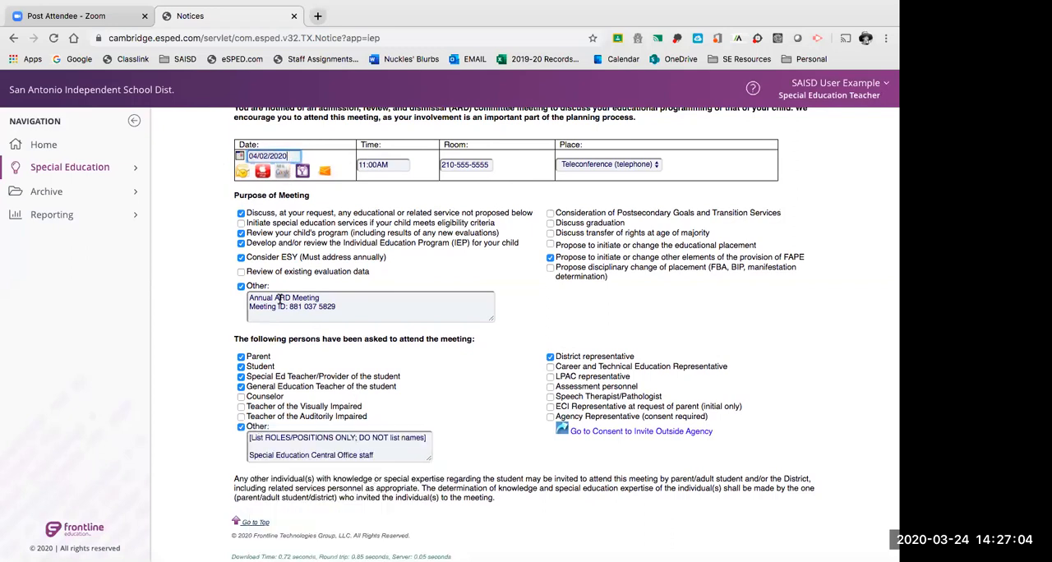
pyautogui.click(401, 165)
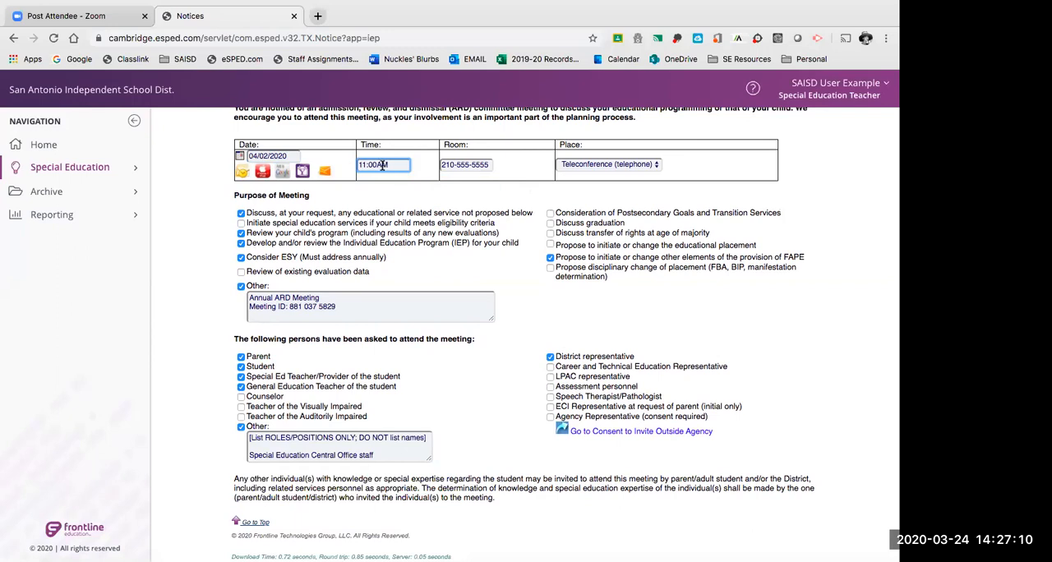
# Replace the meeting's Room entry with "101 (ARD Conference Room)" and check the text.
pyautogui.click(441, 165)
pyautogui.moveTo(441, 164); pyautogui.dragTo(548, 170)
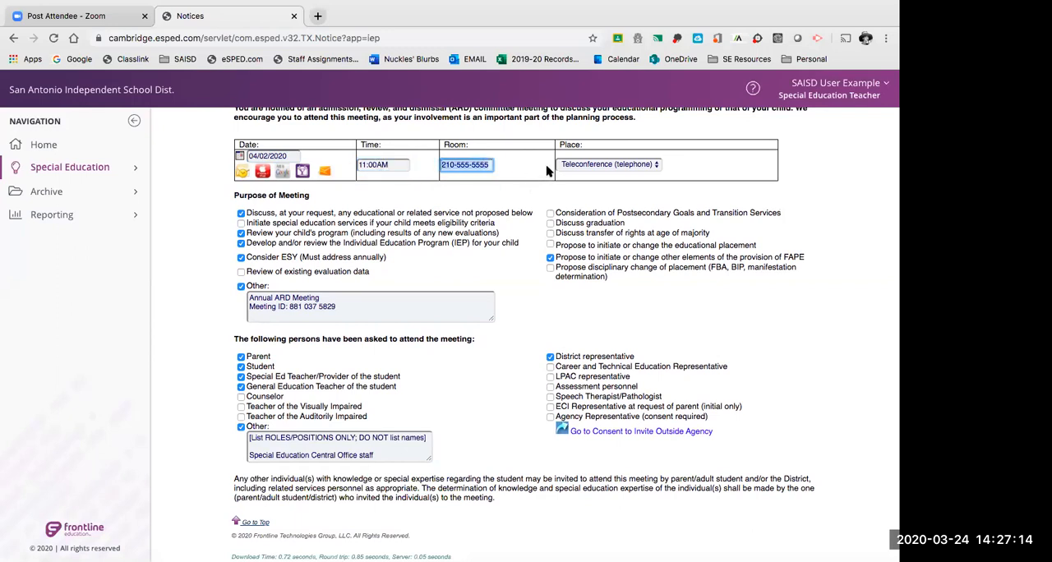
pyautogui.press('BackSpace')
pyautogui.write('1')
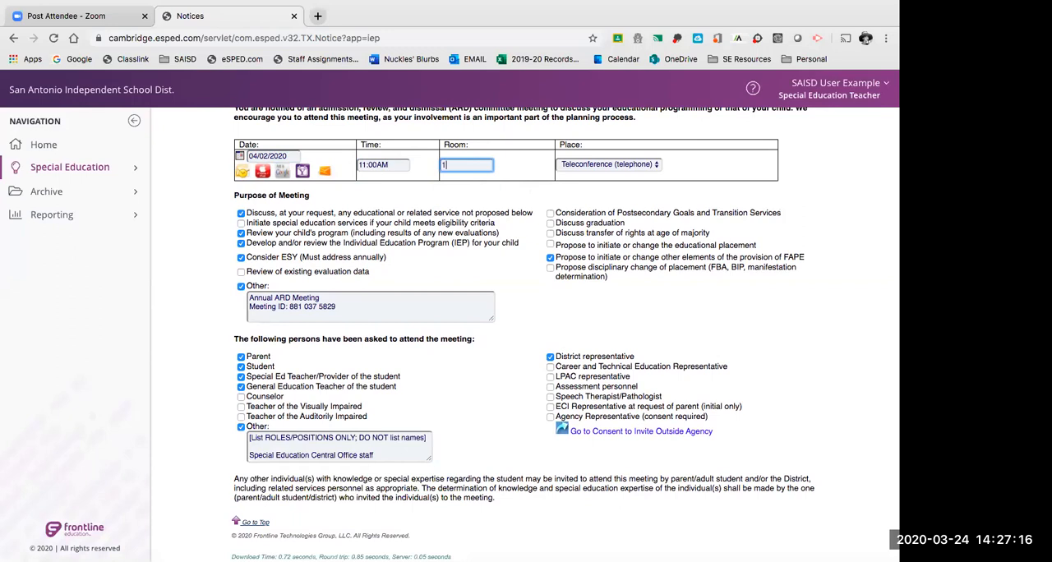
pyautogui.write('01 (ARD Conference R')
pyautogui.write('oom)')
pyautogui.moveTo(476, 165); pyautogui.dragTo(424, 163)
pyautogui.click(469, 165)
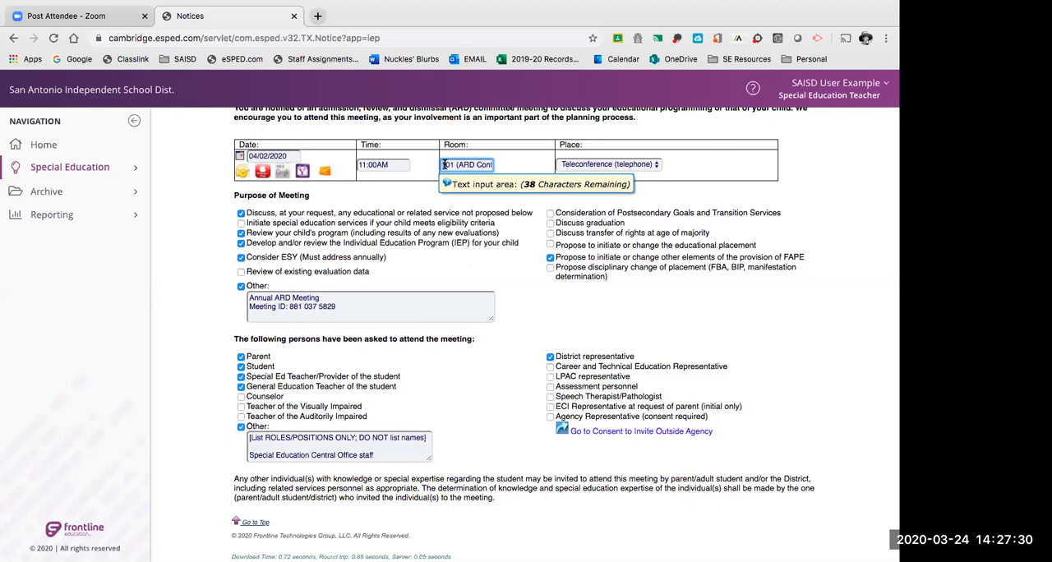
# Move the Meeting ID line from the Other purpose text into the Room field, replacing the current room entry.
pyautogui.moveTo(441, 164); pyautogui.dragTo(508, 169)
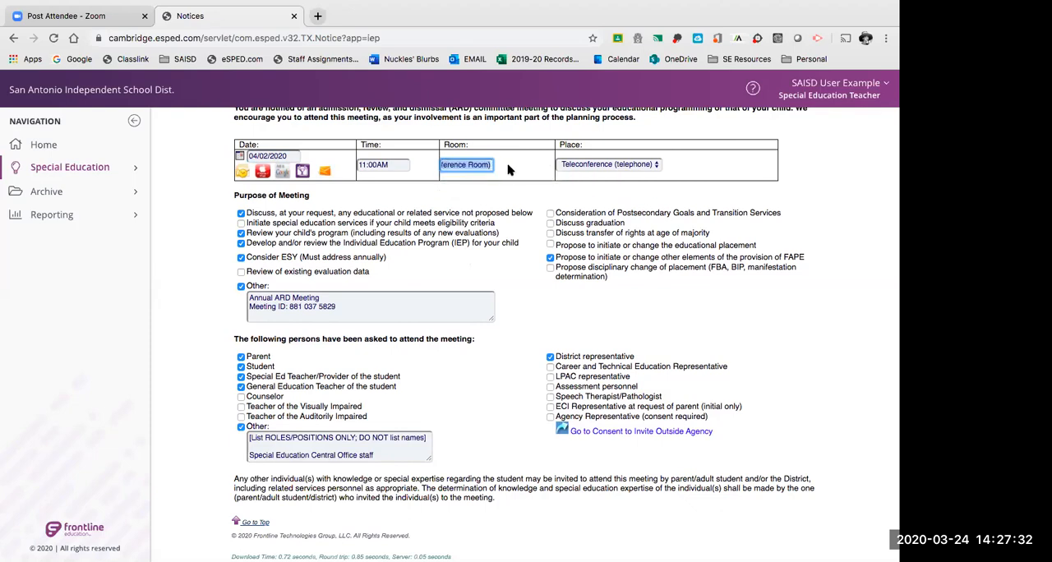
pyautogui.press('BackSpace')
pyautogui.moveTo(337, 307); pyautogui.dragTo(216, 313)
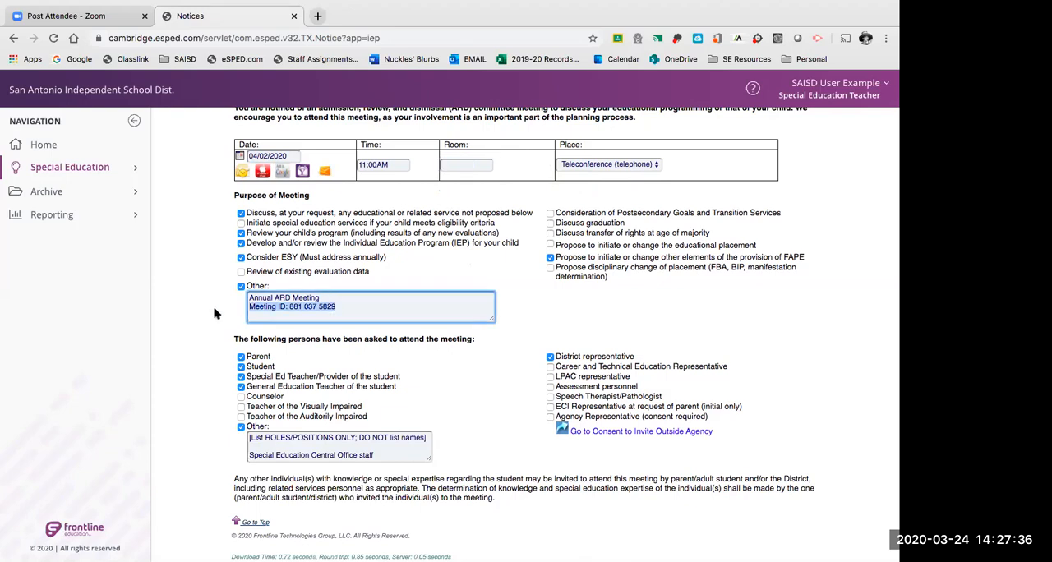
pyautogui.click(458, 166)
pyautogui.click(475, 226)
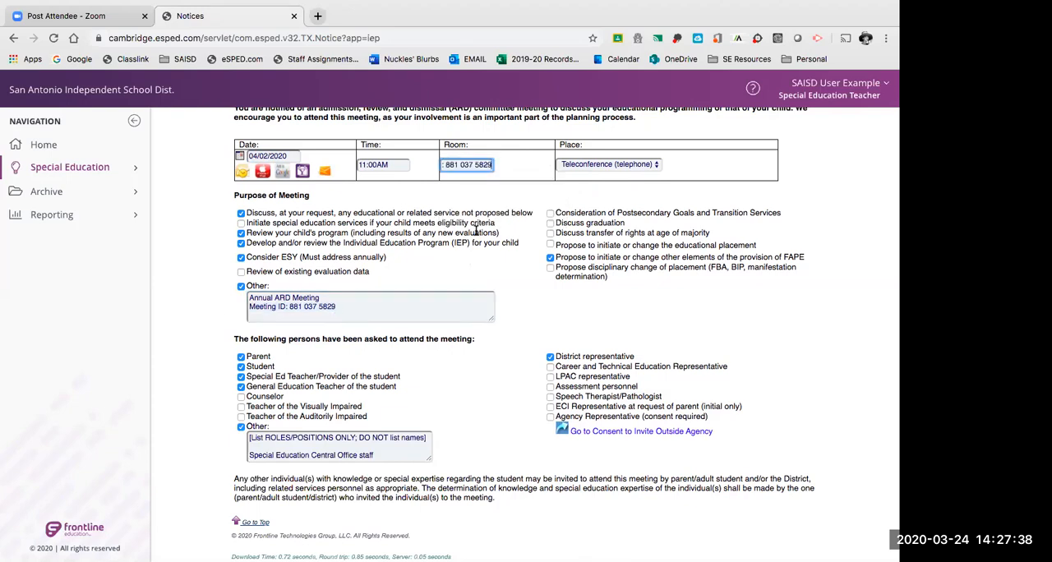
pyautogui.moveTo(347, 309); pyautogui.dragTo(236, 310)
pyautogui.press('BackSpace')
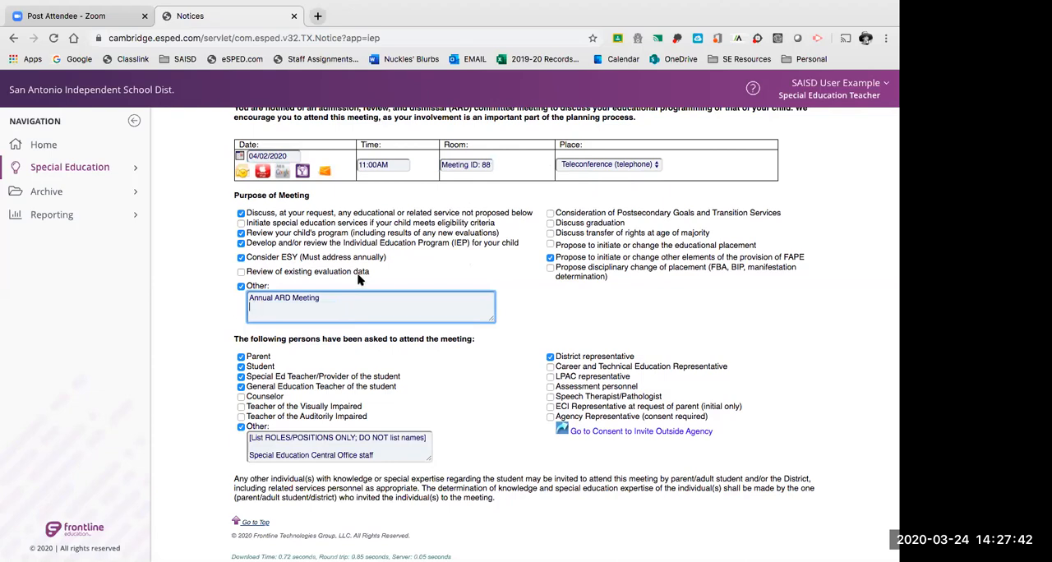
# Add the new Place option "zoom.us/join" and save it as the meeting's place.
pyautogui.click(458, 166)
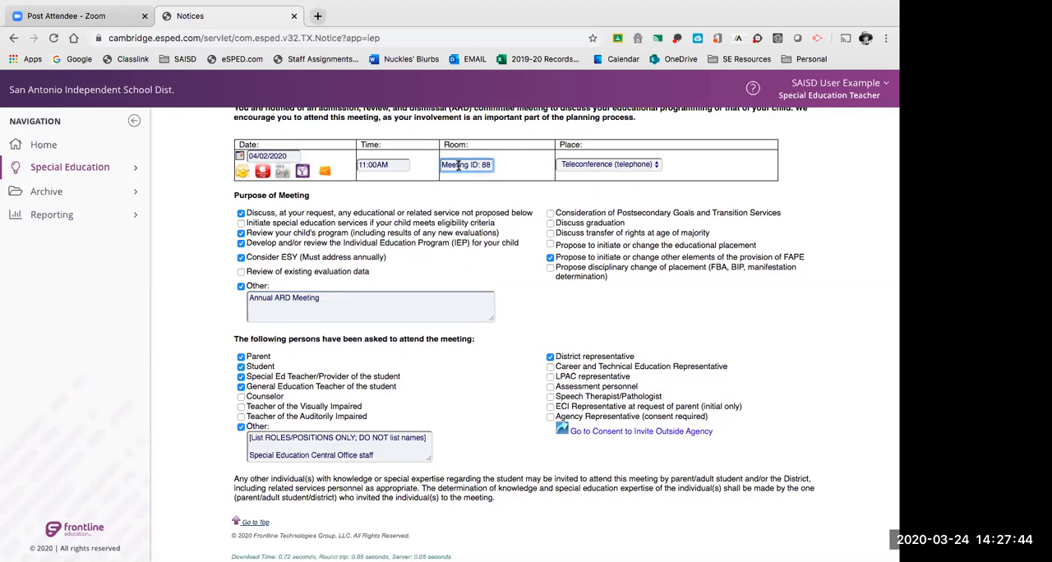
pyautogui.click(601, 167)
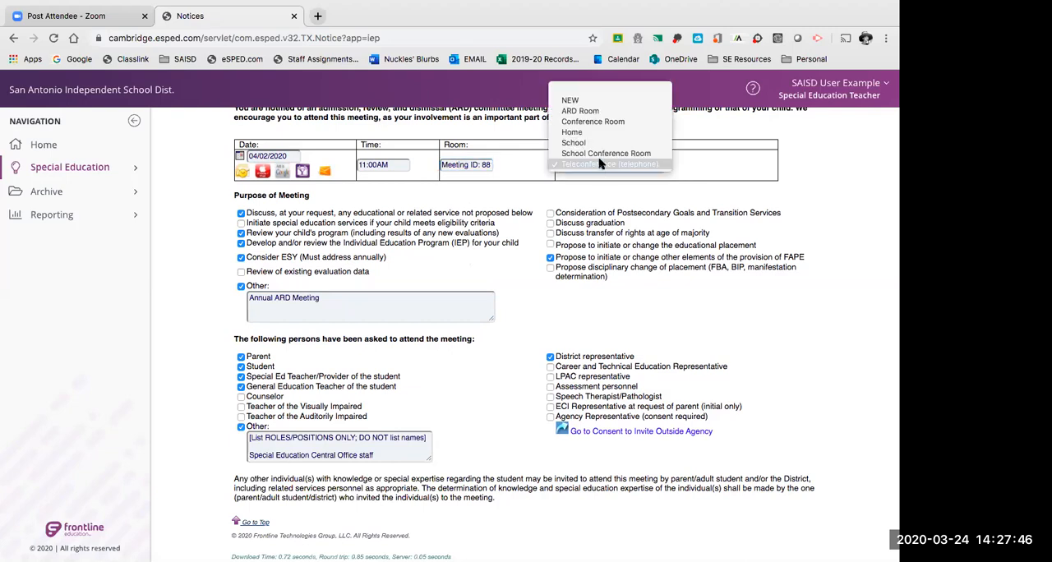
pyautogui.click(572, 99)
pyautogui.write('https://')
pyautogui.press('BackSpace')
pyautogui.press('BackSpace')
pyautogui.press('BackSpace')
pyautogui.press('BackSpace')
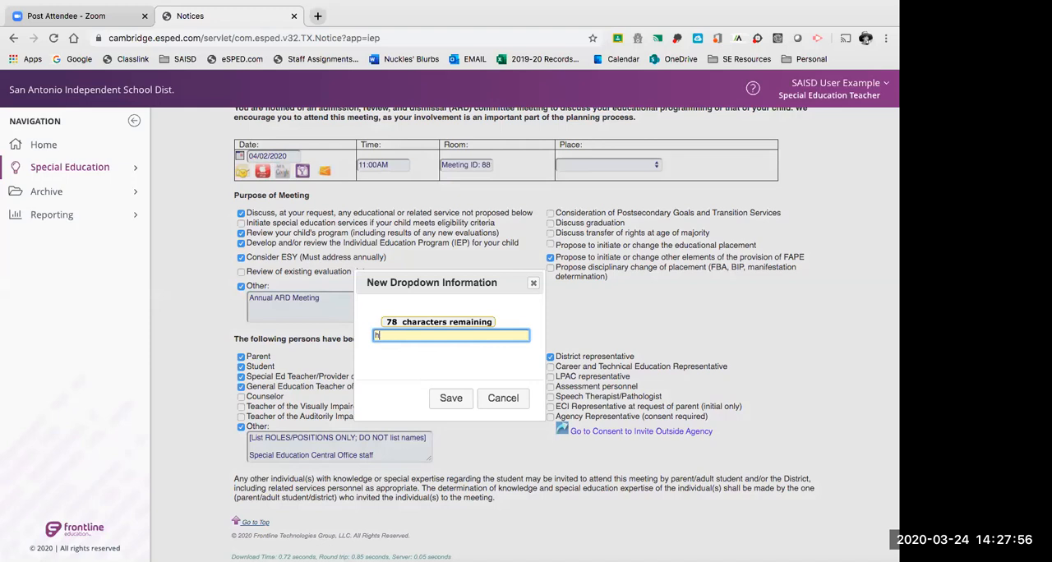
pyautogui.write('zoom.us/join')
pyautogui.click(450, 399)
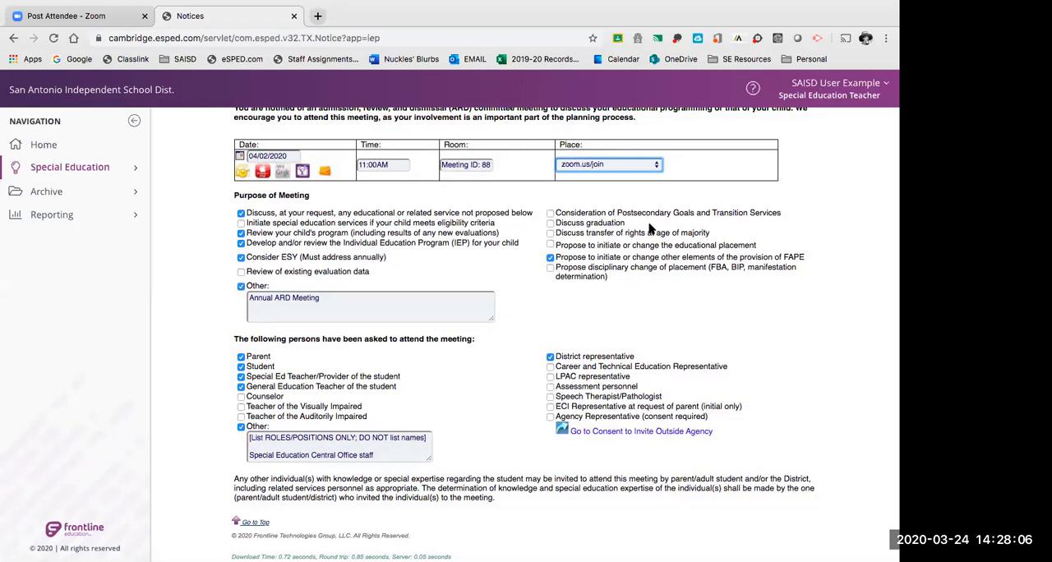
# Check the meeting's full Room entry and the available Place options.
pyautogui.click(475, 164)
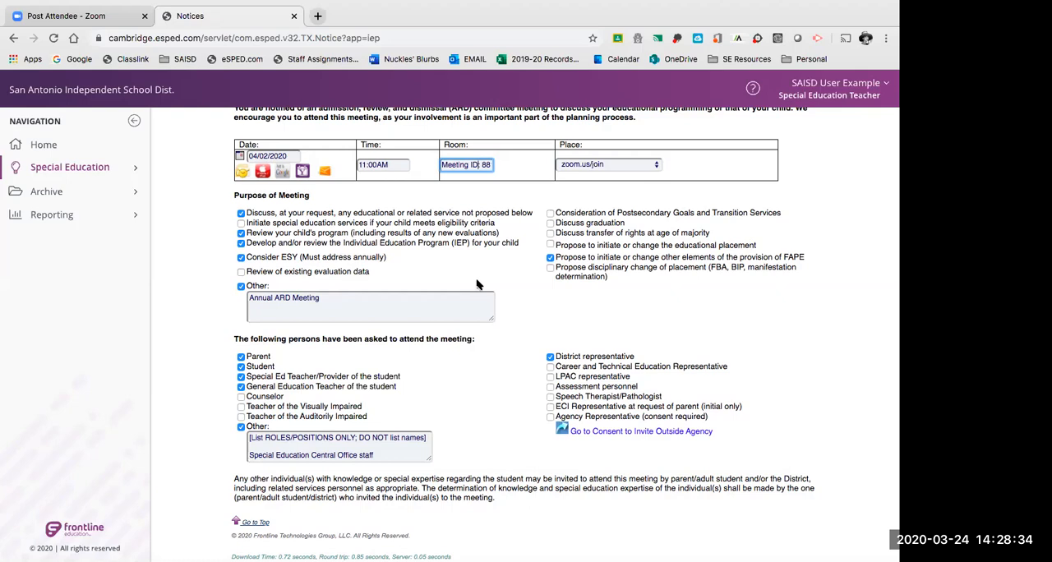
pyautogui.click(572, 166)
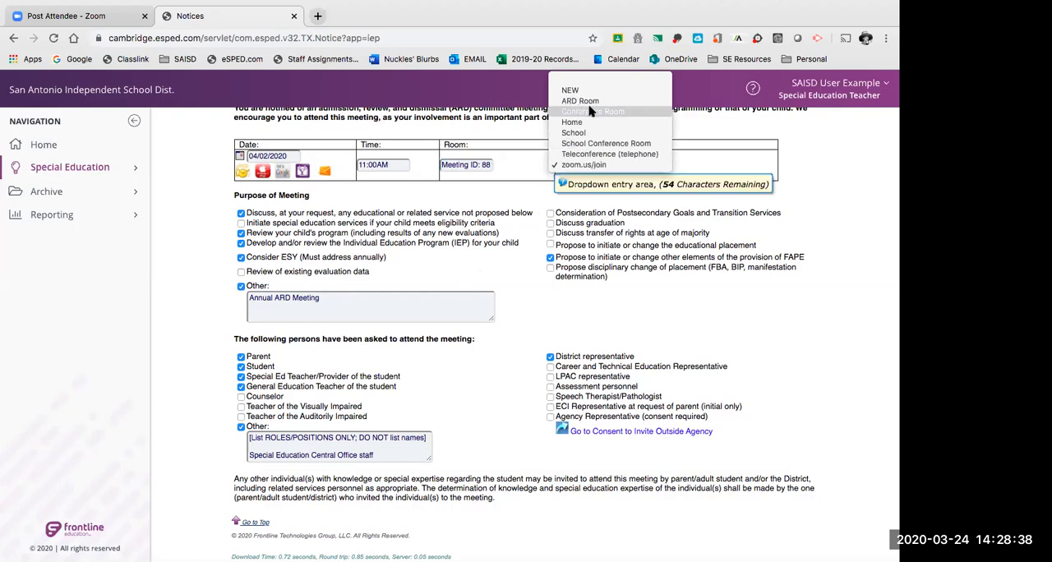
pyautogui.click(808, 164)
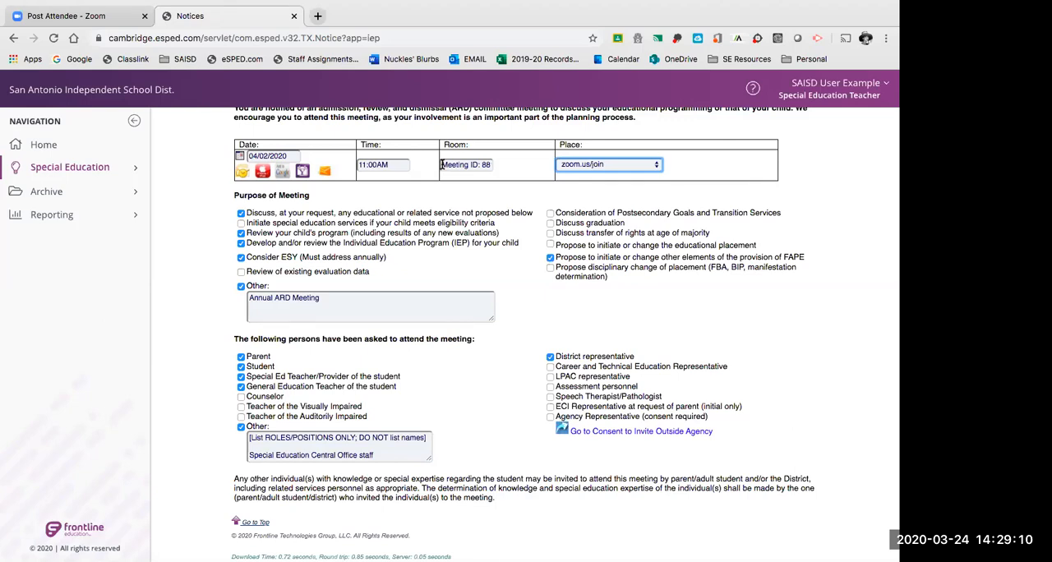
pyautogui.moveTo(441, 164); pyautogui.dragTo(528, 168)
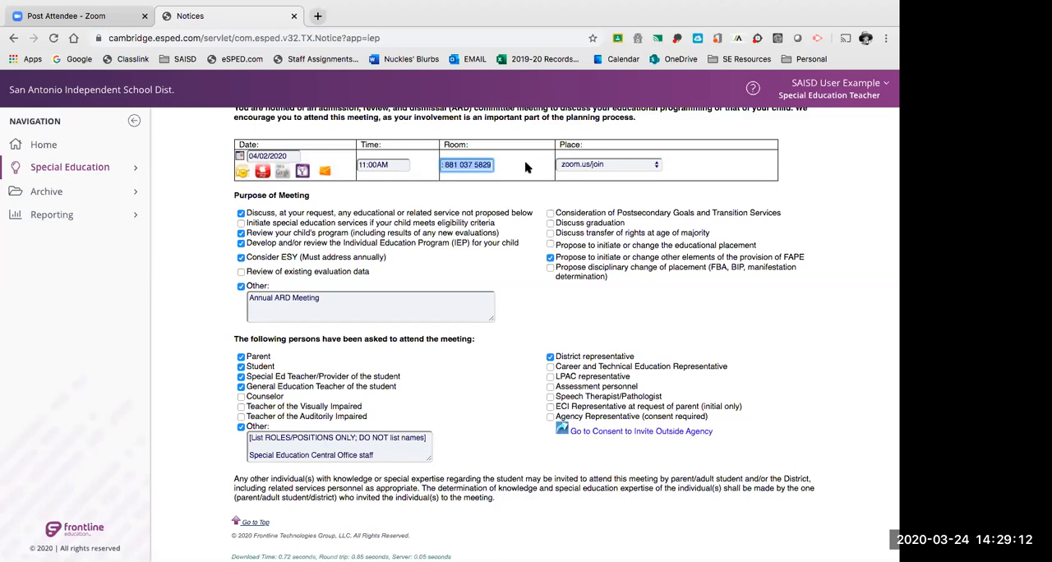
# Set the meeting's Place to Teleconference (telephone) and replace the Room entry with the call-in phone number.
pyautogui.click(589, 169)
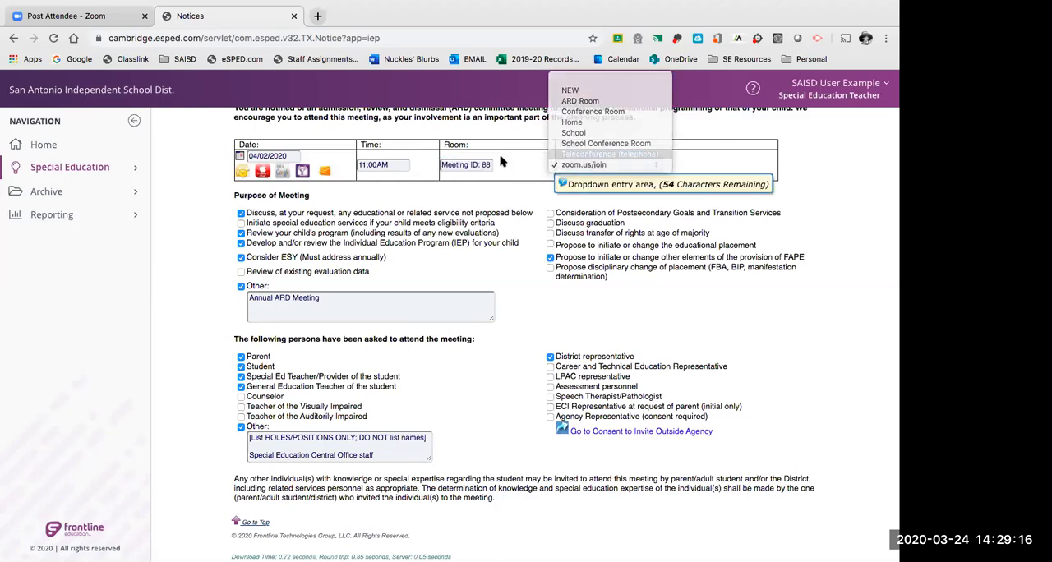
pyautogui.click(587, 155)
pyautogui.tripleClick(442, 164)
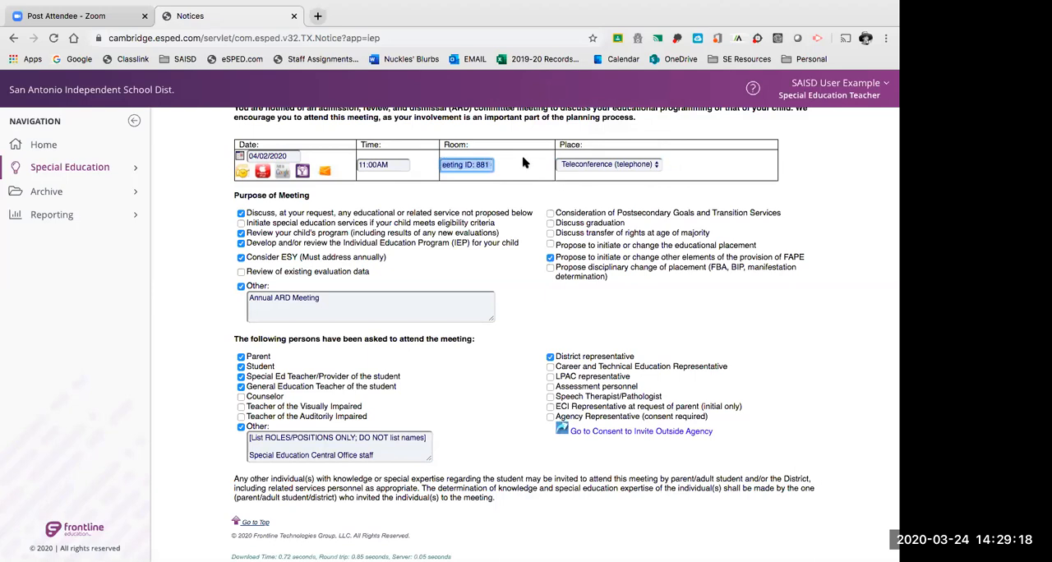
pyautogui.press('BackSpace')
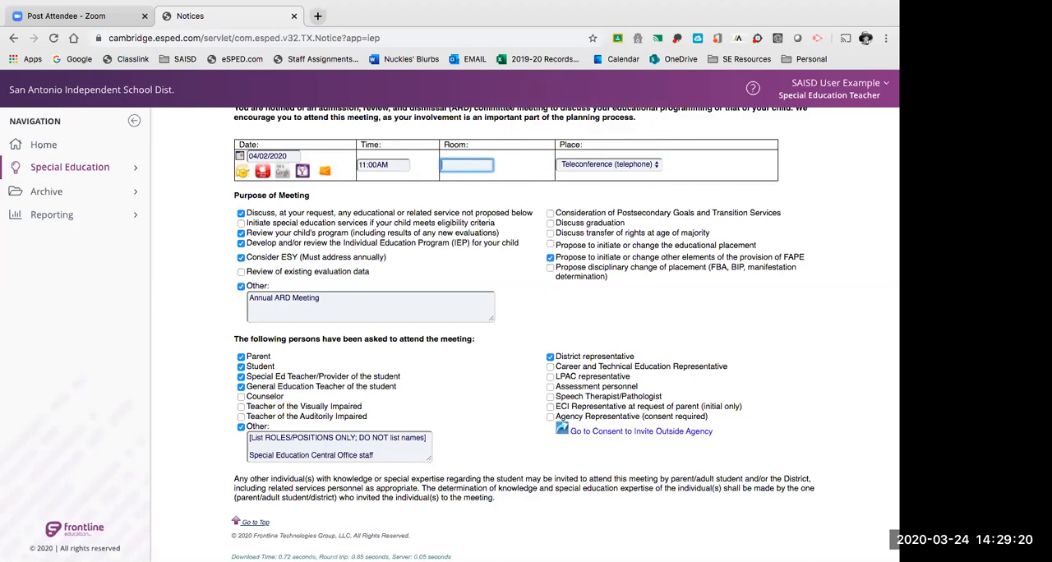
pyautogui.click(473, 240)
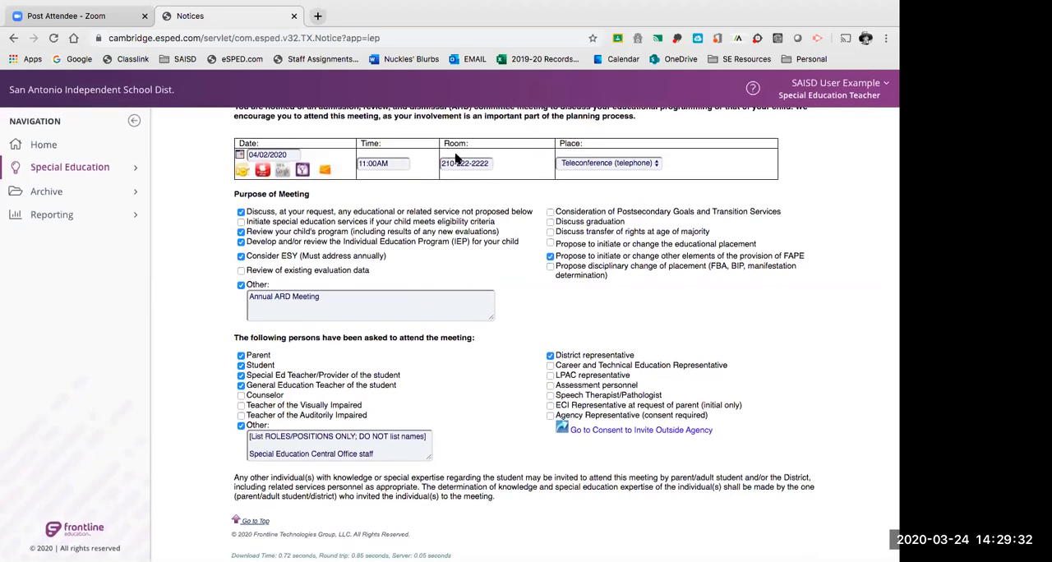
# Recheck the meeting details and examine the Purpose of Meeting options from discussing unproposed services through developing or reviewing the IEP.
pyautogui.scroll(1, 460, 204)
pyautogui.scroll(-1, 460, 204)
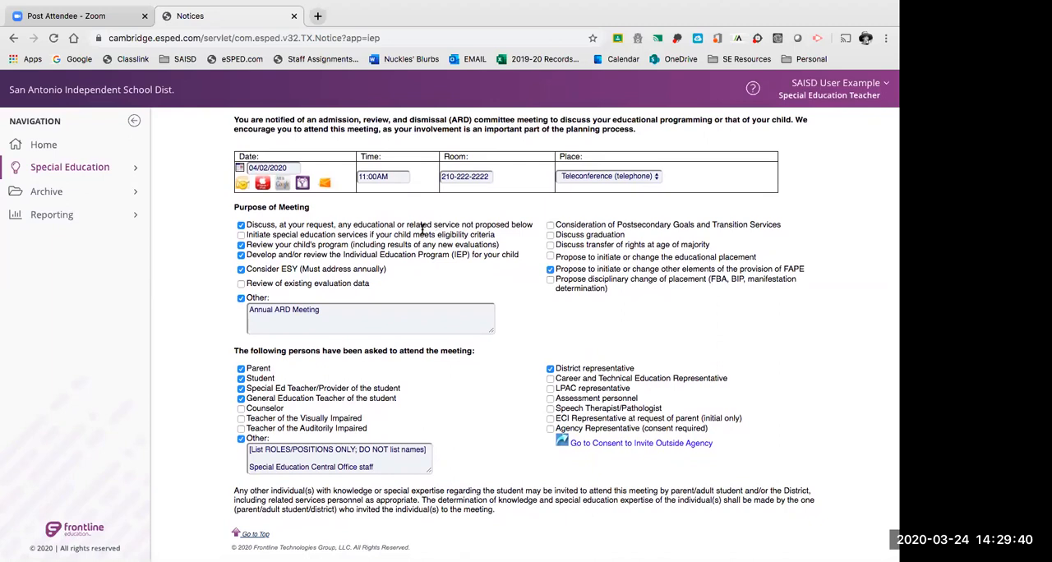
pyautogui.scroll(-1, 423, 229)
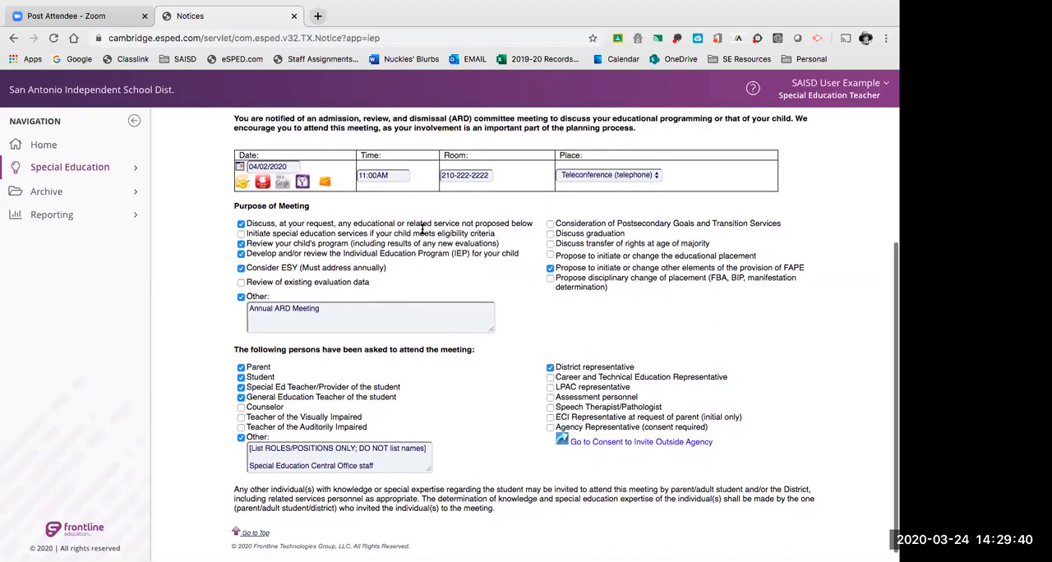
pyautogui.click(442, 177)
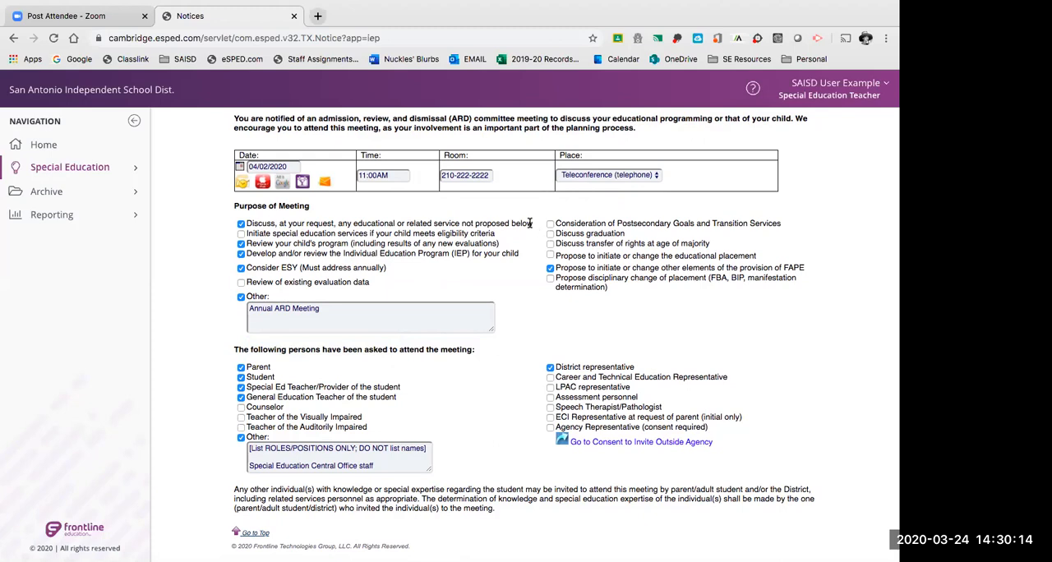
pyautogui.moveTo(247, 223); pyautogui.dragTo(530, 222)
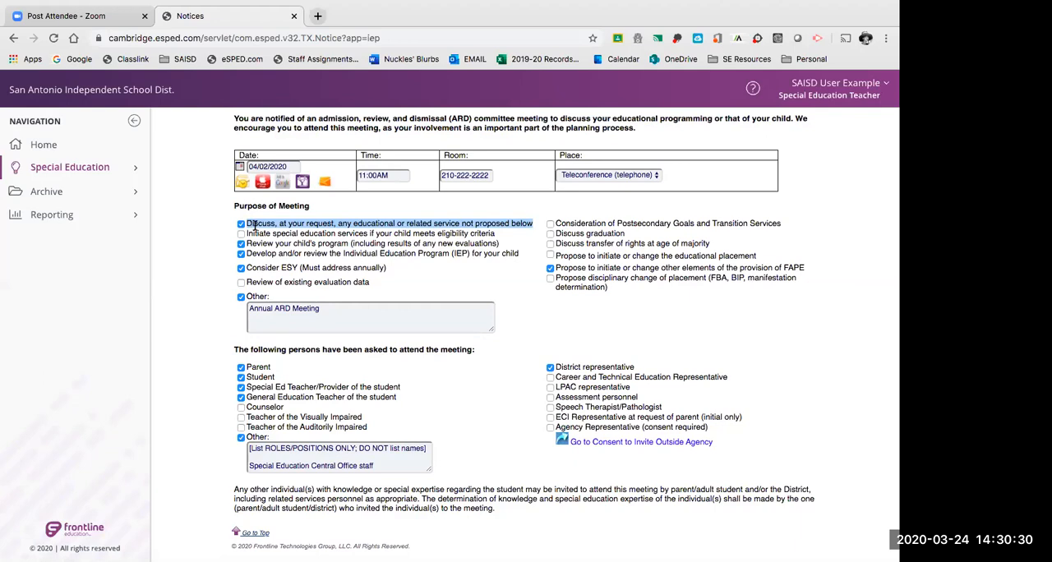
pyautogui.click(251, 226)
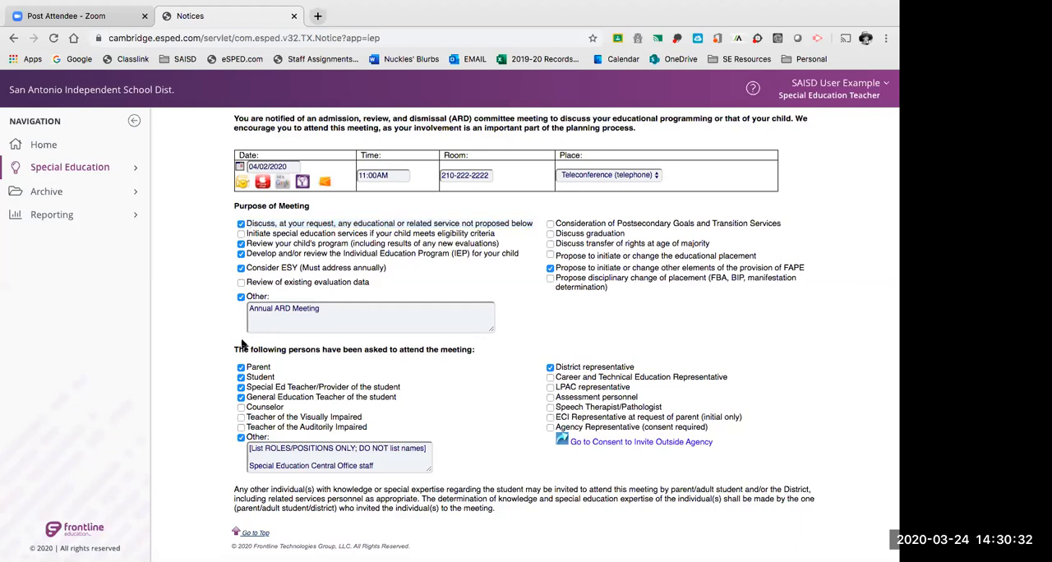
pyautogui.moveTo(247, 234); pyautogui.dragTo(499, 237)
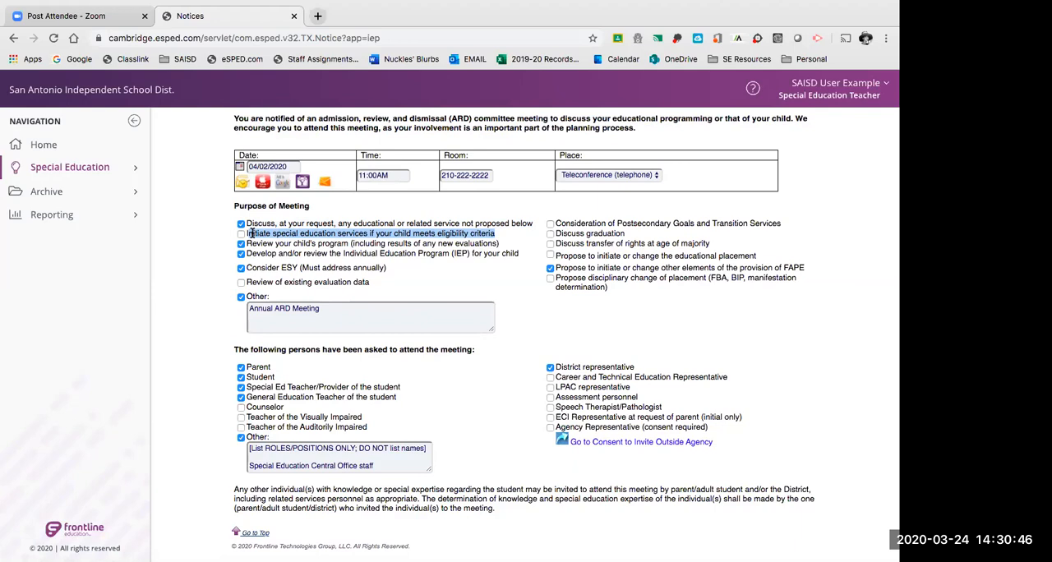
pyautogui.click(248, 243)
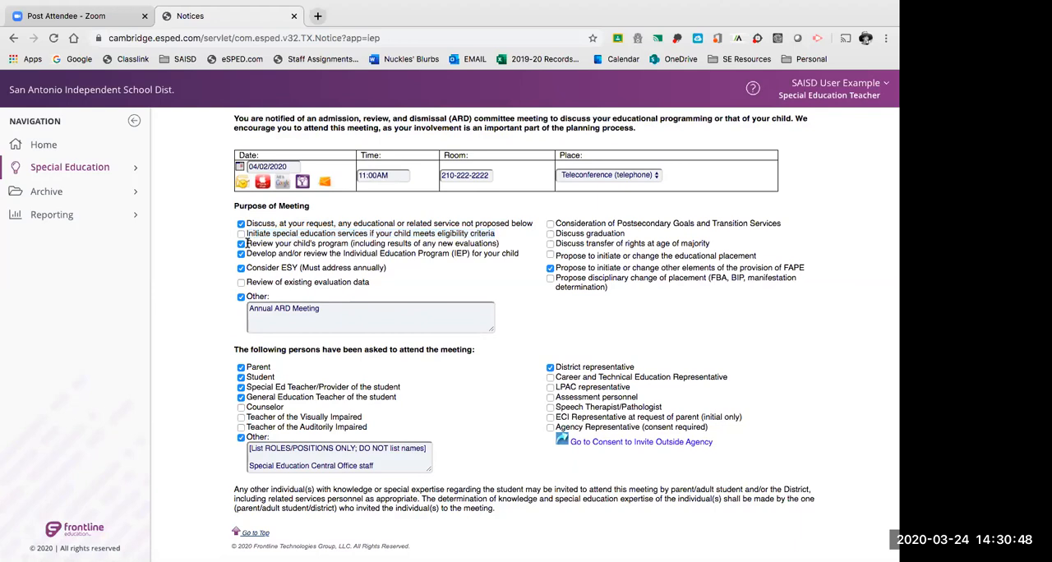
pyautogui.moveTo(246, 243); pyautogui.dragTo(349, 244)
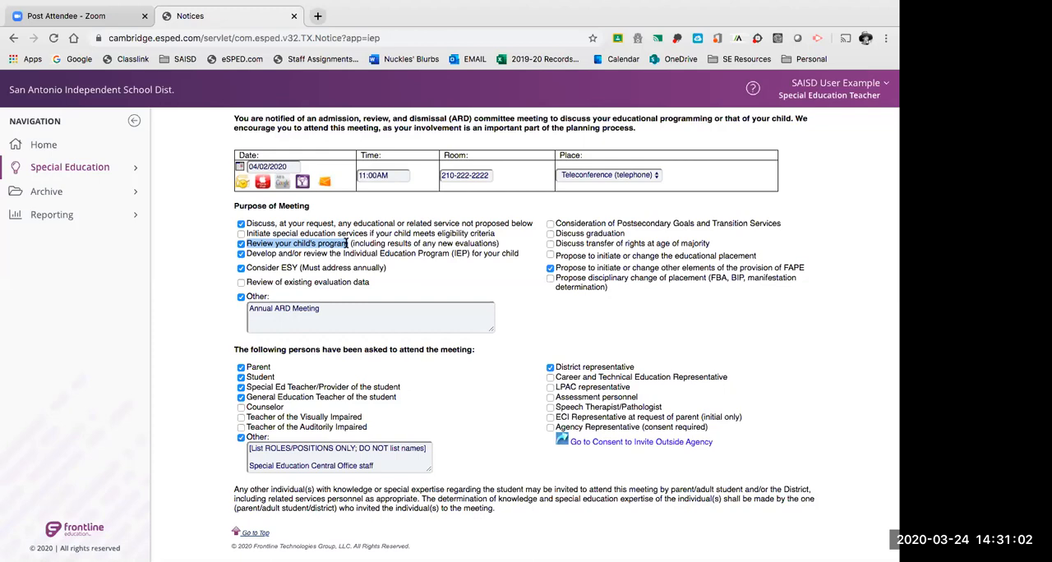
pyautogui.moveTo(438, 243); pyautogui.dragTo(499, 244)
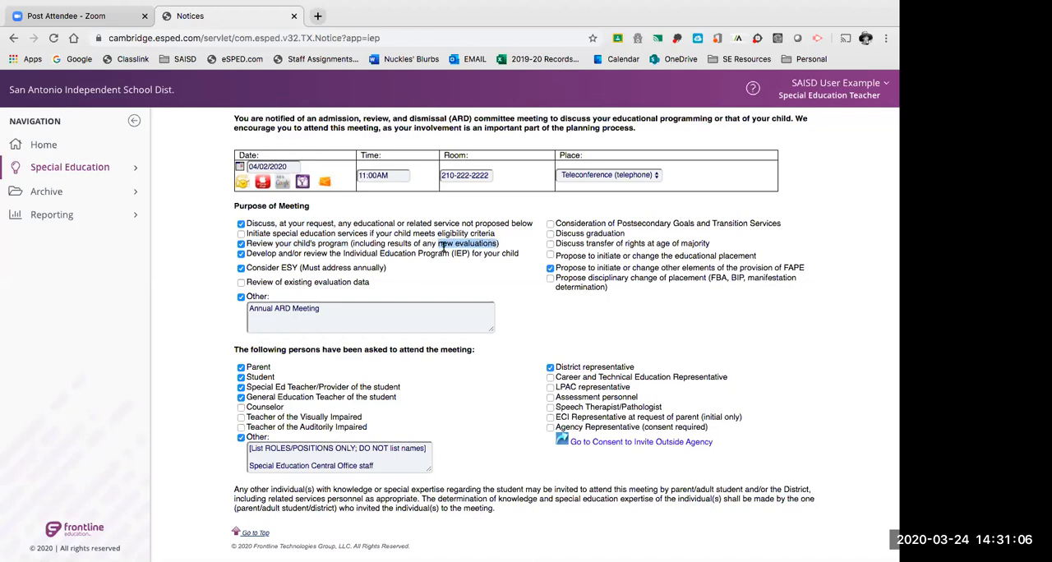
pyautogui.click(251, 242)
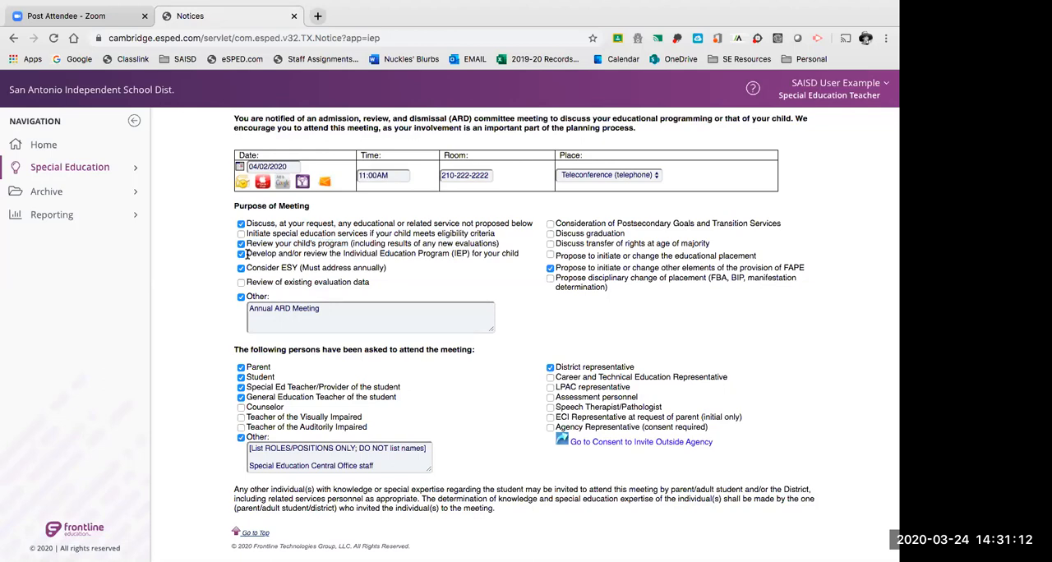
pyautogui.moveTo(247, 254); pyautogui.dragTo(526, 256)
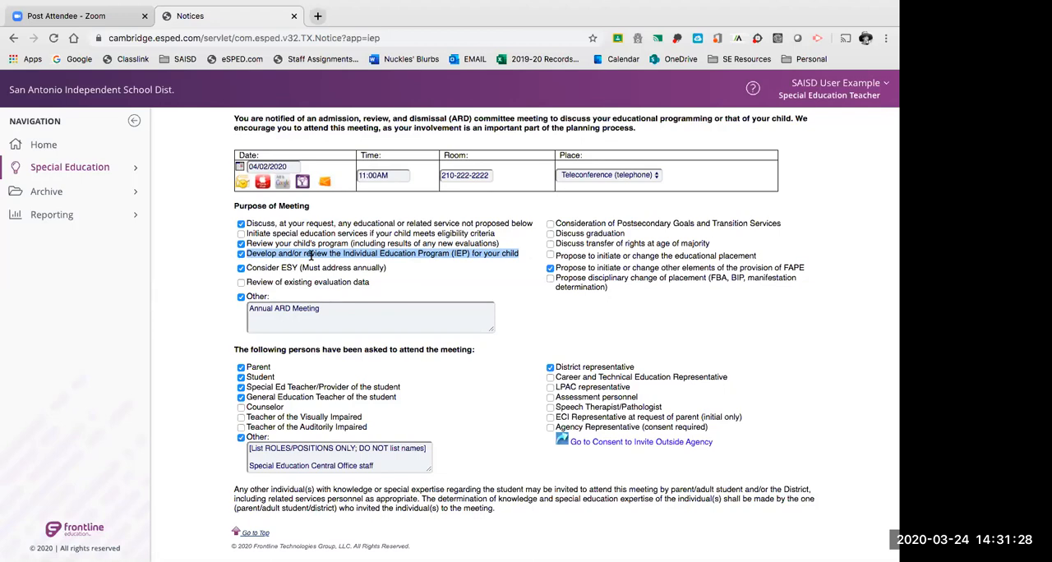
# Examine the "Consider ESY (Must address annually)" purpose and its checkbox.
pyautogui.scroll(-1, 312, 255)
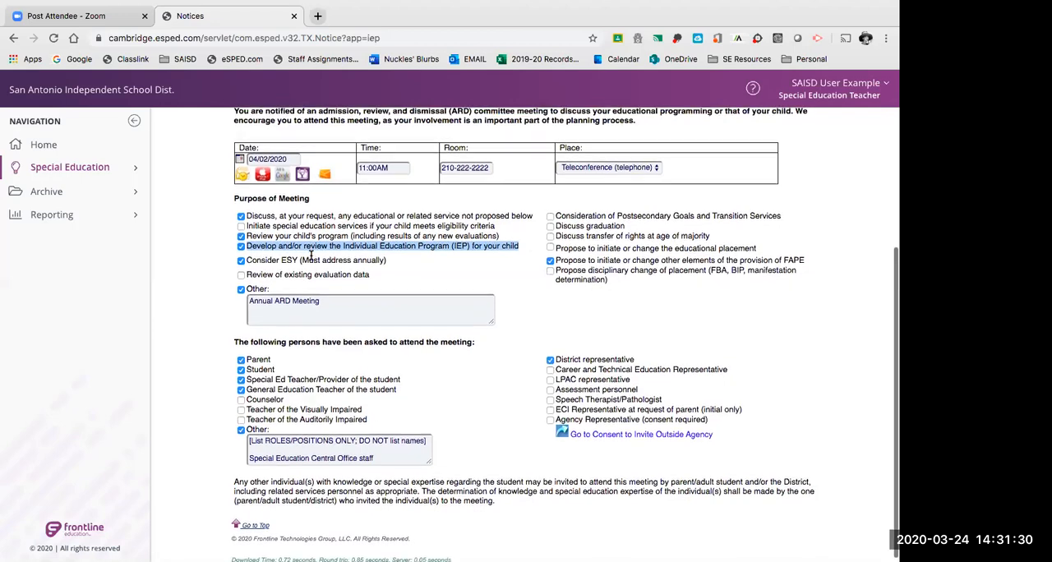
pyautogui.moveTo(247, 255); pyautogui.dragTo(297, 254)
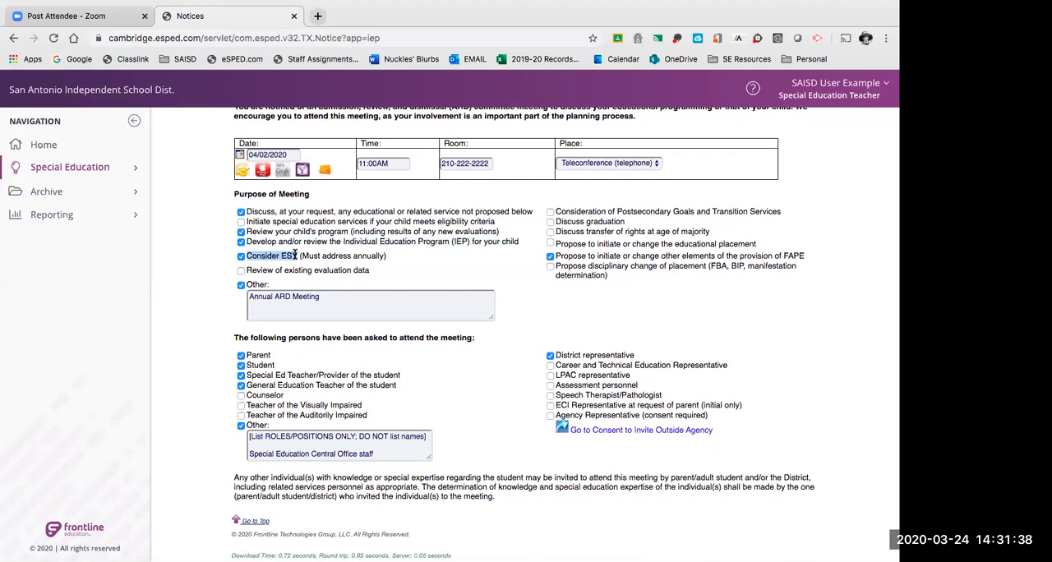
pyautogui.moveTo(300, 255); pyautogui.dragTo(384, 257)
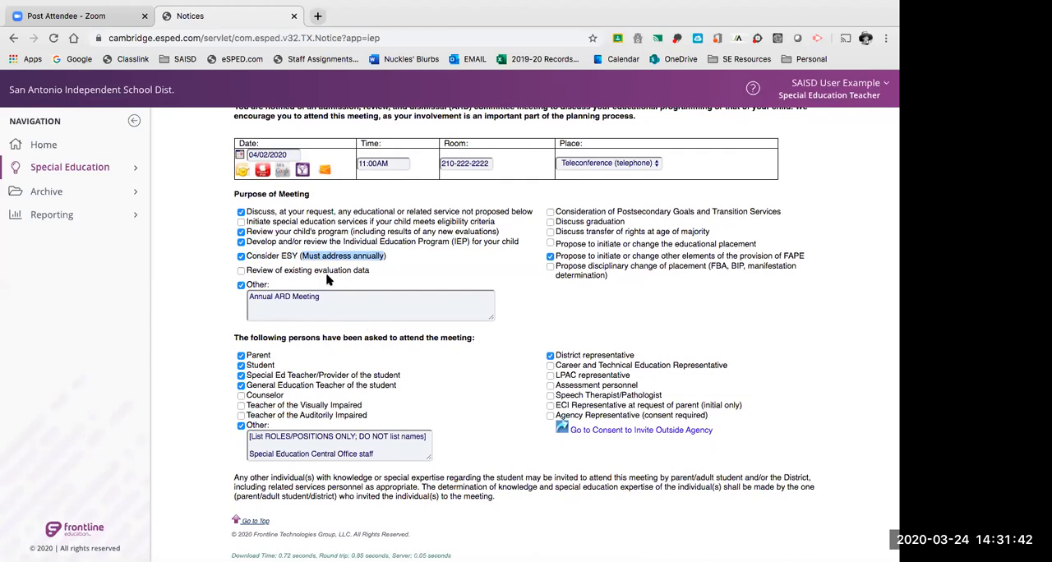
pyautogui.moveTo(246, 256); pyautogui.dragTo(388, 260)
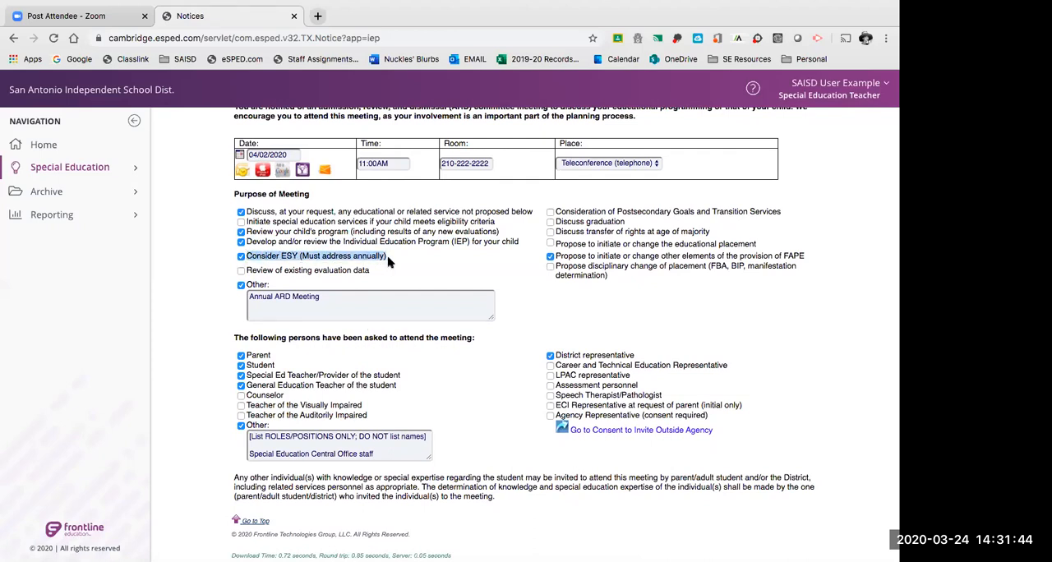
pyautogui.click(247, 257)
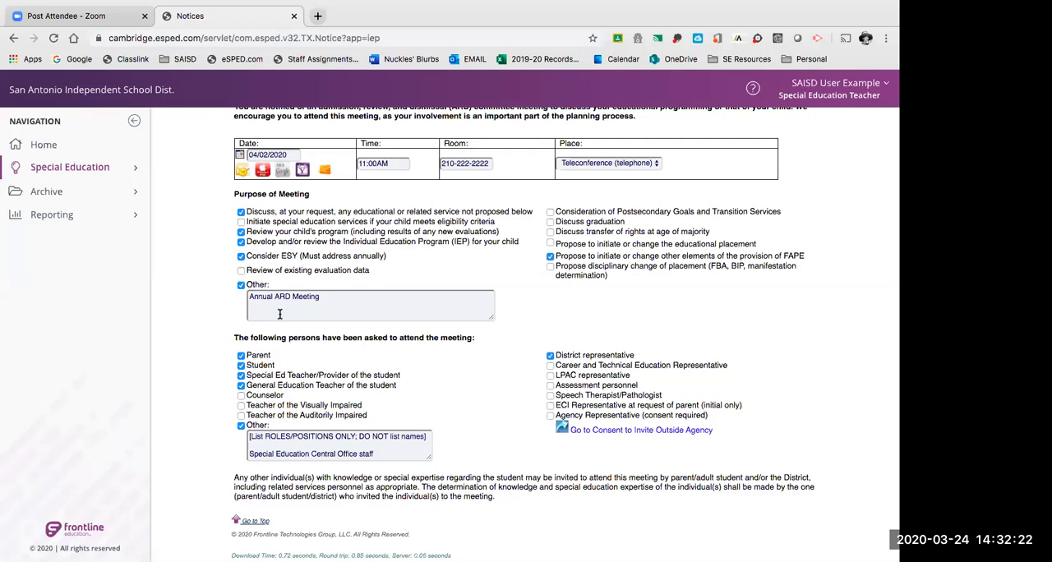
# Change the Other purpose text to "Annual Review", with "Manifestation Determination Review (MDR)" on a second line.
pyautogui.click(347, 299)
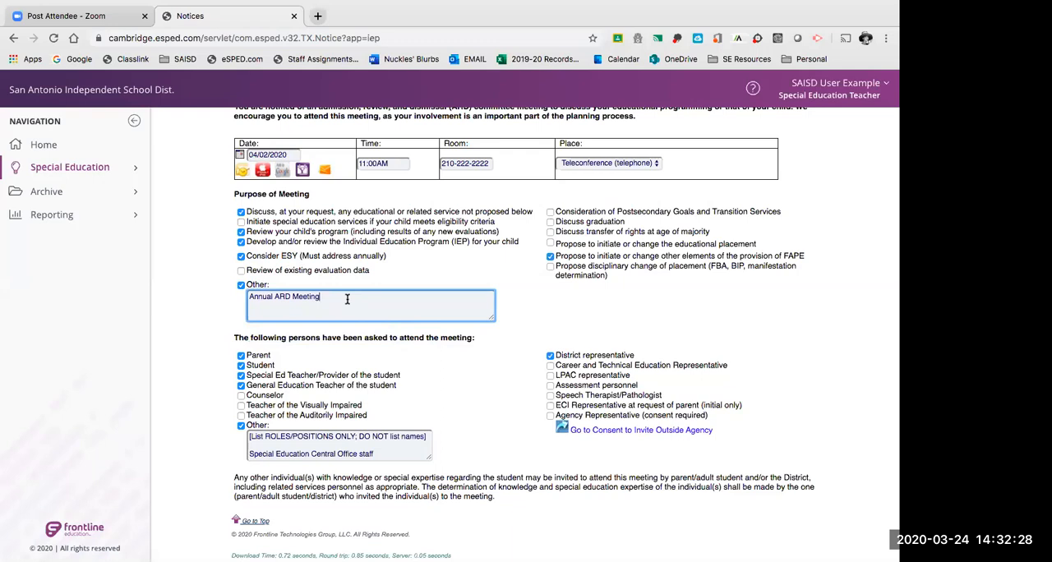
pyautogui.moveTo(326, 299); pyautogui.dragTo(275, 298)
pyautogui.write('Review')
pyautogui.write('Mandif')
pyautogui.write('ifestation De')
pyautogui.write('ter')
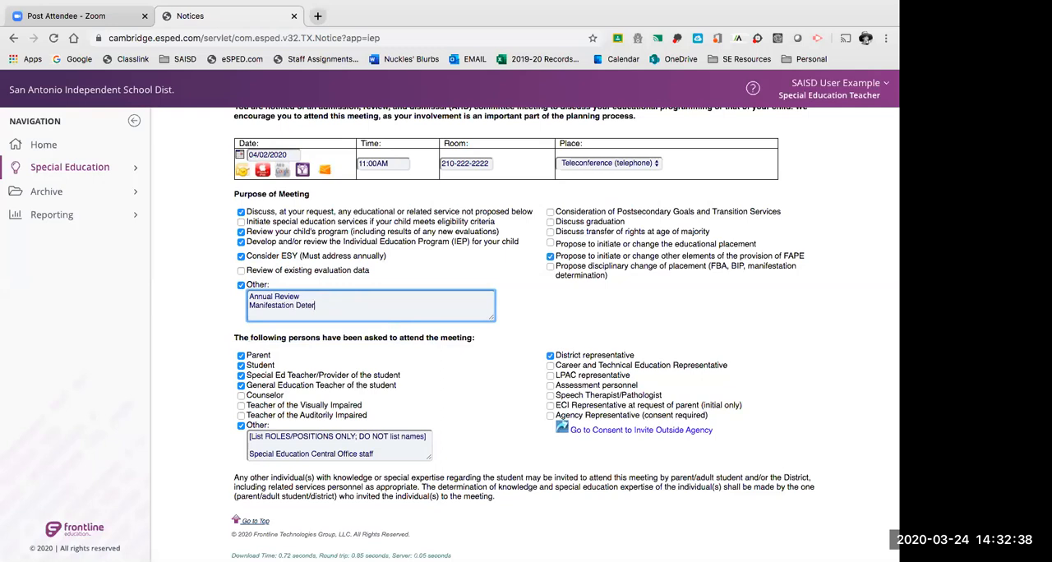
pyautogui.write('mination Review (MDR)')
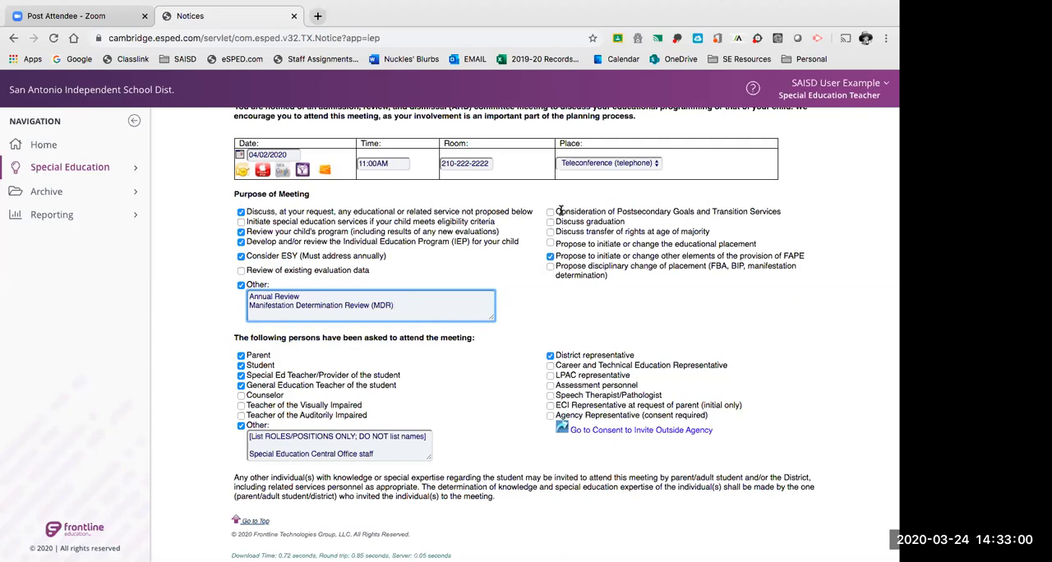
# Examine the postsecondary transition and graduation purposes, comparing them with the student grade and age wording under Additional Invitations.
pyautogui.moveTo(555, 211); pyautogui.dragTo(783, 213)
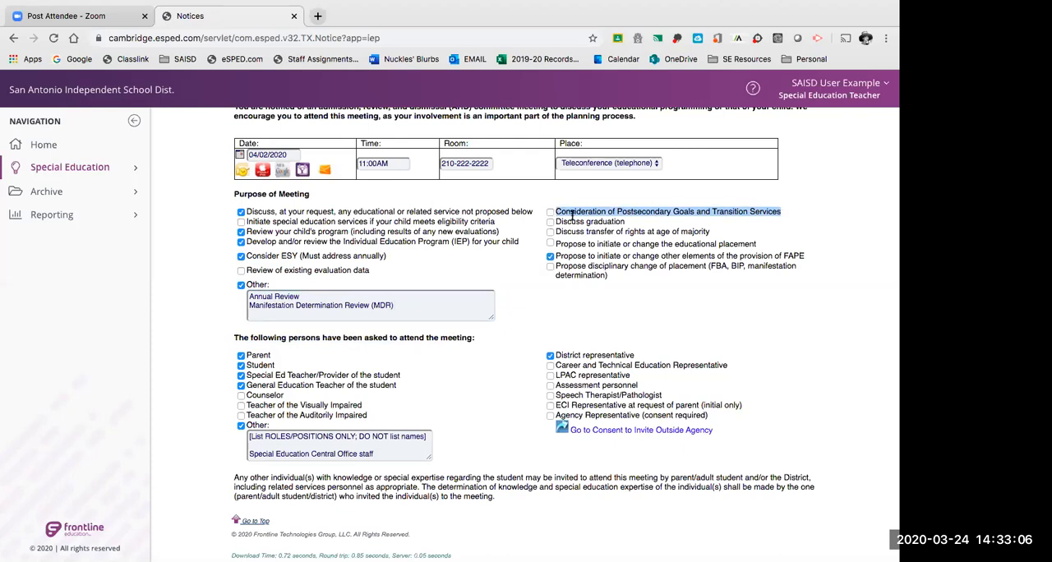
pyautogui.scroll(3, 572, 215)
pyautogui.scroll(1, 572, 215)
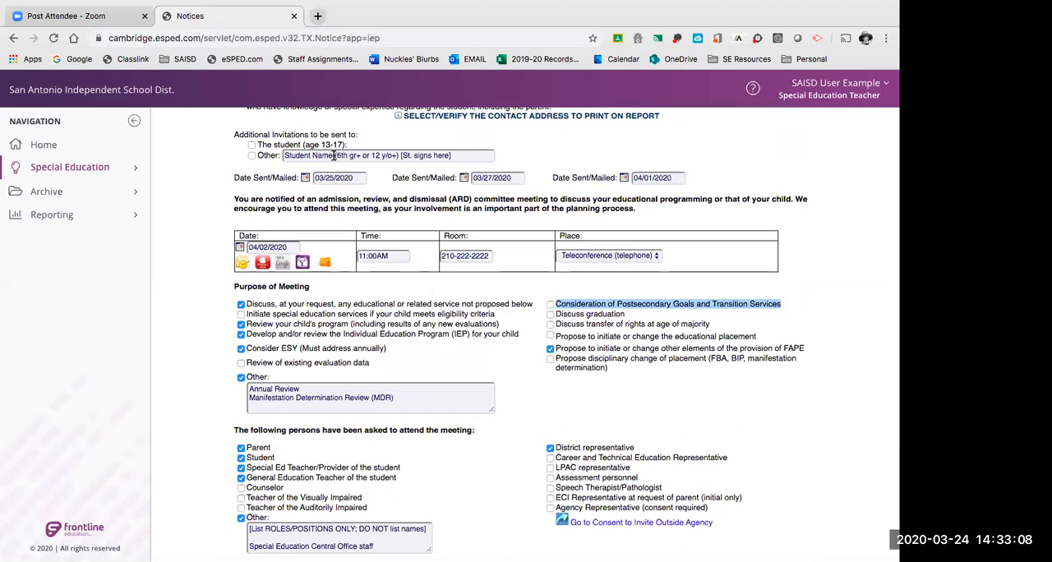
pyautogui.click(334, 155)
pyautogui.moveTo(333, 155); pyautogui.dragTo(372, 155)
pyautogui.moveTo(399, 155); pyautogui.dragTo(461, 157)
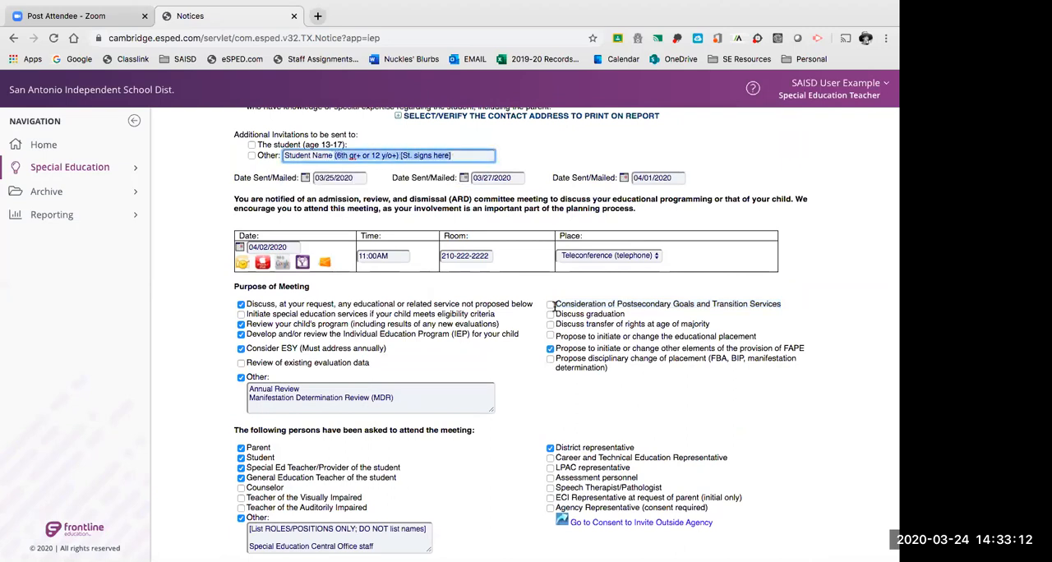
pyautogui.scroll(-1, 593, 309)
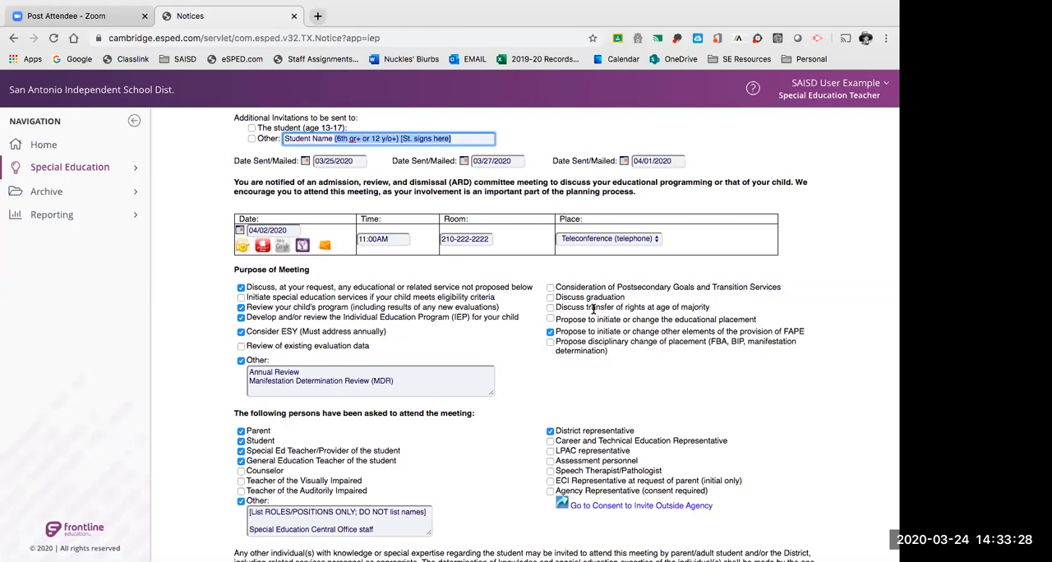
pyautogui.moveTo(555, 296); pyautogui.dragTo(626, 297)
pyautogui.scroll(-2, 622, 326)
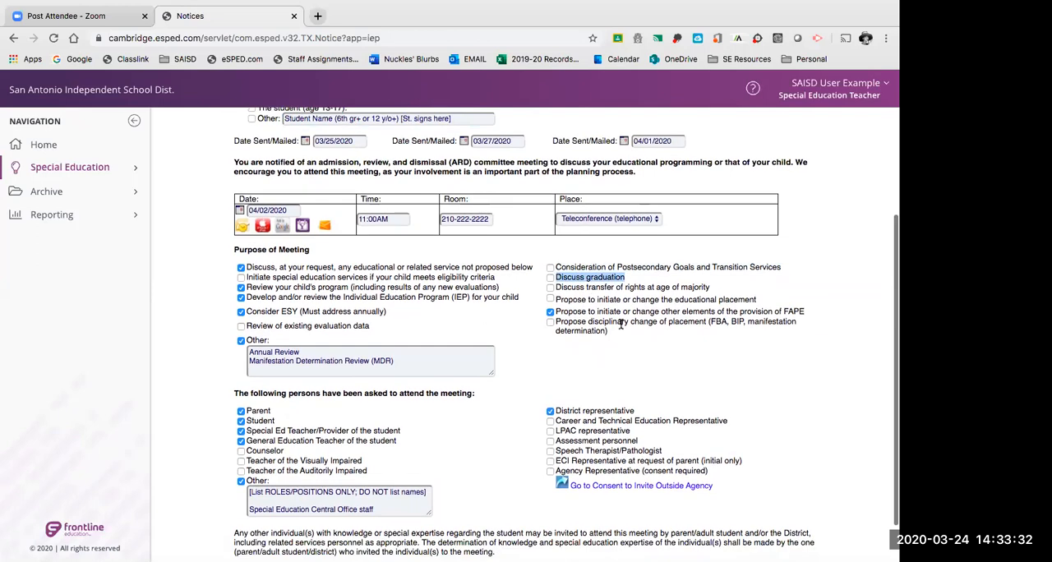
# Examine the "Discuss graduation" and "Discuss transfer of rights at age of majority" purposes and their checkboxes.
pyautogui.scroll(2, 621, 324)
pyautogui.scroll(1, 622, 326)
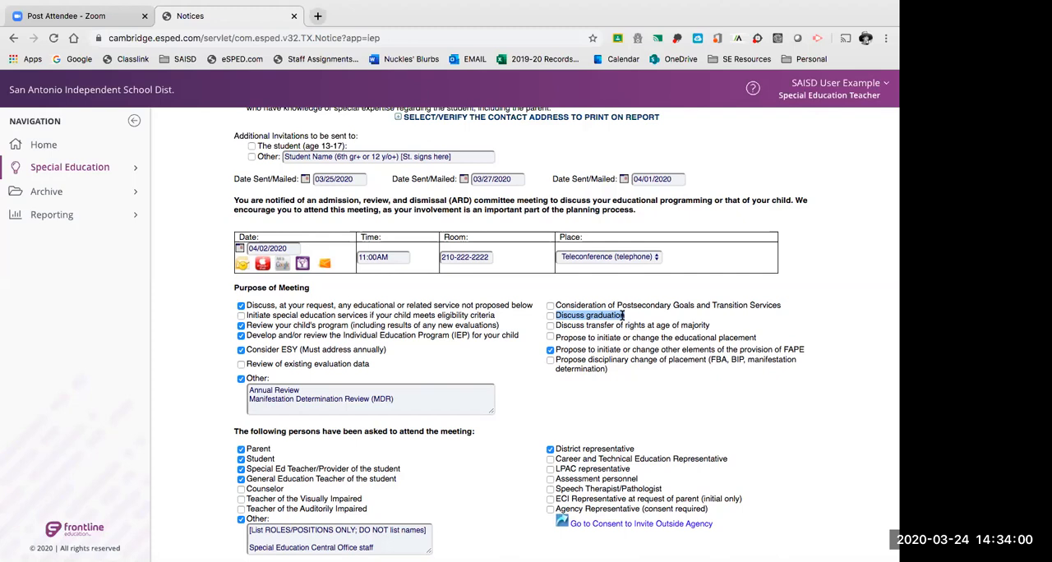
pyautogui.scroll(-1, 628, 318)
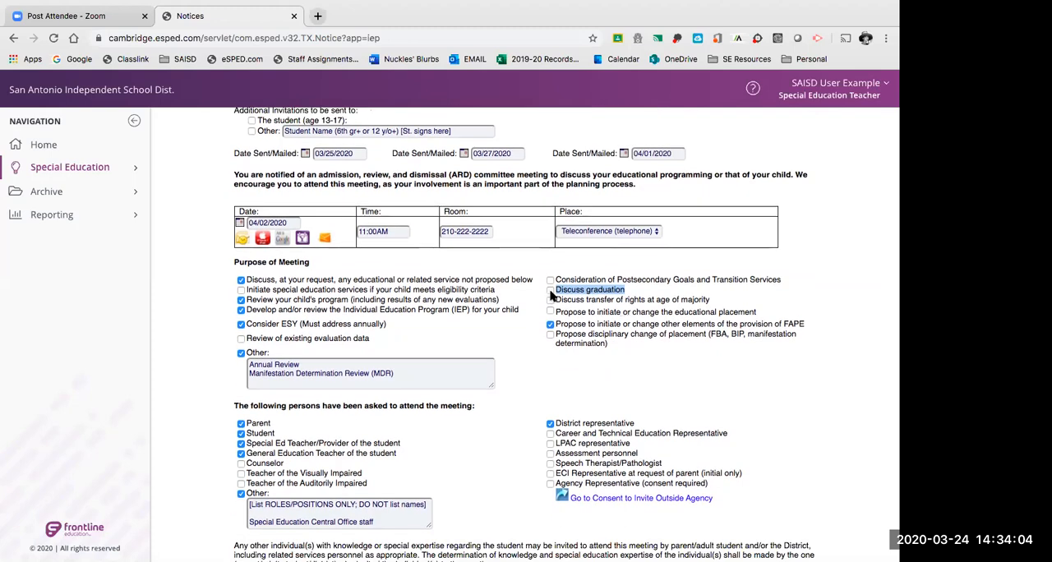
pyautogui.scroll(-1, 605, 289)
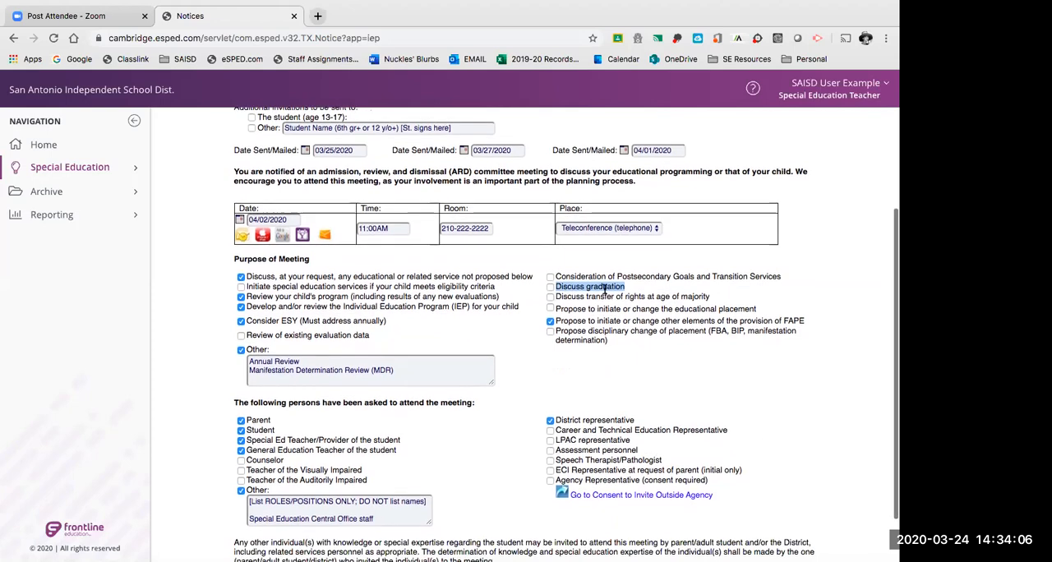
pyautogui.click(581, 295)
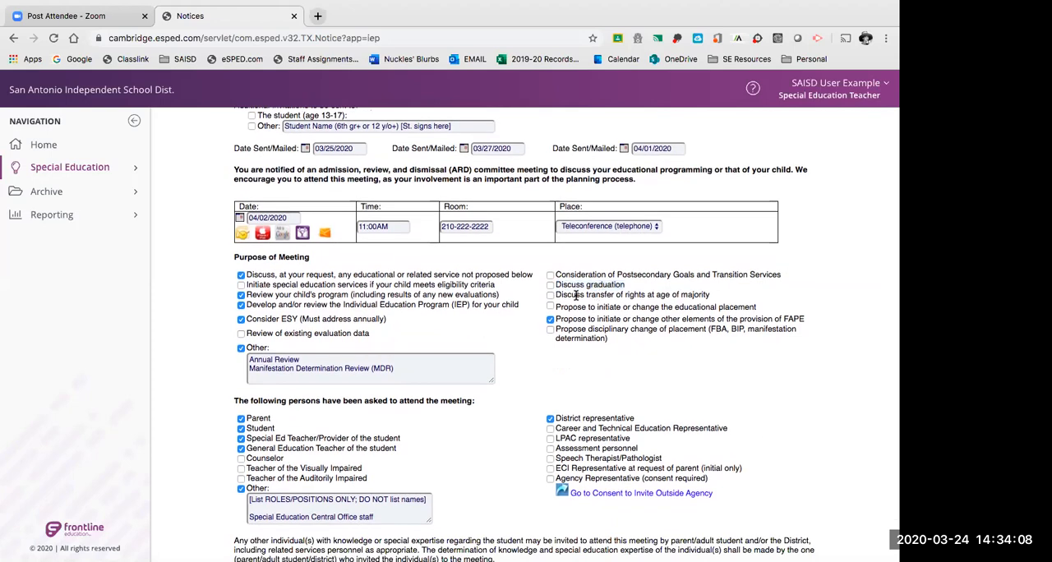
pyautogui.doubleClick(581, 294)
pyautogui.moveTo(581, 294); pyautogui.dragTo(701, 297)
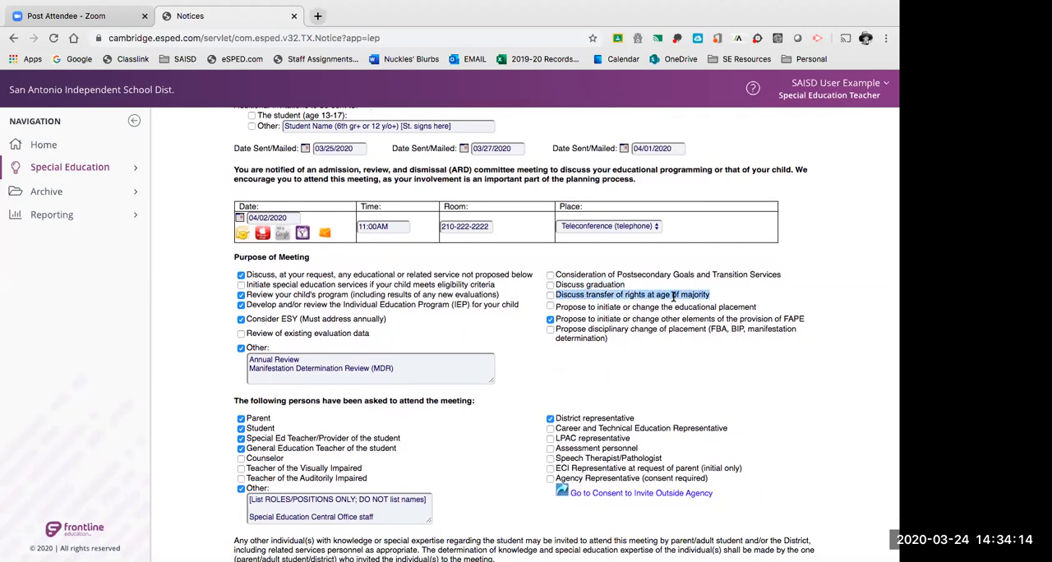
pyautogui.click(674, 297)
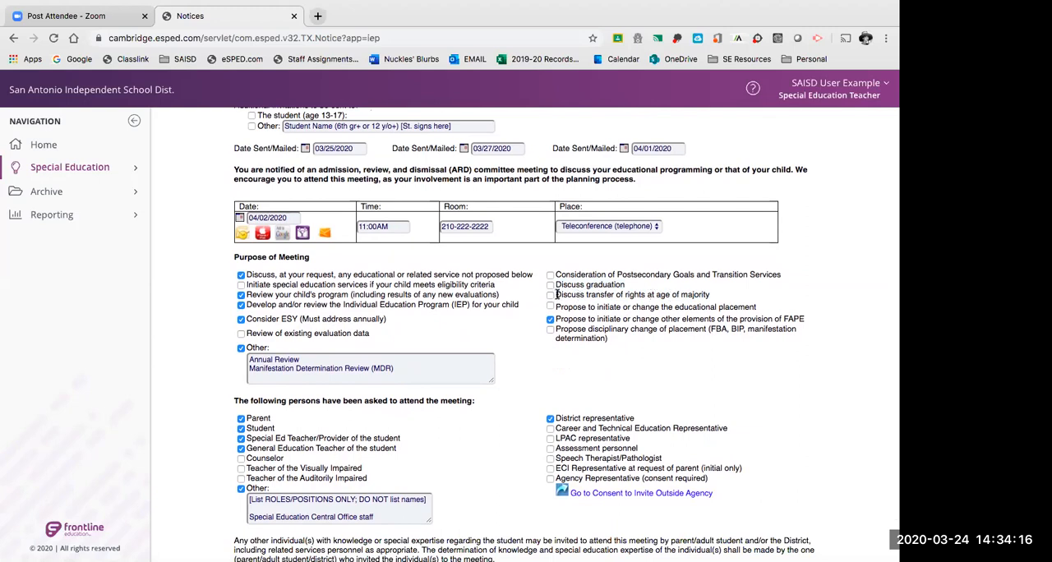
pyautogui.scroll(-1, 556, 295)
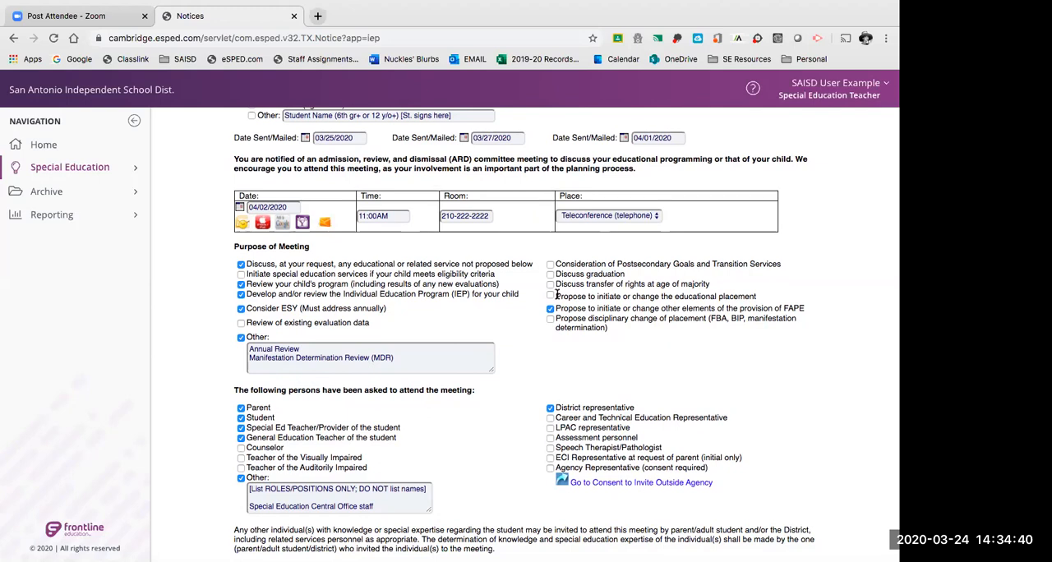
pyautogui.moveTo(555, 283); pyautogui.dragTo(715, 288)
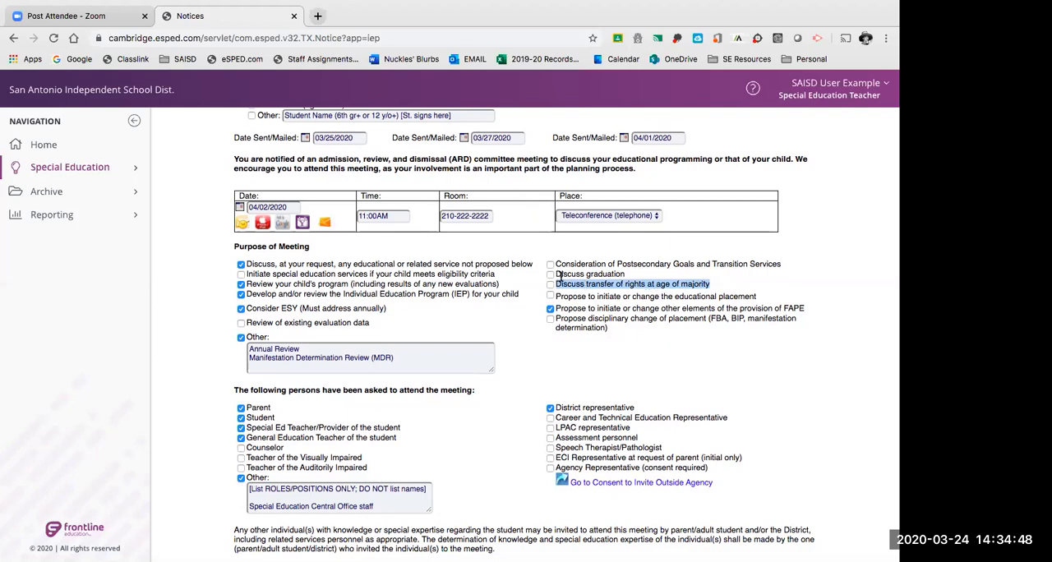
pyautogui.scroll(-1, 583, 286)
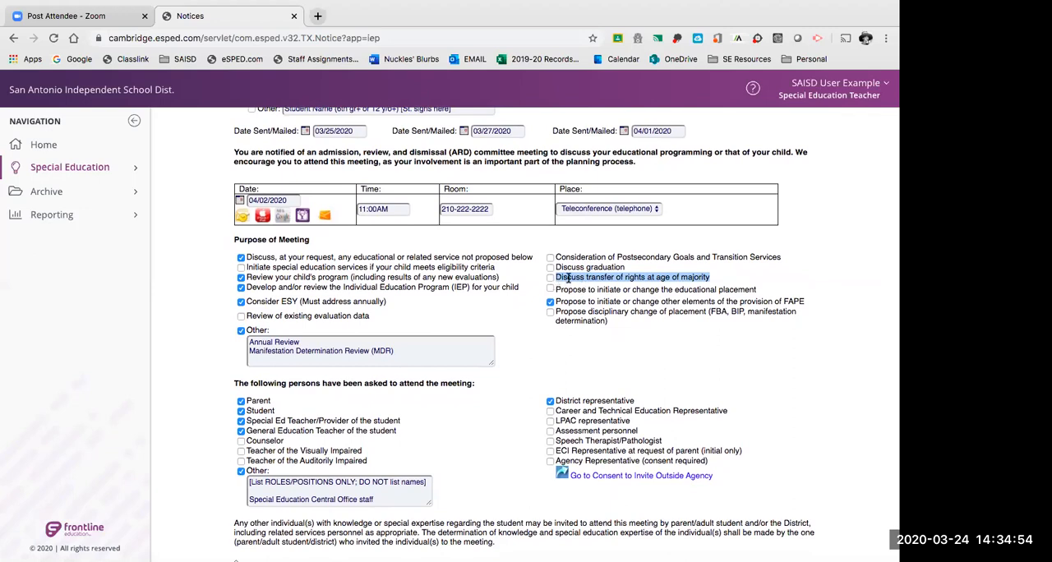
pyautogui.click(566, 279)
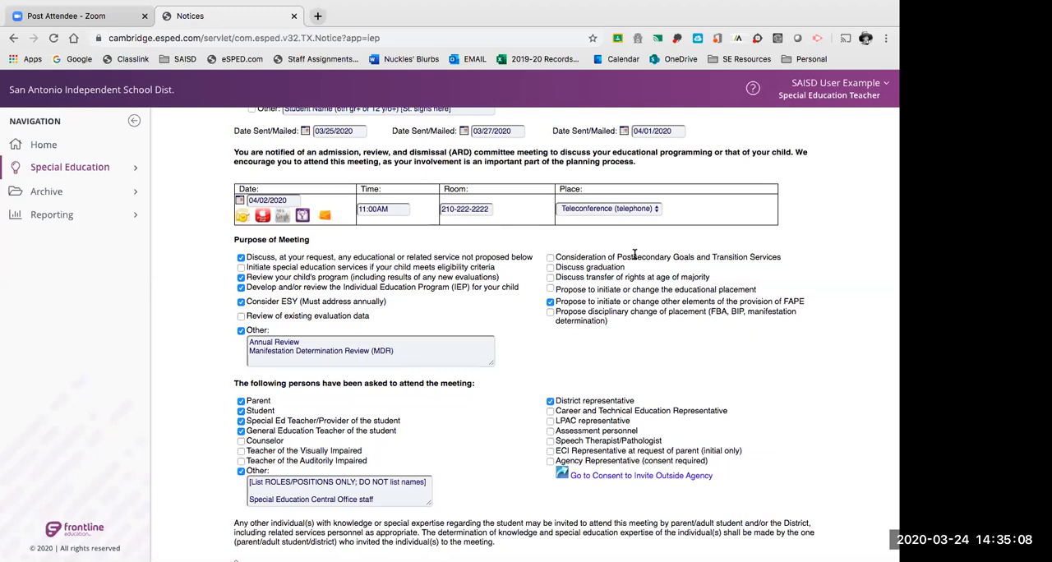
# Examine the purposes proposing to initiate or change the educational placement and other elements of the provision of FAPE.
pyautogui.scroll(-3, 576, 253)
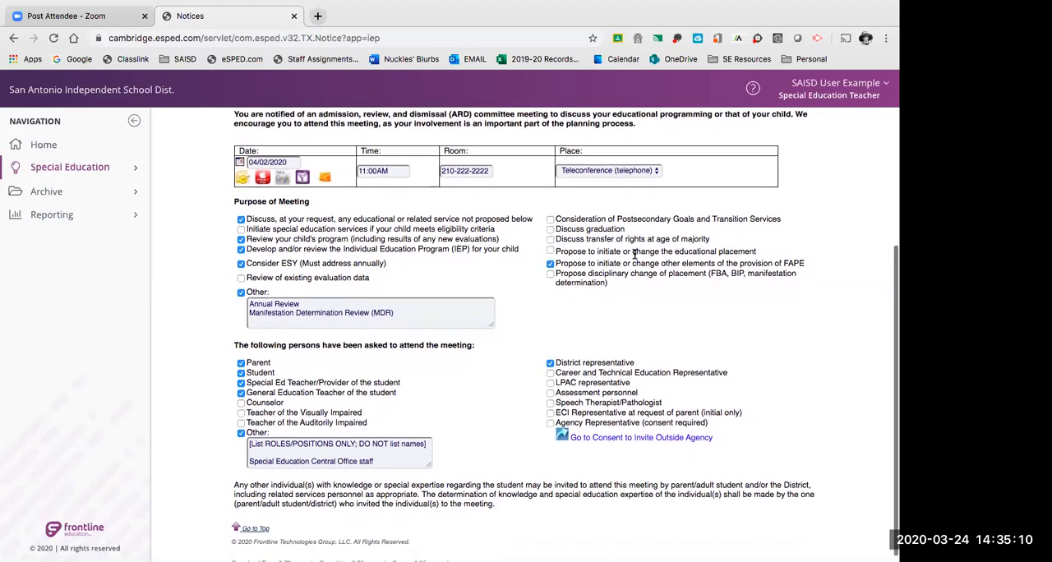
pyautogui.moveTo(556, 250); pyautogui.dragTo(763, 257)
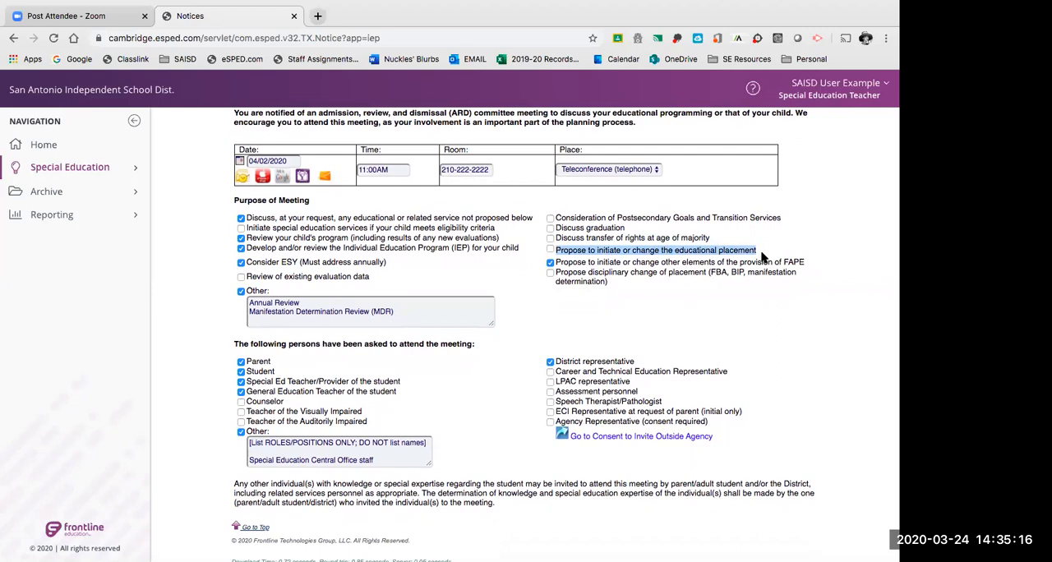
pyautogui.moveTo(597, 250); pyautogui.dragTo(620, 249)
pyautogui.click(620, 250)
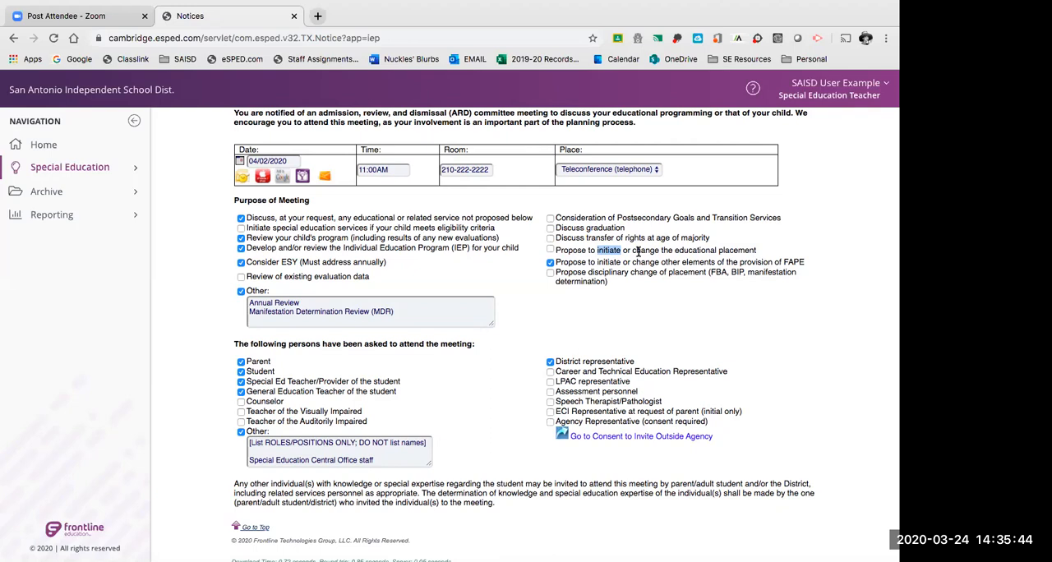
pyautogui.click(557, 262)
# Review the persons asked to attend the meeting, including the District representative, and uncheck Student and Other.
pyautogui.scroll(-1, 457, 379)
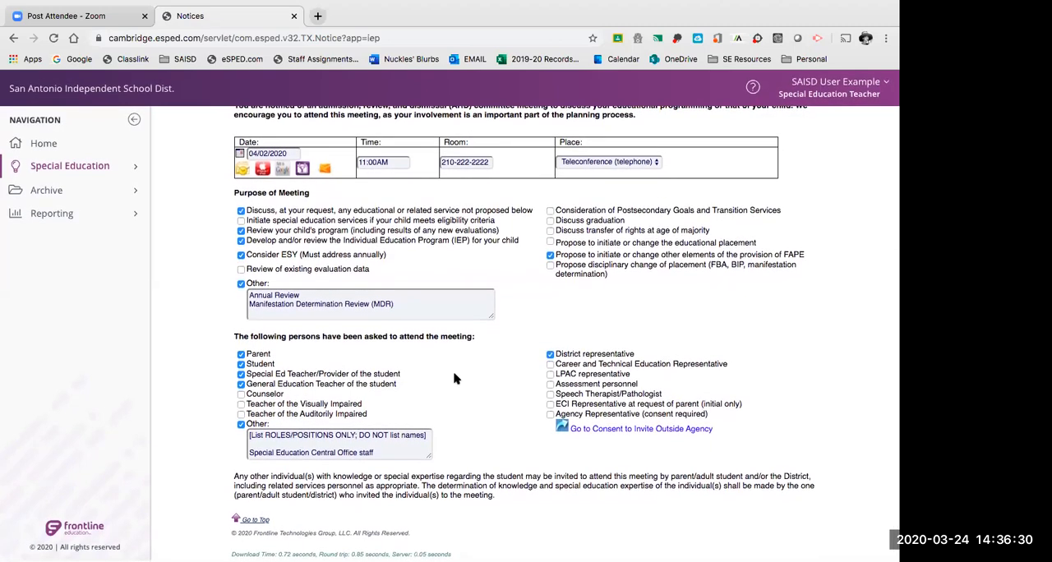
pyautogui.moveTo(235, 337); pyautogui.dragTo(487, 339)
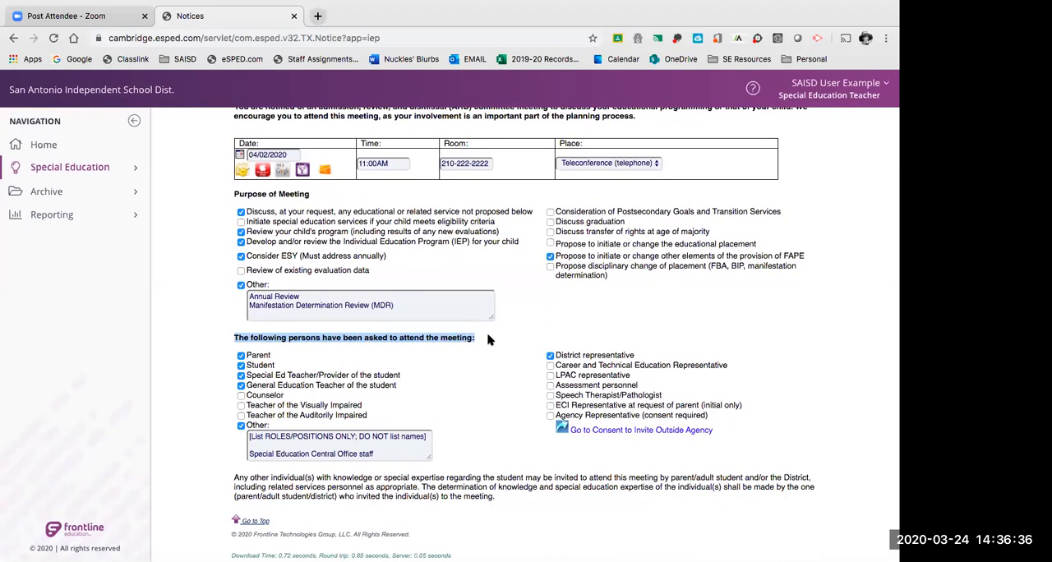
pyautogui.click(240, 425)
pyautogui.click(241, 365)
pyautogui.click(241, 365)
pyautogui.click(242, 367)
pyautogui.click(241, 367)
pyautogui.moveTo(561, 355); pyautogui.dragTo(631, 354)
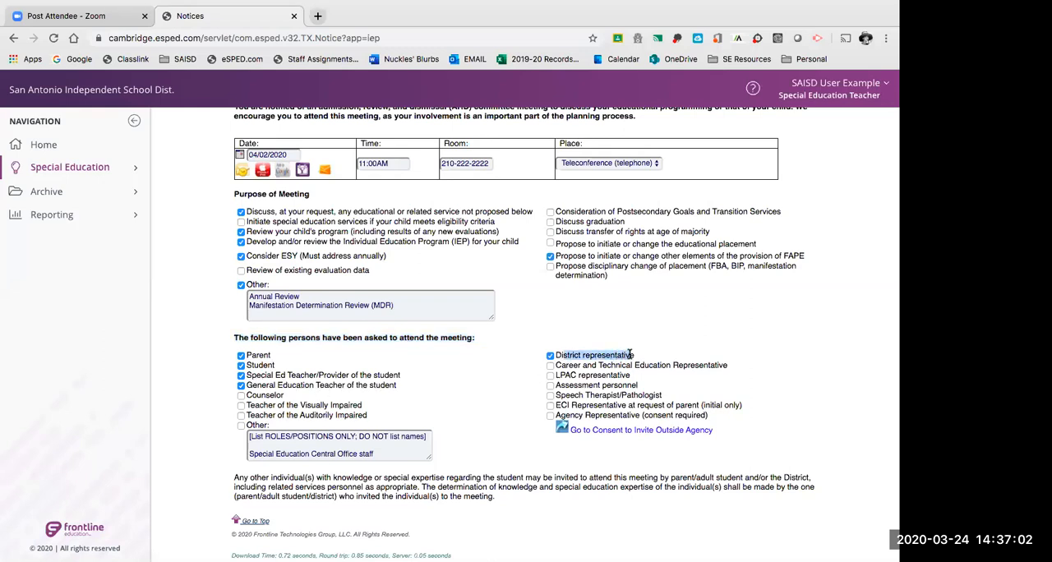
pyautogui.click(633, 354)
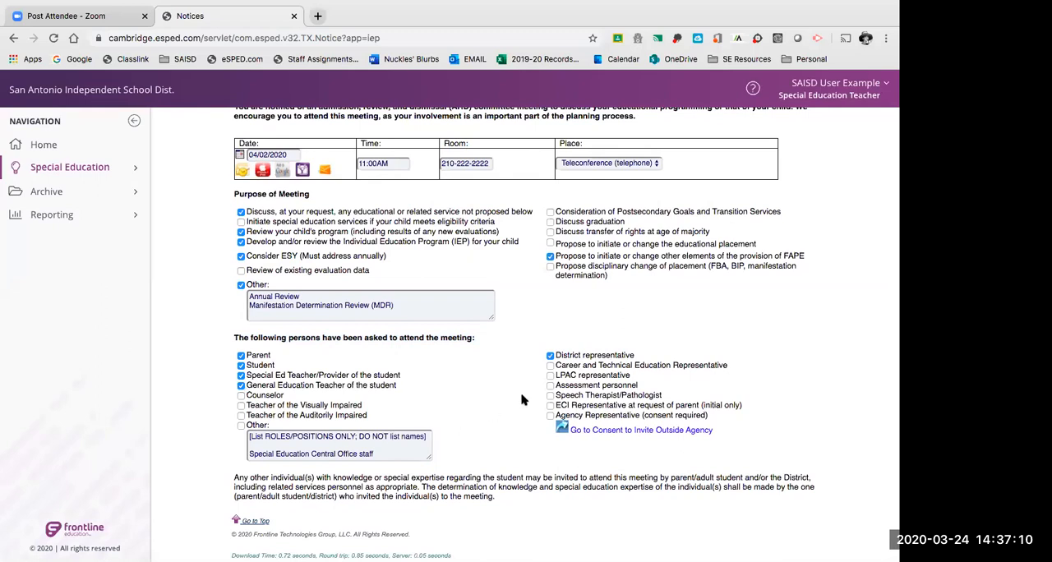
pyautogui.scroll(1, 465, 437)
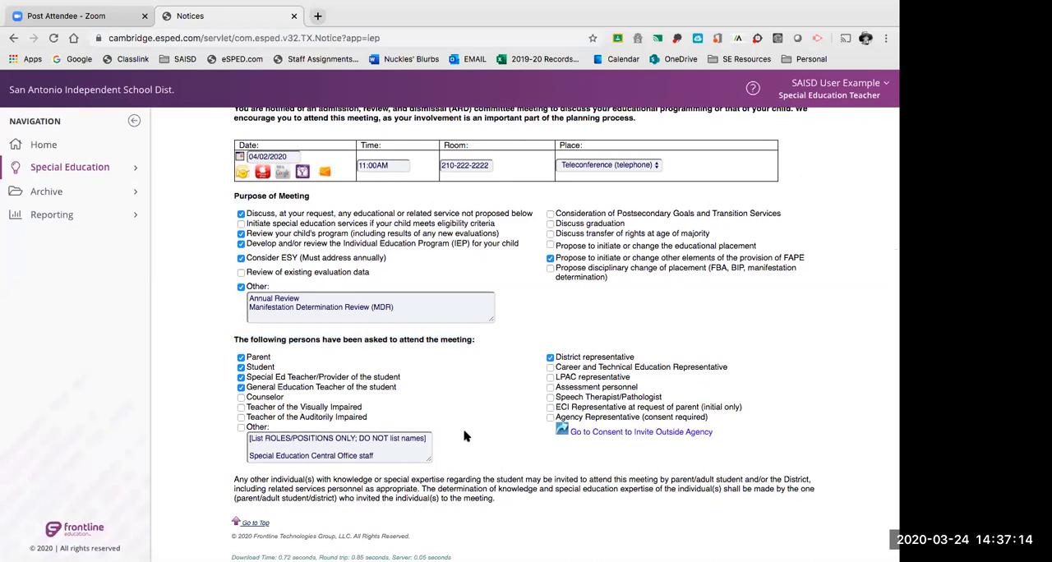
pyautogui.click(241, 367)
pyautogui.scroll(-1, 251, 399)
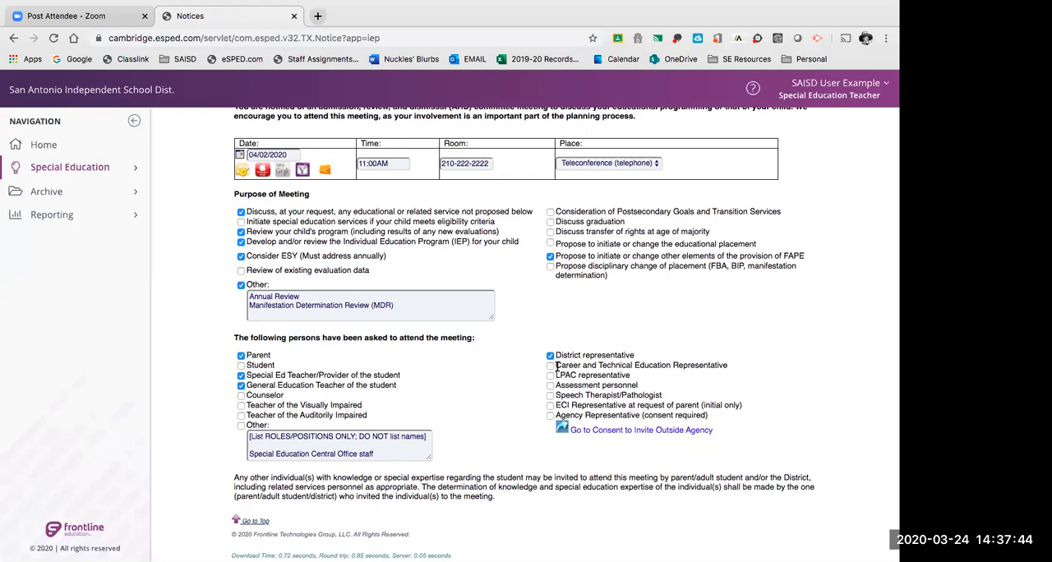
# Examine the optional attendee roles from Career and Technical Education Representative through Agency Representative (consent required).
pyautogui.moveTo(556, 363); pyautogui.dragTo(734, 370)
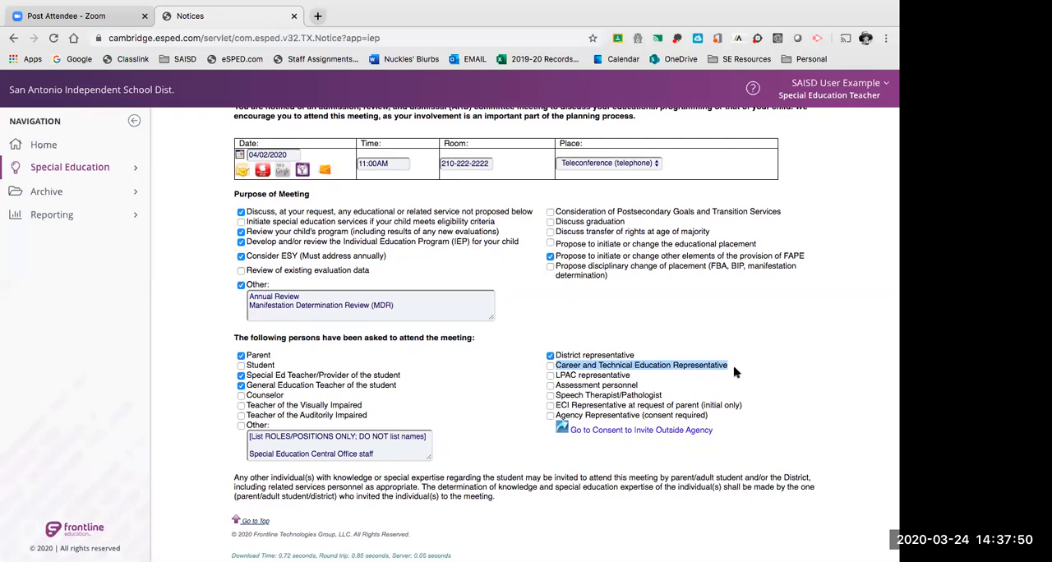
pyautogui.click(721, 367)
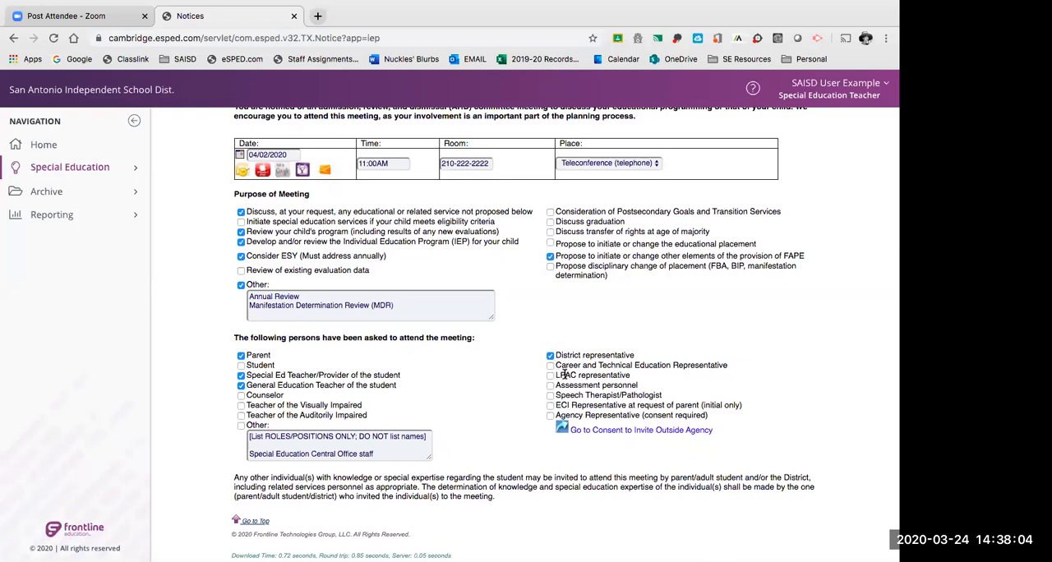
pyautogui.moveTo(557, 375); pyautogui.dragTo(633, 382)
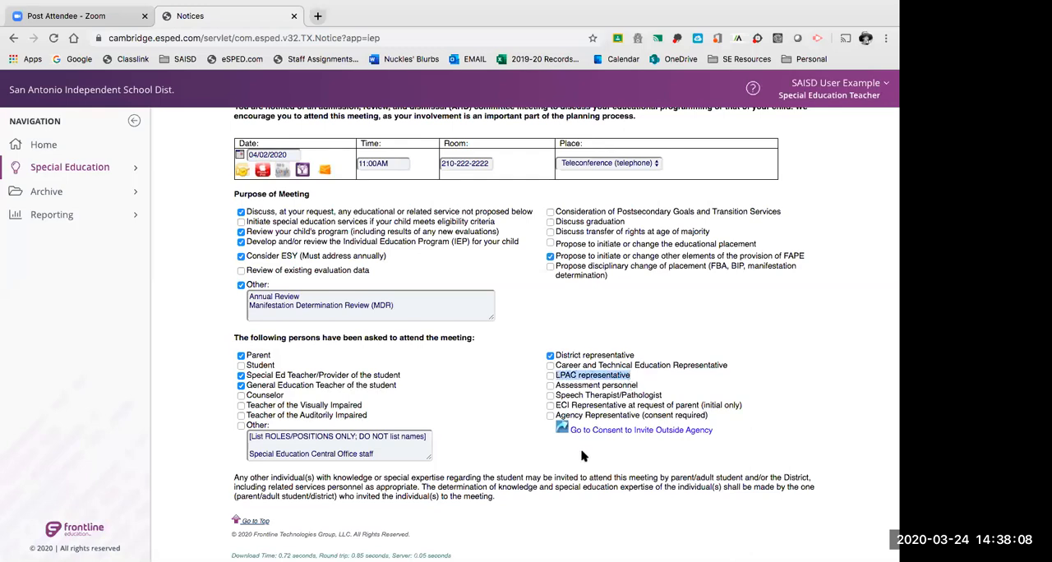
pyautogui.click(557, 386)
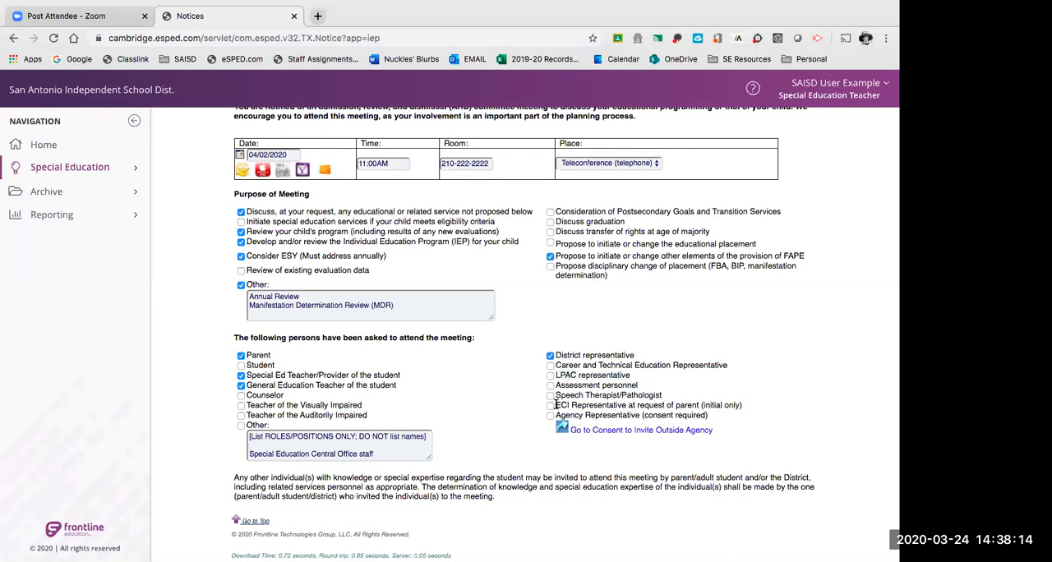
pyautogui.moveTo(558, 384); pyautogui.dragTo(638, 386)
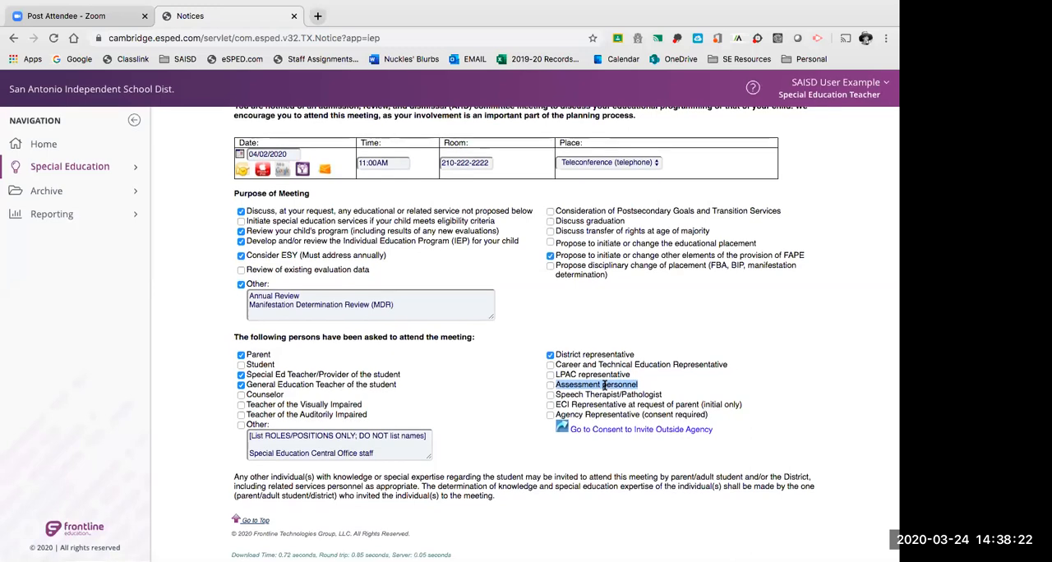
pyautogui.click(558, 405)
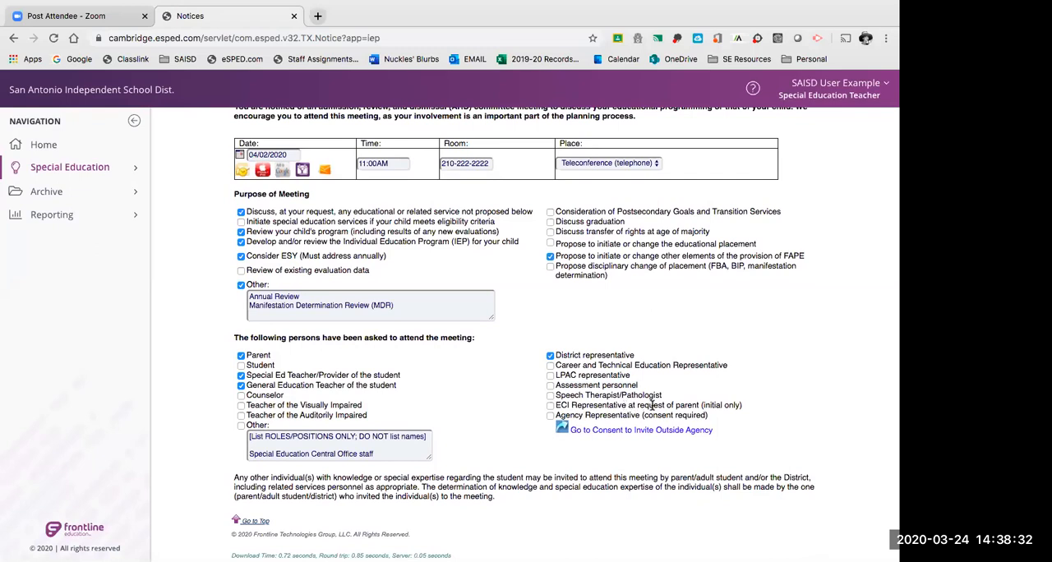
pyautogui.moveTo(702, 404)
pyautogui.mouseDown()
pyautogui.moveTo(742, 405)
pyautogui.moveTo(556, 402)
pyautogui.moveTo(558, 415)
pyautogui.moveTo(705, 409)
pyautogui.mouseUp()
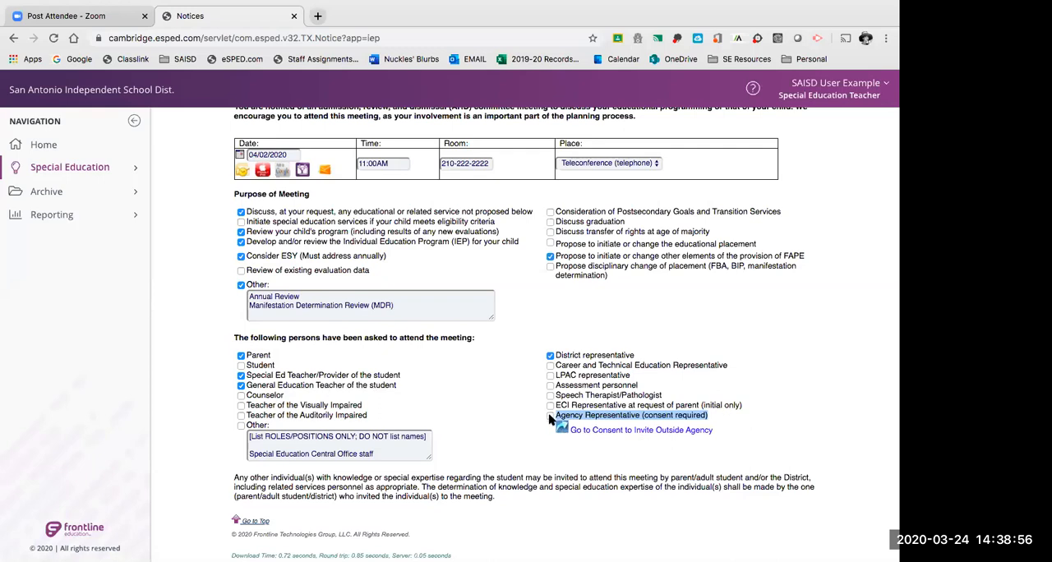
pyautogui.click(758, 452)
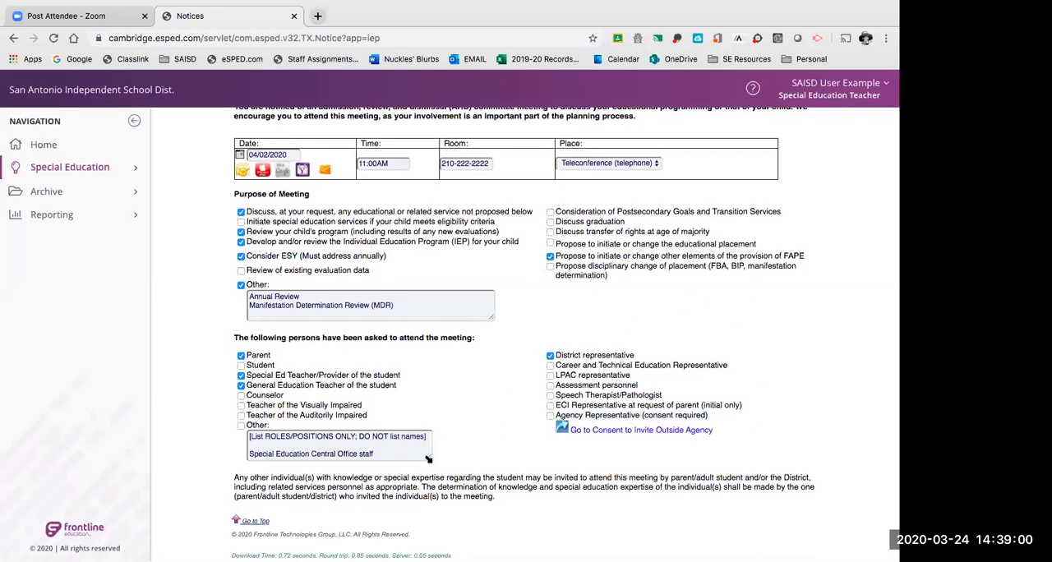
# Check Other under the persons asked to attend and enlarge its text box until the whole role list fits.
pyautogui.click(241, 426)
pyautogui.moveTo(427, 458); pyautogui.dragTo(477, 542)
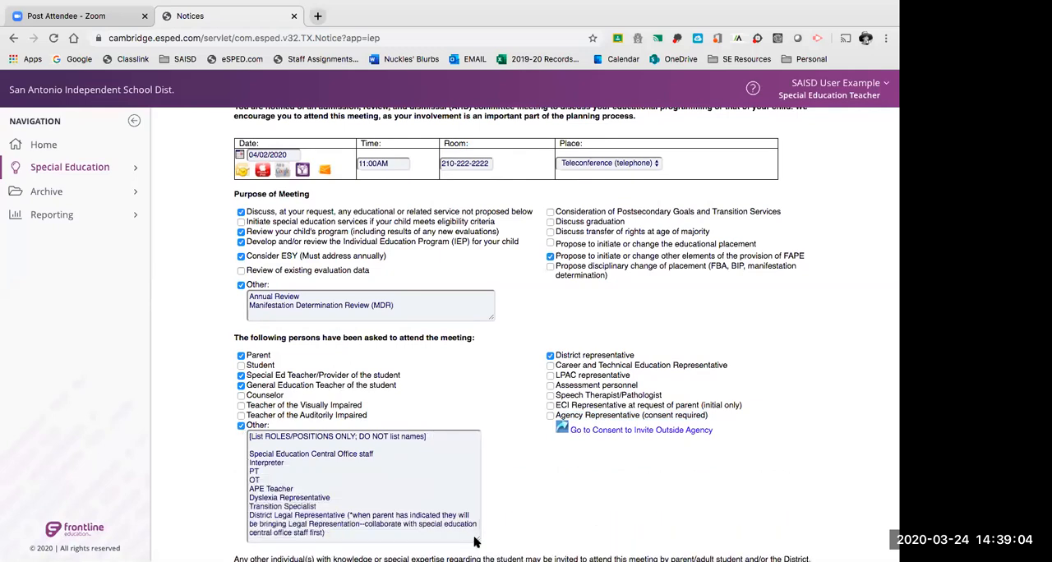
pyautogui.scroll(-1, 475, 408)
pyautogui.scroll(-2, 475, 408)
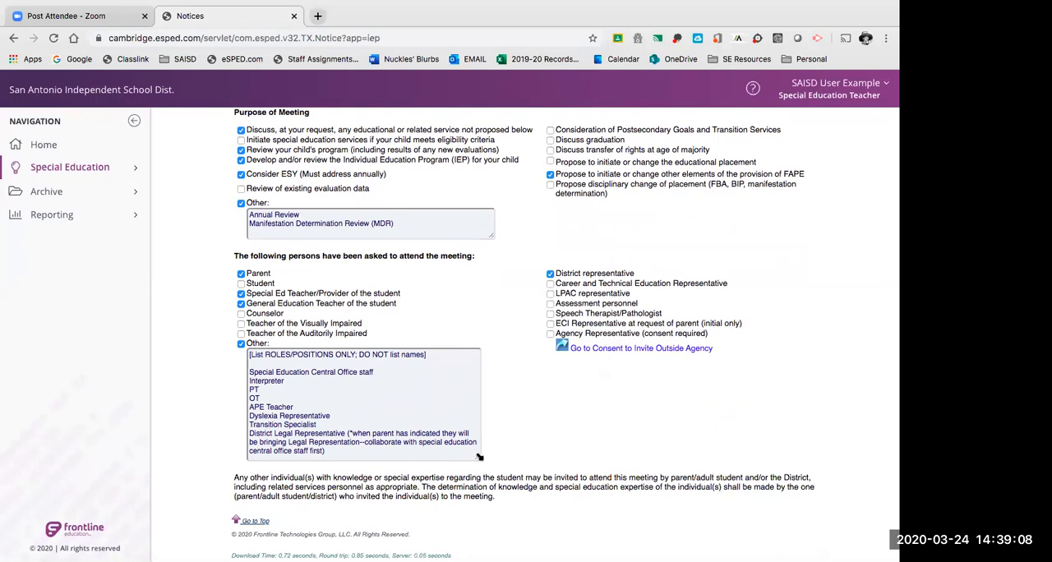
pyautogui.moveTo(478, 462); pyautogui.dragTo(485, 486)
pyautogui.click(415, 362)
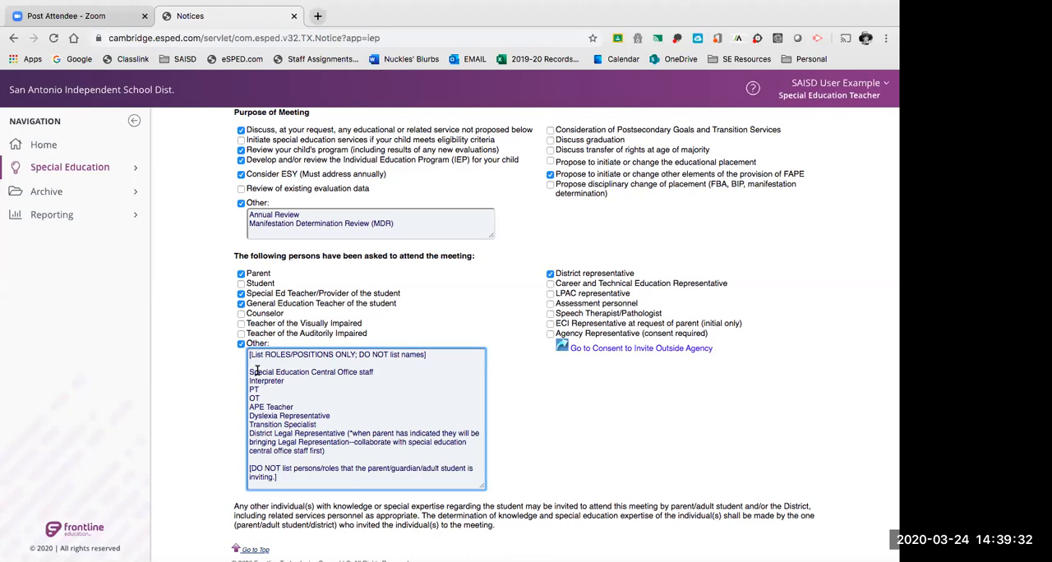
# Examine the "Special Education Central Office staff" line in the Other attendees text.
pyautogui.moveTo(250, 372); pyautogui.dragTo(387, 370)
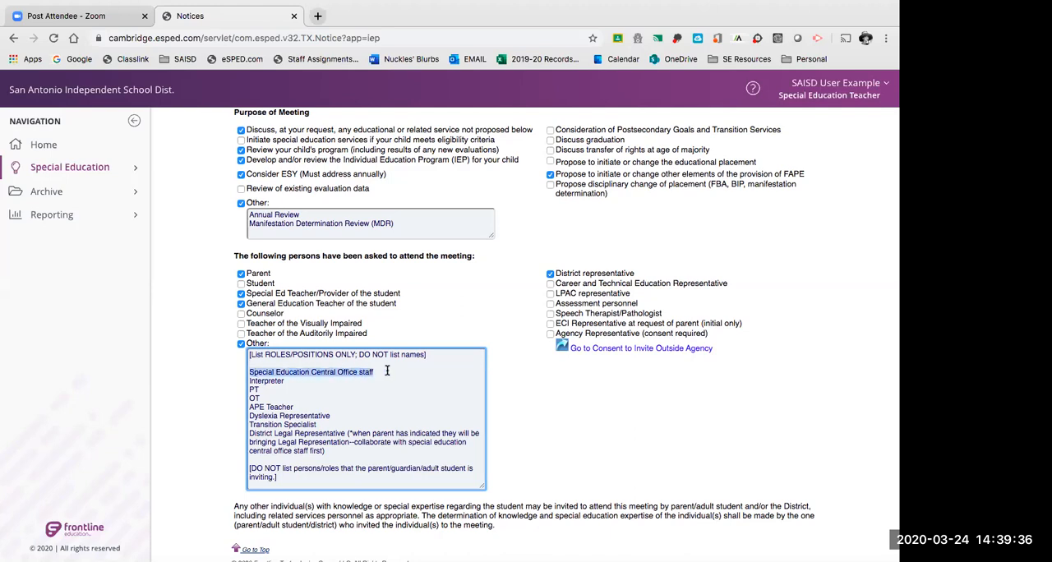
pyautogui.click(387, 370)
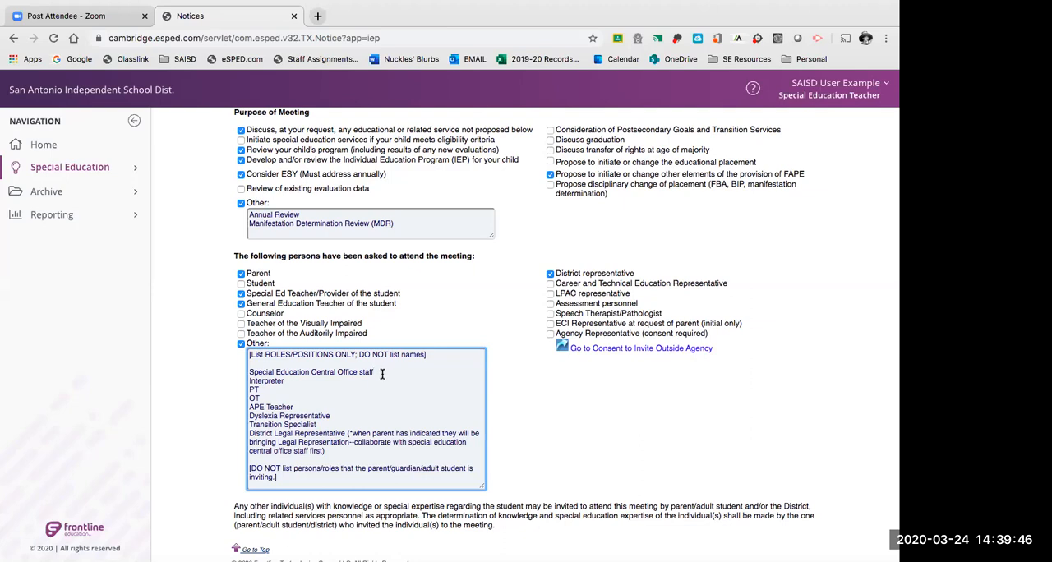
pyautogui.moveTo(380, 371); pyautogui.dragTo(240, 374)
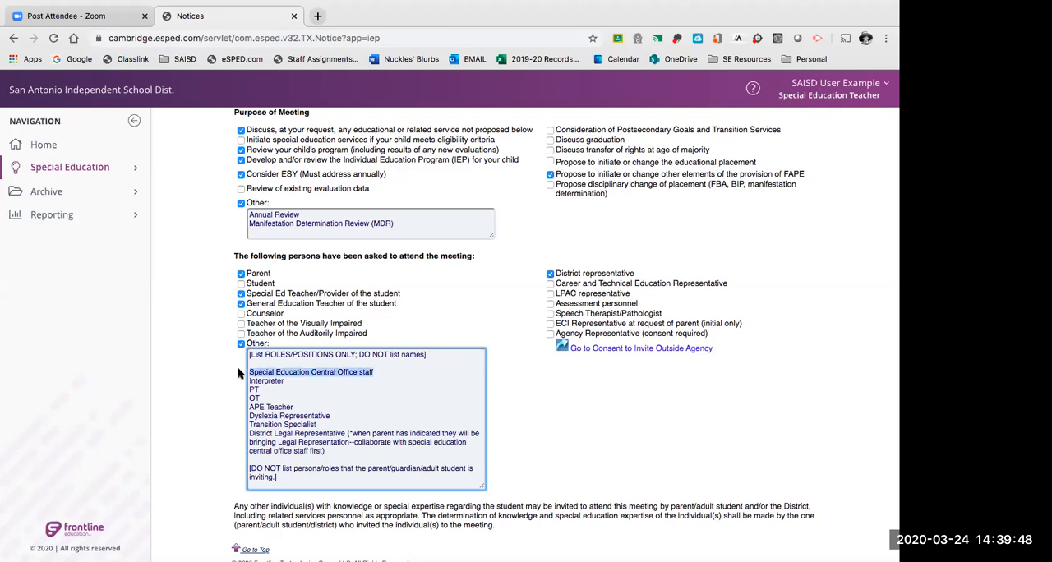
pyautogui.scroll(1, 412, 382)
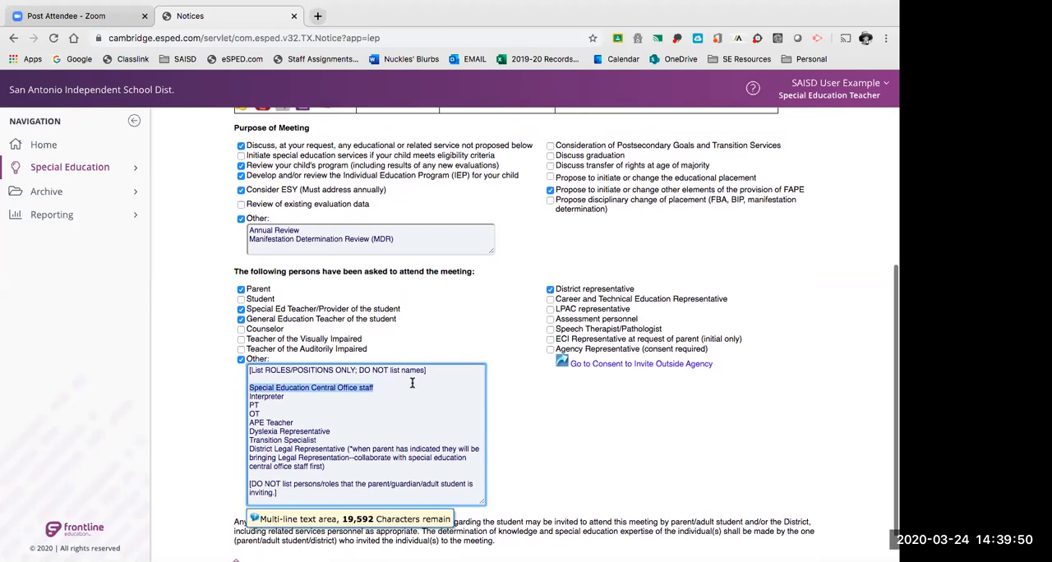
pyautogui.scroll(-1, 408, 397)
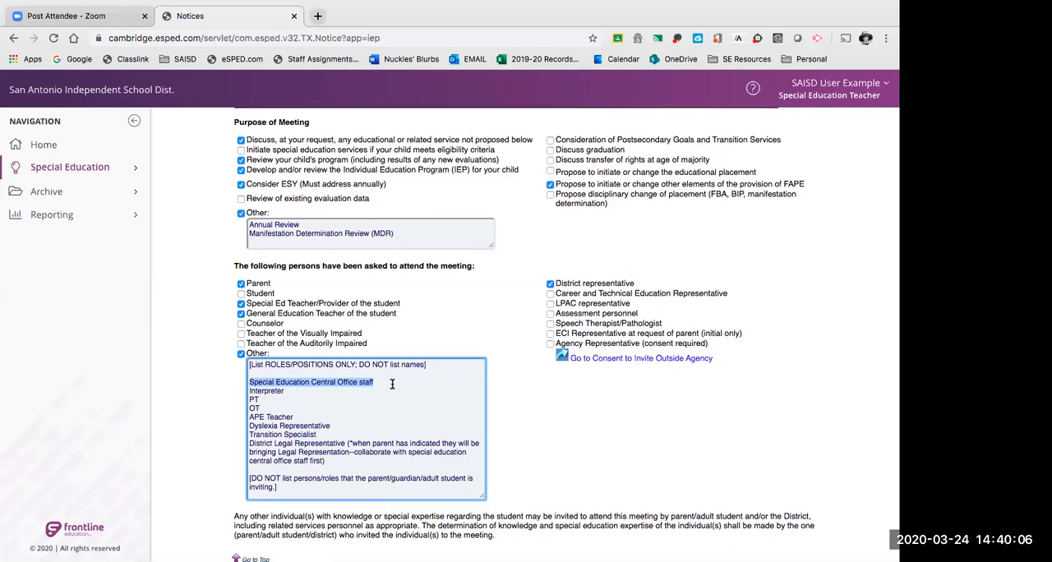
# Examine the Other attendee roles from Special Education Central Office staff through Interpreter, PT, OT and APE Teacher.
pyautogui.click(391, 385)
pyautogui.moveTo(249, 382); pyautogui.dragTo(374, 383)
pyautogui.click(300, 390)
pyautogui.doubleClick(290, 391)
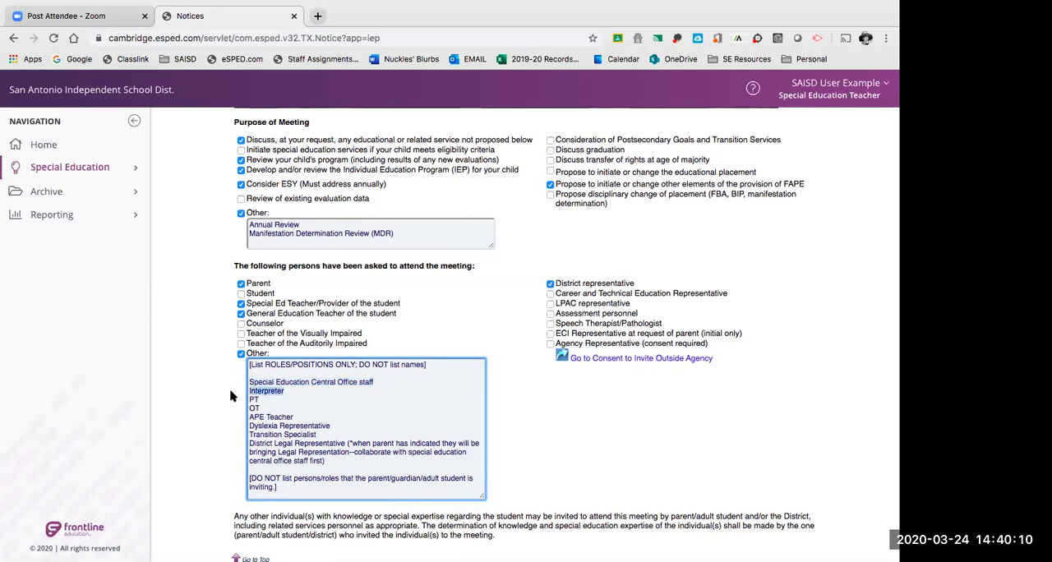
pyautogui.scroll(-2, 317, 393)
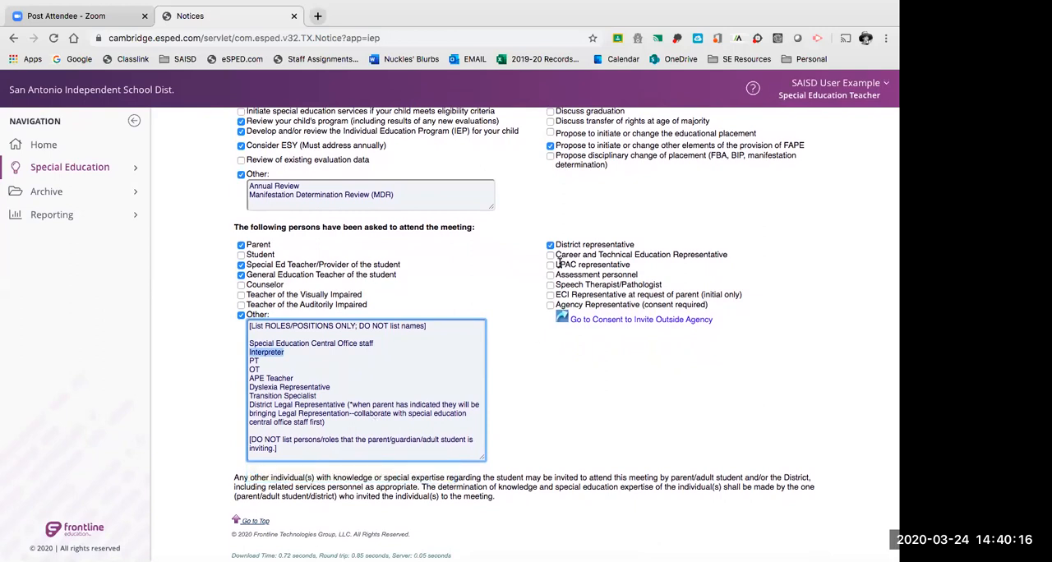
pyautogui.click(265, 360)
pyautogui.doubleClick(263, 360)
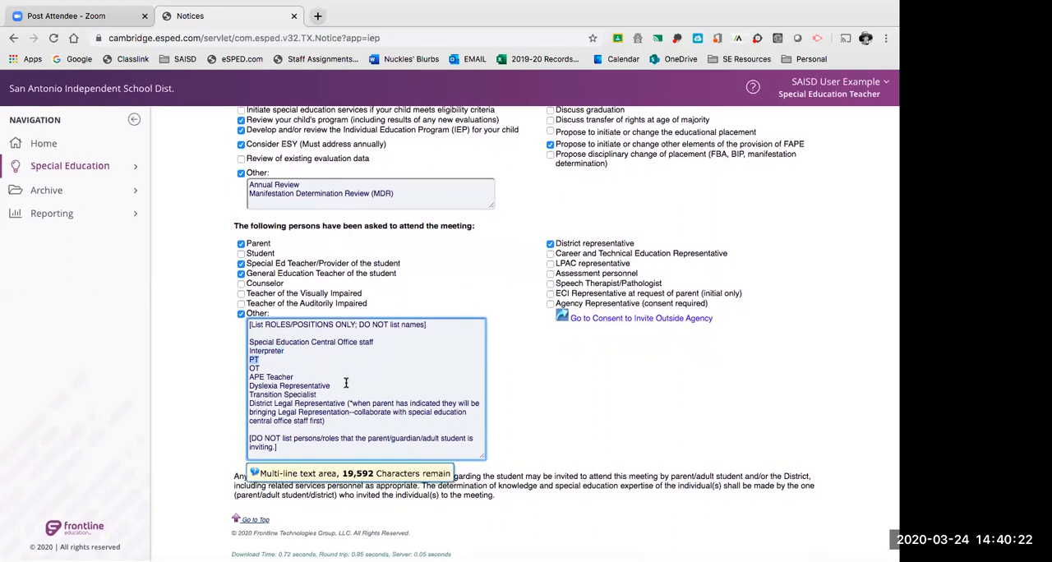
pyautogui.doubleClick(255, 369)
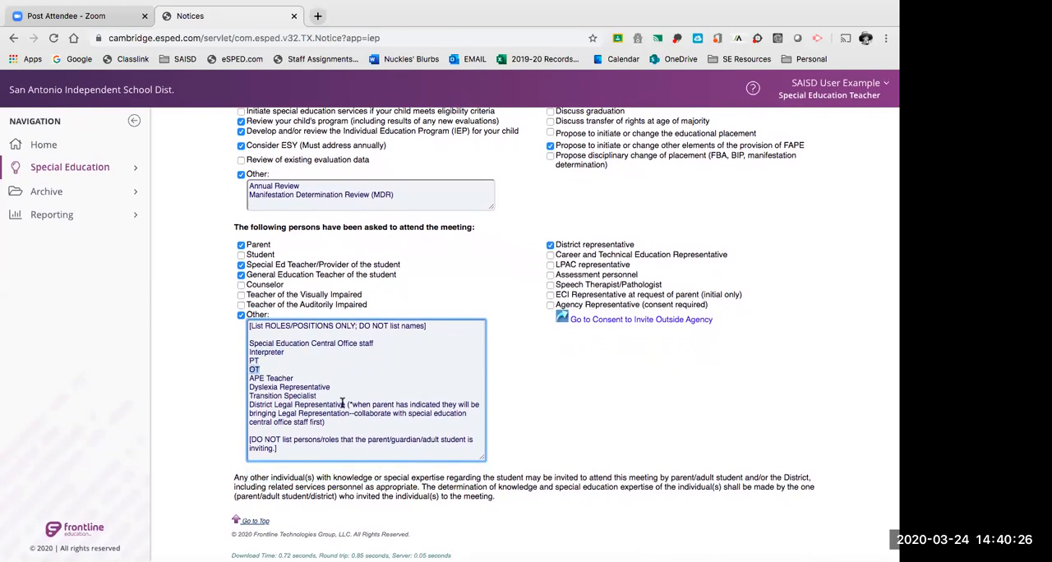
pyautogui.moveTo(249, 378); pyautogui.dragTo(313, 376)
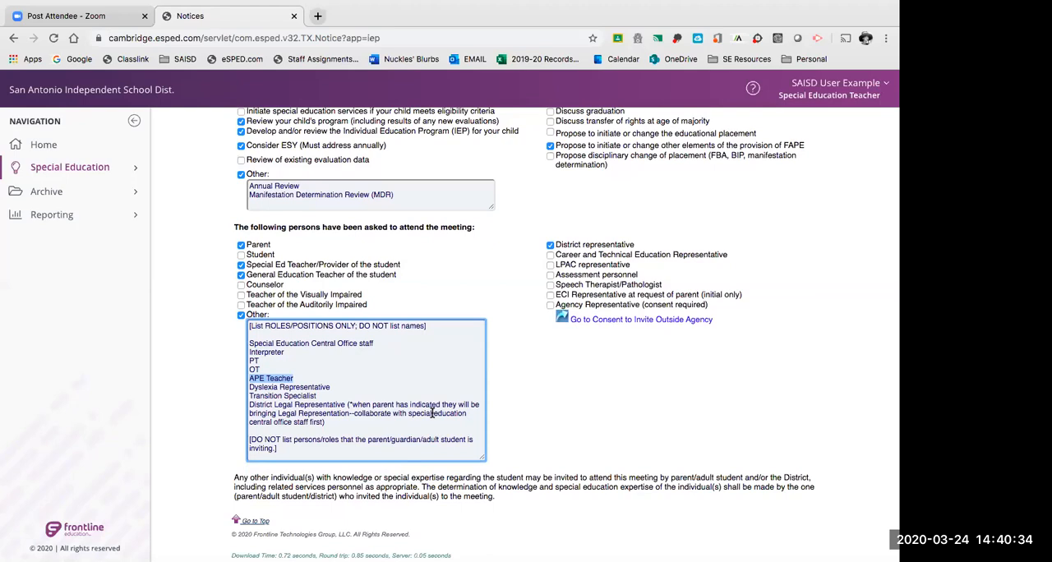
# Examine the Dyslexia Representative, Transition Specialist and District Legal Representative entries, plus the instruction not to list names.
pyautogui.click(248, 386)
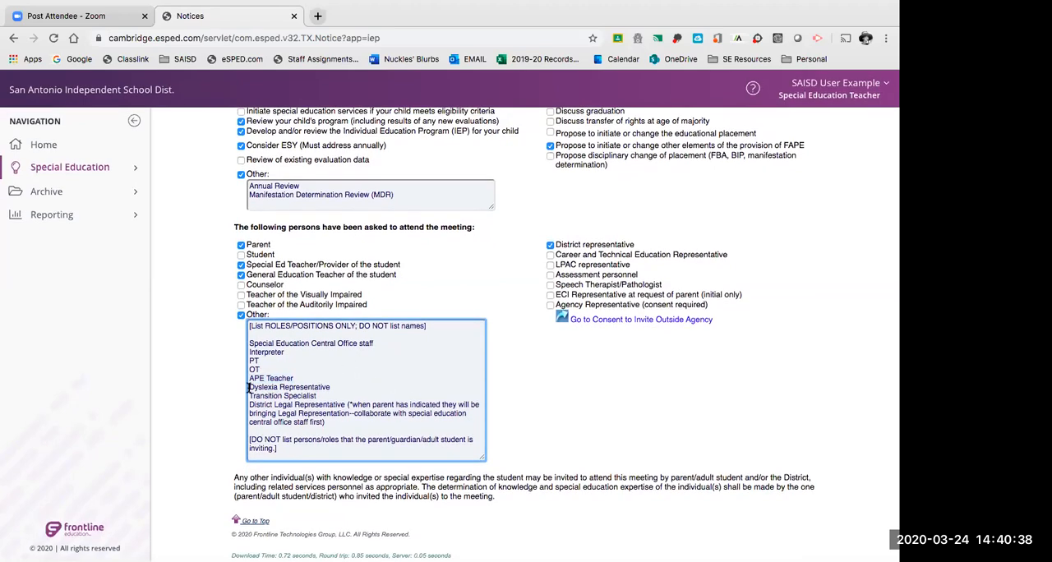
pyautogui.moveTo(247, 386); pyautogui.dragTo(357, 387)
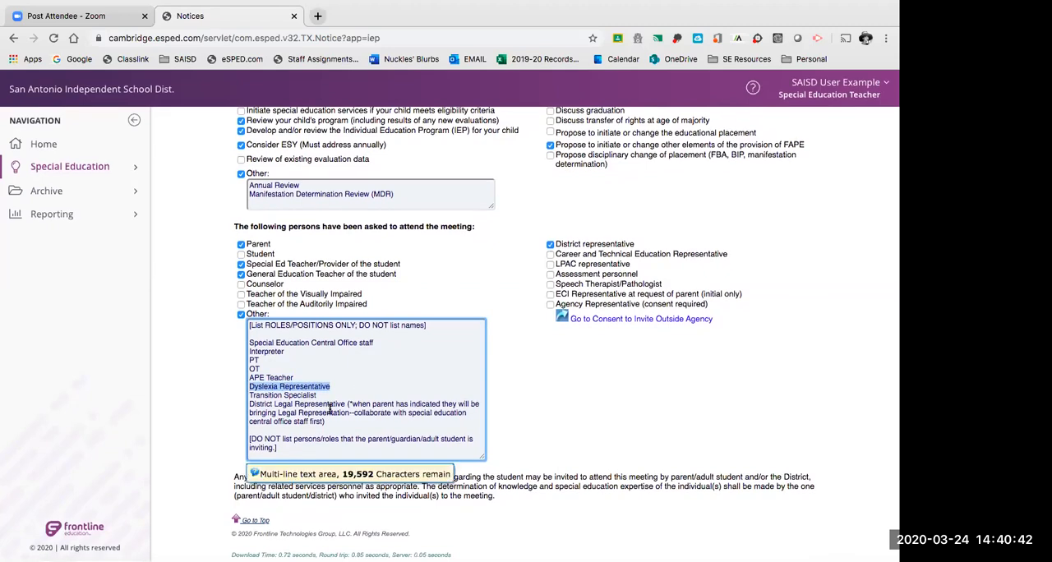
pyautogui.moveTo(248, 395); pyautogui.dragTo(318, 396)
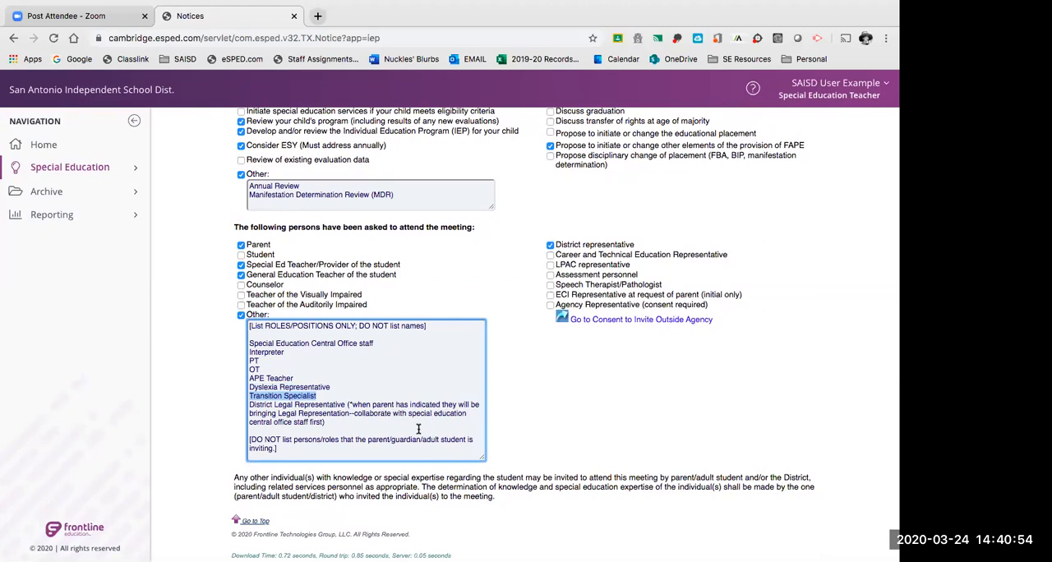
pyautogui.moveTo(248, 404); pyautogui.dragTo(345, 402)
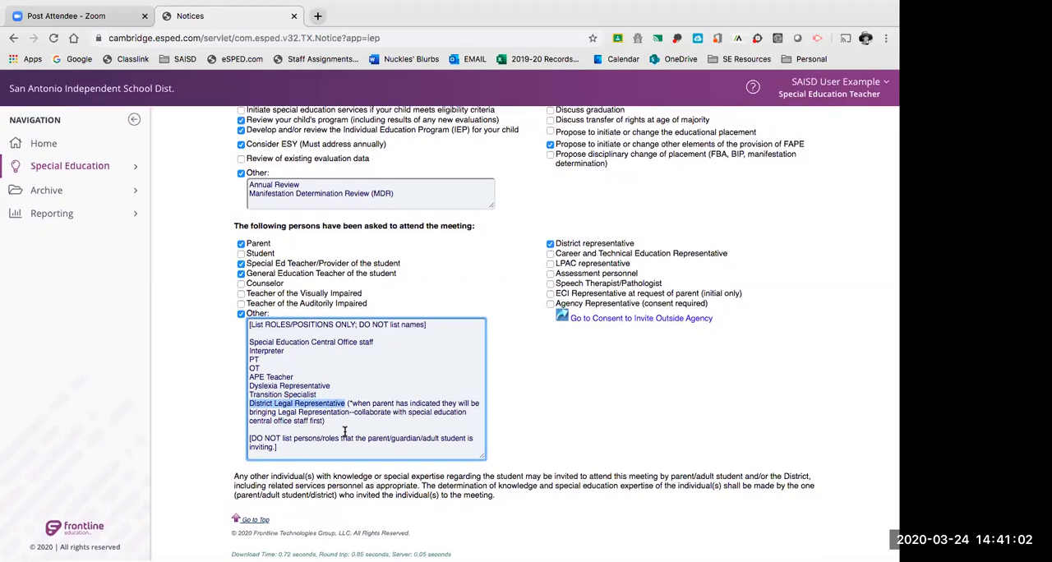
pyautogui.moveTo(353, 411); pyautogui.dragTo(324, 429)
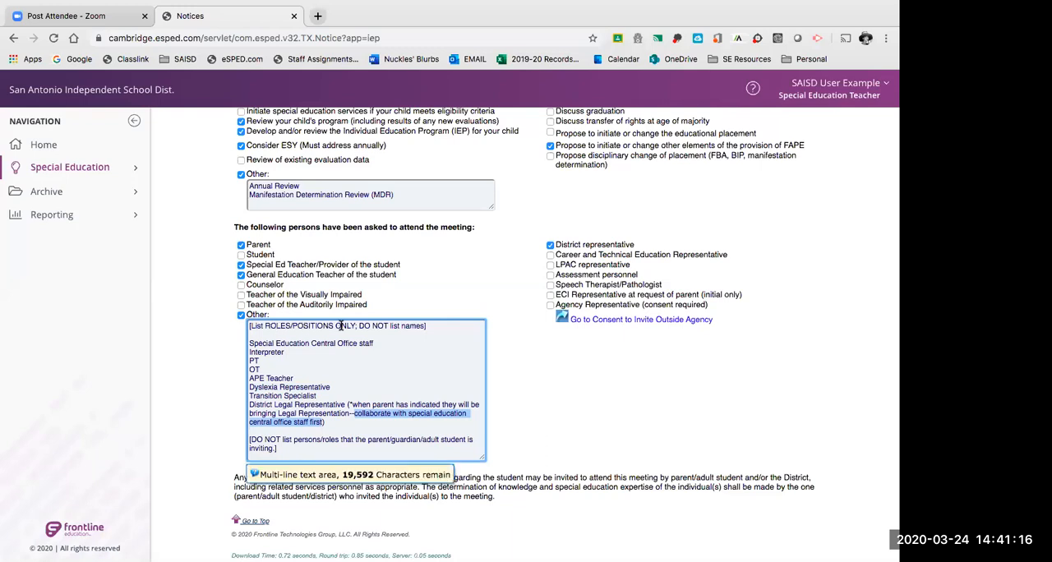
pyautogui.moveTo(359, 326); pyautogui.dragTo(424, 325)
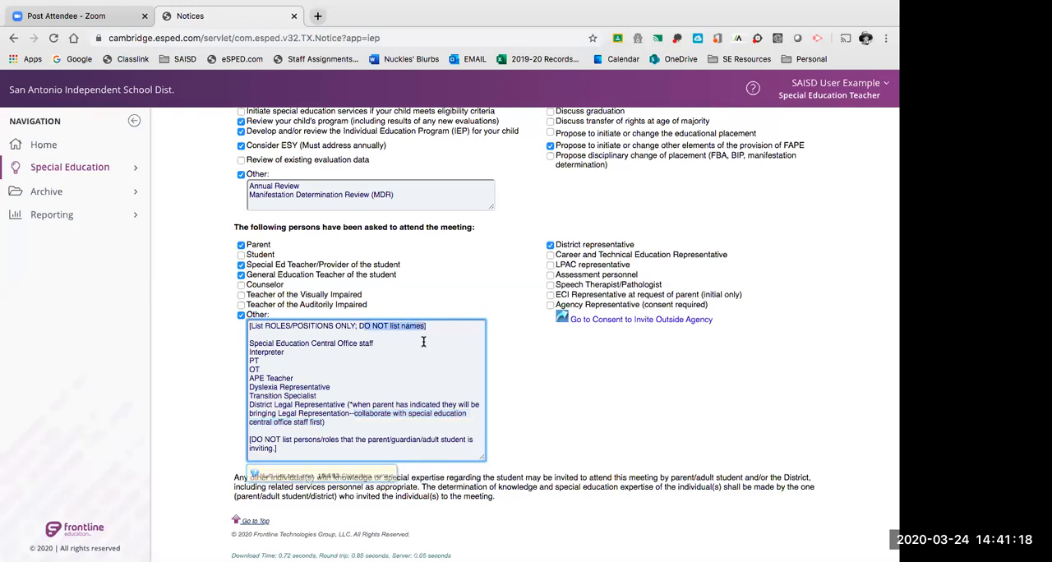
pyautogui.click(386, 342)
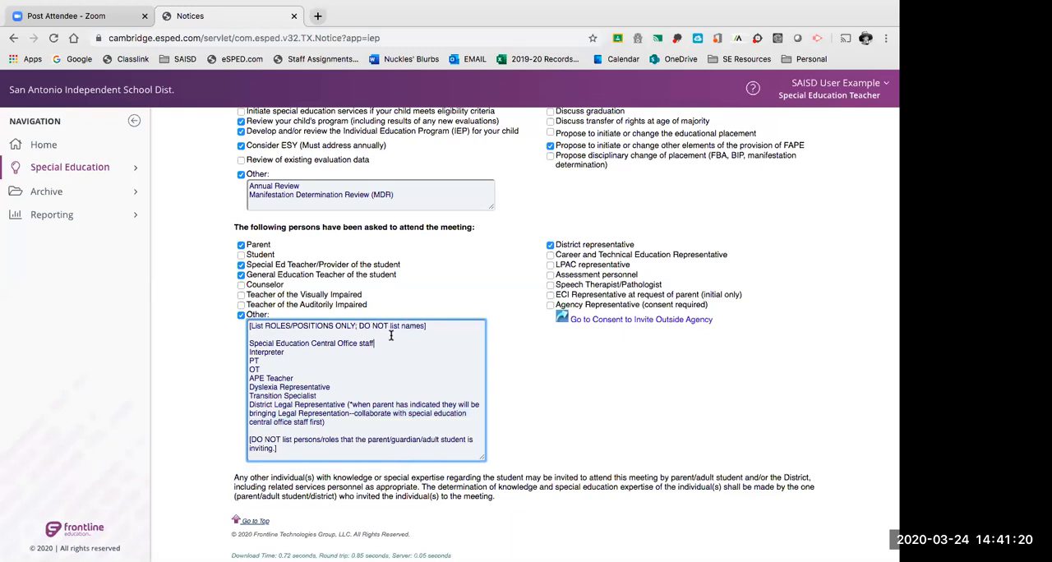
pyautogui.scroll(-1, 352, 406)
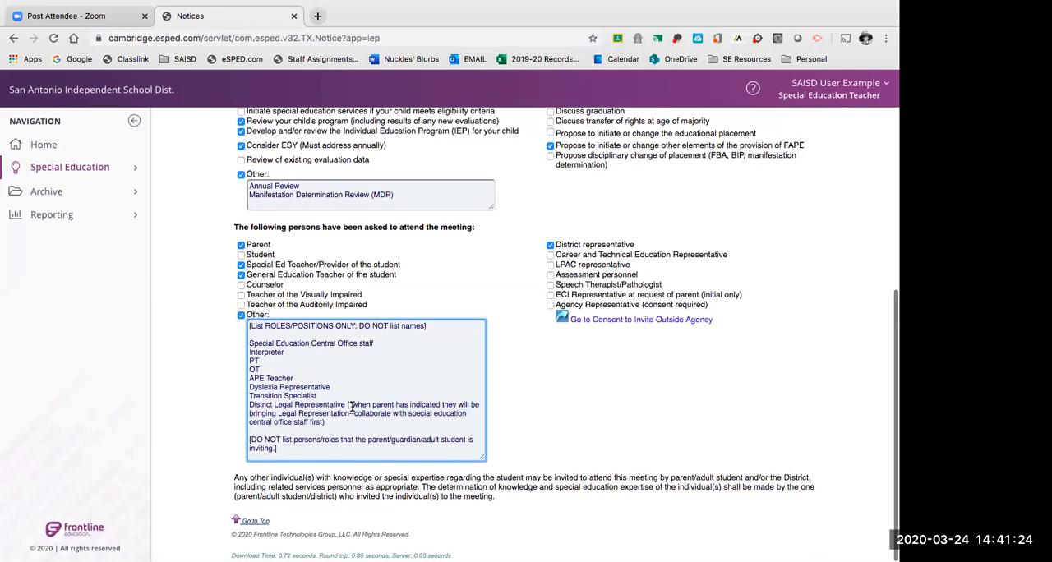
# Advance from the first invitation screen to Invitation to ARD Meeting - 1a.
pyautogui.scroll(5, 352, 406)
pyautogui.click(402, 236)
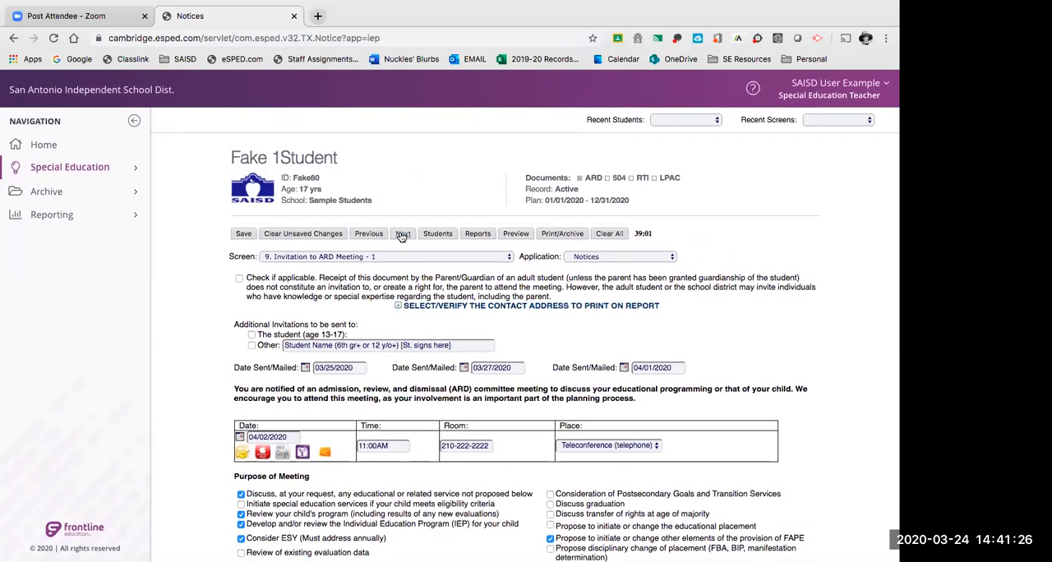
pyautogui.click(403, 235)
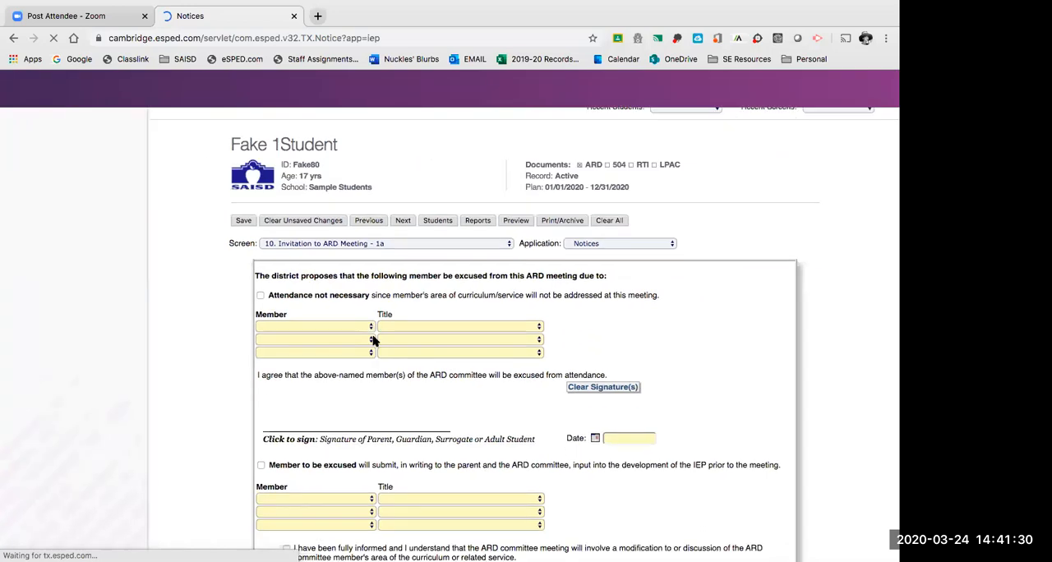
# Examine the ARD member excusal sections, covering unnecessary attendance, written input before the meeting, and the parent consent statements.
pyautogui.scroll(-5, 373, 343)
pyautogui.scroll(5, 373, 343)
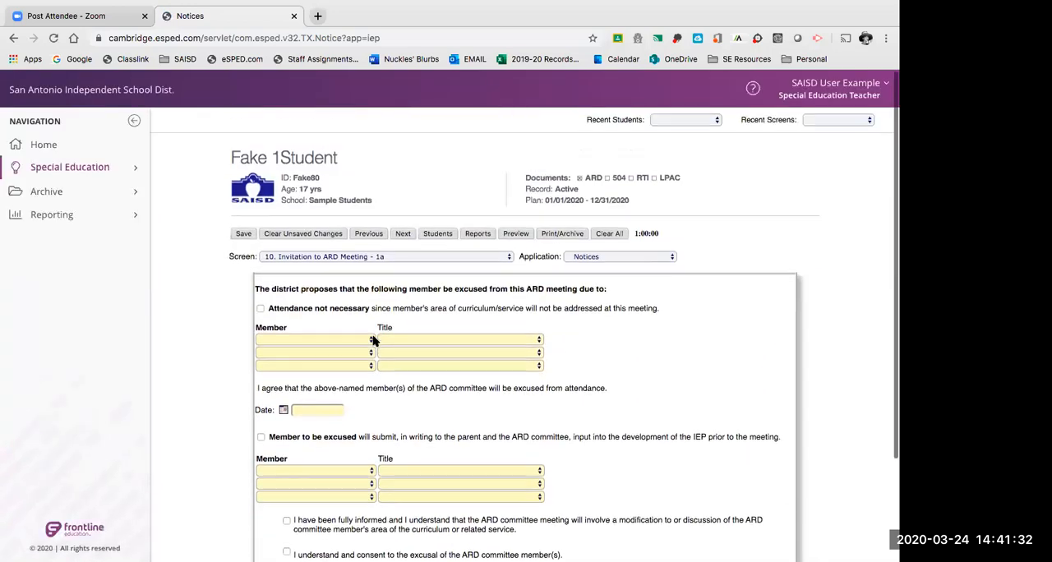
pyautogui.scroll(-3, 373, 340)
pyautogui.scroll(4, 373, 340)
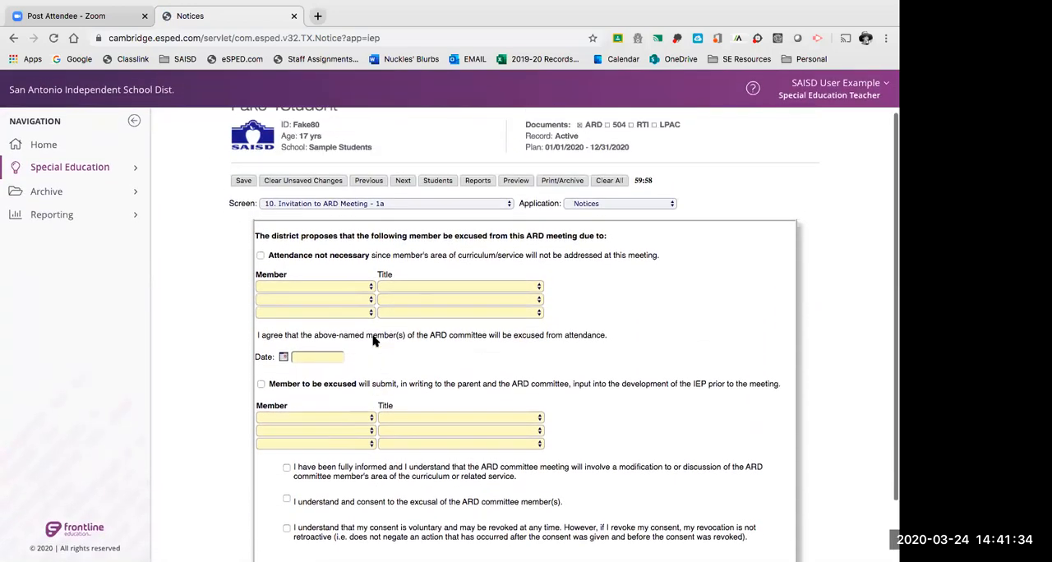
pyautogui.scroll(-3, 373, 340)
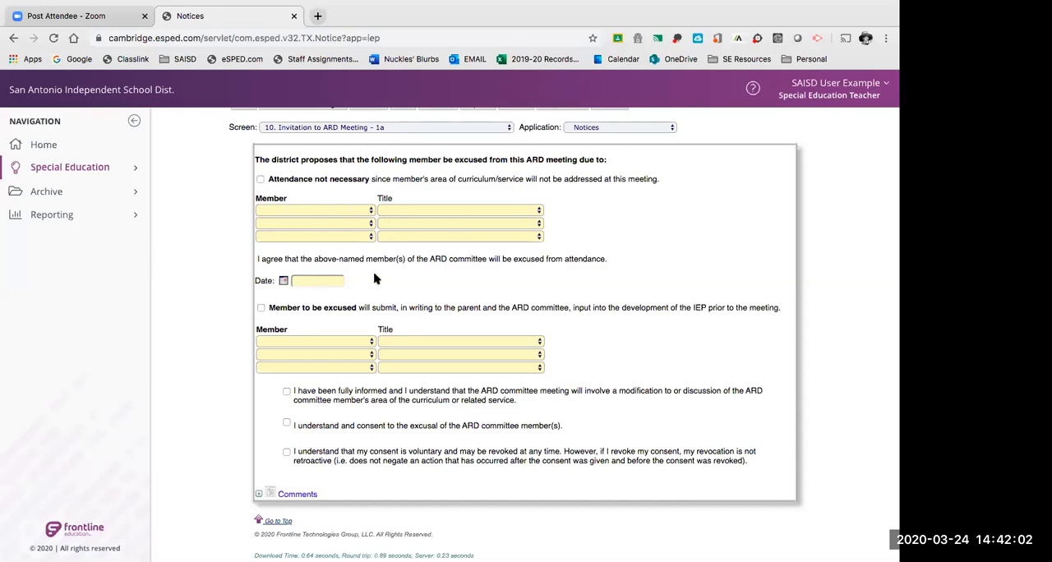
pyautogui.scroll(-1, 593, 231)
pyautogui.scroll(1, 594, 231)
pyautogui.scroll(1, 448, 411)
pyautogui.scroll(-1, 383, 404)
pyautogui.scroll(2, 290, 482)
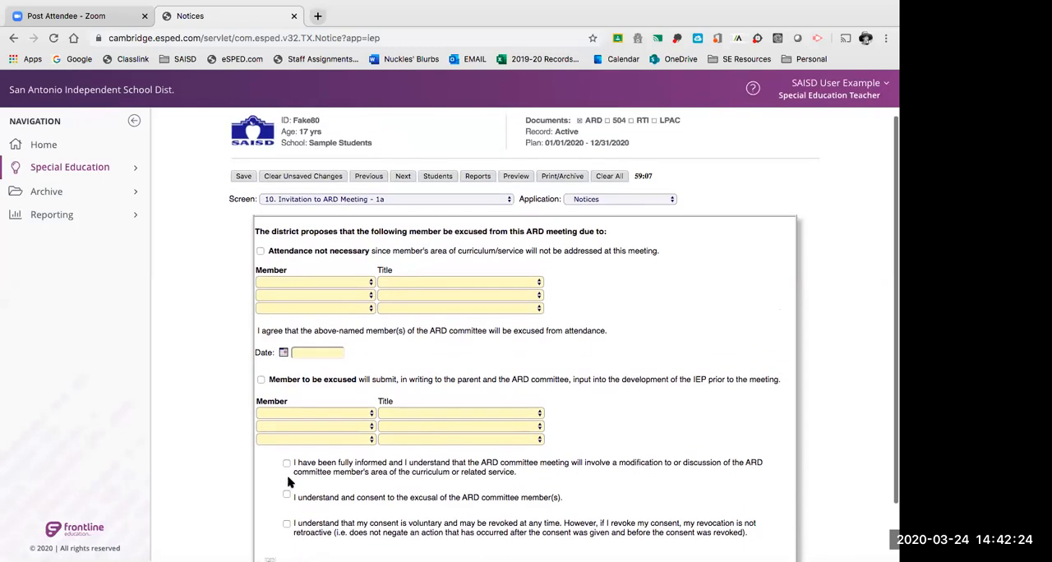
# Advance to Invitation to ARD Meeting - 2 and read the procedural safeguards statement above the form fields.
pyautogui.click(403, 177)
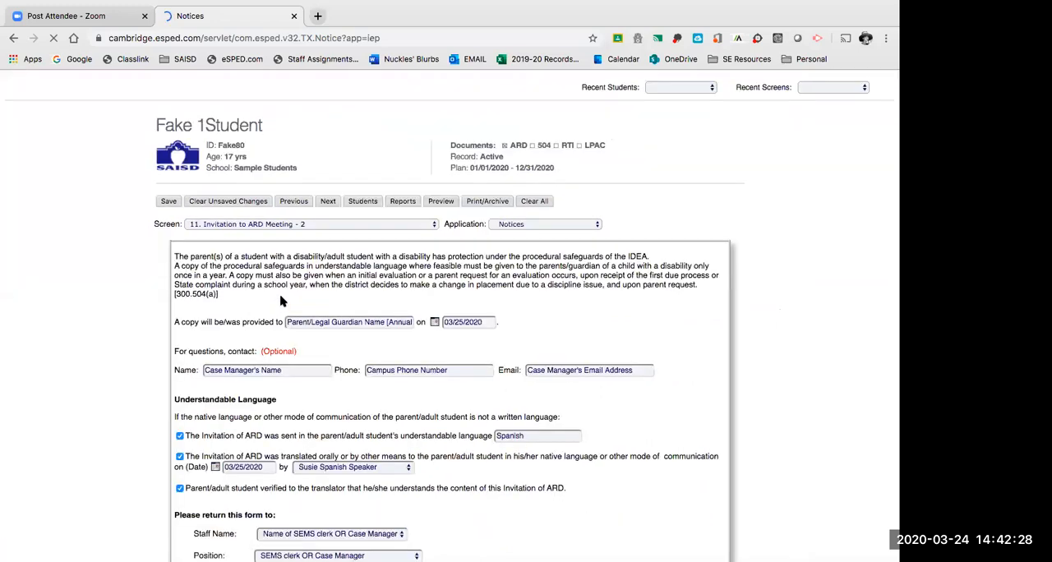
pyautogui.scroll(-1, 352, 301)
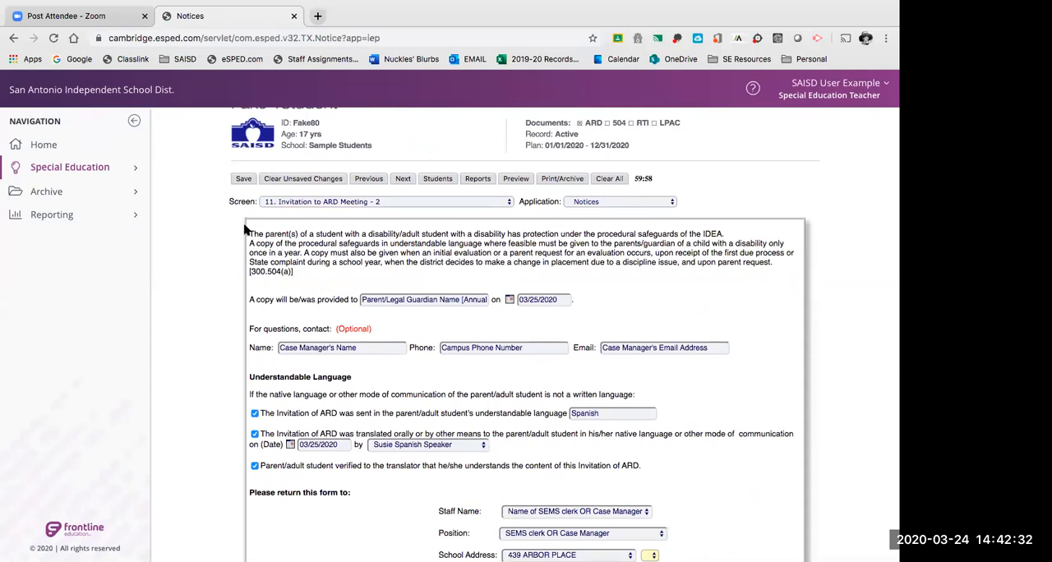
pyautogui.moveTo(248, 231); pyautogui.dragTo(312, 276)
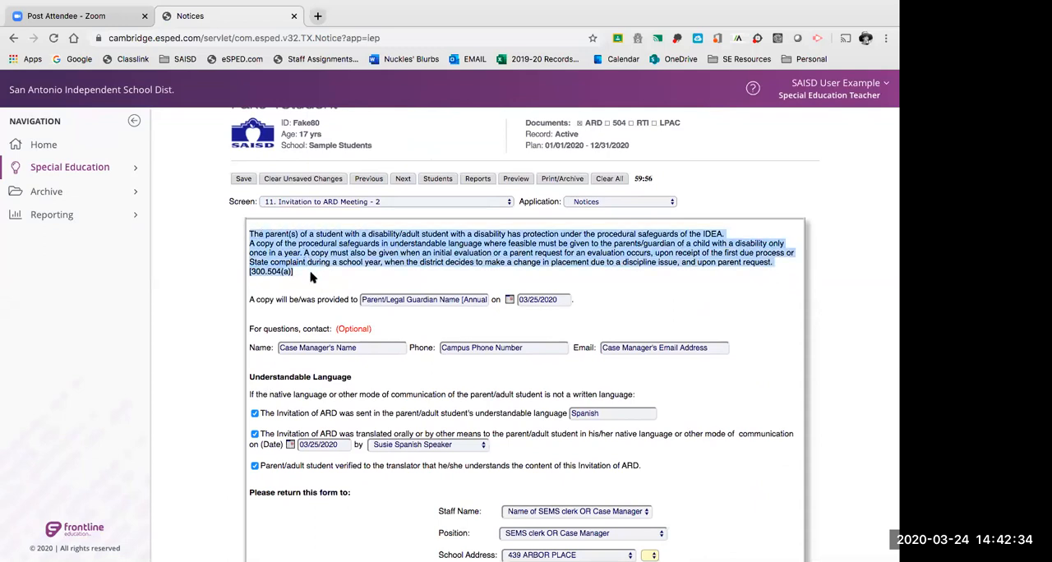
pyautogui.scroll(-1, 311, 277)
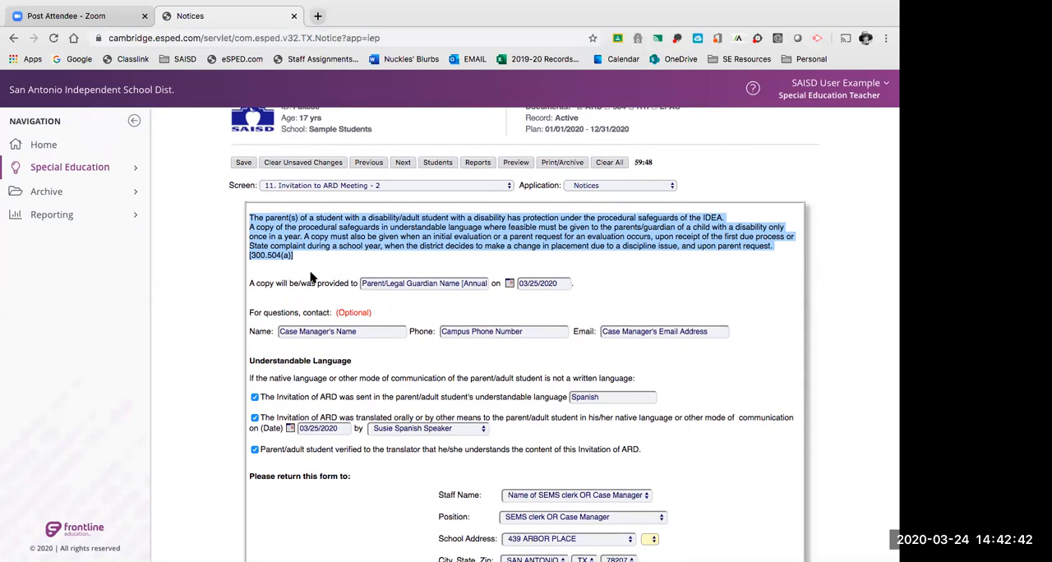
pyautogui.scroll(-1, 311, 277)
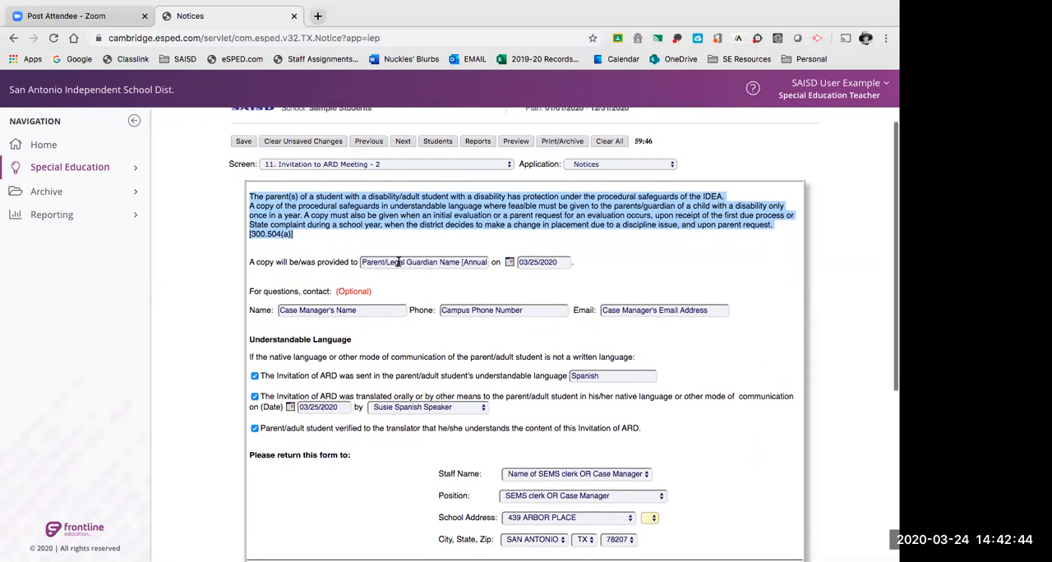
# Examine the full recipient text entered for who receives the procedural safeguards copy.
pyautogui.click(401, 262)
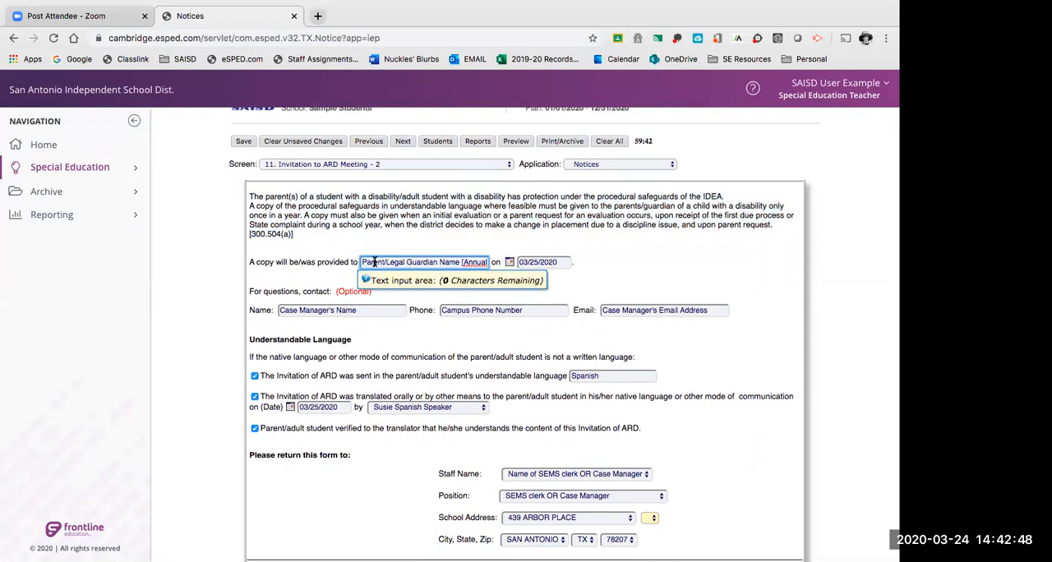
pyautogui.moveTo(360, 261); pyautogui.dragTo(493, 261)
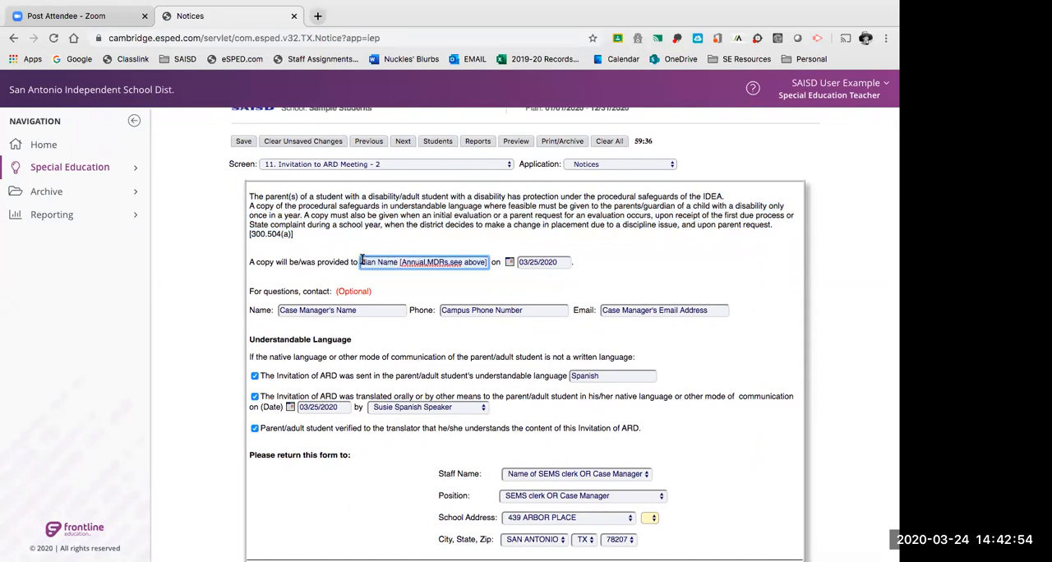
pyautogui.moveTo(487, 263); pyautogui.dragTo(327, 261)
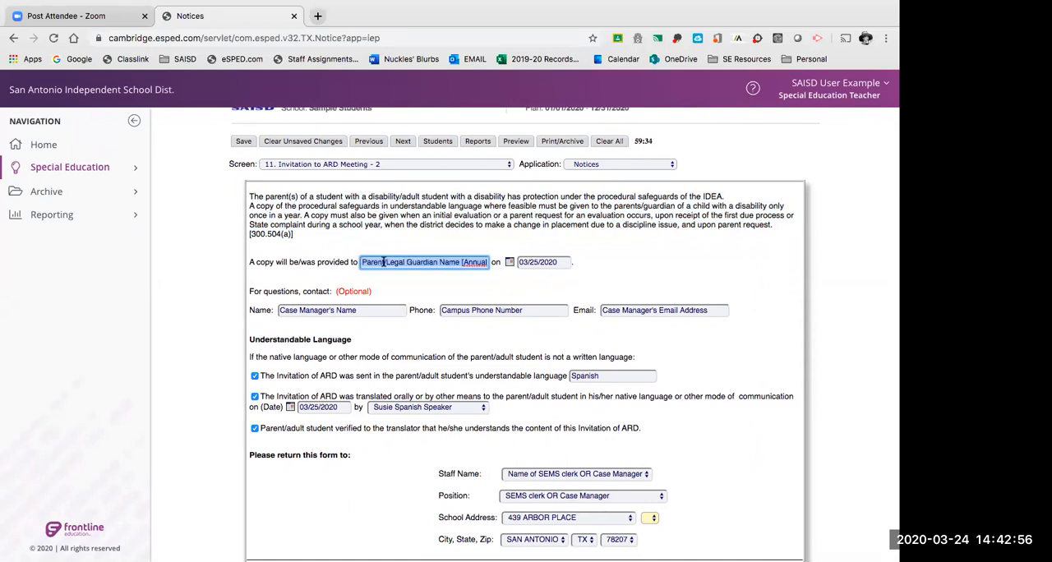
pyautogui.click(408, 263)
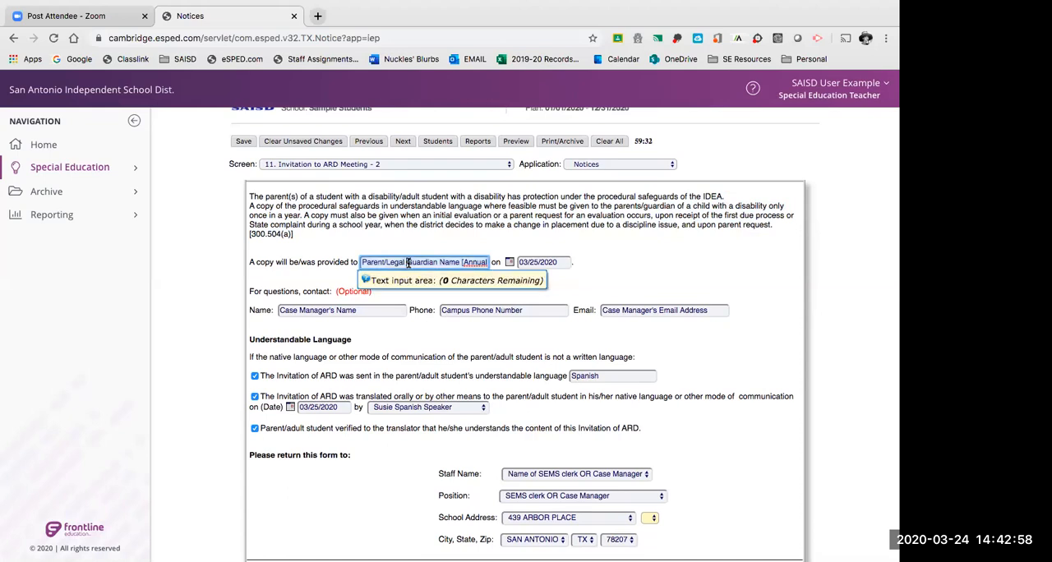
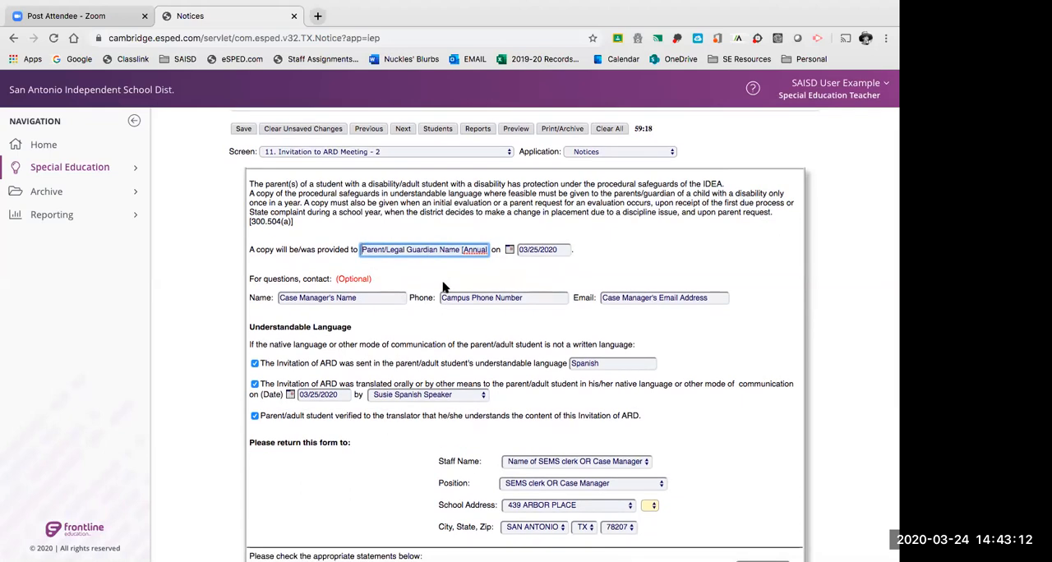
# Check the date entered for providing the procedural safeguards copy to the parent or guardian.
pyautogui.click(535, 249)
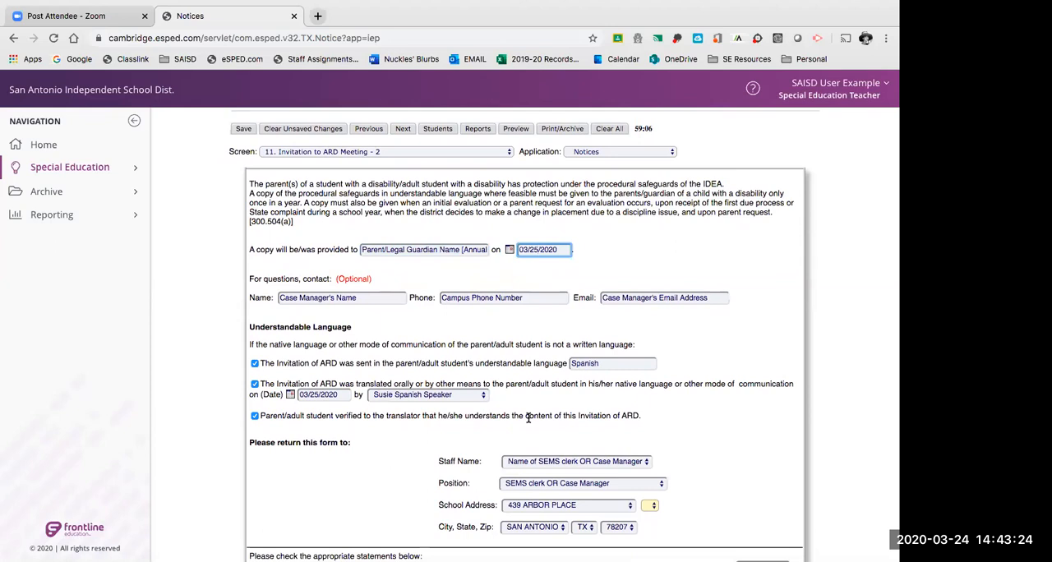
pyautogui.moveTo(561, 249); pyautogui.dragTo(517, 249)
pyautogui.click(535, 249)
pyautogui.scroll(-2, 646, 254)
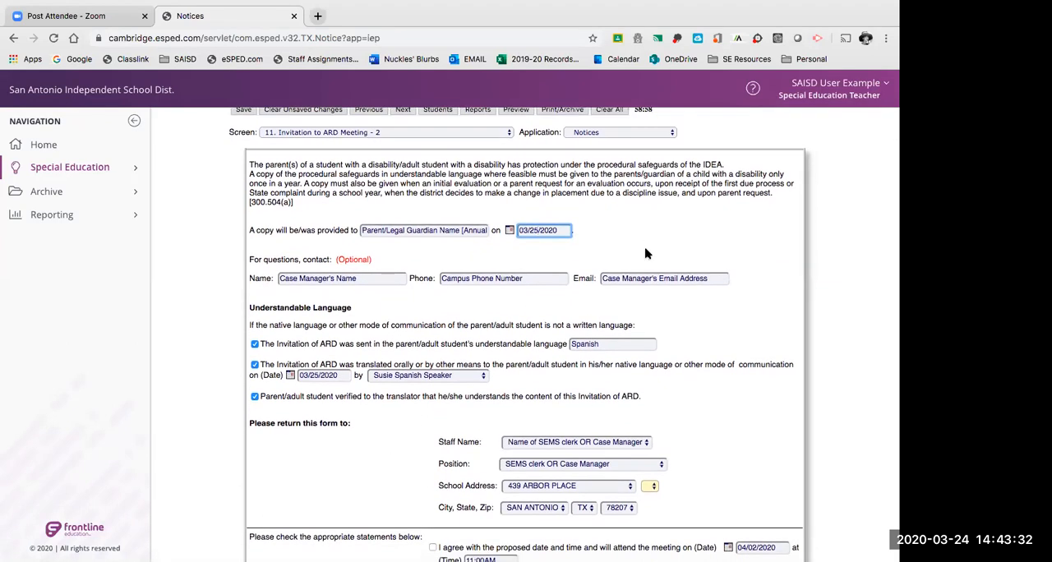
pyautogui.scroll(-1, 646, 254)
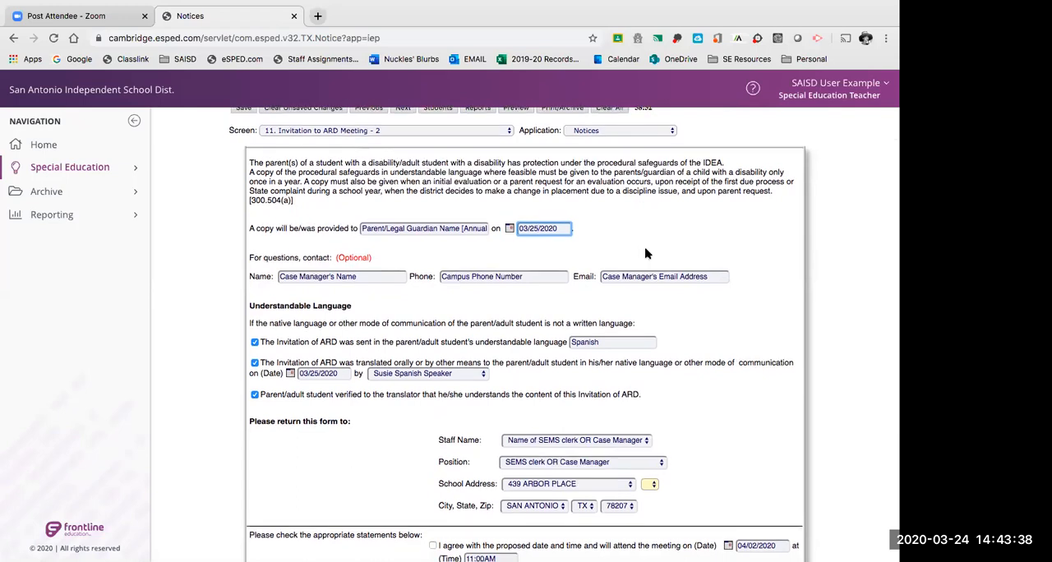
pyautogui.scroll(-5, 646, 254)
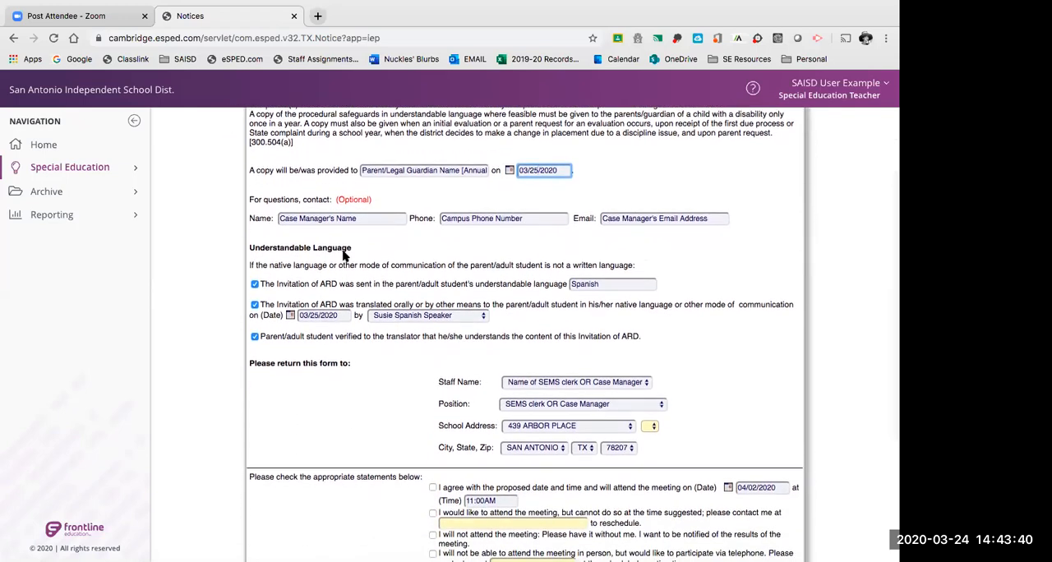
# Examine the optional contact fields for questions, covering the case manager's name, campus phone number and email address.
pyautogui.click(336, 218)
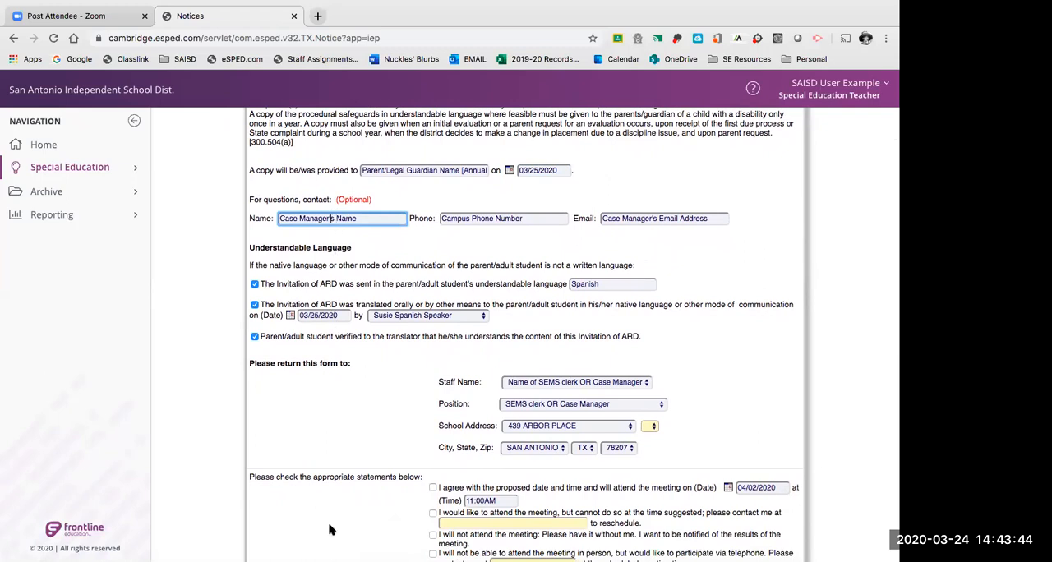
pyautogui.moveTo(360, 218); pyautogui.dragTo(265, 218)
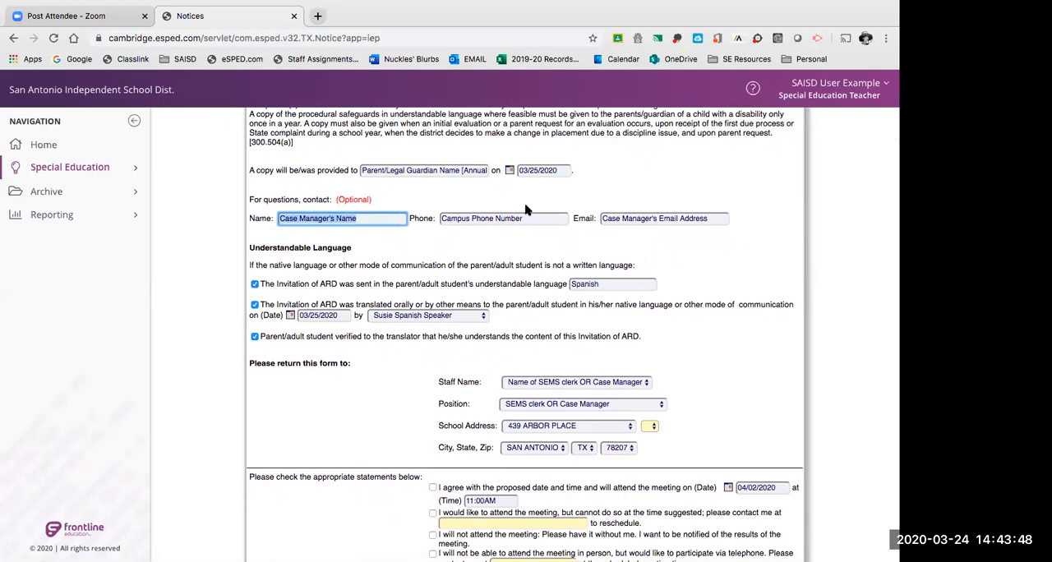
pyautogui.moveTo(536, 216); pyautogui.dragTo(417, 217)
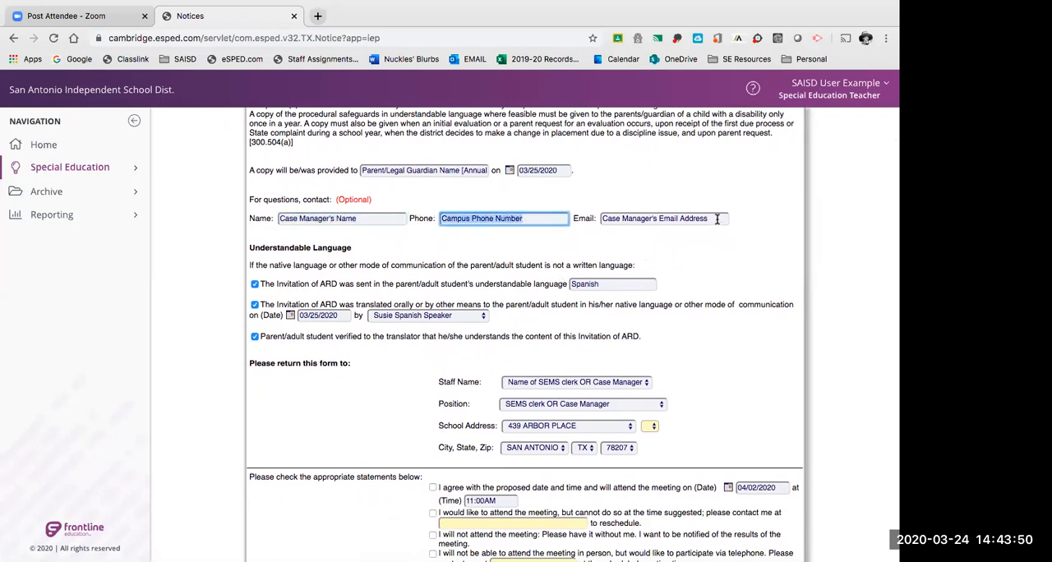
pyautogui.moveTo(717, 218); pyautogui.dragTo(592, 220)
pyautogui.scroll(3, 413, 238)
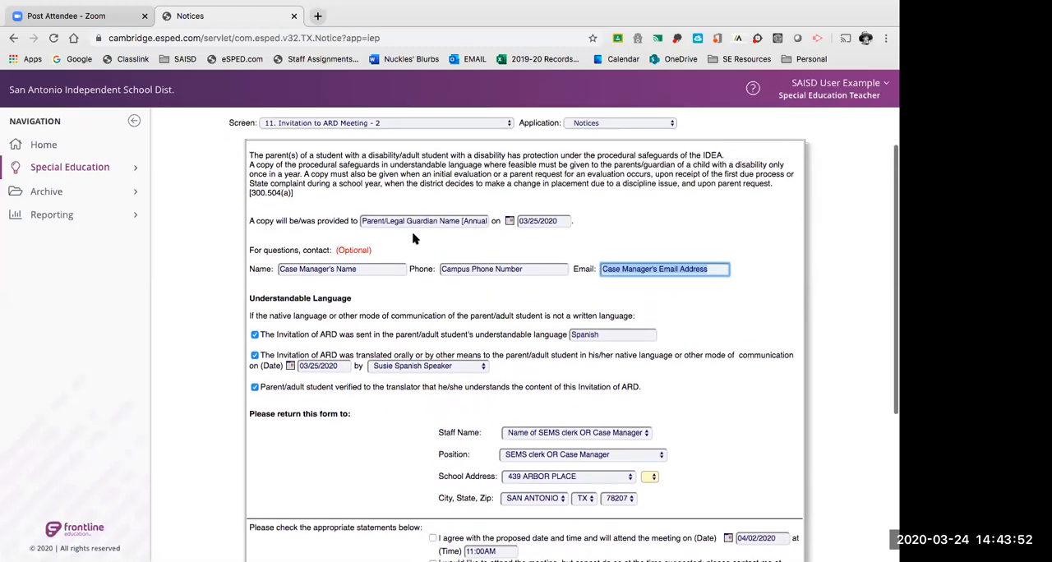
pyautogui.scroll(-1, 360, 362)
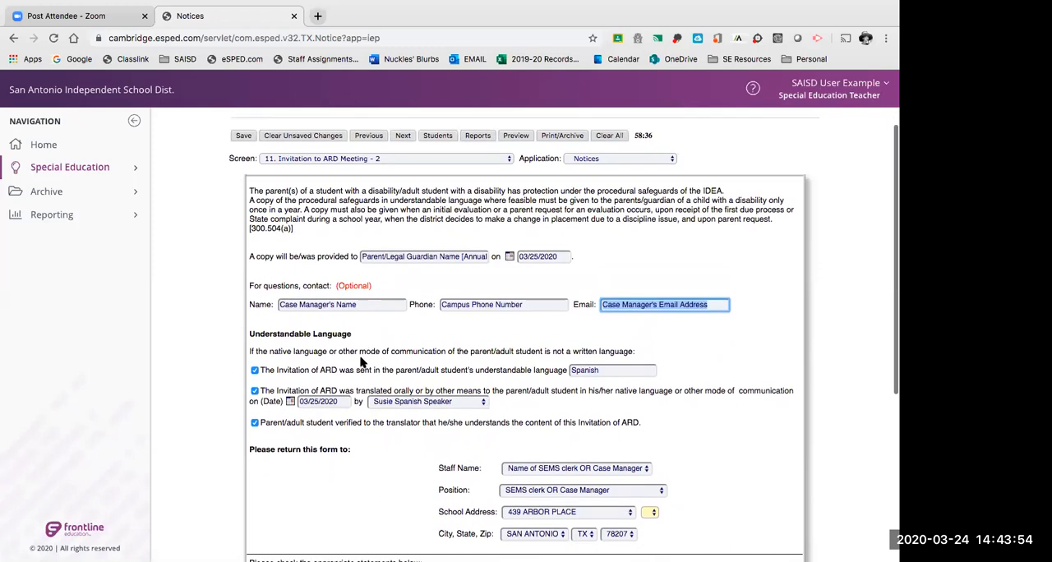
pyautogui.click(376, 284)
pyautogui.click(480, 284)
pyautogui.click(618, 285)
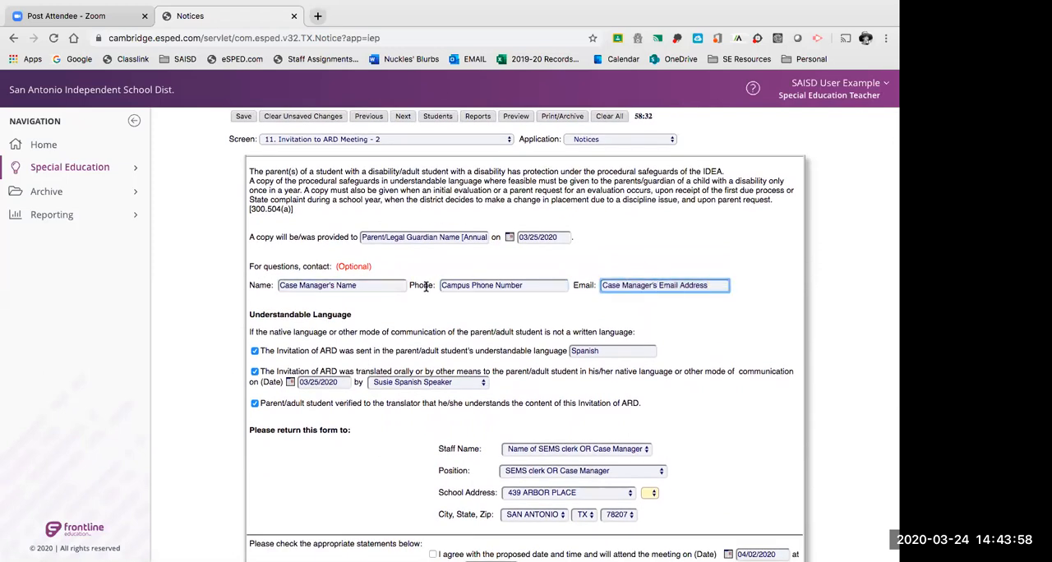
pyautogui.scroll(-1, 422, 282)
pyautogui.click(391, 267)
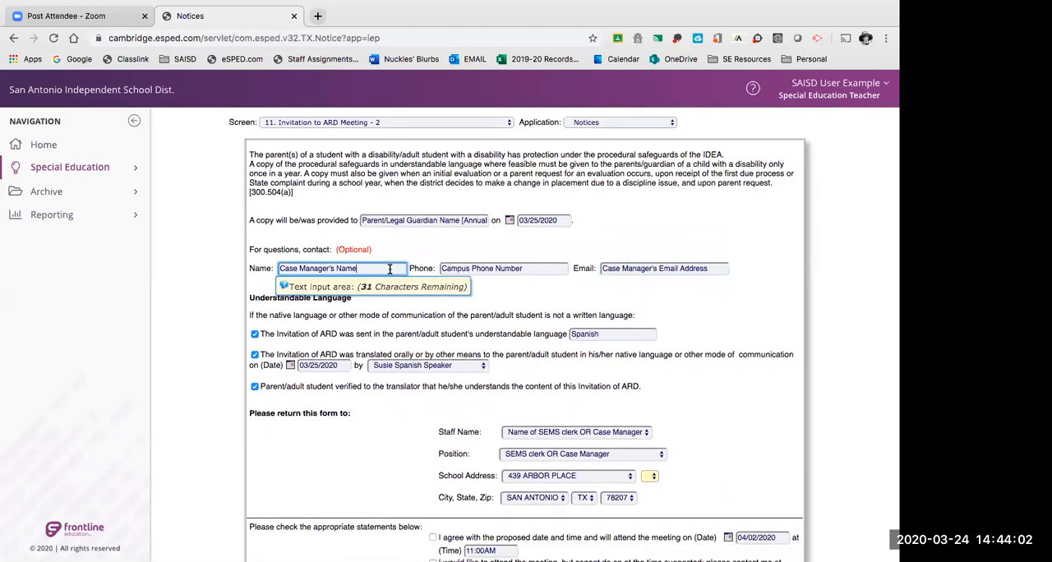
# Review the Understandable Language section, including the sent-language checkbox, its language entry and the oral translation date.
pyautogui.scroll(-1, 380, 292)
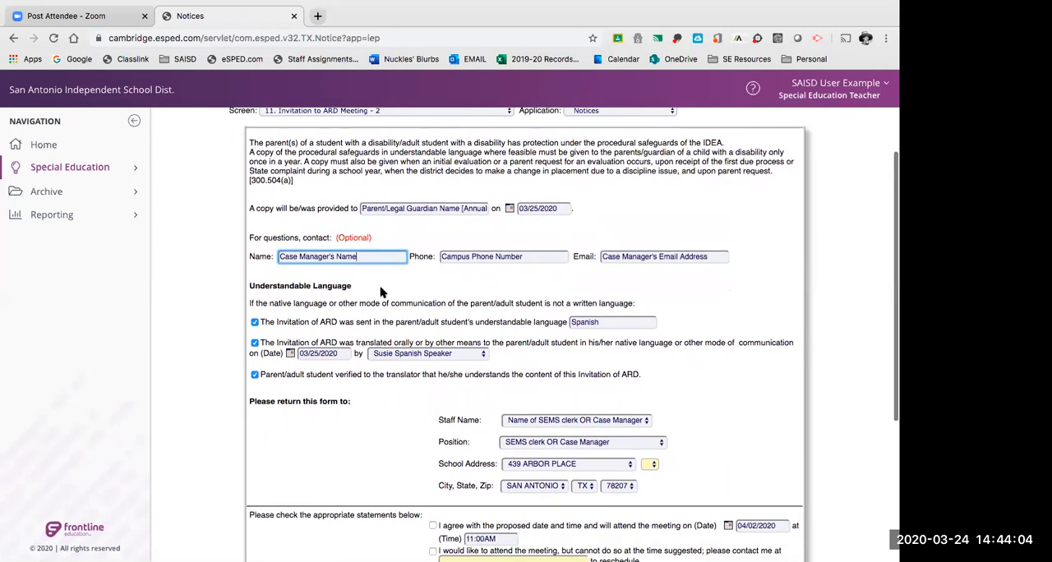
pyautogui.scroll(-1, 381, 292)
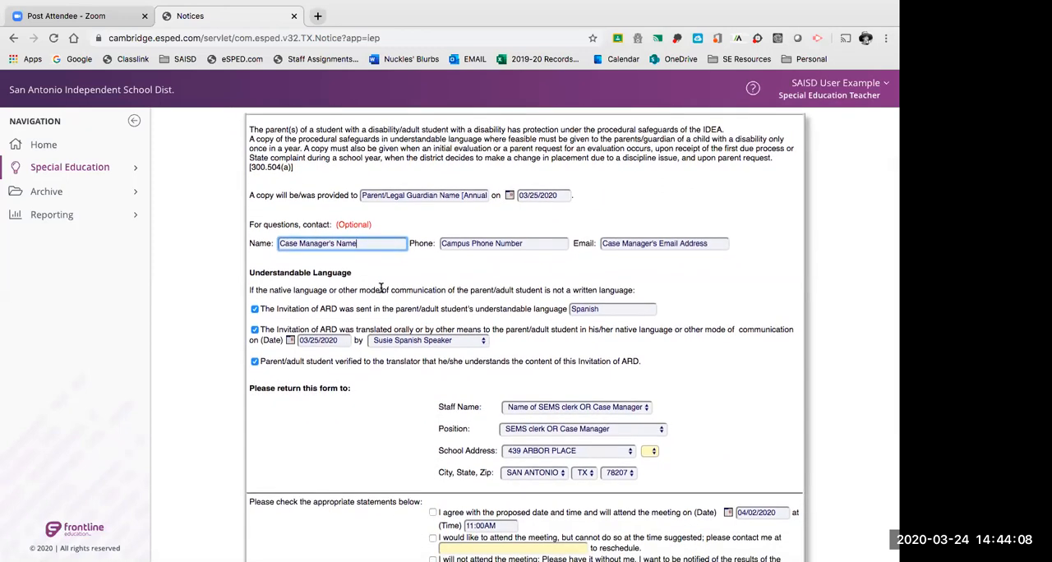
pyautogui.scroll(-5, 380, 289)
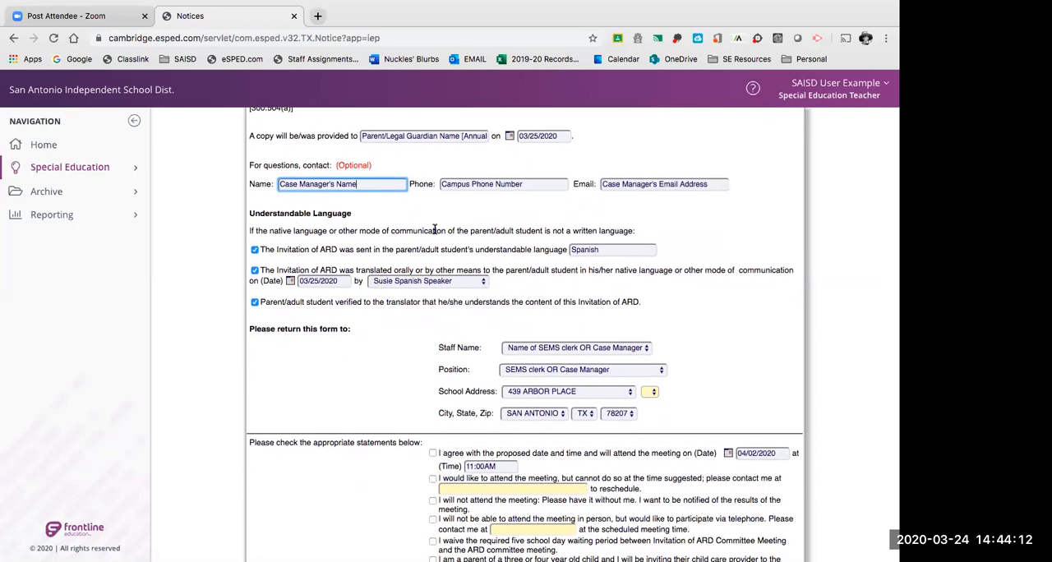
pyautogui.scroll(-1, 357, 372)
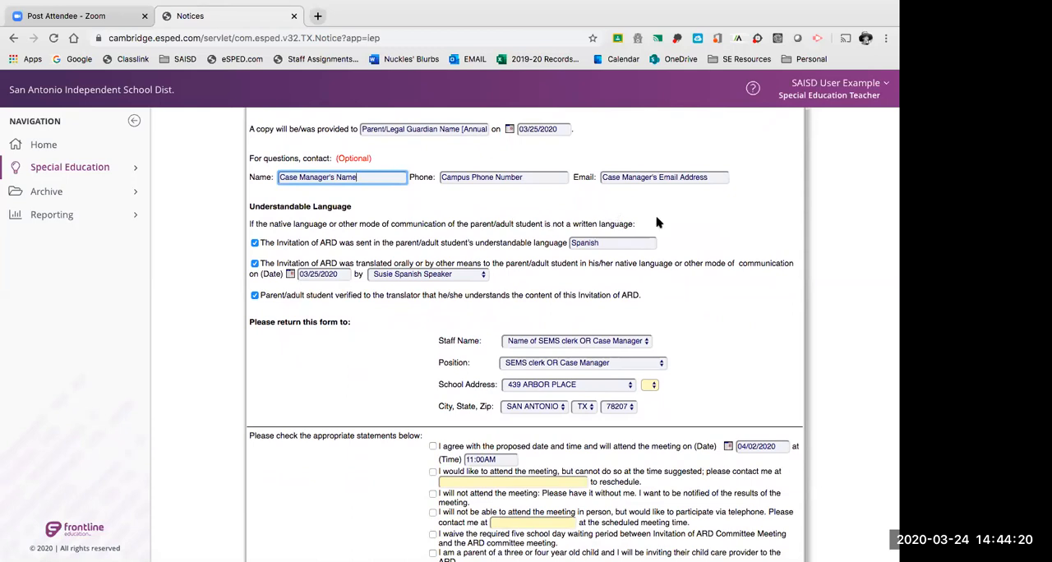
pyautogui.scroll(-1, 656, 222)
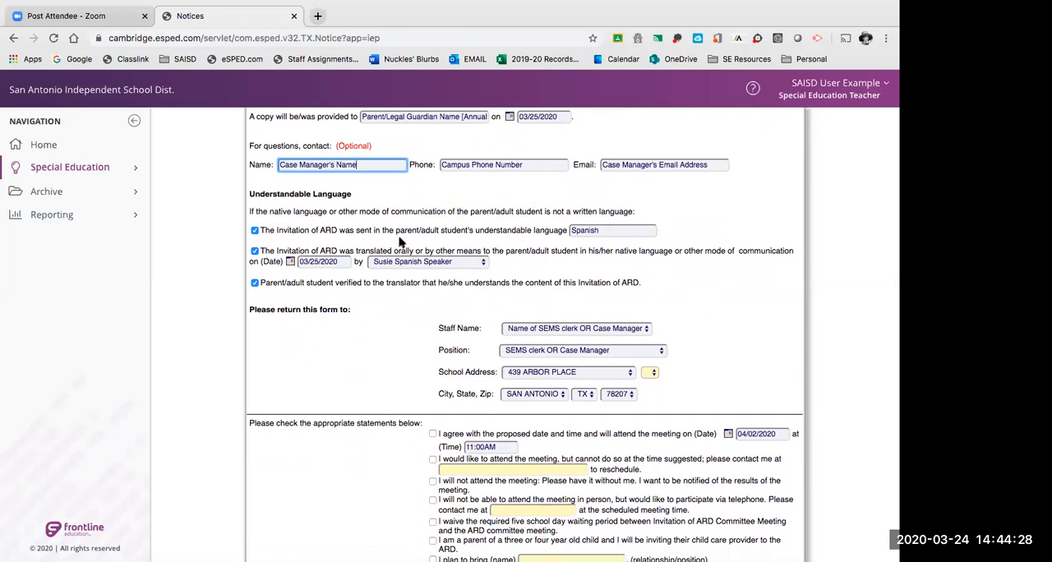
pyautogui.scroll(-1, 368, 317)
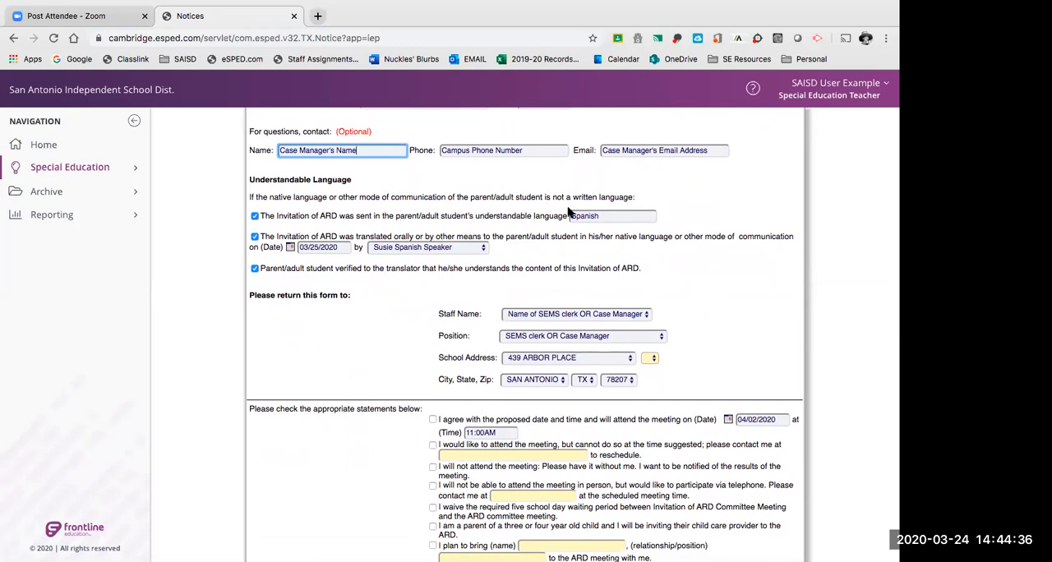
pyautogui.click(609, 216)
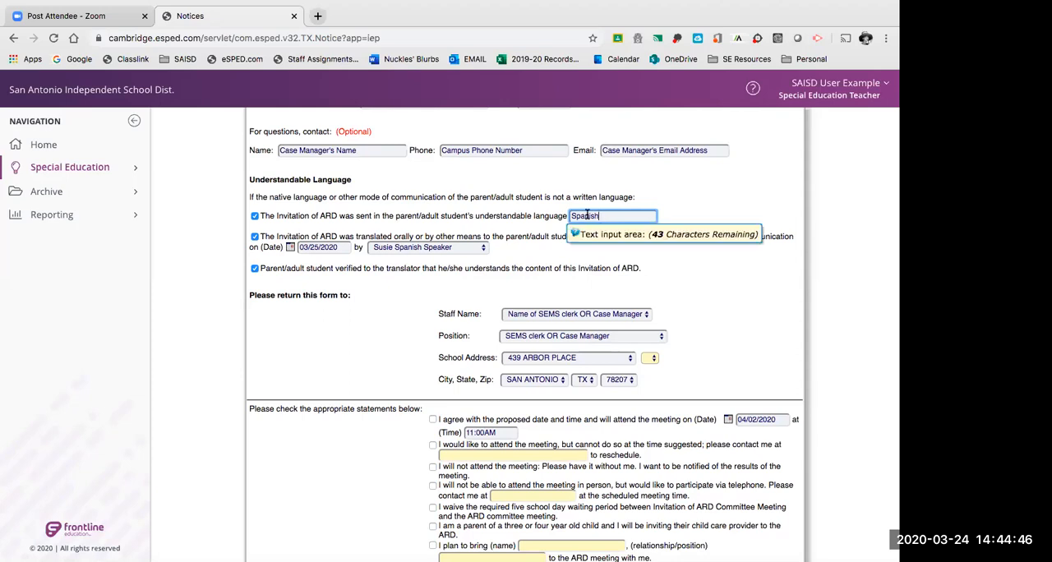
pyautogui.click(255, 216)
pyautogui.click(255, 217)
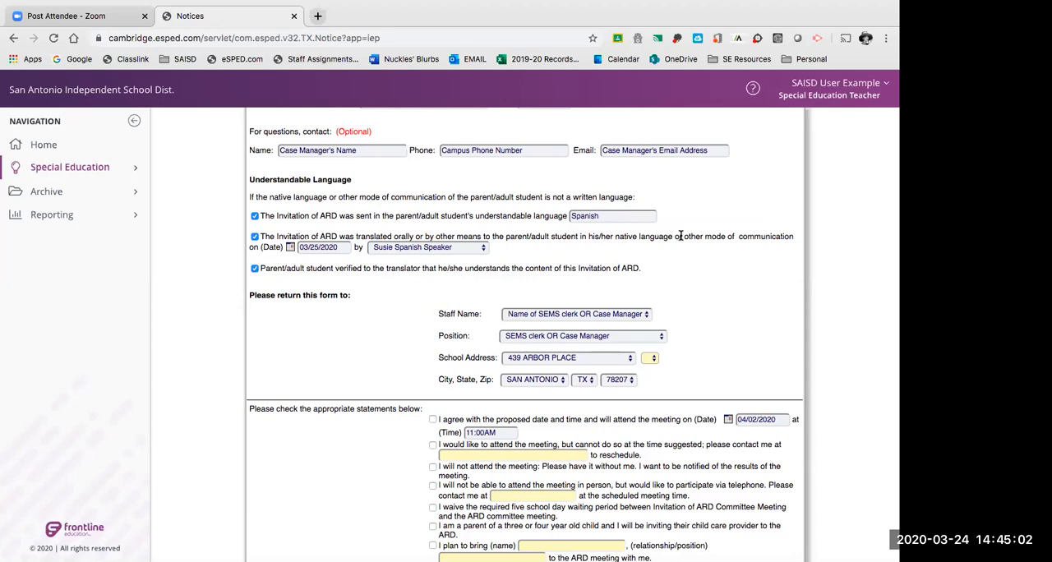
pyautogui.click(313, 249)
# Reread the procedural safeguards paragraph and check the recipient entered for the copy.
pyautogui.scroll(2, 362, 355)
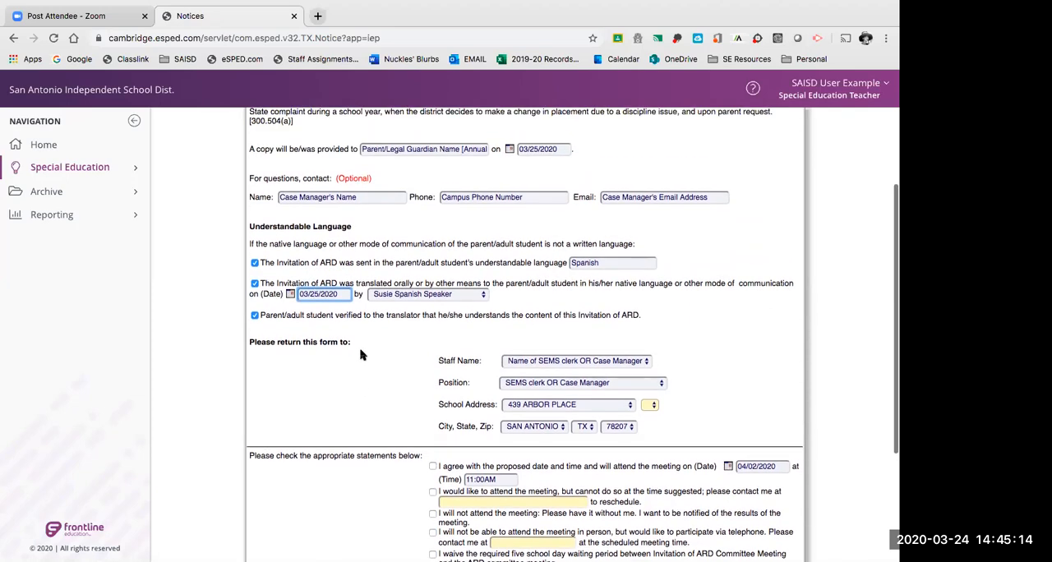
pyautogui.scroll(1, 362, 355)
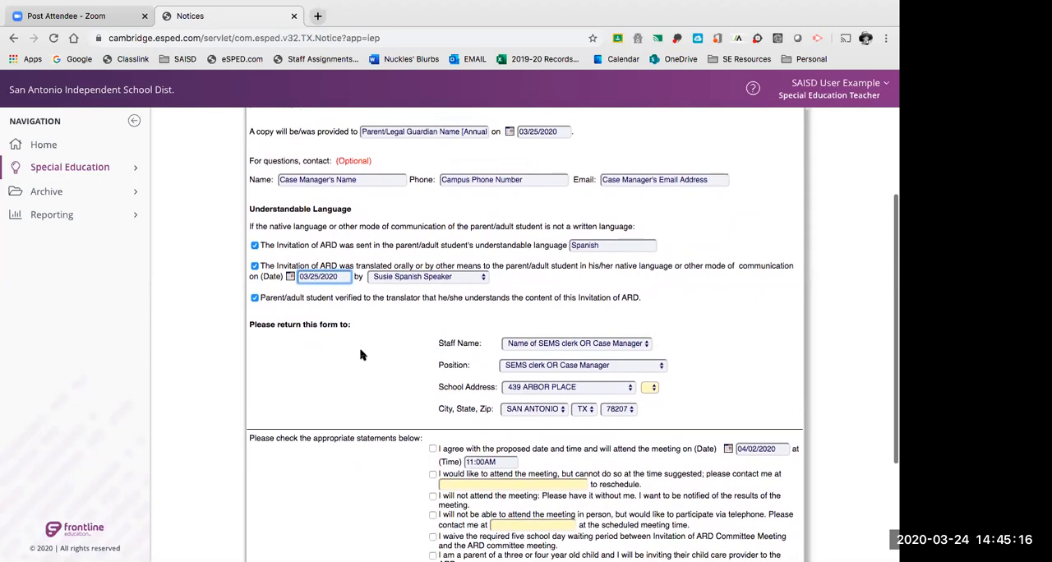
pyautogui.scroll(3, 360, 348)
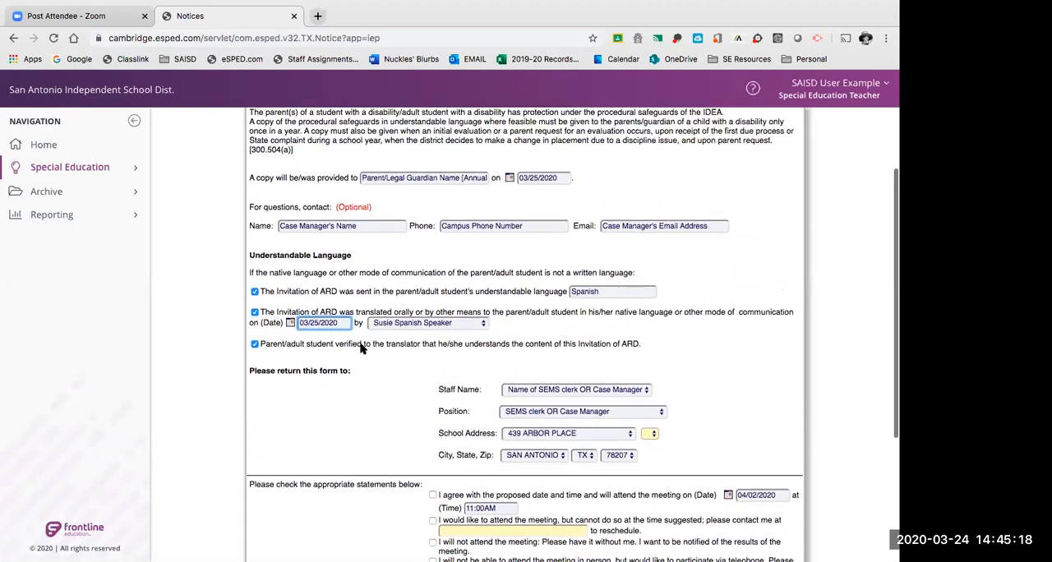
pyautogui.scroll(3, 360, 345)
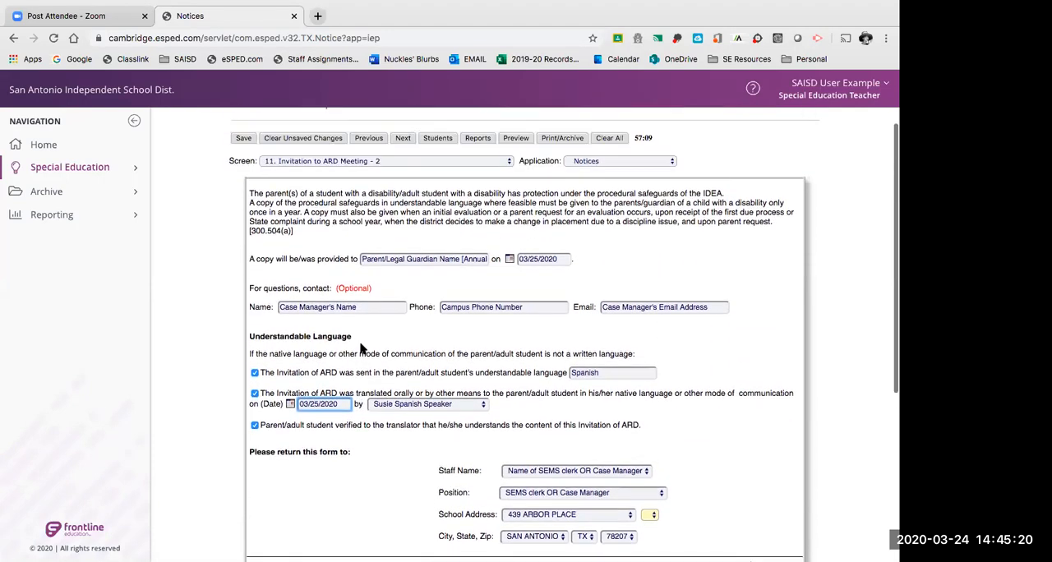
pyautogui.moveTo(299, 232); pyautogui.dragTo(241, 196)
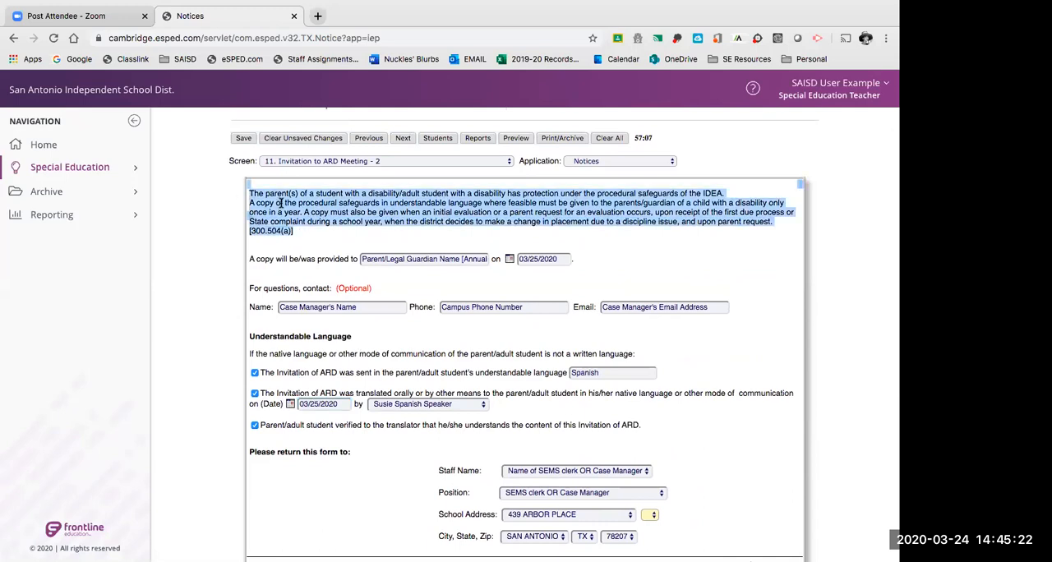
pyautogui.click(278, 200)
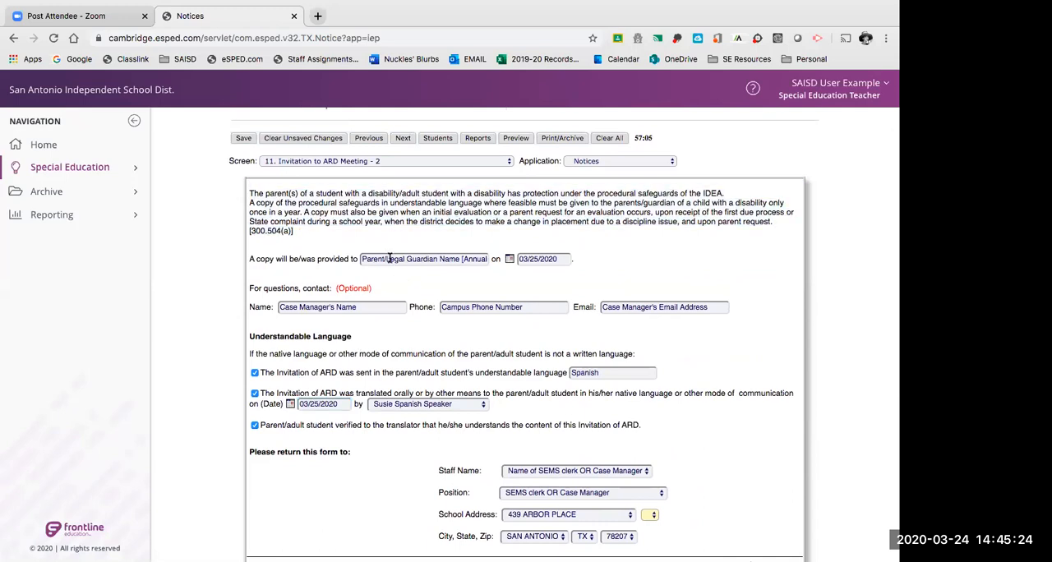
pyautogui.moveTo(288, 236); pyautogui.dragTo(249, 194)
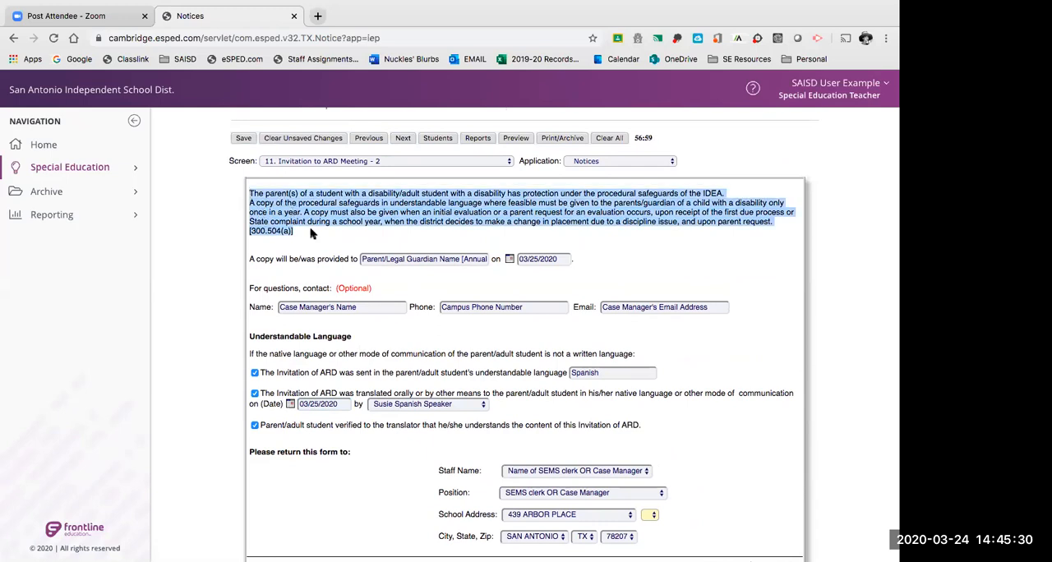
pyautogui.scroll(-1, 312, 227)
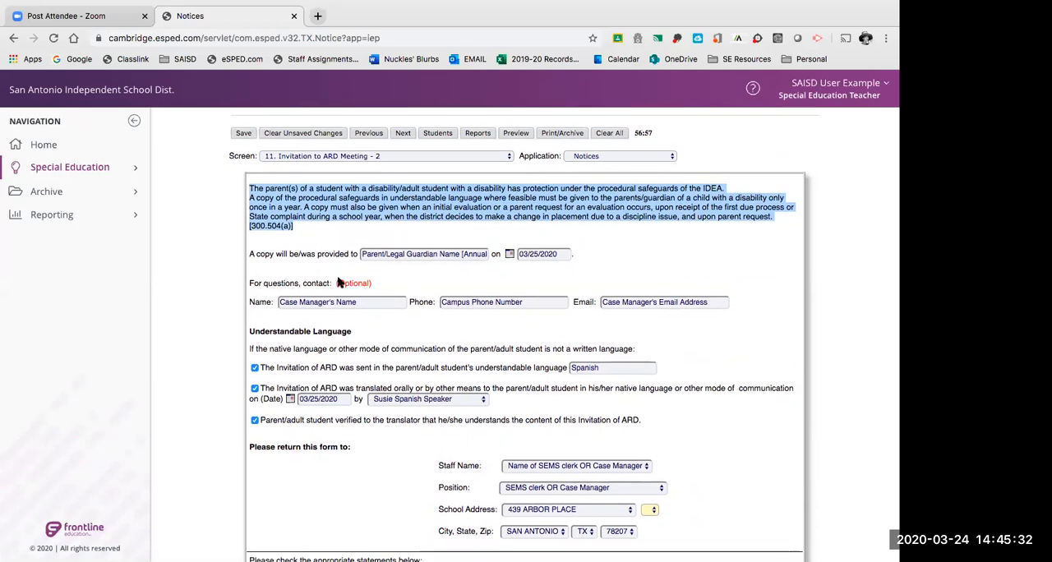
pyautogui.click(352, 301)
pyautogui.click(392, 252)
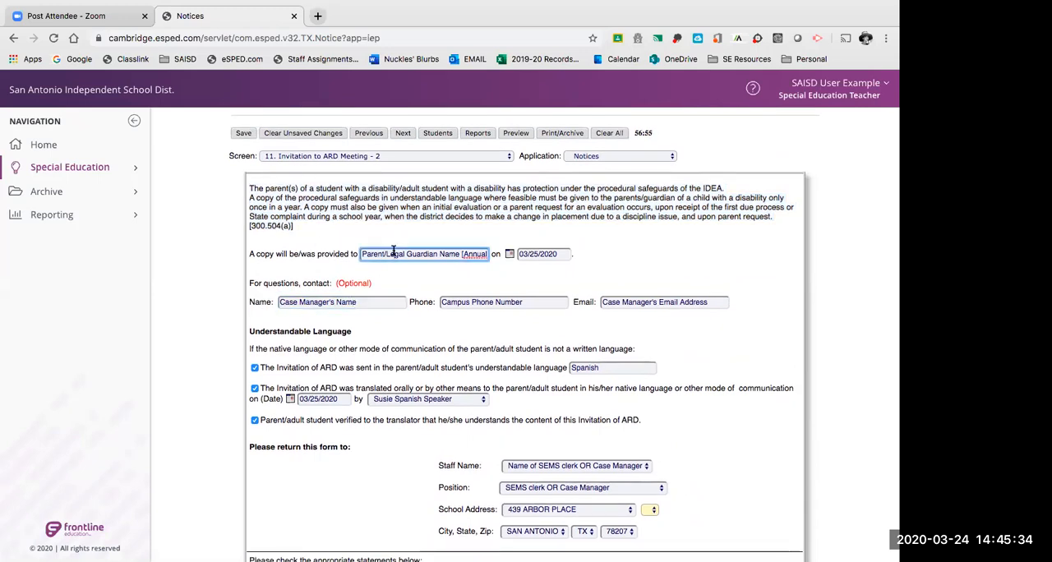
# Examine the translator selection, the return-form staff and address details, and the parent response statements.
pyautogui.click(401, 400)
pyautogui.click(388, 441)
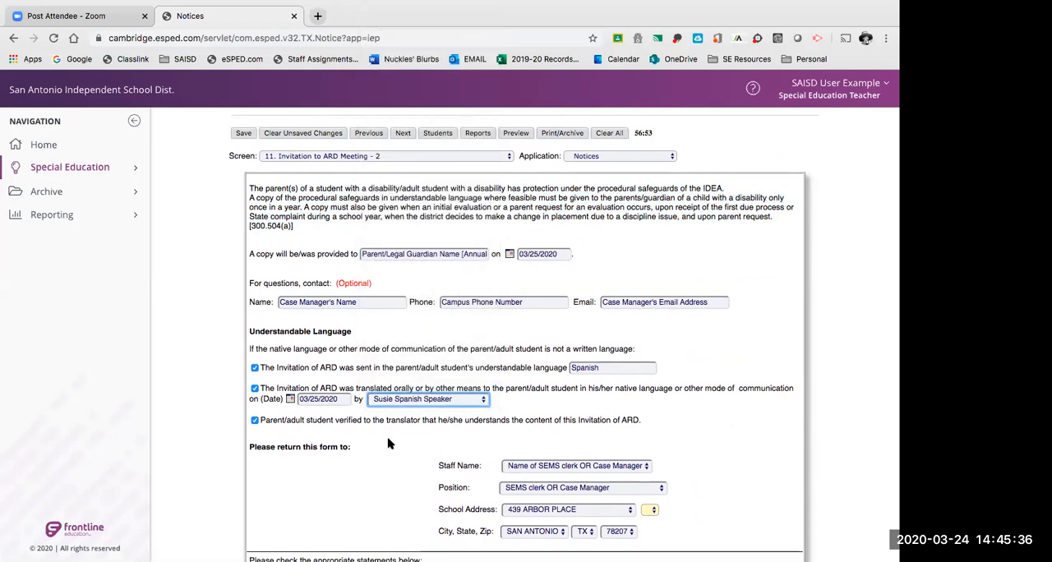
pyautogui.scroll(-1, 389, 443)
pyautogui.scroll(-2, 390, 444)
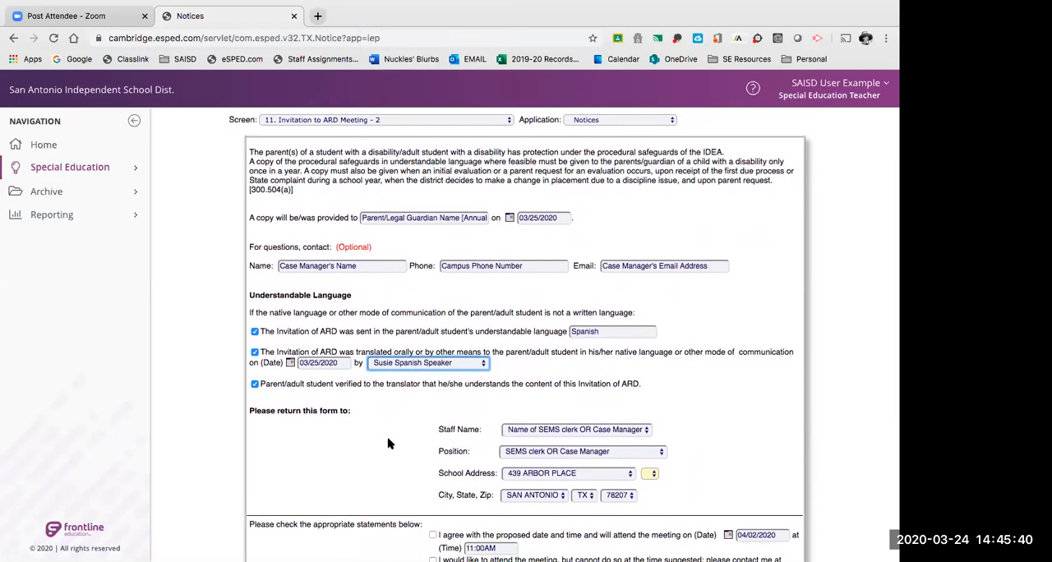
pyautogui.scroll(-1, 390, 443)
pyautogui.scroll(-5, 389, 444)
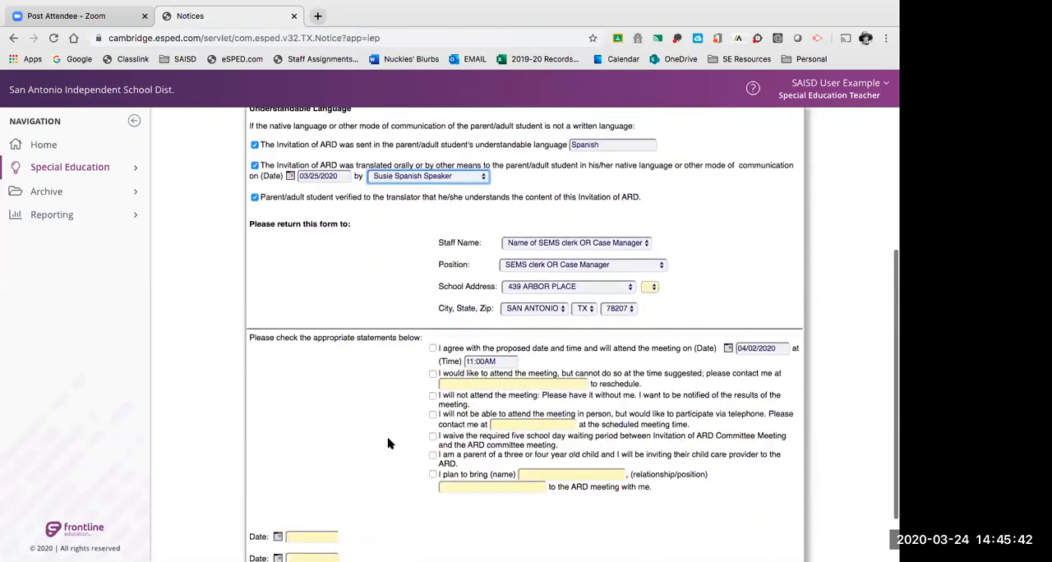
pyautogui.scroll(5, 390, 444)
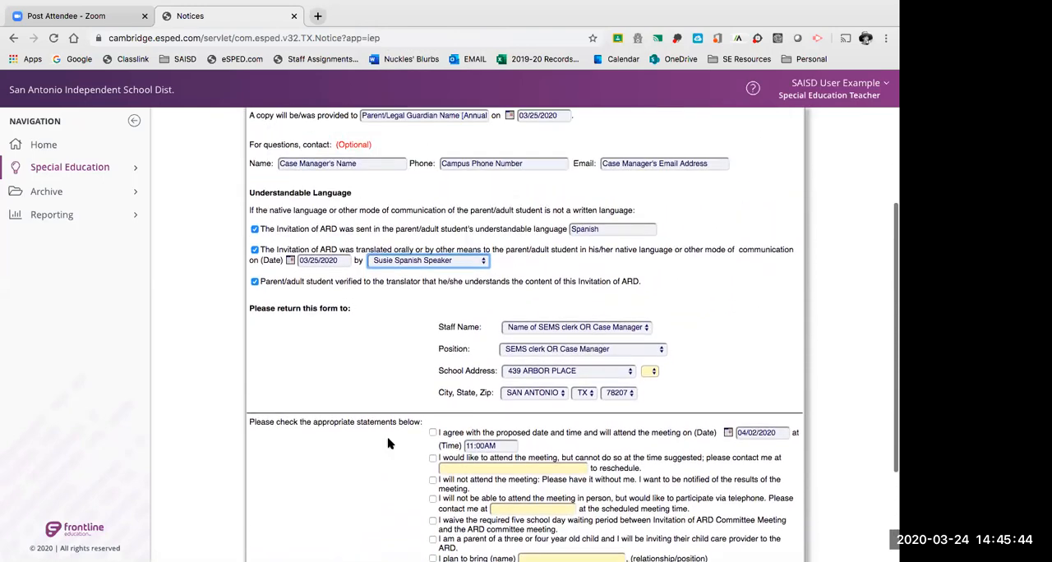
pyautogui.scroll(-4, 389, 444)
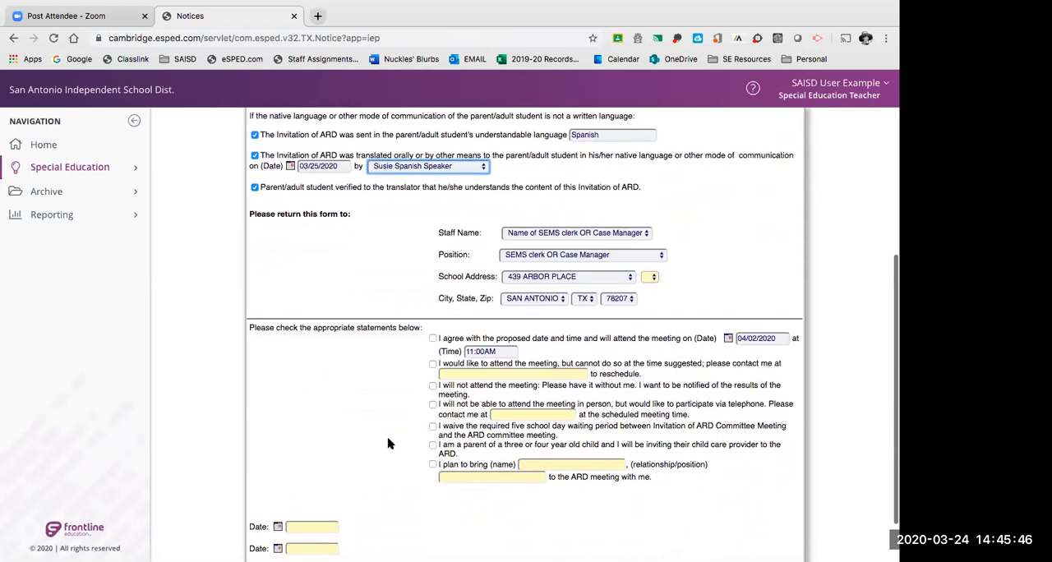
pyautogui.scroll(4, 389, 444)
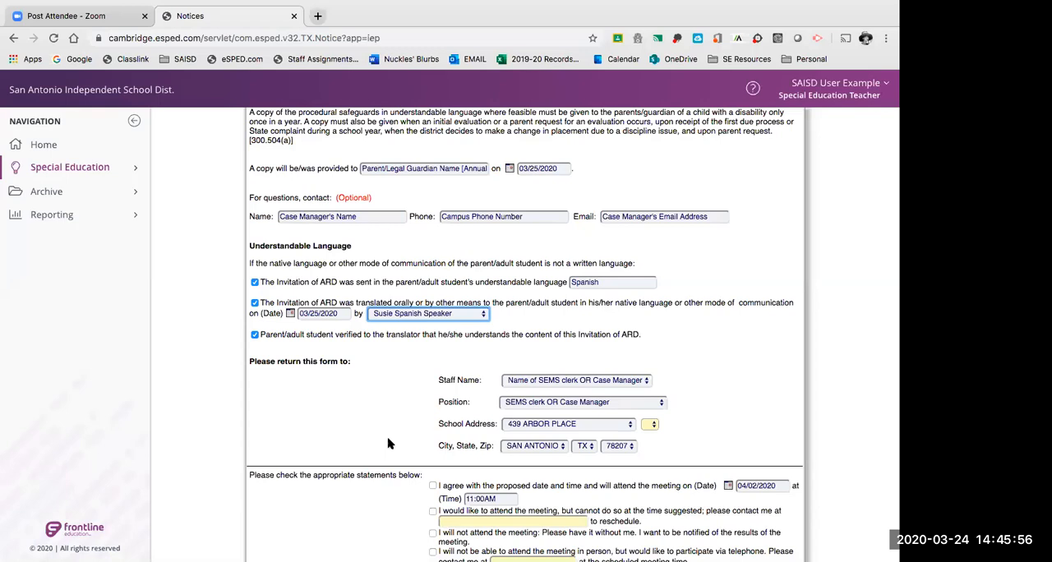
pyautogui.scroll(-1, 389, 444)
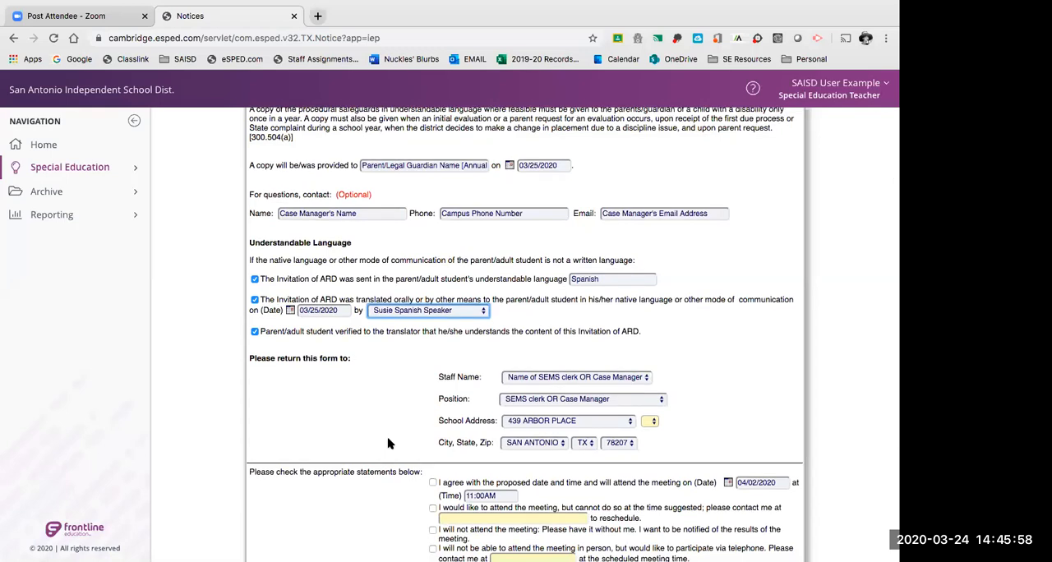
# Review the Understandable Language section, covering the language sent, the oral translation entry and the parent's verification to the translator.
pyautogui.scroll(-3, 389, 441)
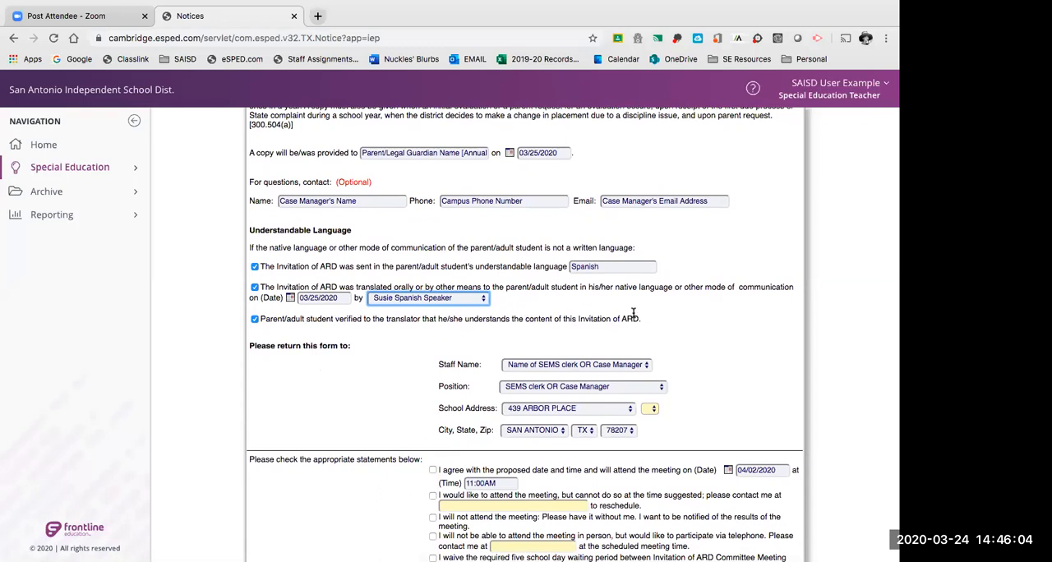
pyautogui.scroll(-1, 659, 326)
pyautogui.click(597, 264)
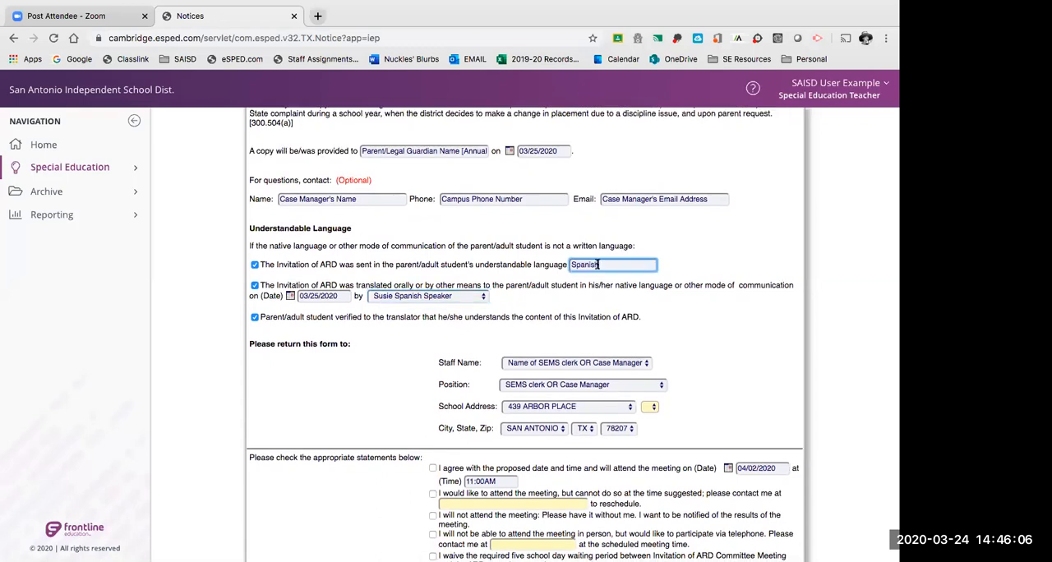
pyautogui.click(515, 285)
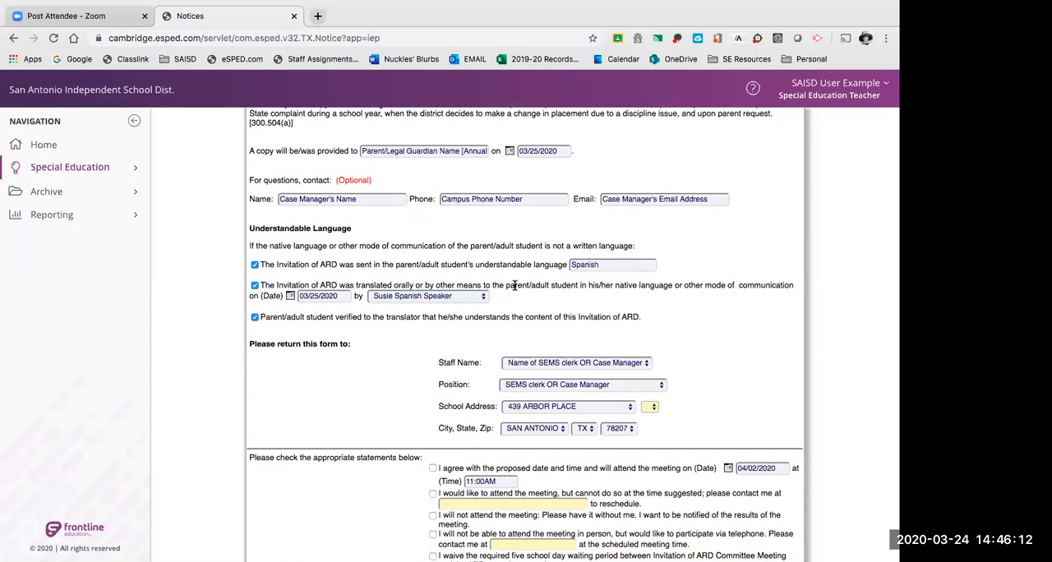
pyautogui.scroll(-1, 515, 285)
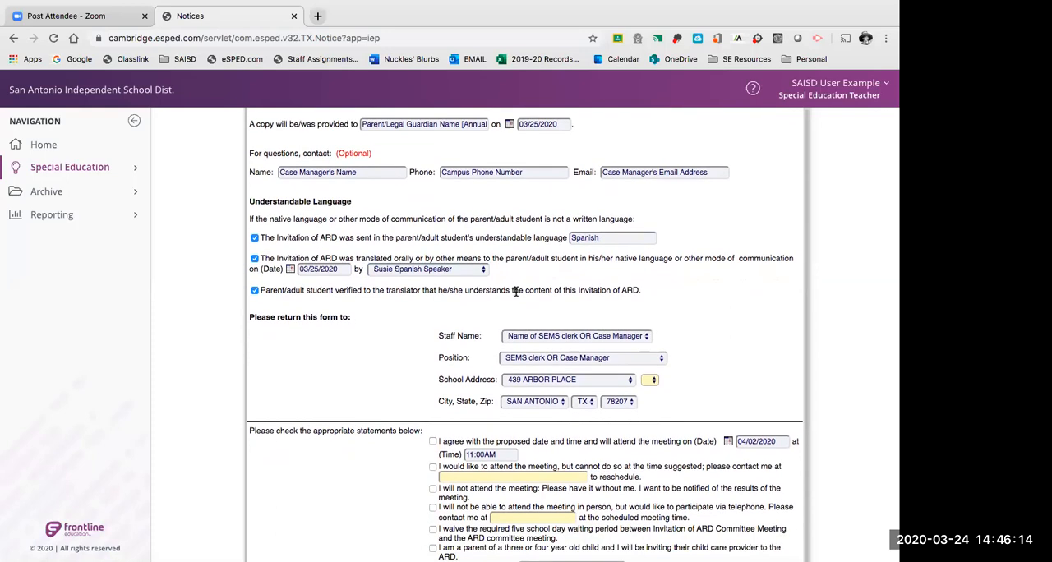
pyautogui.scroll(-1, 515, 295)
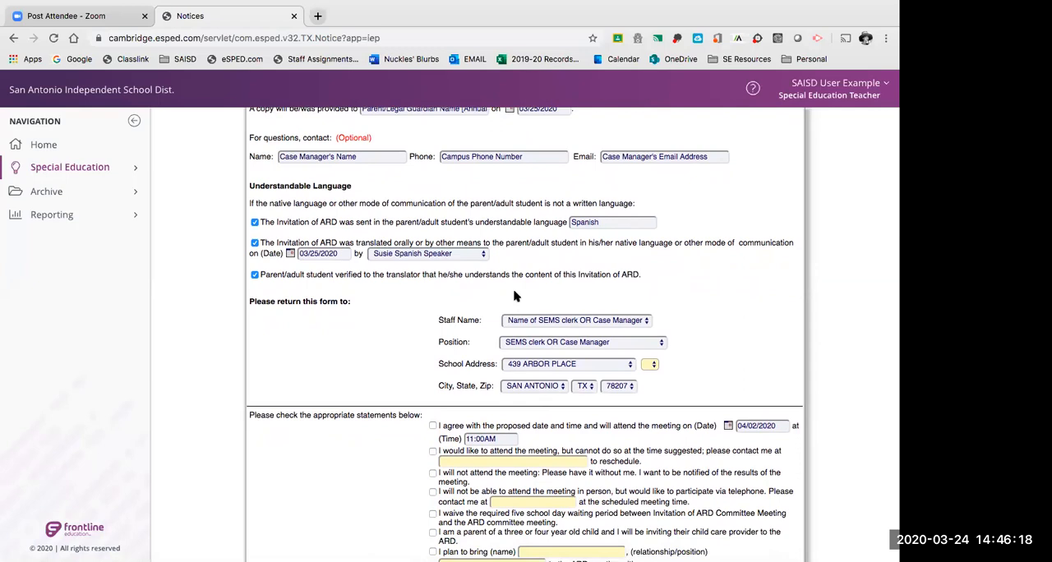
pyautogui.scroll(-1, 514, 294)
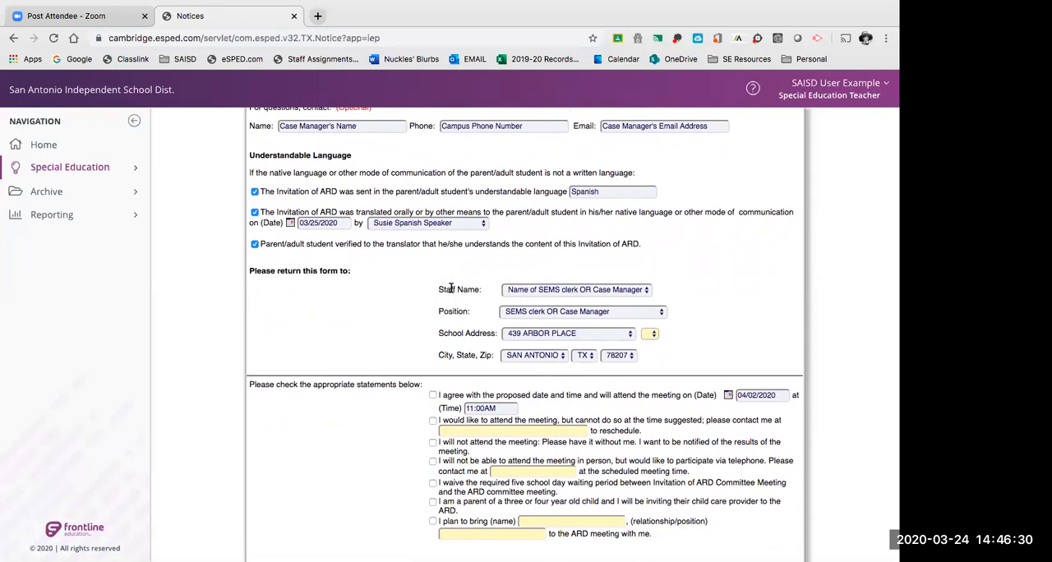
# Inspect the return-form details, including the Staff Name choices, the Position and the school address.
pyautogui.moveTo(440, 289); pyautogui.dragTo(483, 289)
pyautogui.click(529, 292)
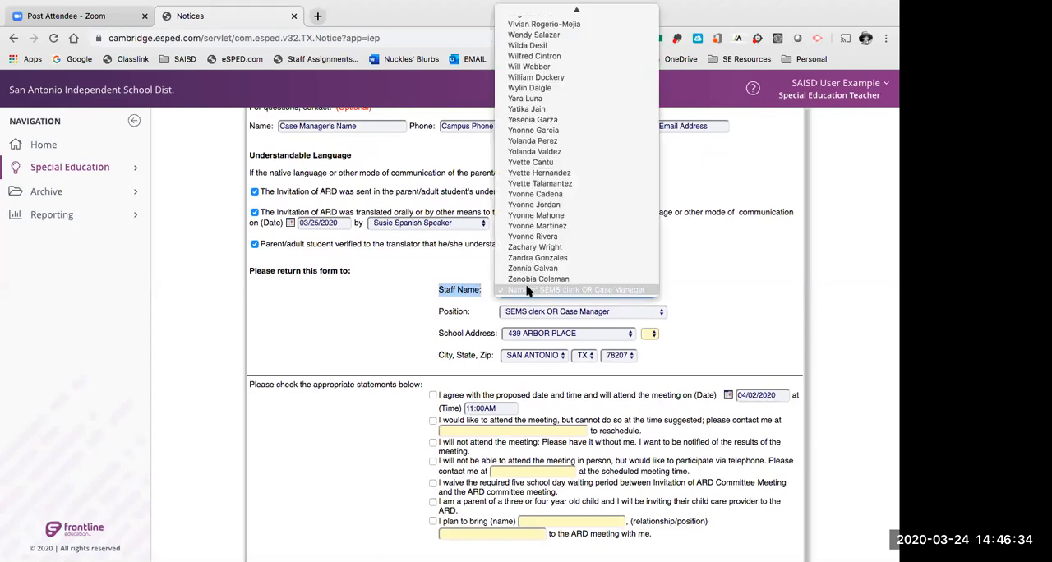
pyautogui.click(782, 291)
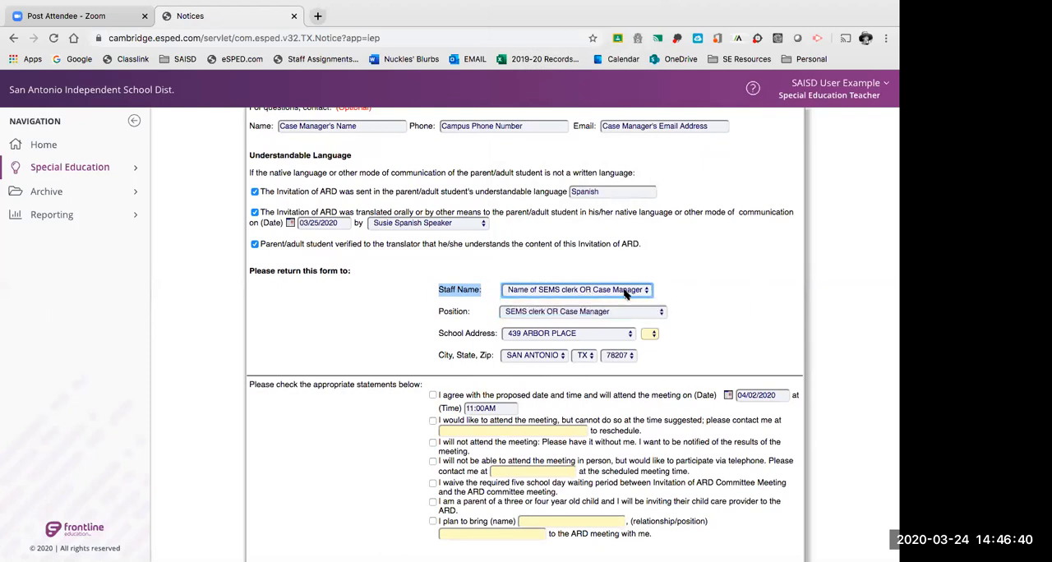
pyautogui.click(458, 313)
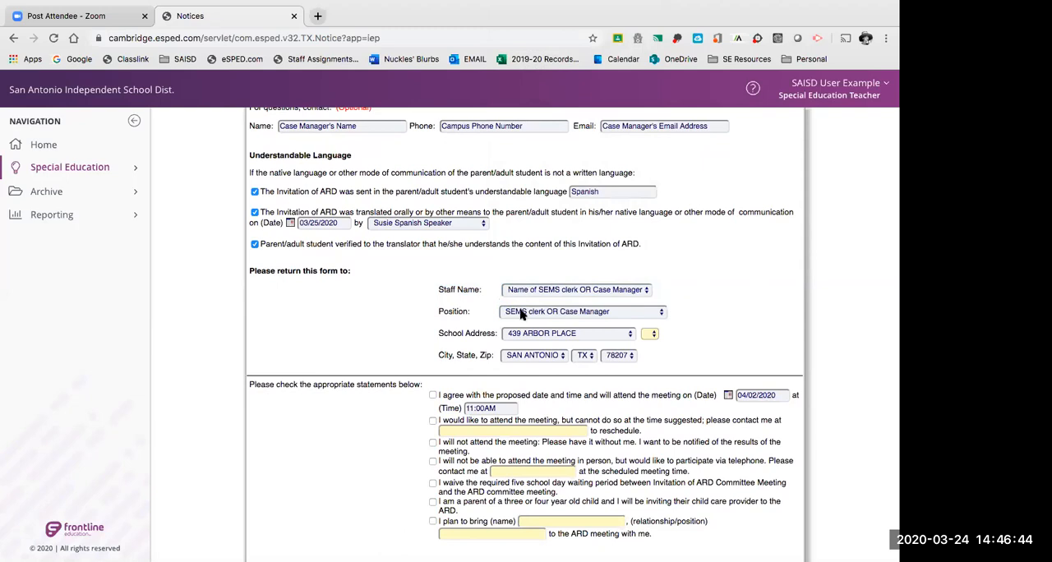
pyautogui.scroll(-1, 757, 310)
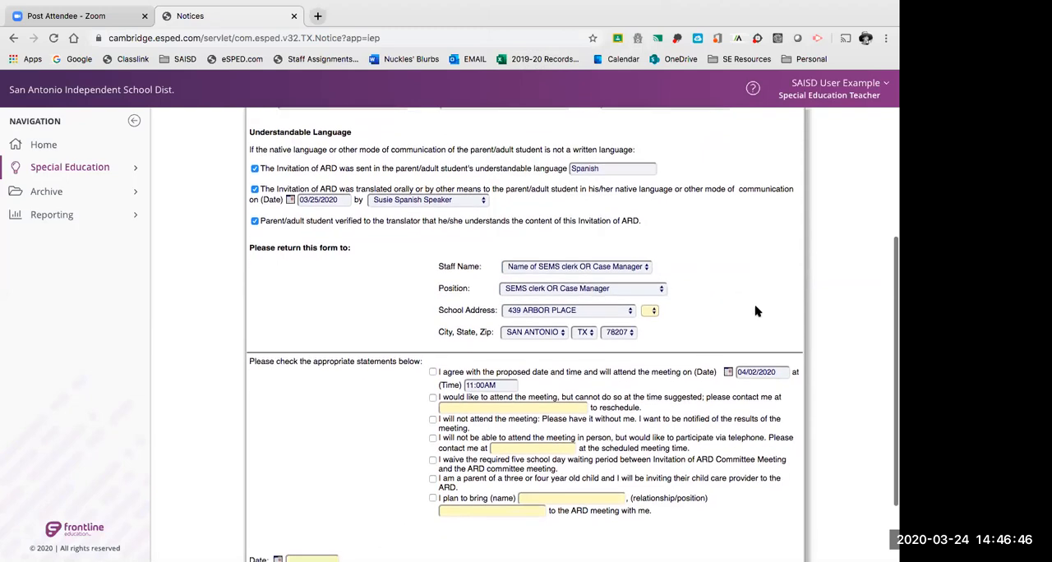
pyautogui.scroll(-1, 757, 310)
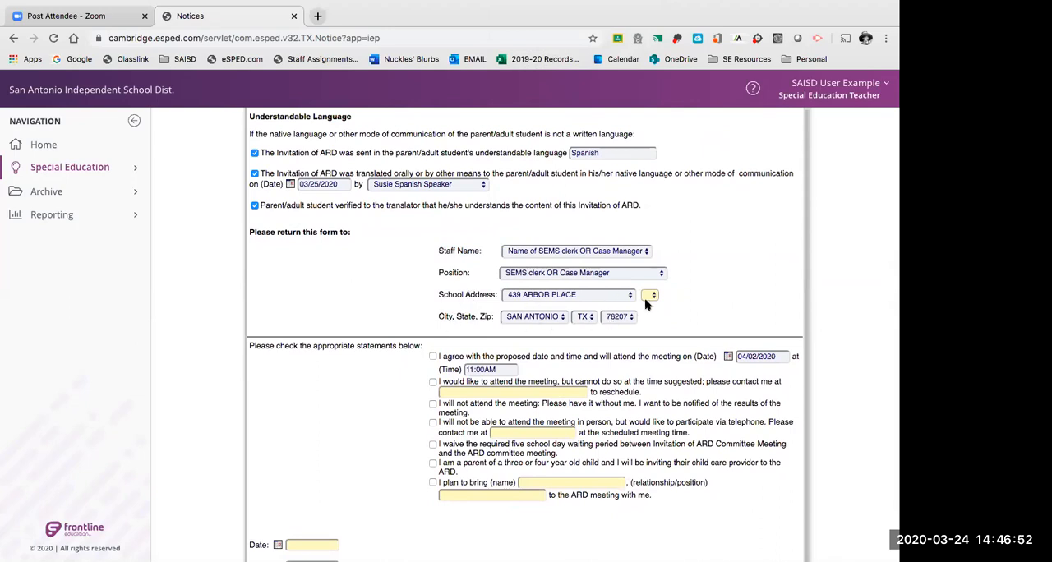
# Read through the parent response statements and the date fields below them.
pyautogui.scroll(-5, 269, 429)
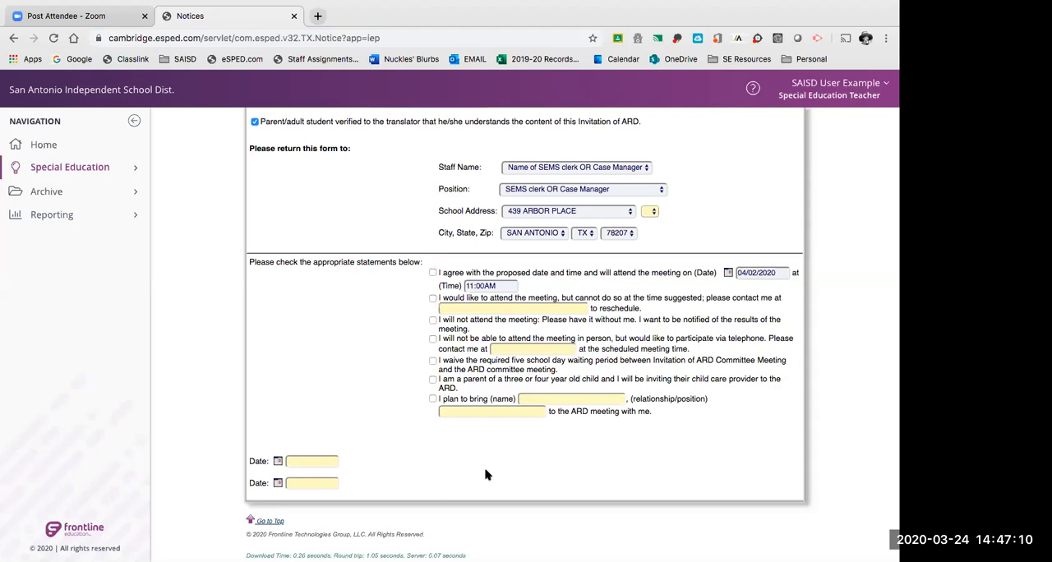
pyautogui.scroll(1, 664, 460)
pyautogui.scroll(3, 664, 460)
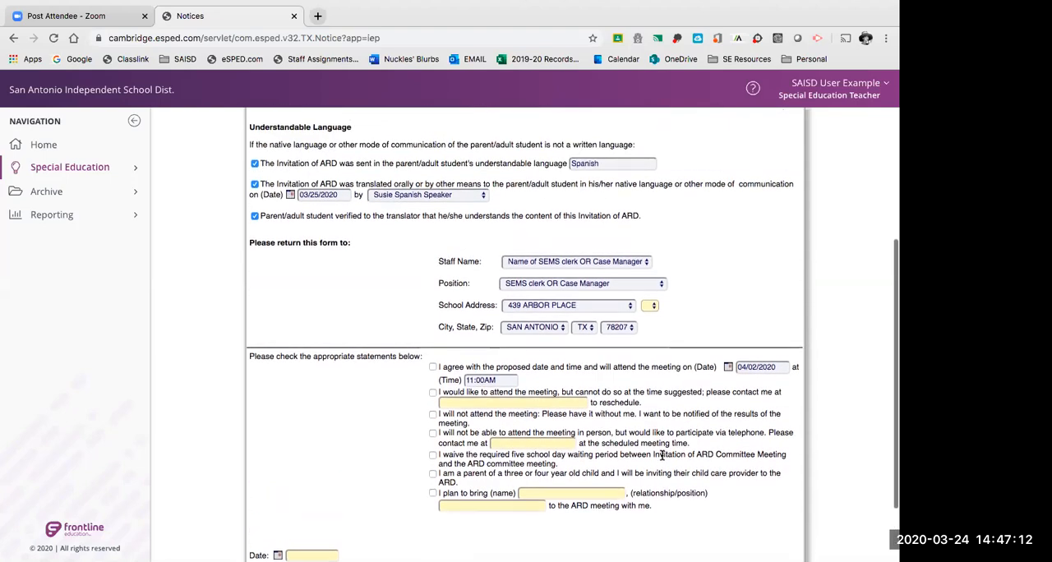
pyautogui.scroll(-1, 661, 456)
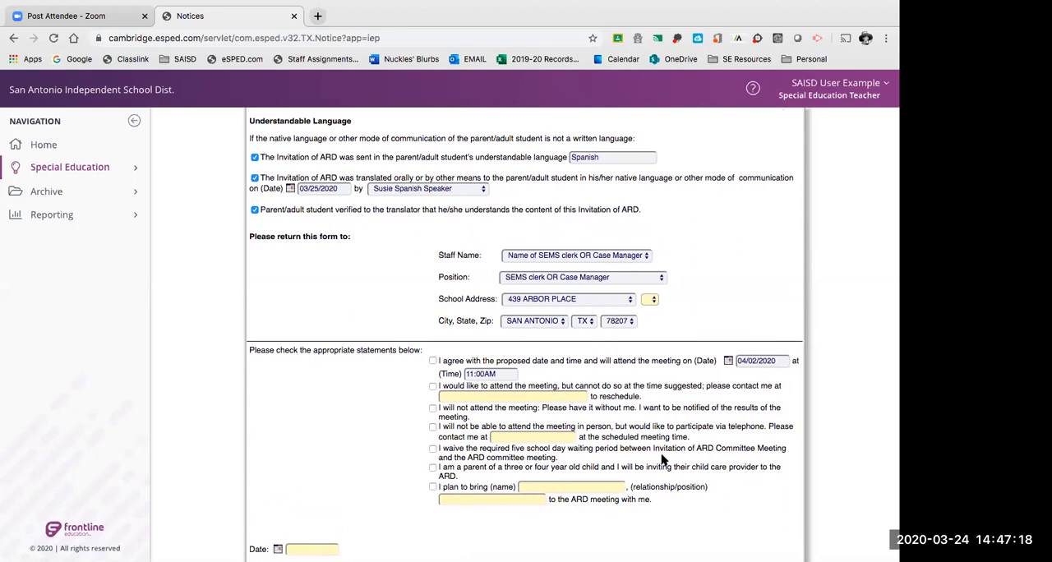
pyautogui.scroll(-1, 664, 460)
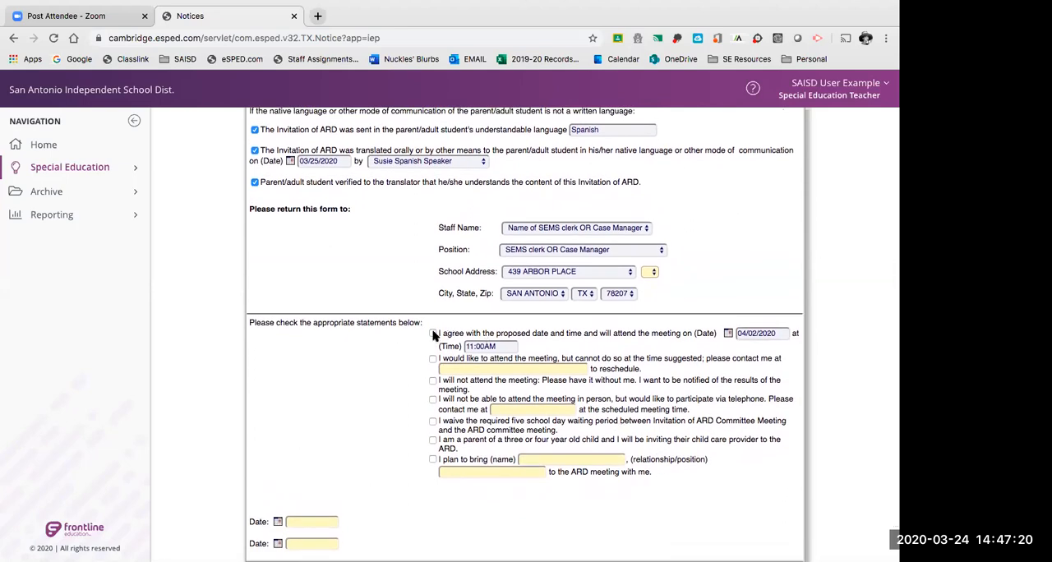
# Try ticking and clearing the parent response statements for agreeing to the proposed meeting and for requesting a reschedule.
pyautogui.click(433, 334)
pyautogui.click(433, 334)
pyautogui.click(433, 334)
pyautogui.click(433, 359)
pyautogui.click(433, 359)
pyautogui.click(433, 334)
pyautogui.scroll(-2, 389, 419)
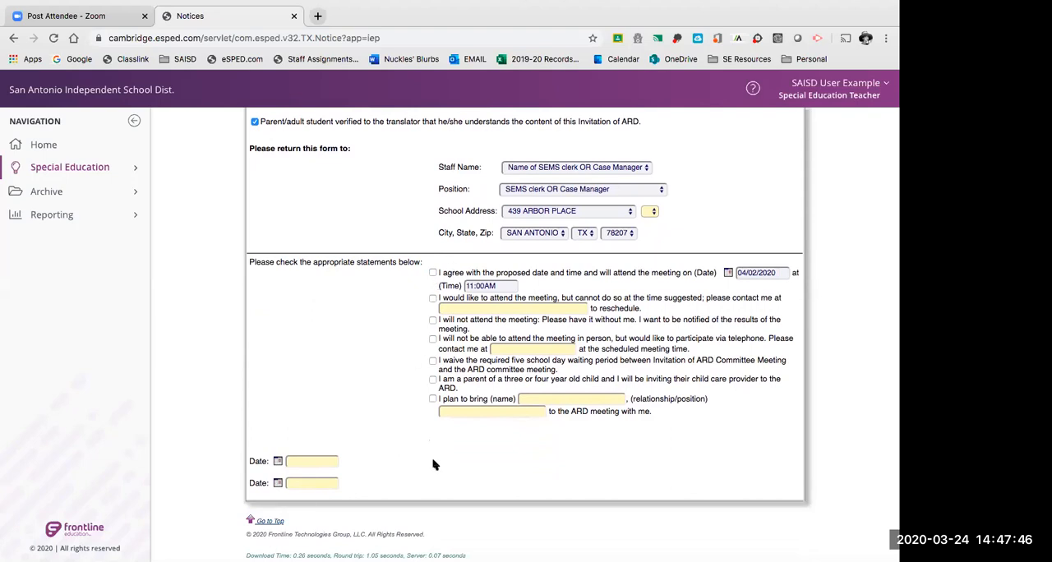
# Check the date and time in the attendance agreement statement and the two empty date fields ending the form.
pyautogui.click(504, 282)
pyautogui.click(779, 271)
pyautogui.click(510, 285)
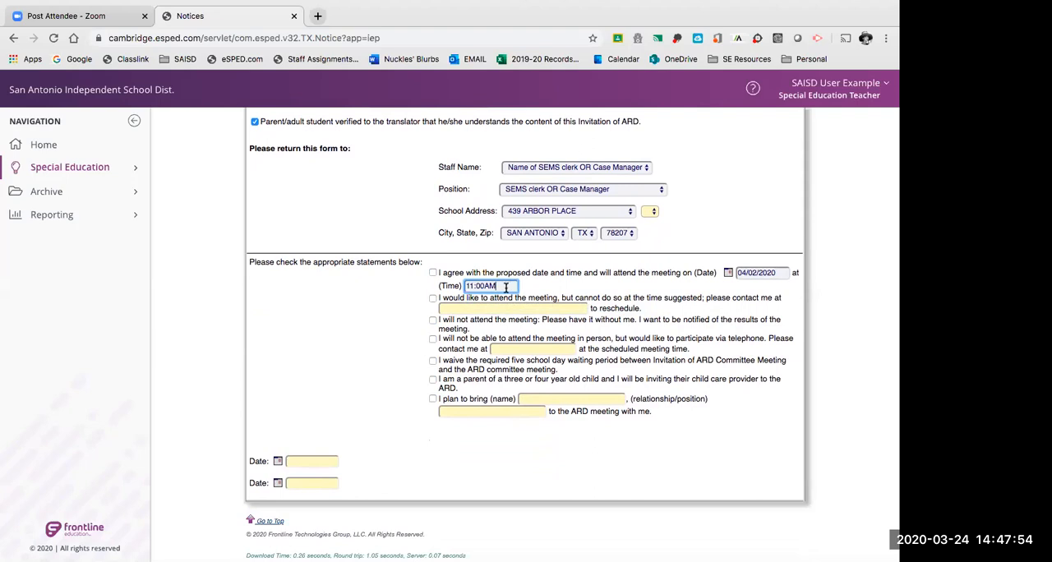
pyautogui.click(744, 275)
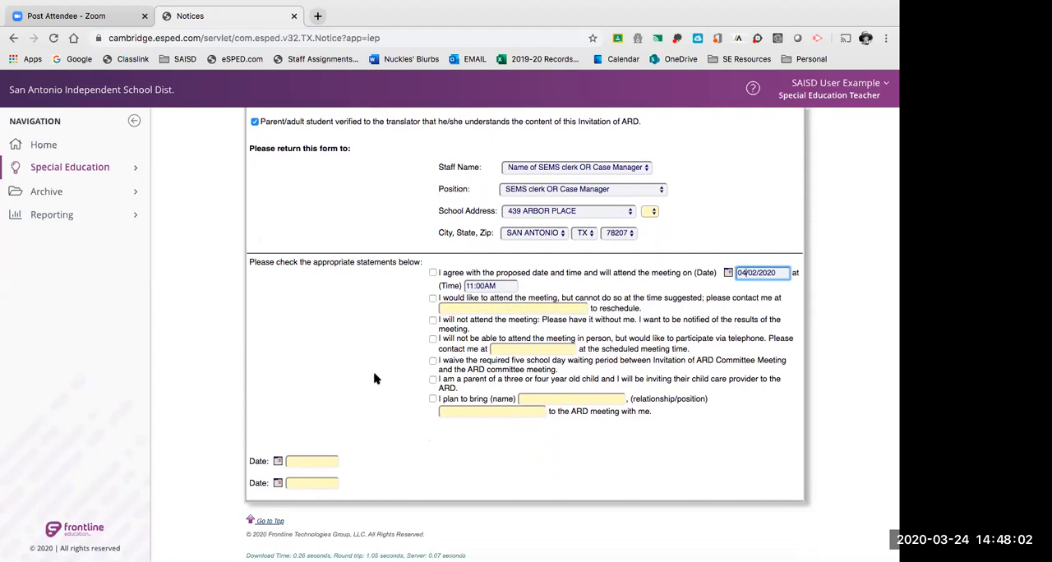
pyautogui.click(312, 461)
pyautogui.click(310, 482)
pyautogui.click(305, 461)
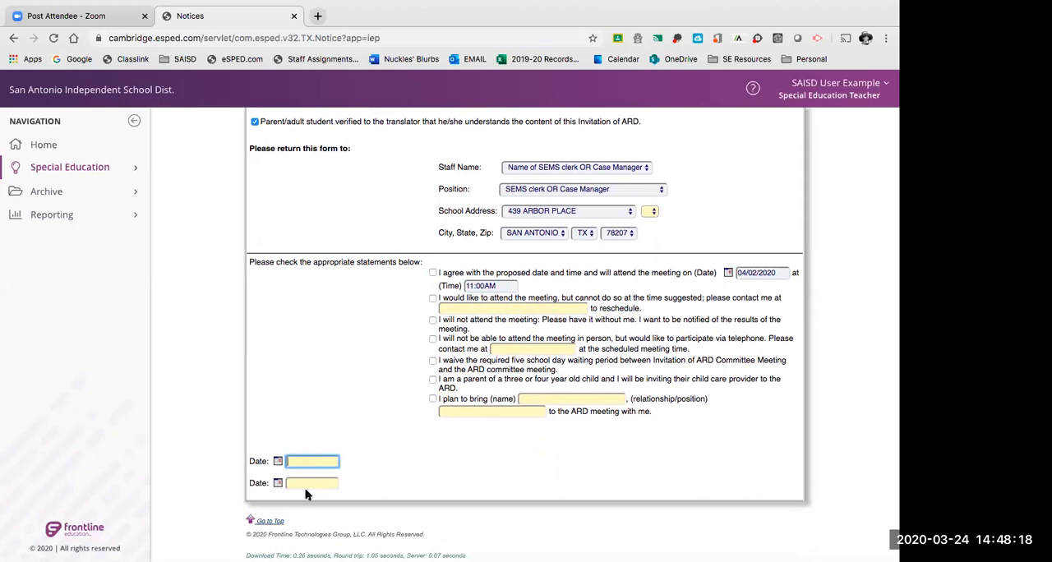
# Go to the Invitation to ARD Meeting - 3 screen and look over its layout.
pyautogui.scroll(5, 357, 446)
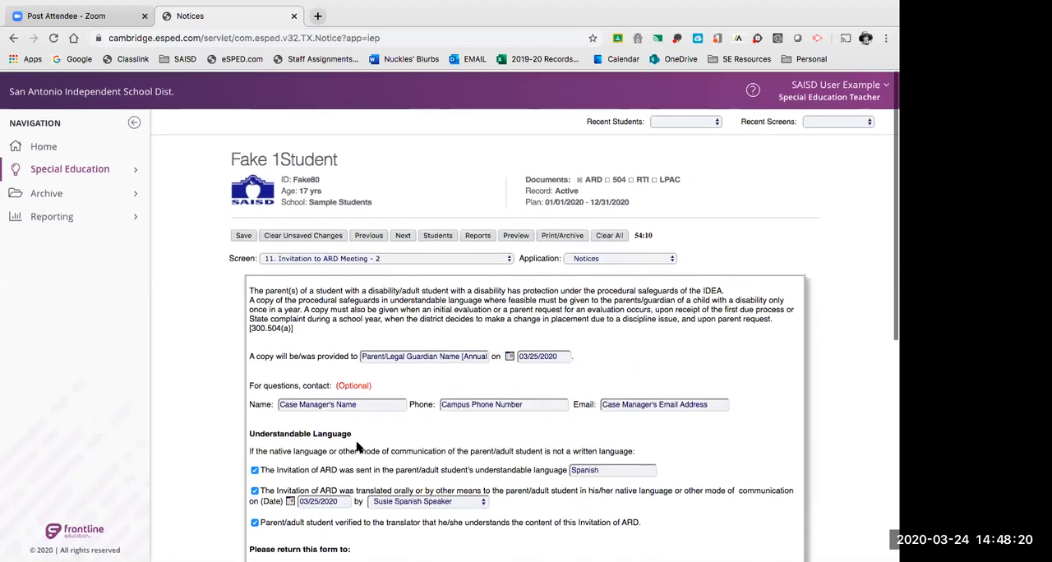
pyautogui.click(404, 235)
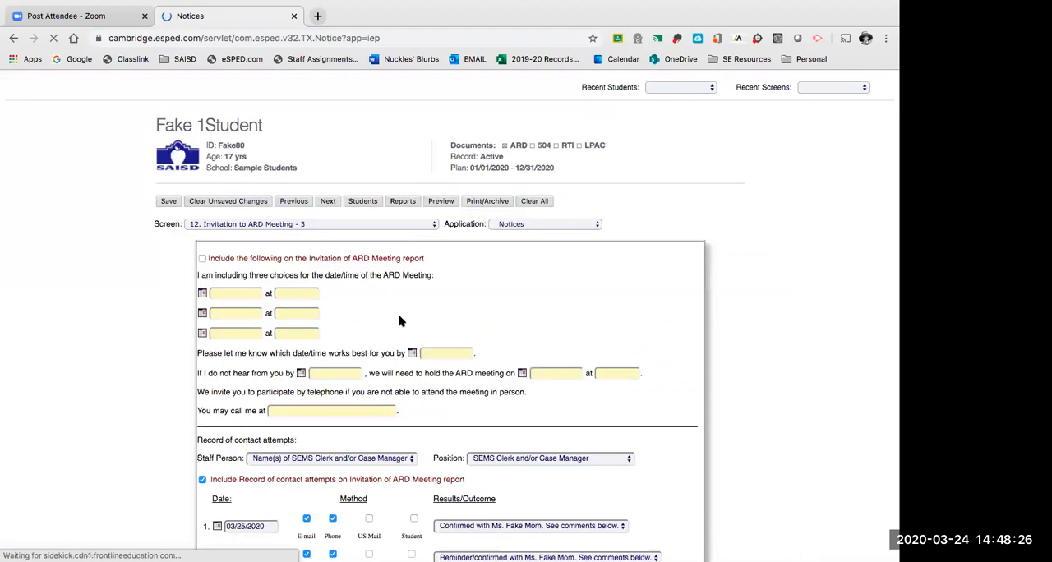
pyautogui.scroll(-3, 399, 320)
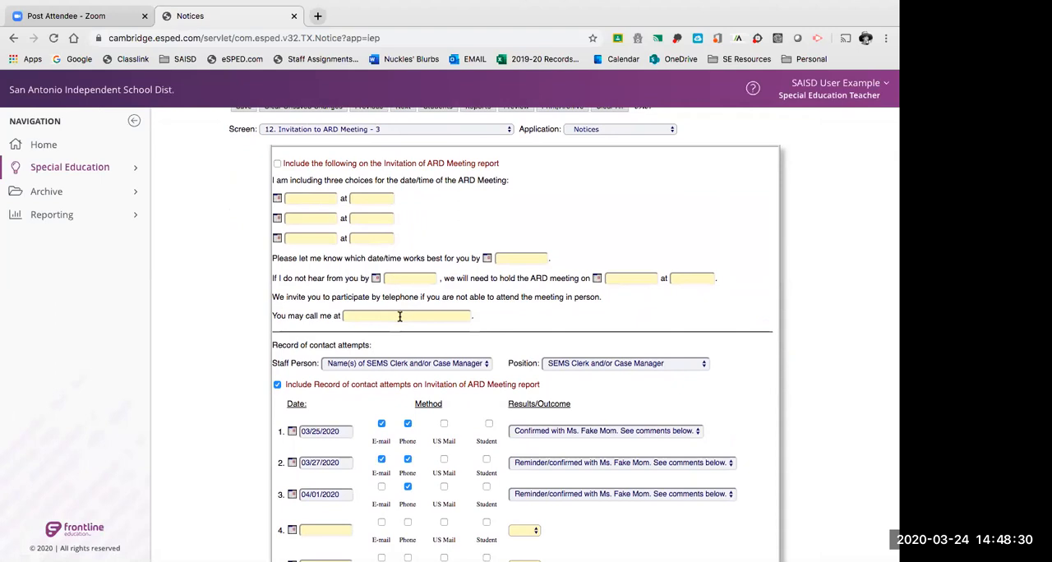
pyautogui.scroll(-2, 399, 318)
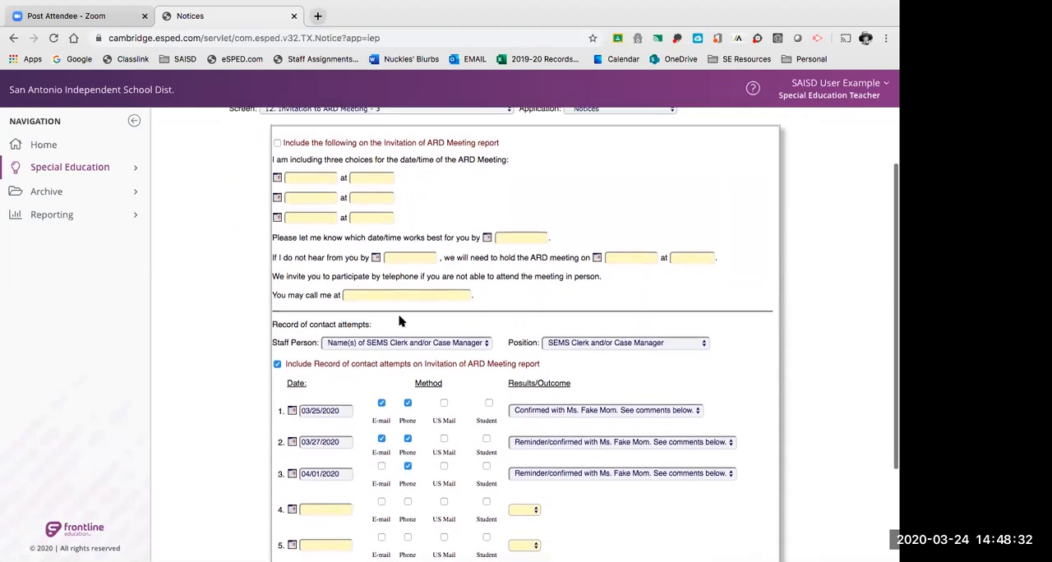
pyautogui.scroll(-2, 401, 320)
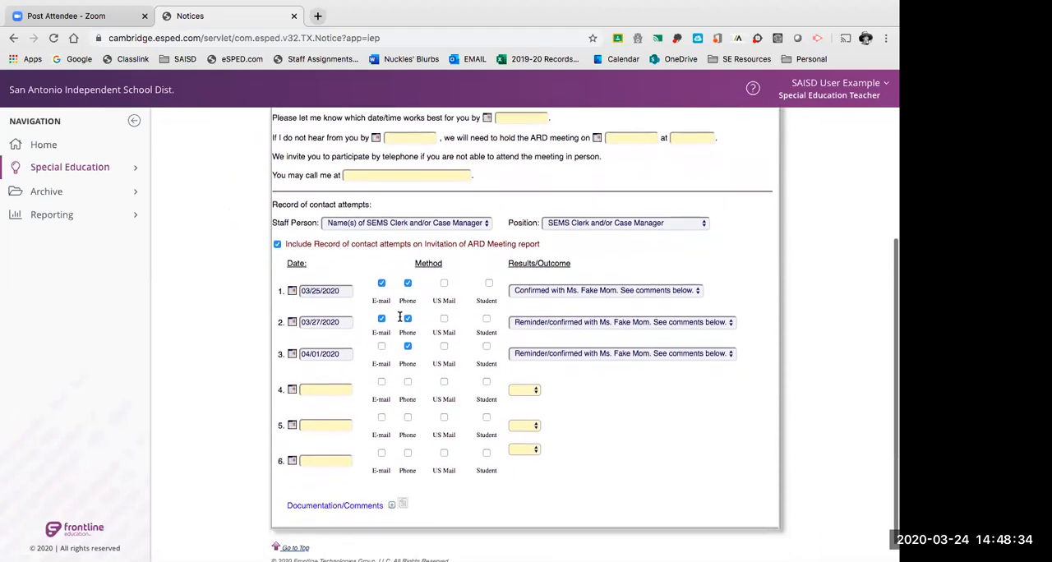
pyautogui.scroll(2, 400, 319)
pyautogui.scroll(2, 400, 319)
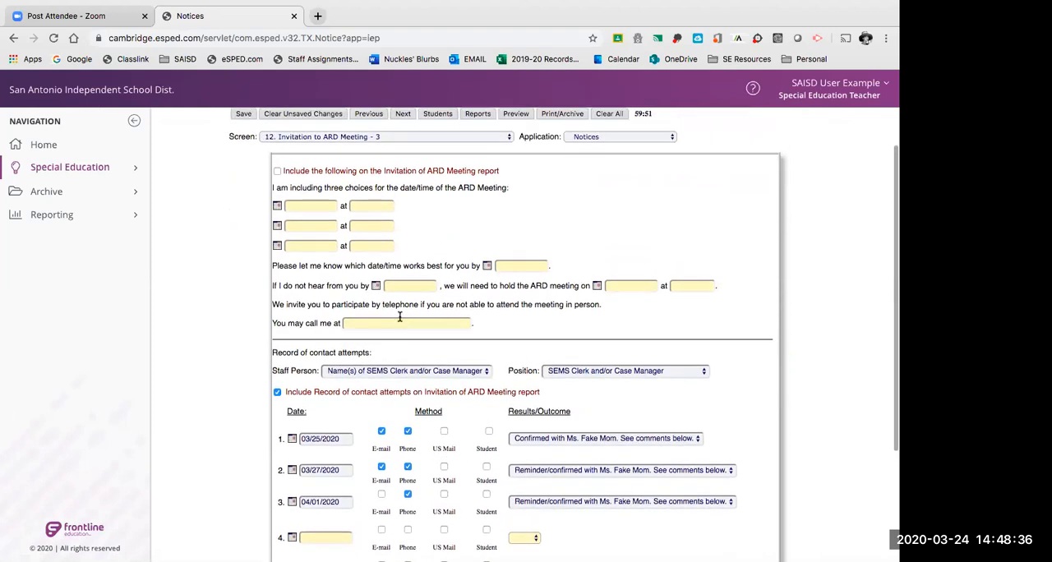
# Examine the optional meeting date and time choices and the record of contact attempts down to Documentation/Comments.
pyautogui.scroll(-1, 400, 317)
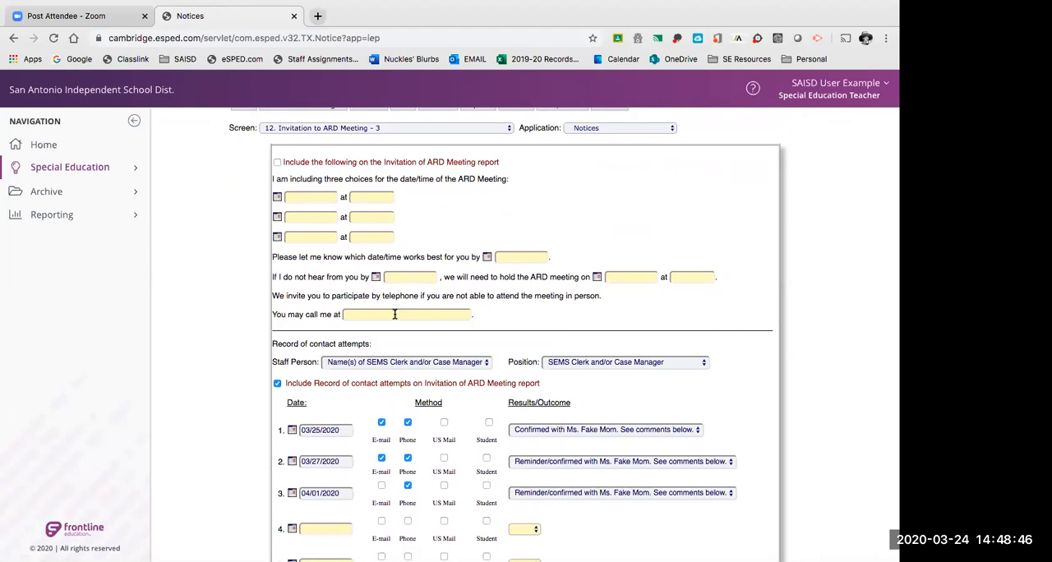
pyautogui.scroll(-1, 394, 314)
pyautogui.scroll(-1, 395, 318)
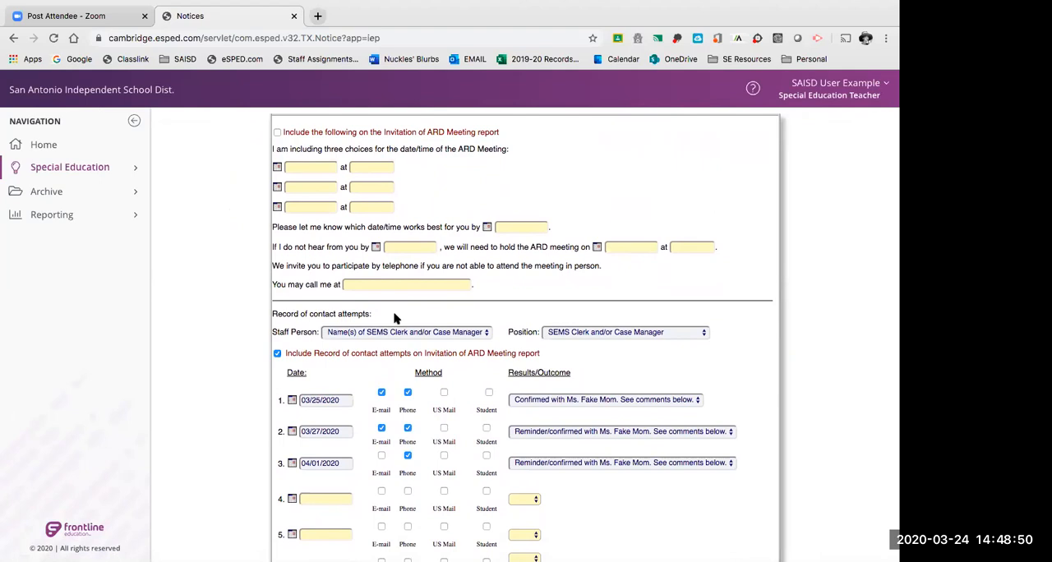
pyautogui.scroll(-5, 395, 318)
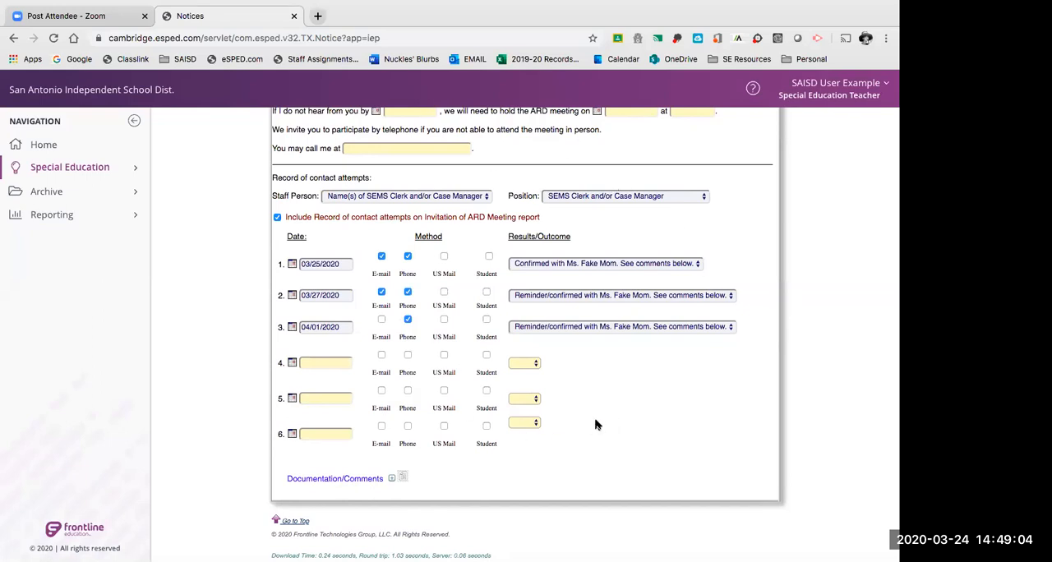
# Compare the option for including three meeting date choices with the dates, methods and outcomes of the contact attempts.
pyautogui.scroll(3, 597, 424)
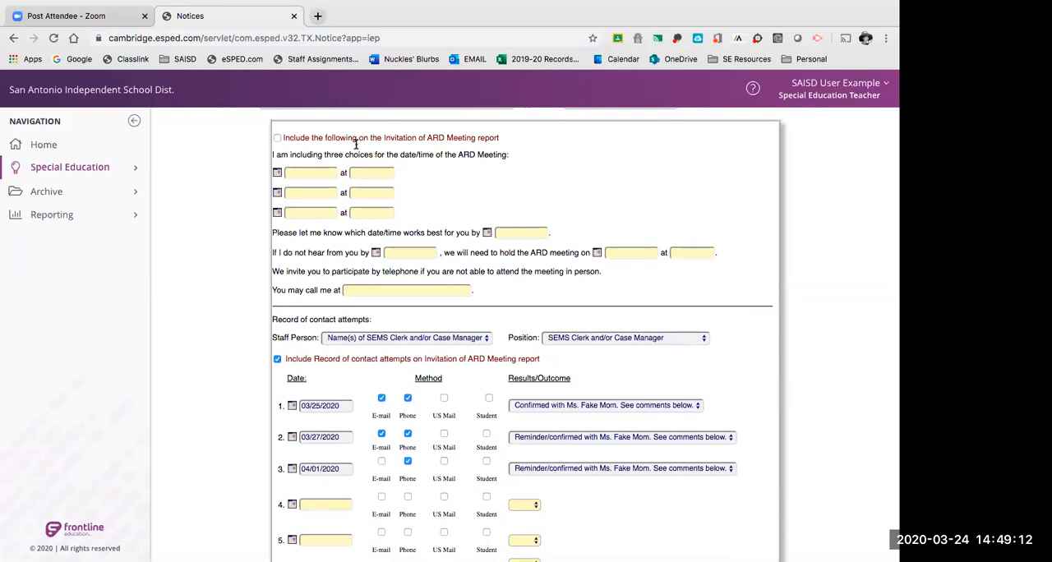
pyautogui.scroll(-1, 348, 249)
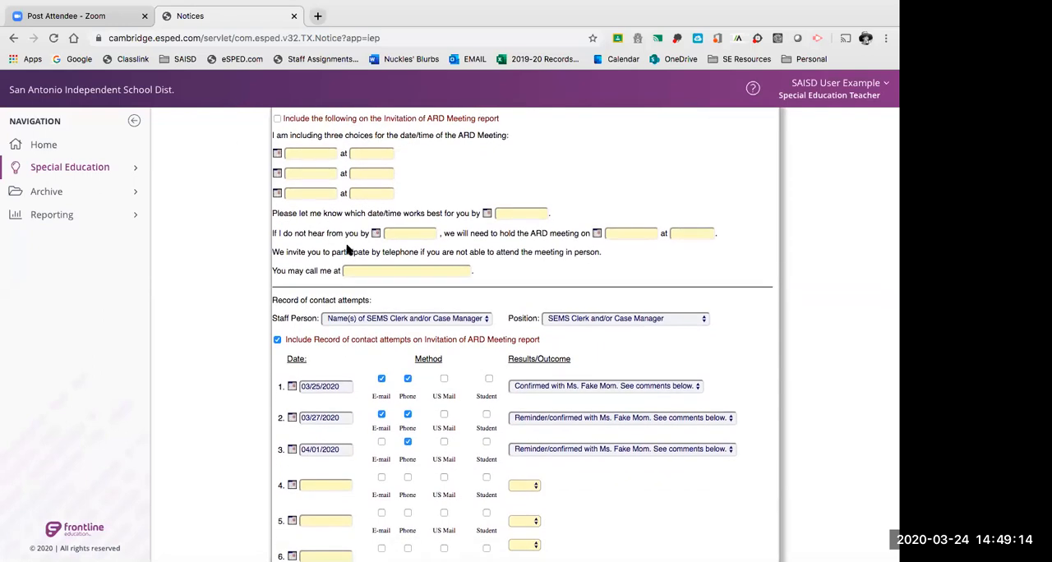
pyautogui.scroll(2, 347, 249)
pyautogui.scroll(-4, 328, 279)
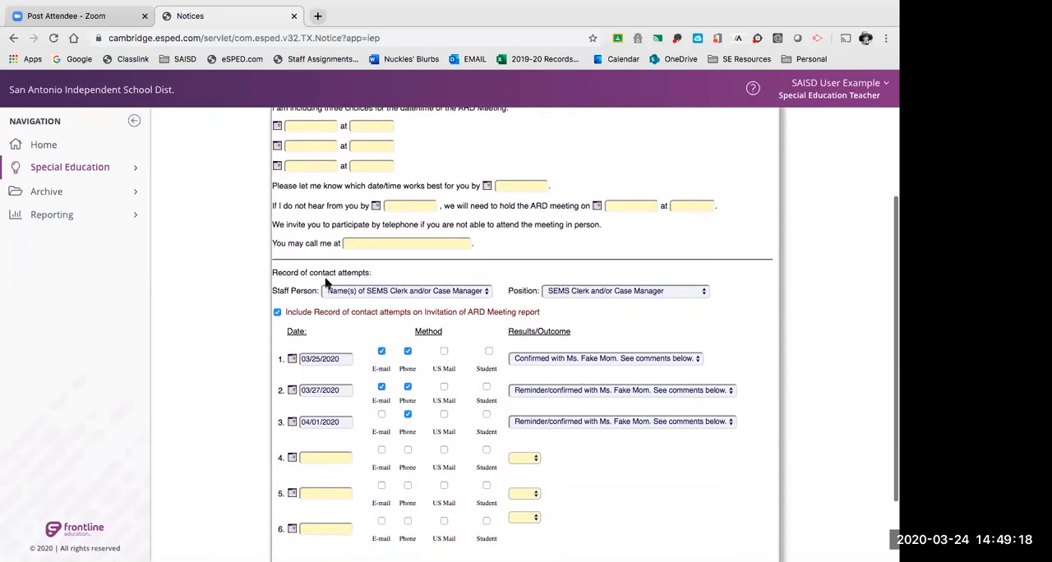
pyautogui.scroll(-4, 326, 280)
pyautogui.scroll(1, 327, 283)
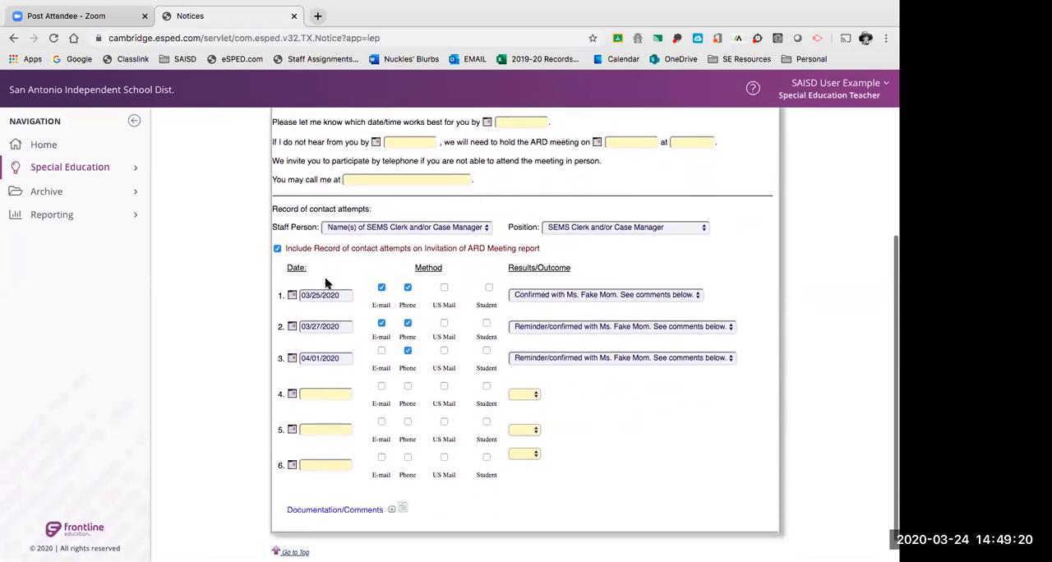
pyautogui.scroll(-2, 327, 283)
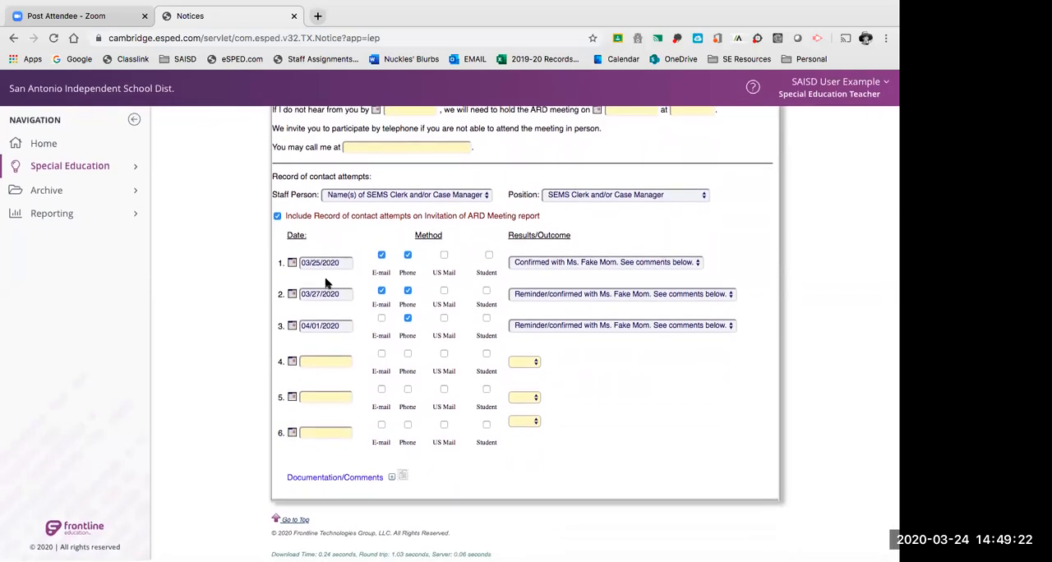
pyautogui.scroll(7, 311, 187)
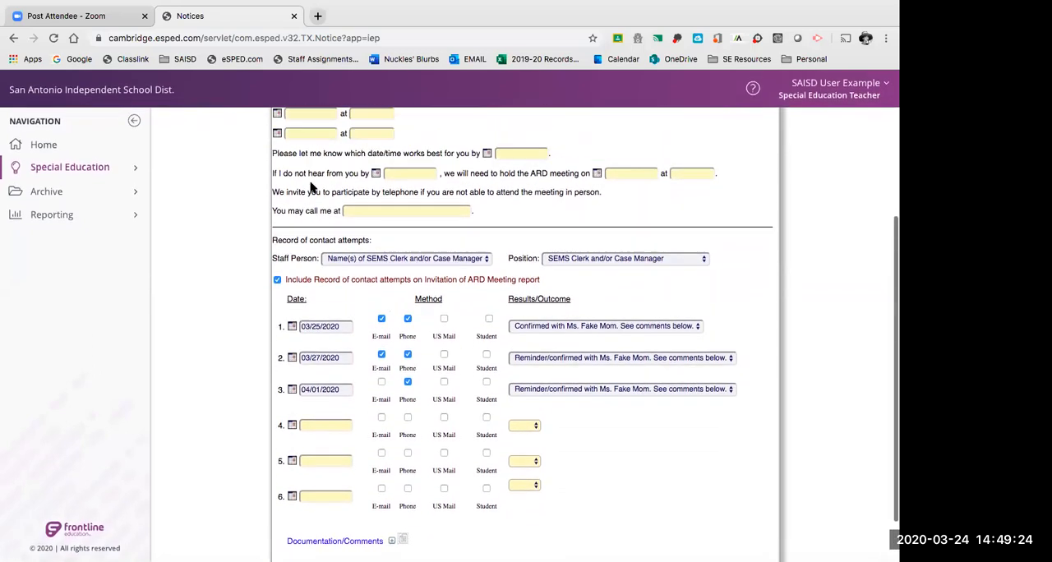
pyautogui.scroll(-1, 310, 188)
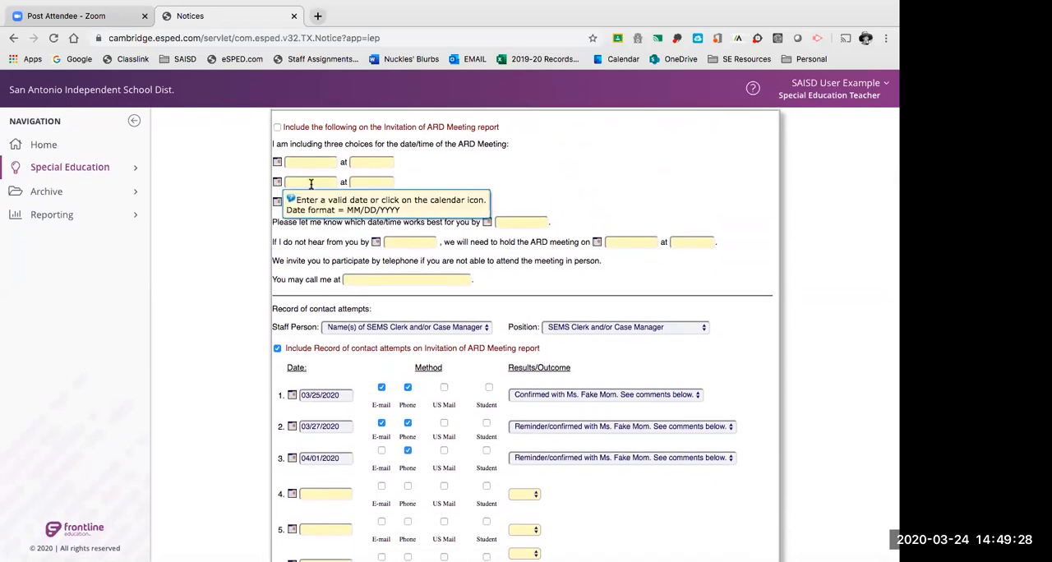
# Review the record of contact attempts, including Documentation/Comments and the dates of the first two attempts.
pyautogui.scroll(-1, 488, 198)
pyautogui.scroll(-5, 488, 198)
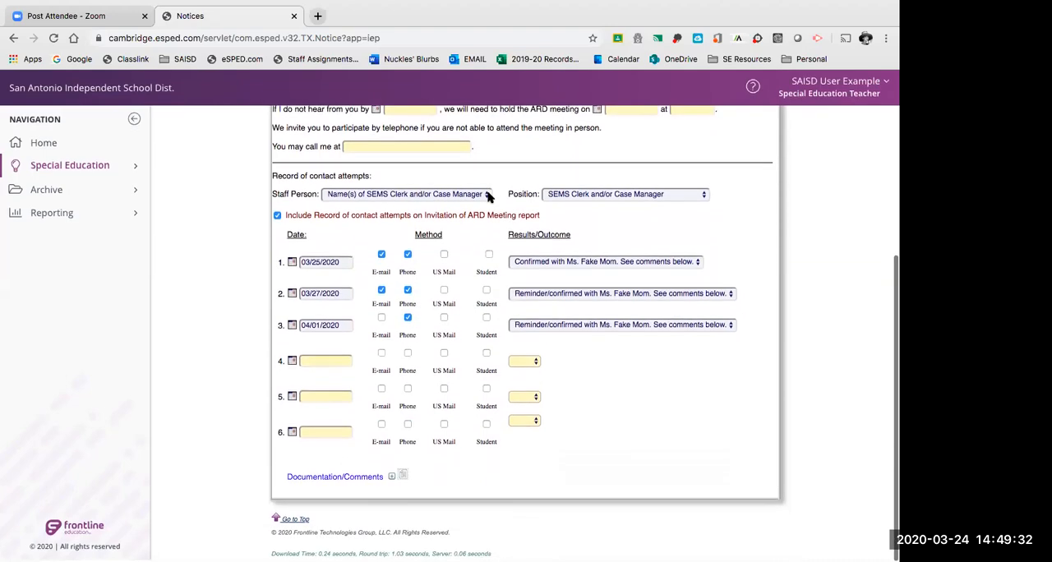
pyautogui.moveTo(272, 177); pyautogui.dragTo(372, 177)
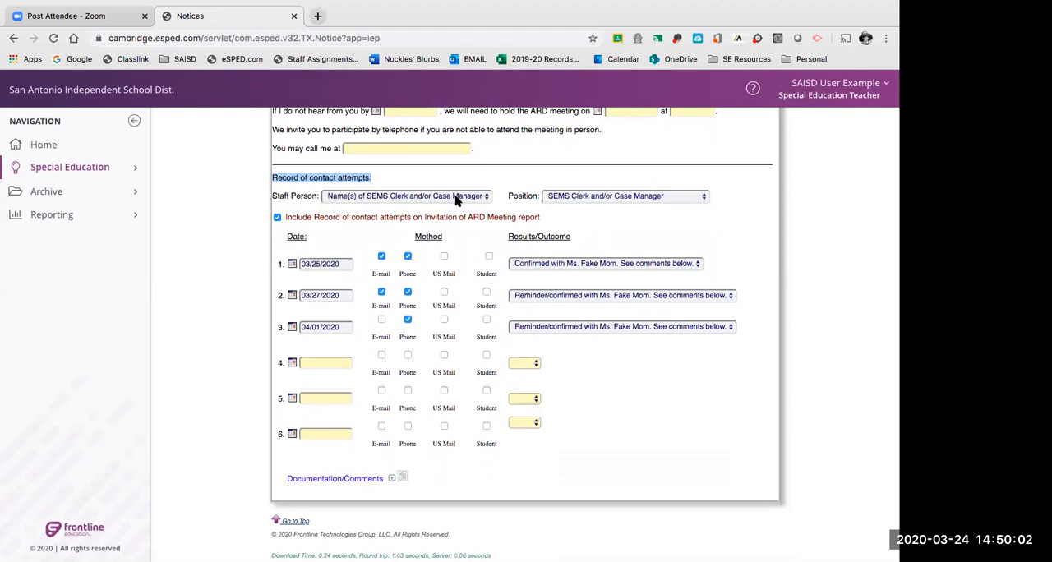
pyautogui.moveTo(288, 478); pyautogui.dragTo(408, 482)
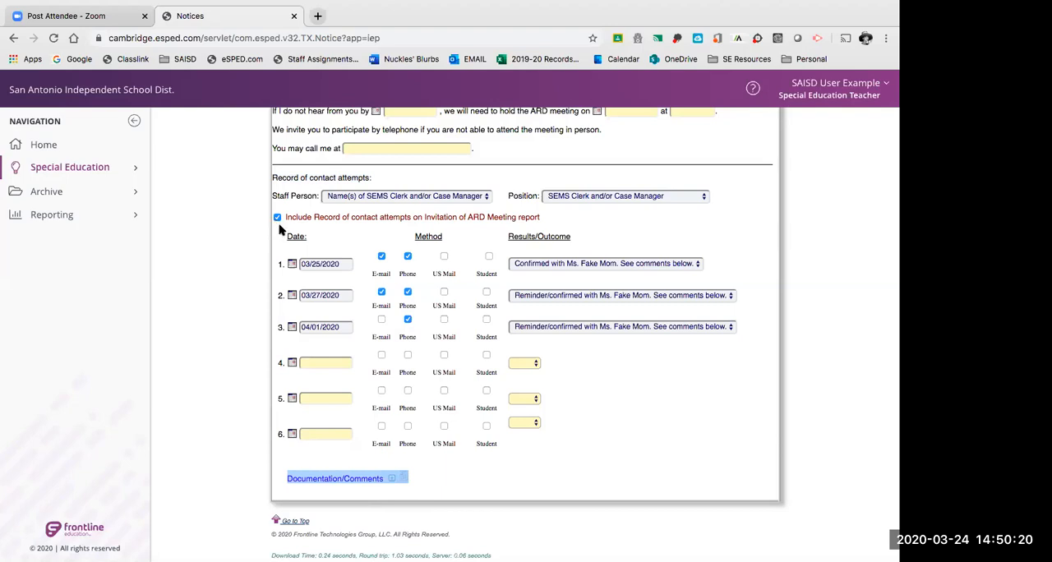
pyautogui.click(315, 264)
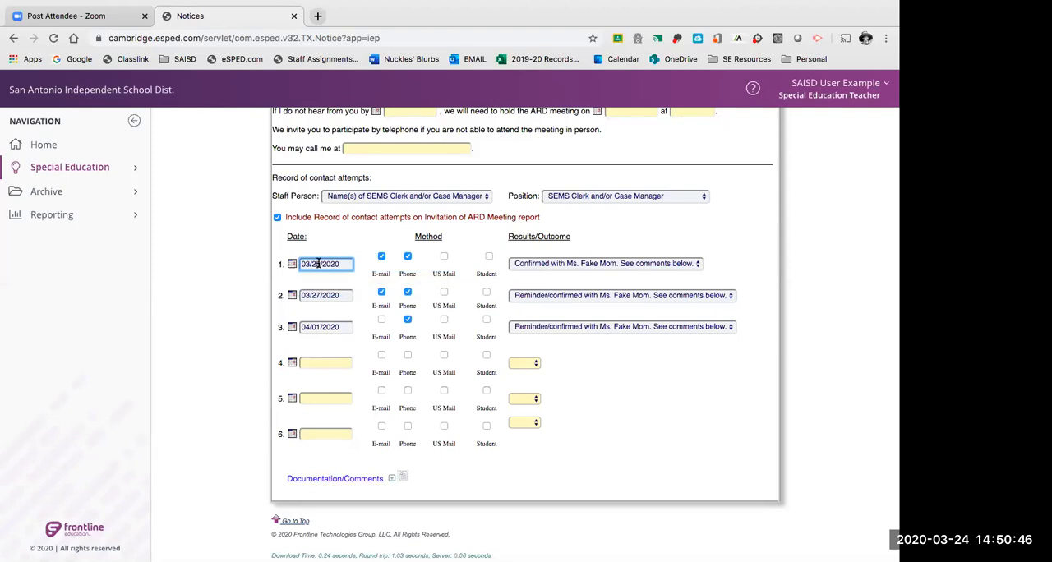
pyautogui.click(322, 295)
pyautogui.click(339, 263)
# Save a new Results/Outcome option for the first contact attempt: the parent's name followed by "confirmed attendance. See comments below.".
pyautogui.click(542, 264)
pyautogui.click(551, 281)
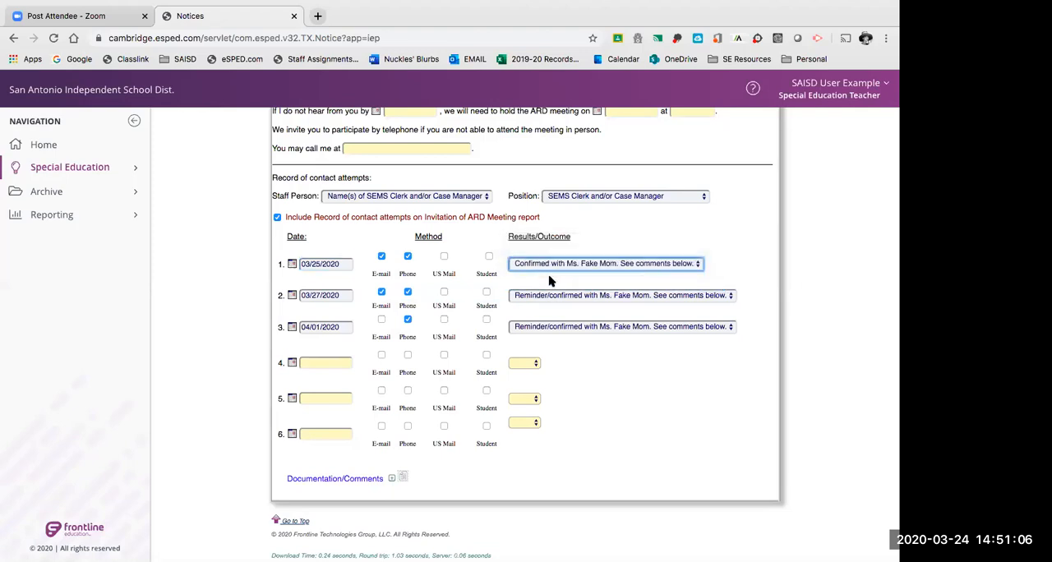
pyautogui.click(547, 264)
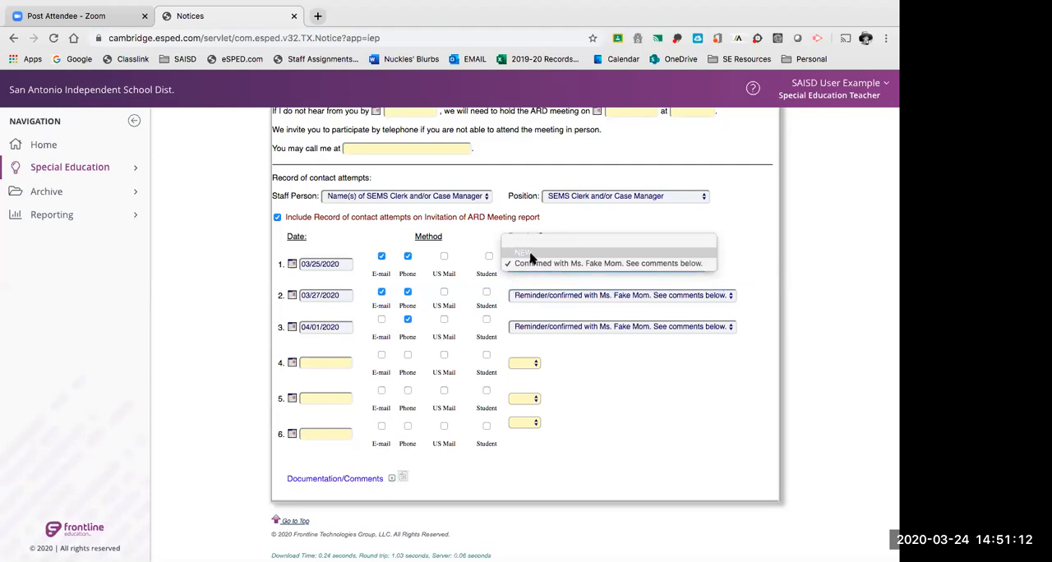
pyautogui.click(530, 256)
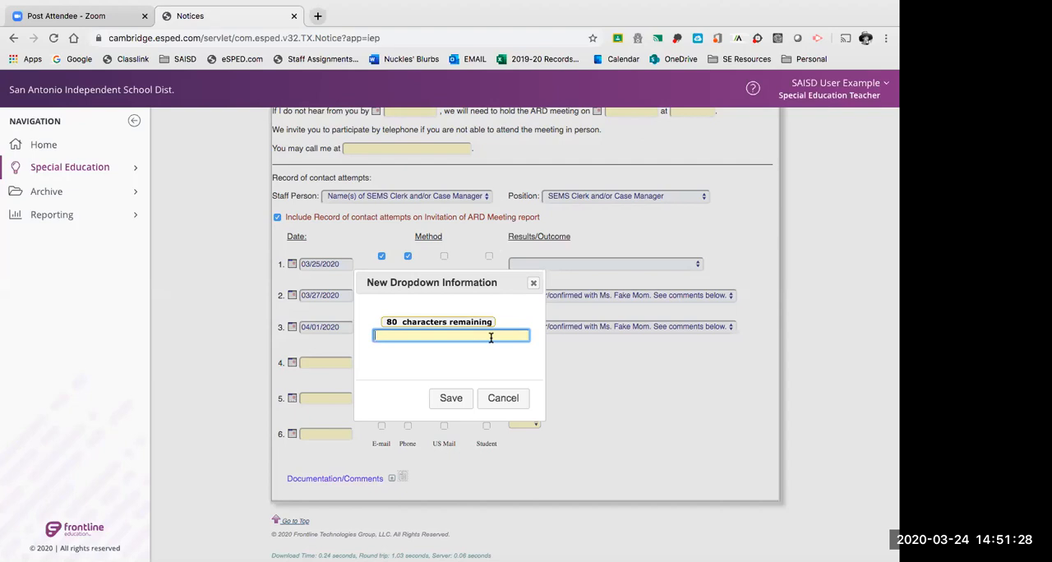
pyautogui.write('Ms. Fake Mom confirmed att')
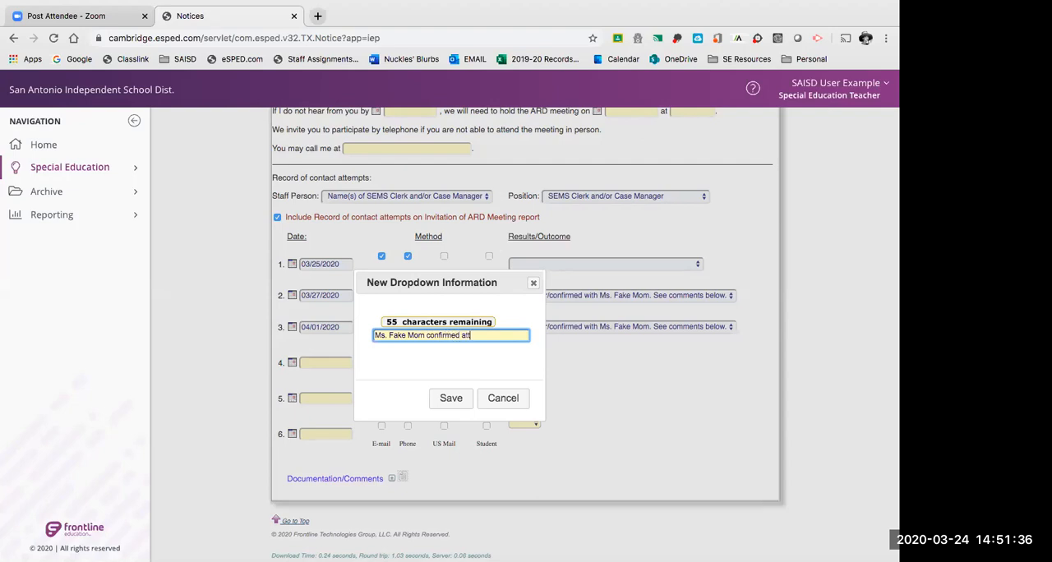
pyautogui.write('endance. See comment')
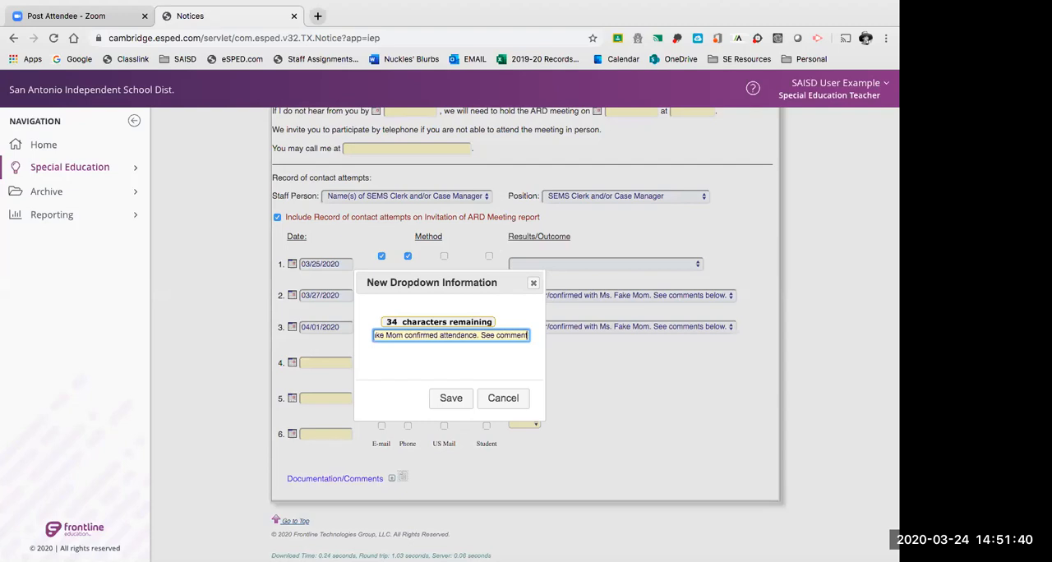
pyautogui.write('s below.')
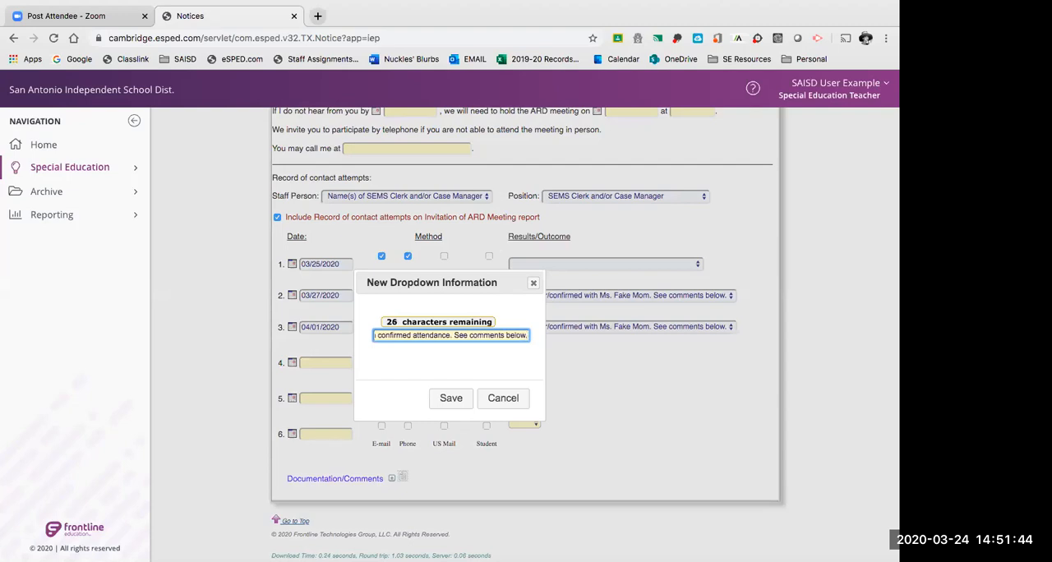
pyautogui.tripleClick(373, 336)
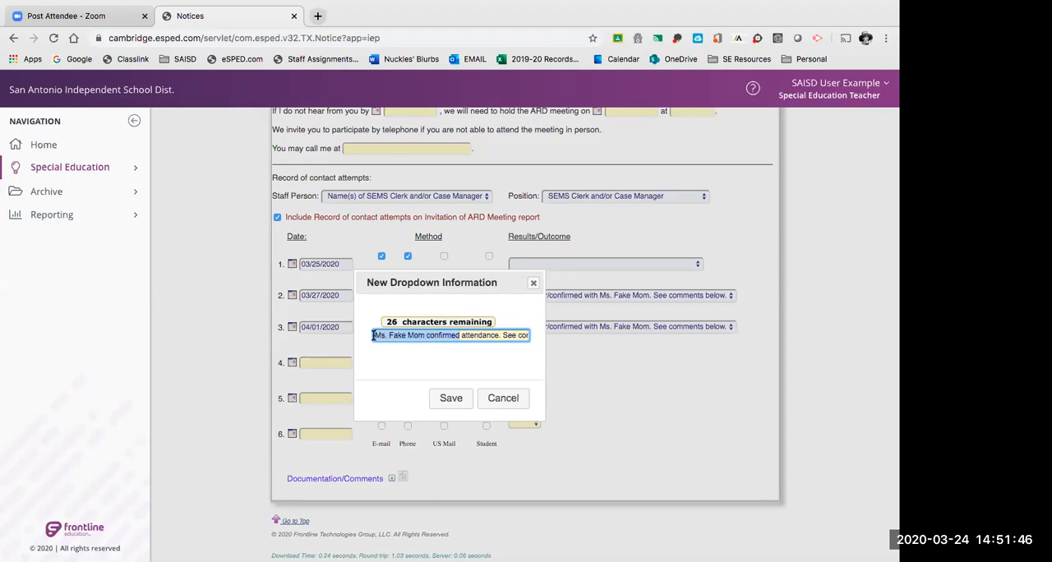
pyautogui.moveTo(503, 335); pyautogui.dragTo(535, 335)
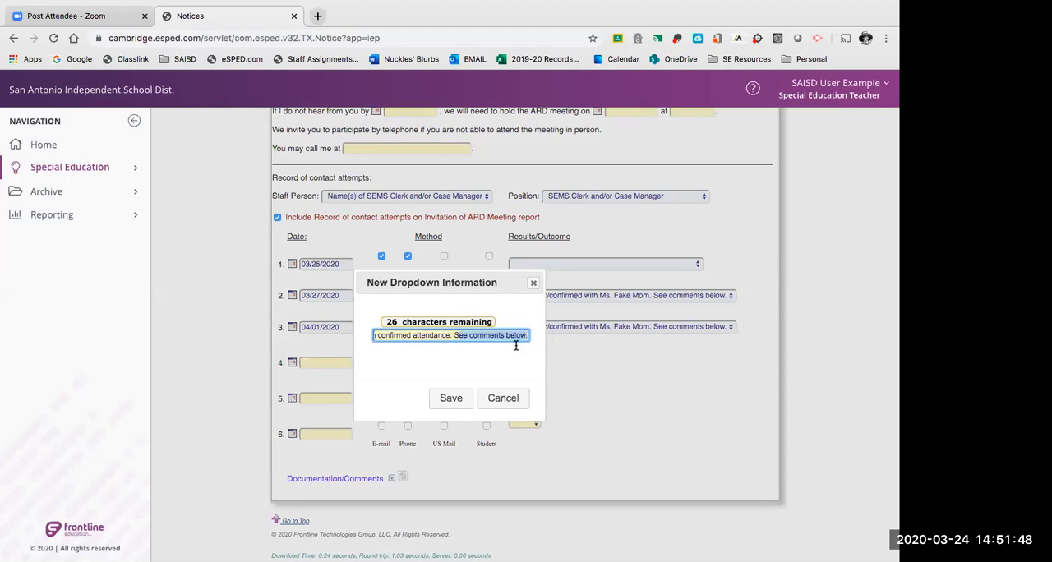
pyautogui.click(460, 400)
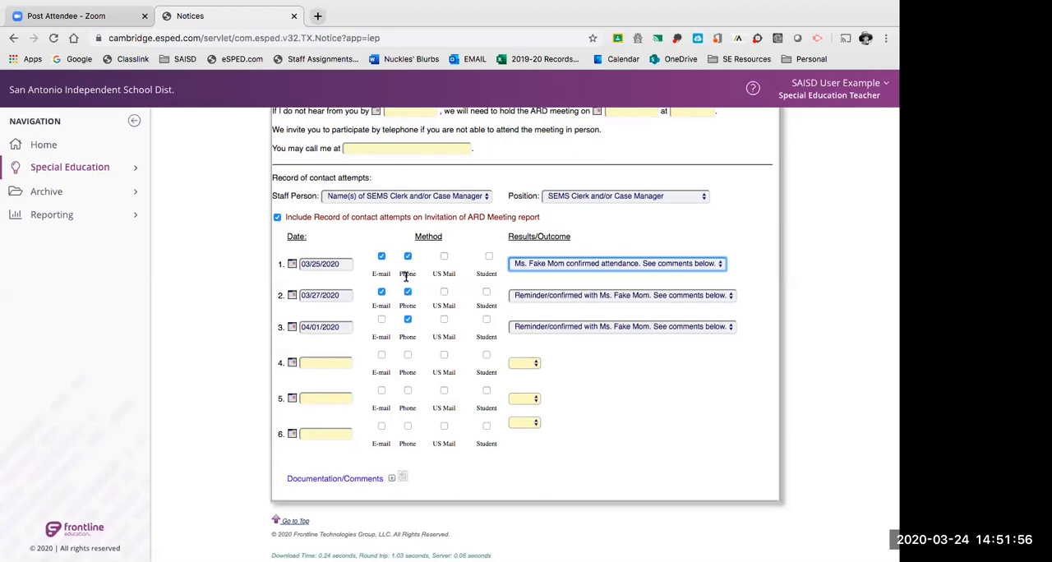
# Add US Mail to the E-mail and Phone methods of the first contact attempt.
pyautogui.click(444, 257)
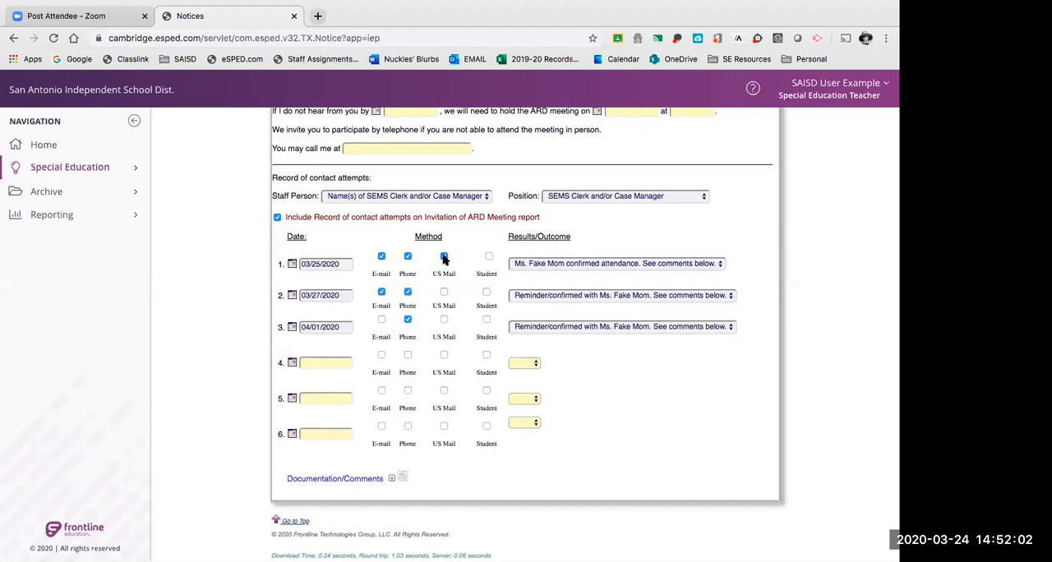
pyautogui.click(381, 257)
pyautogui.click(406, 258)
# Look over the date fields of contact attempts 2 through 6, including the empty rows.
pyautogui.scroll(-1, 405, 261)
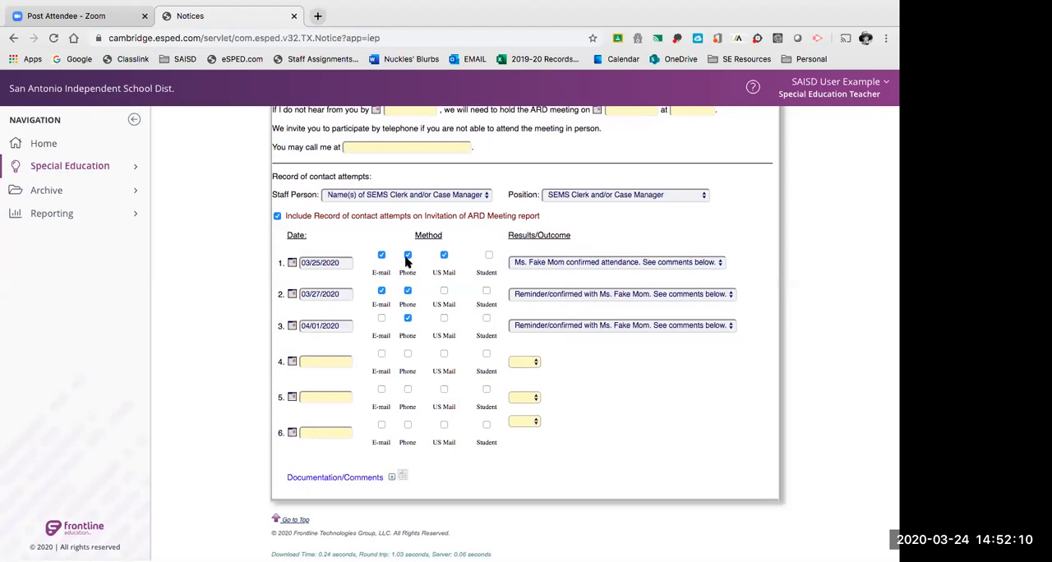
pyautogui.click(335, 296)
pyautogui.click(333, 326)
pyautogui.click(331, 363)
pyautogui.click(331, 399)
pyautogui.click(330, 434)
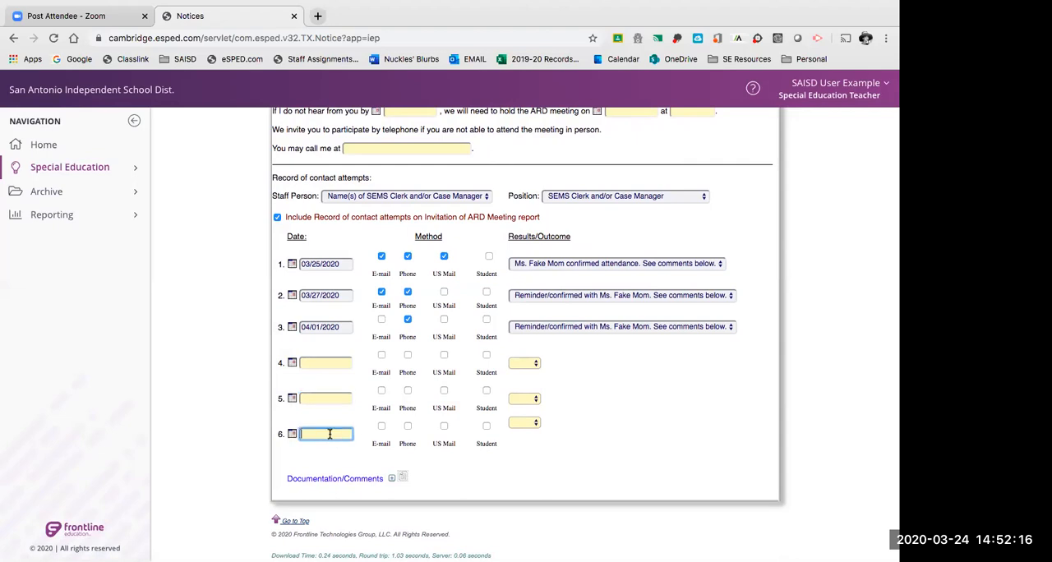
pyautogui.click(331, 362)
pyautogui.click(330, 399)
pyautogui.click(328, 433)
# Compare the dates of the first three contact attempts with the empty fourth row and the Documentation/Comments entry.
pyautogui.click(332, 295)
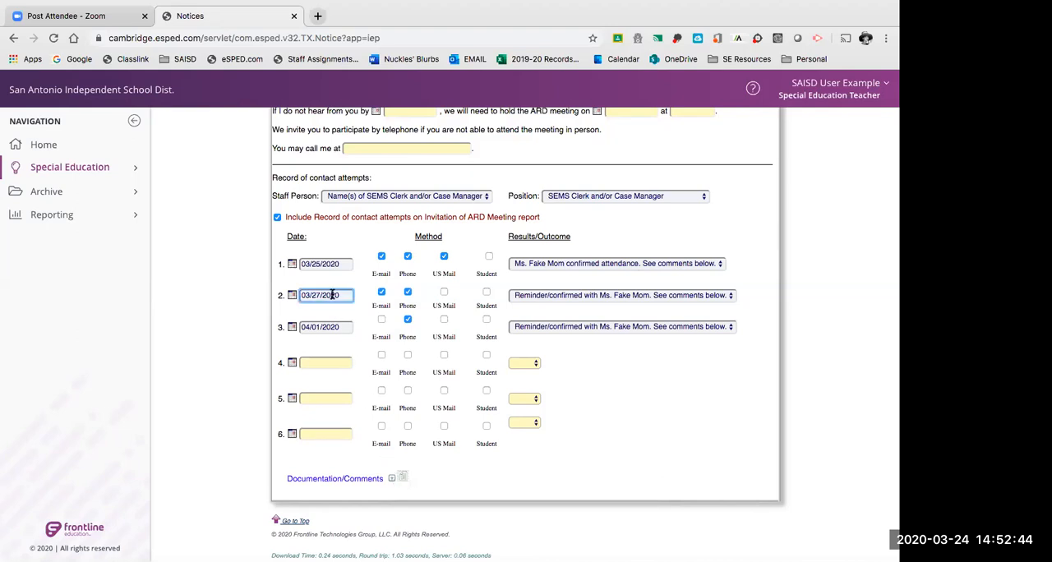
pyautogui.click(333, 327)
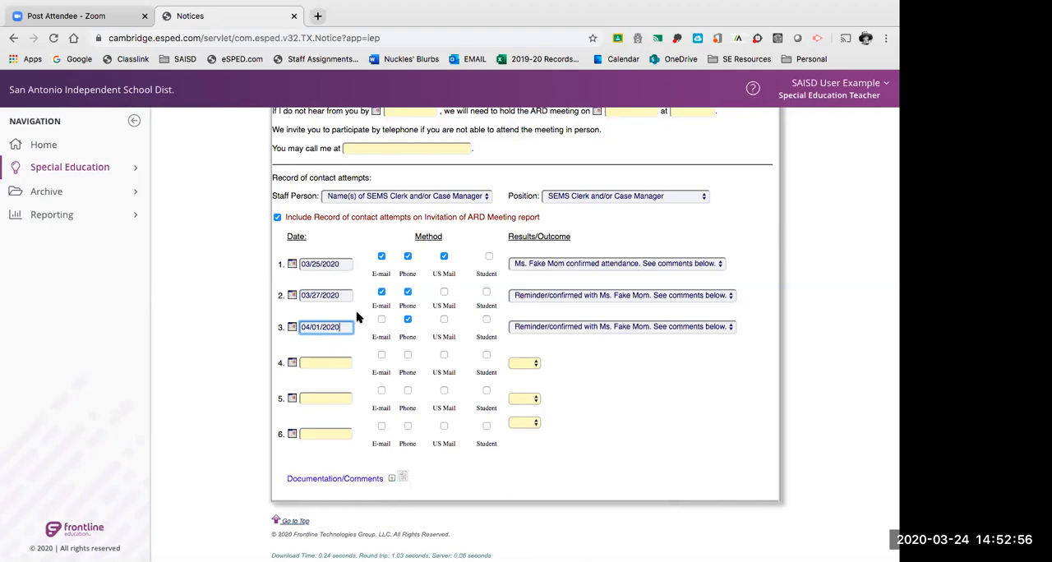
pyautogui.click(338, 361)
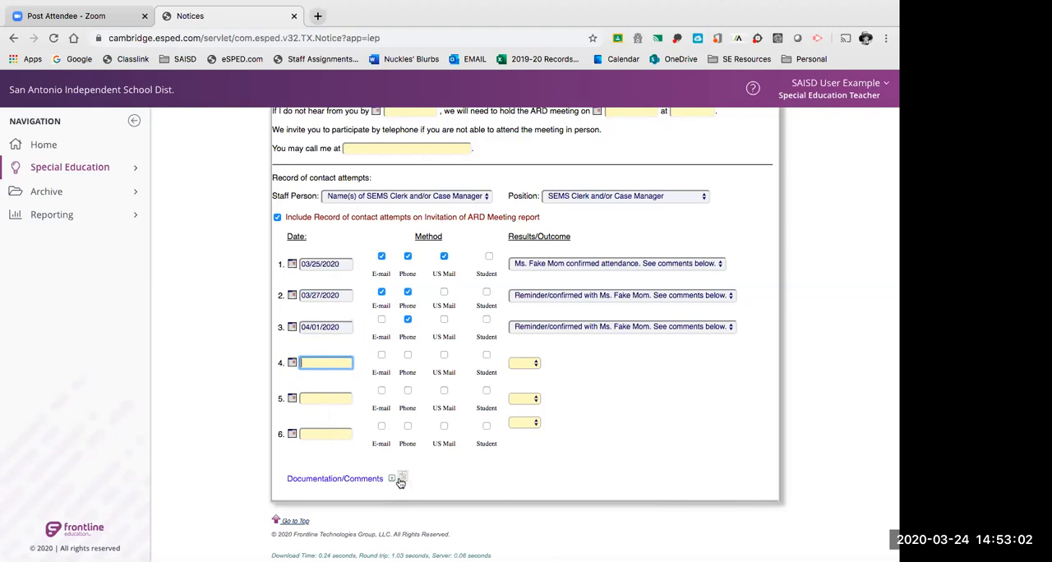
pyautogui.click(450, 475)
pyautogui.click(335, 326)
pyautogui.click(326, 298)
pyautogui.click(326, 264)
pyautogui.click(324, 295)
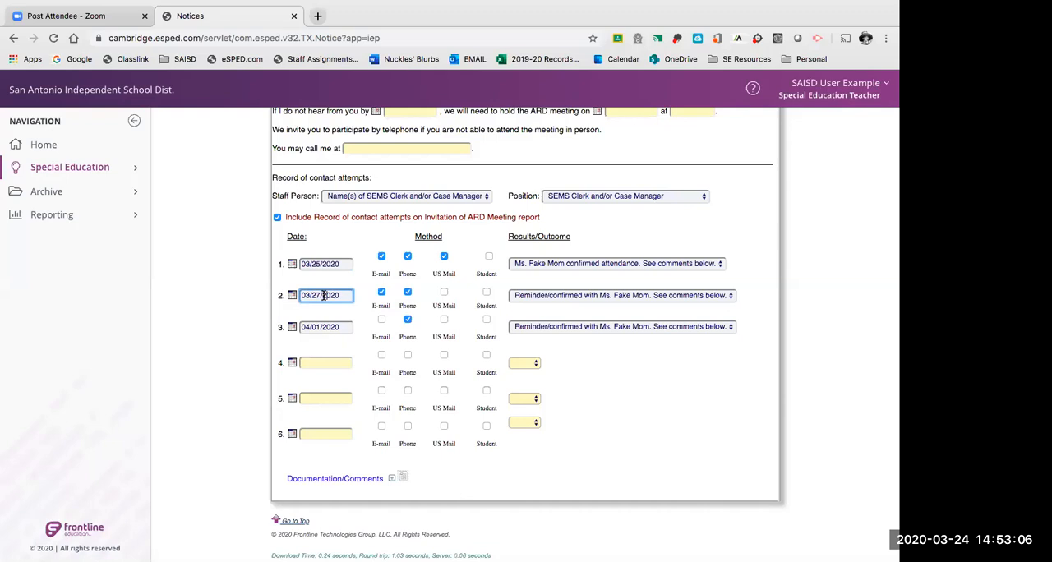
pyautogui.click(325, 327)
pyautogui.click(352, 295)
pyautogui.click(346, 264)
pyautogui.click(345, 297)
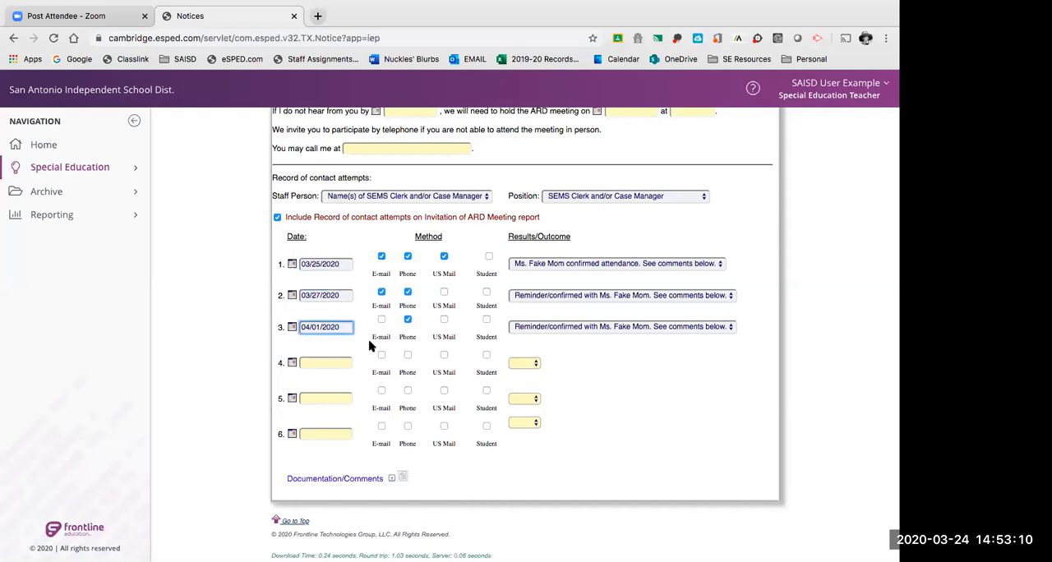
# Open the full Documentation/Comments text and examine how the 03/25/2020 attempt and Contact 1 are documented.
pyautogui.scroll(-1, 366, 361)
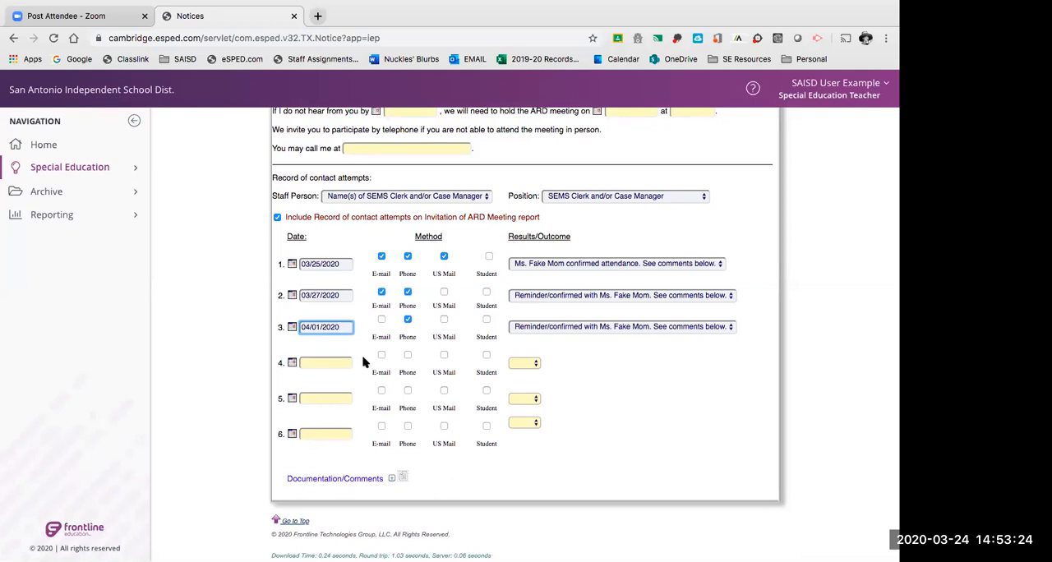
pyautogui.click(402, 480)
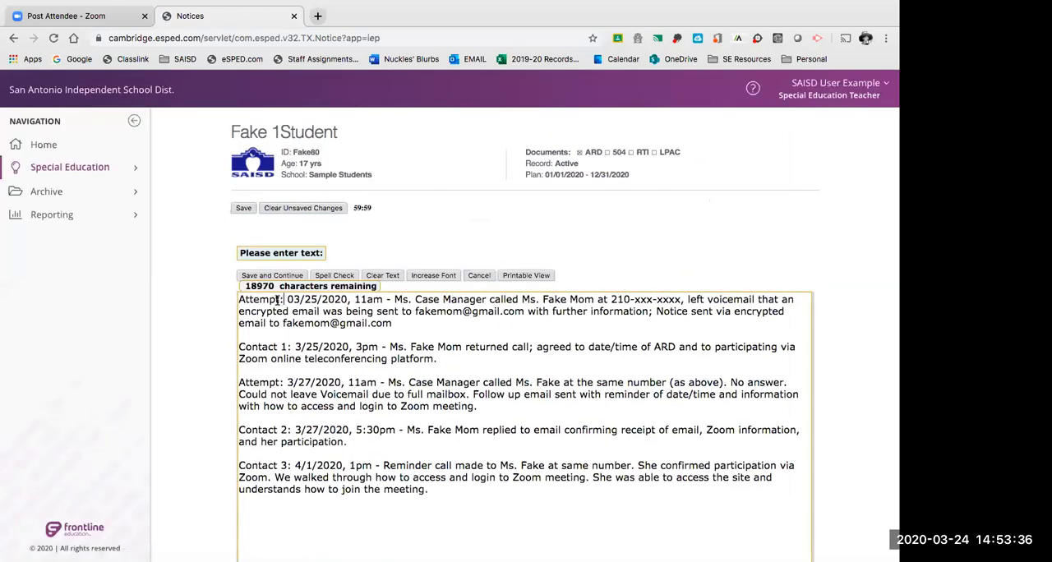
pyautogui.moveTo(284, 299); pyautogui.dragTo(234, 303)
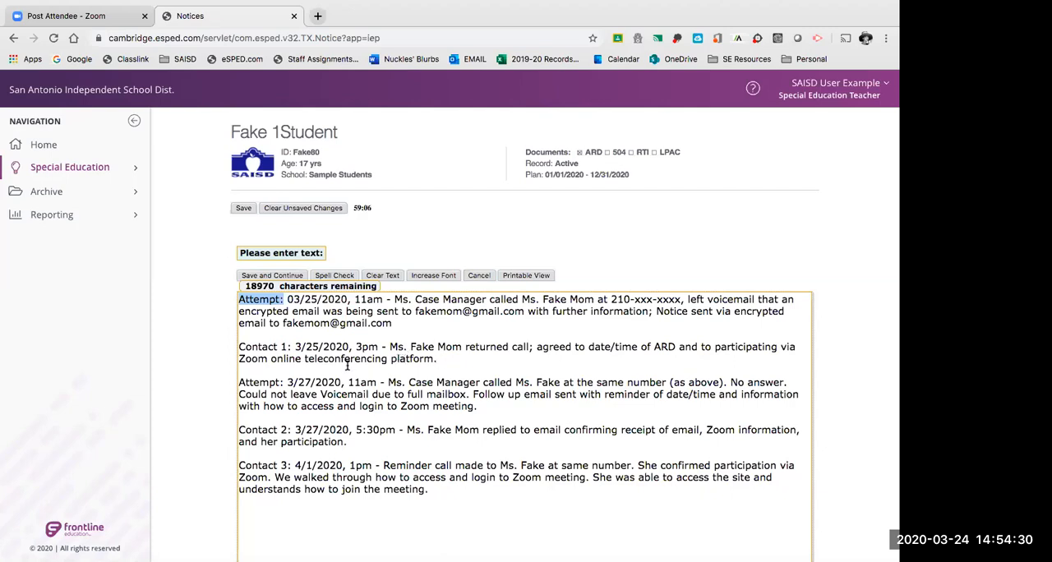
pyautogui.scroll(-2, 348, 365)
pyautogui.scroll(-1, 348, 365)
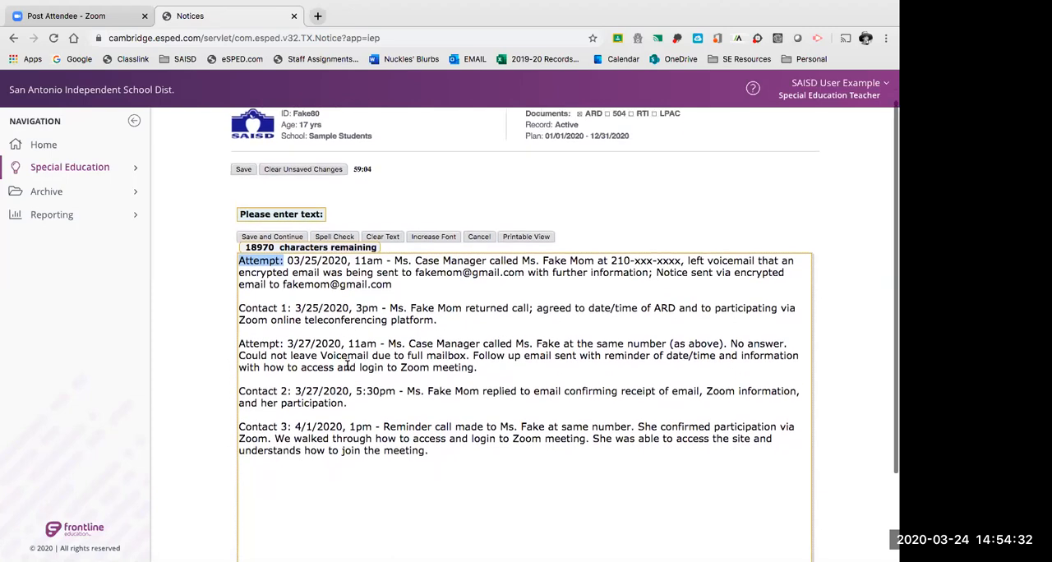
# Read the 3/27/2020 attempt and the Contact 2 and Contact 3 entries in the documentation text.
pyautogui.moveTo(239, 327); pyautogui.dragTo(341, 327)
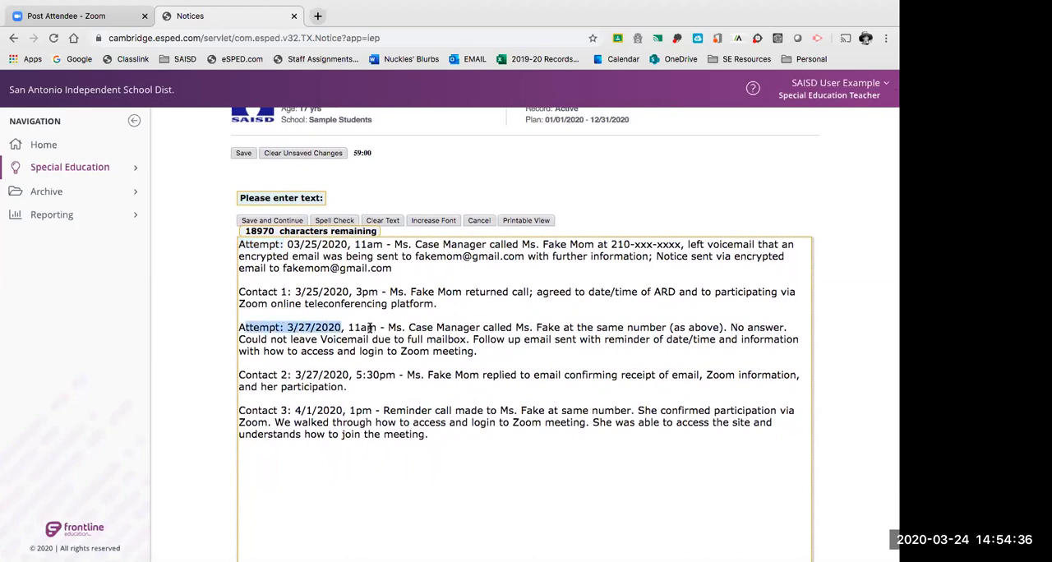
pyautogui.scroll(-1, 502, 345)
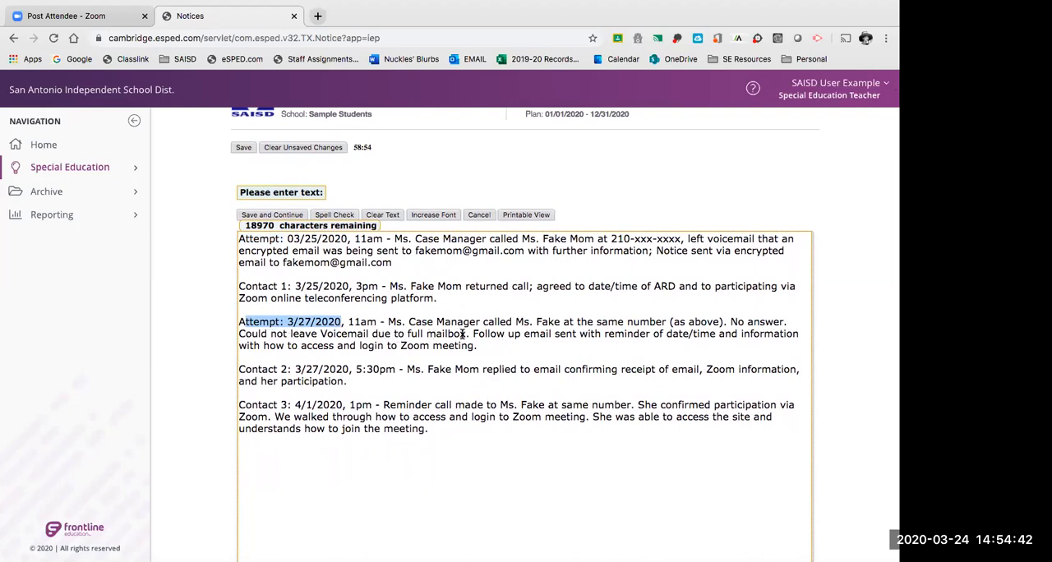
pyautogui.scroll(-1, 468, 329)
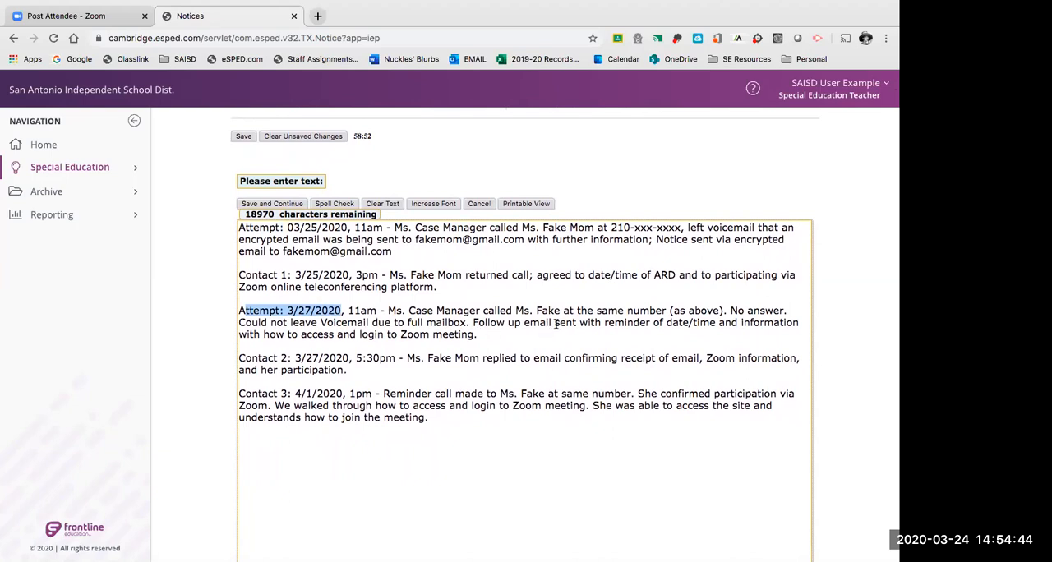
pyautogui.scroll(-2, 570, 321)
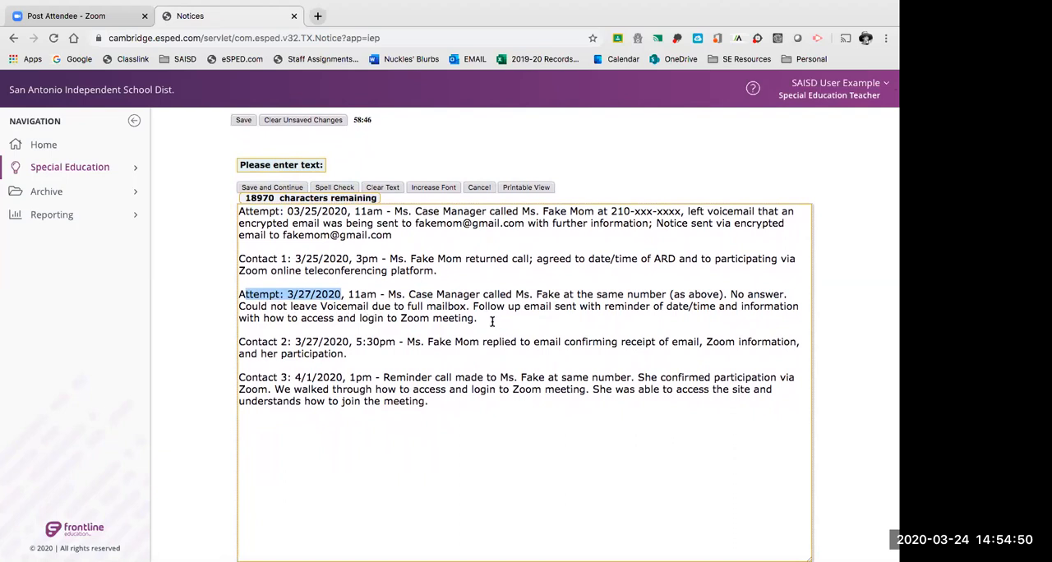
pyautogui.scroll(-1, 492, 321)
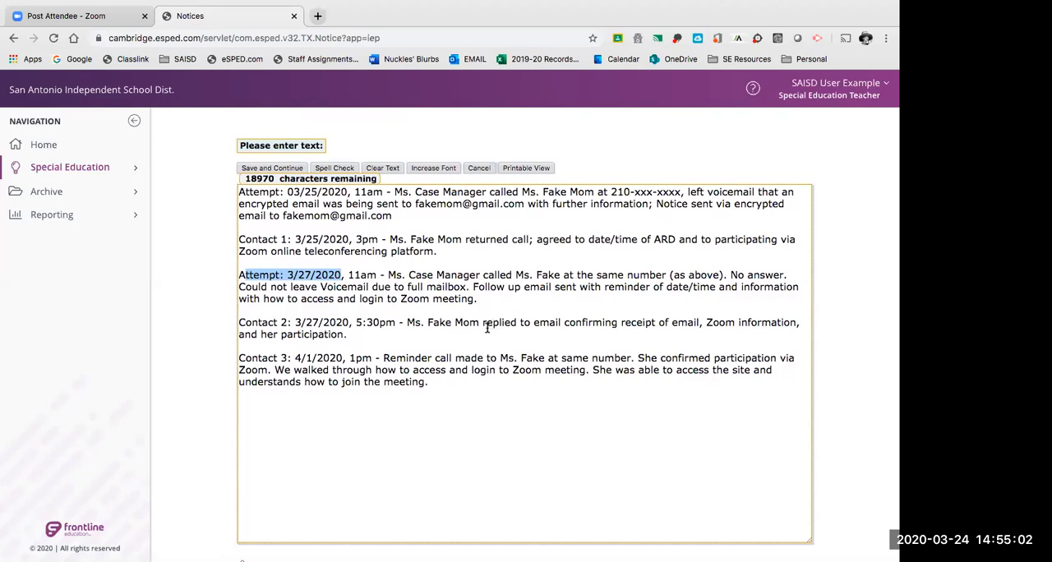
pyautogui.scroll(-2, 486, 386)
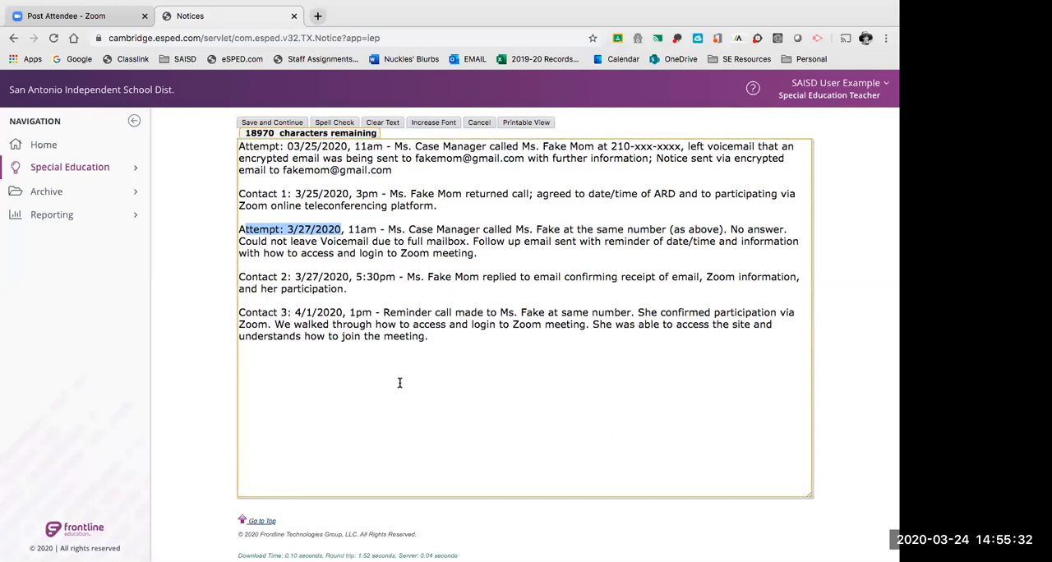
# Save the contact documentation and return to the beginning of the Invitation to ARD Meeting - 3 screen.
pyautogui.click(438, 336)
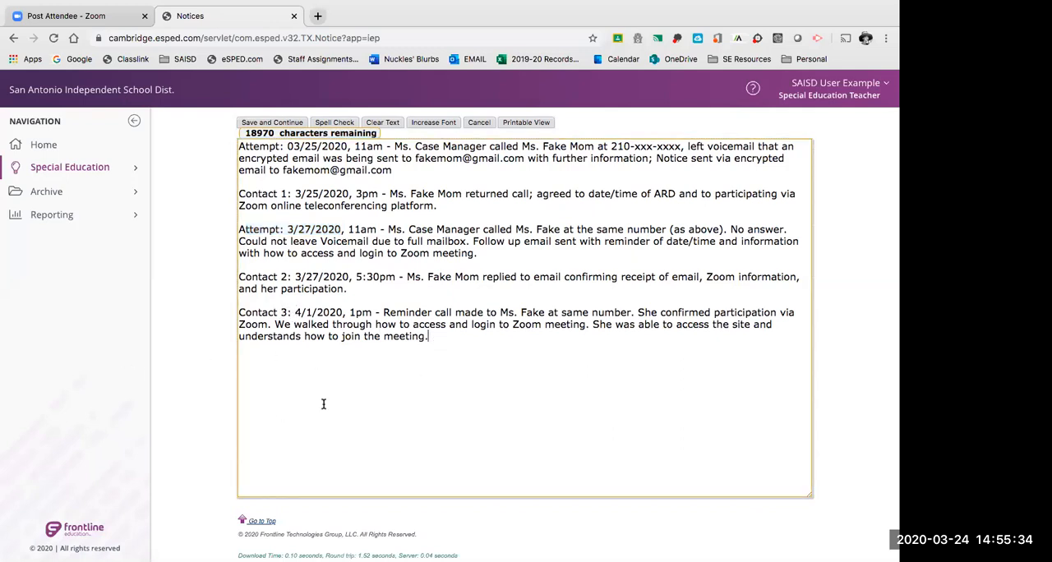
pyautogui.scroll(3, 333, 369)
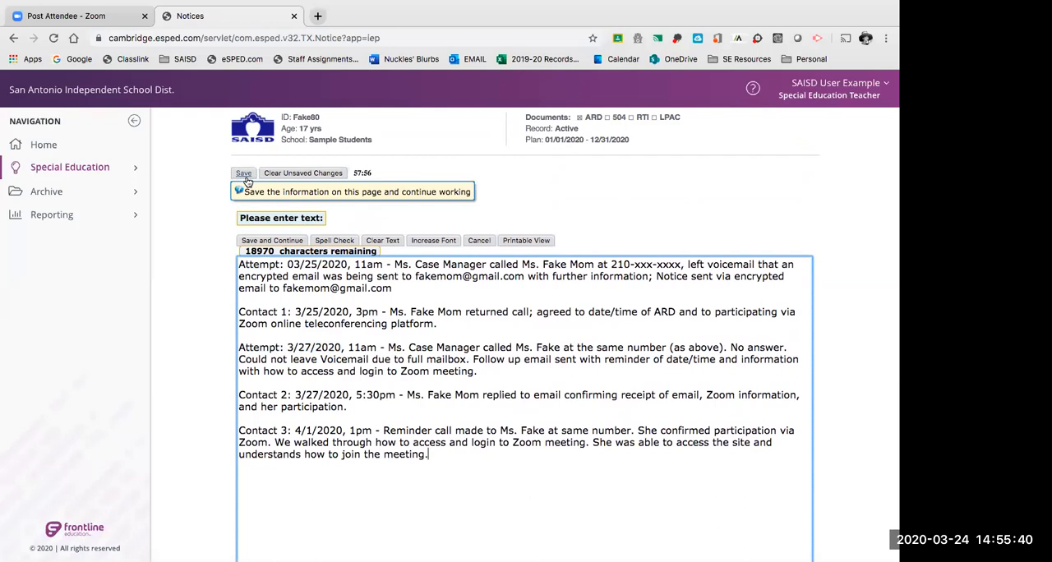
pyautogui.click(244, 174)
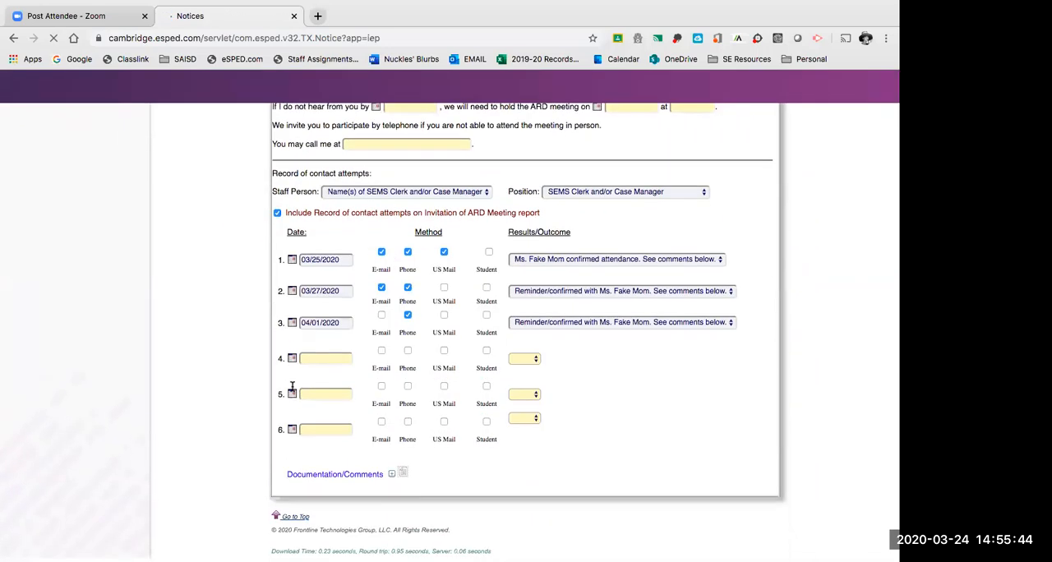
pyautogui.scroll(8, 292, 392)
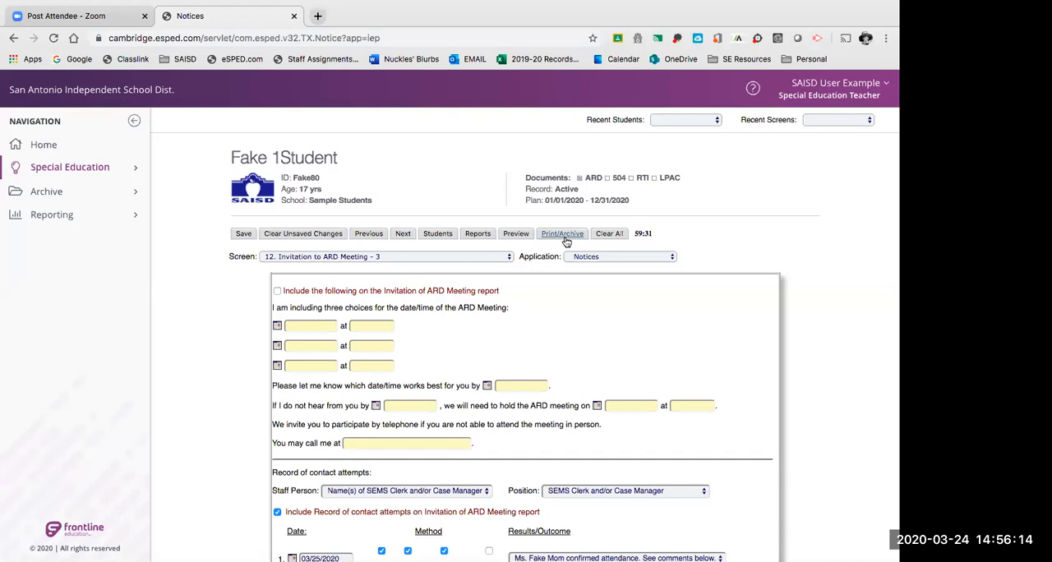
# Generate the final copy of the Invitation to ARD Meeting report in English for printing or archiving.
pyautogui.scroll(-1, 566, 240)
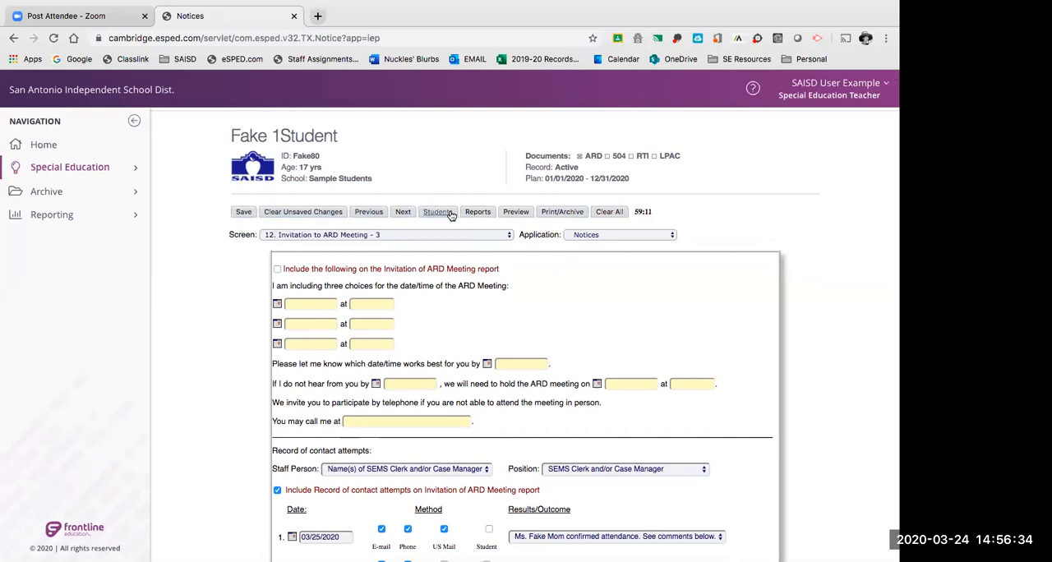
pyautogui.click(561, 213)
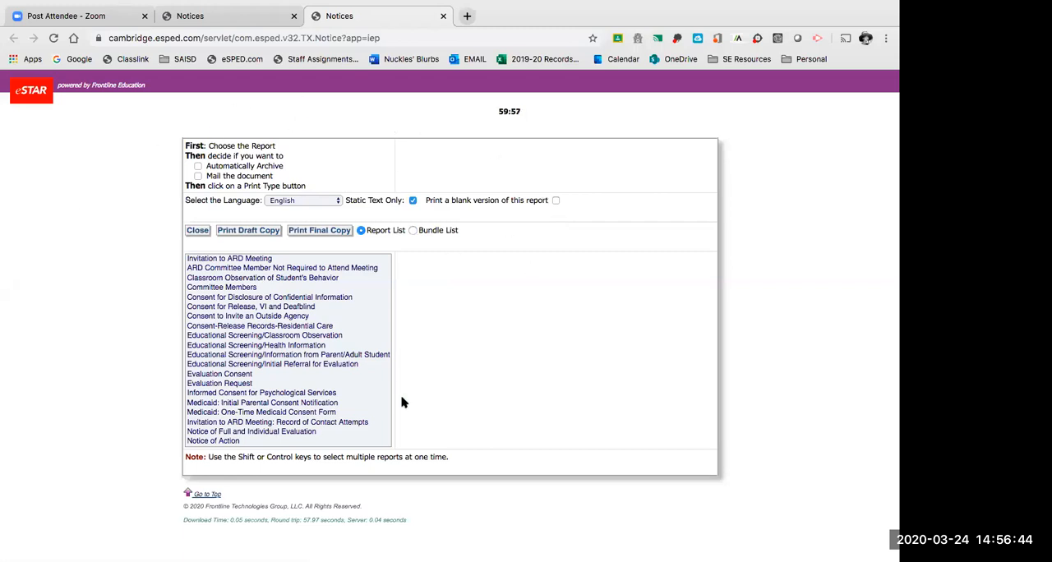
pyautogui.click(254, 261)
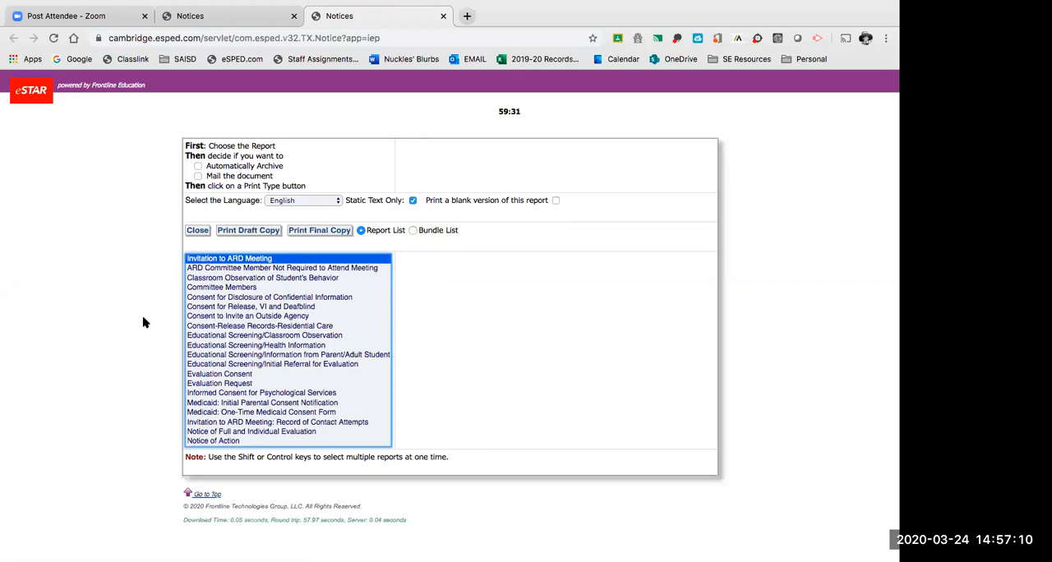
pyautogui.click(301, 203)
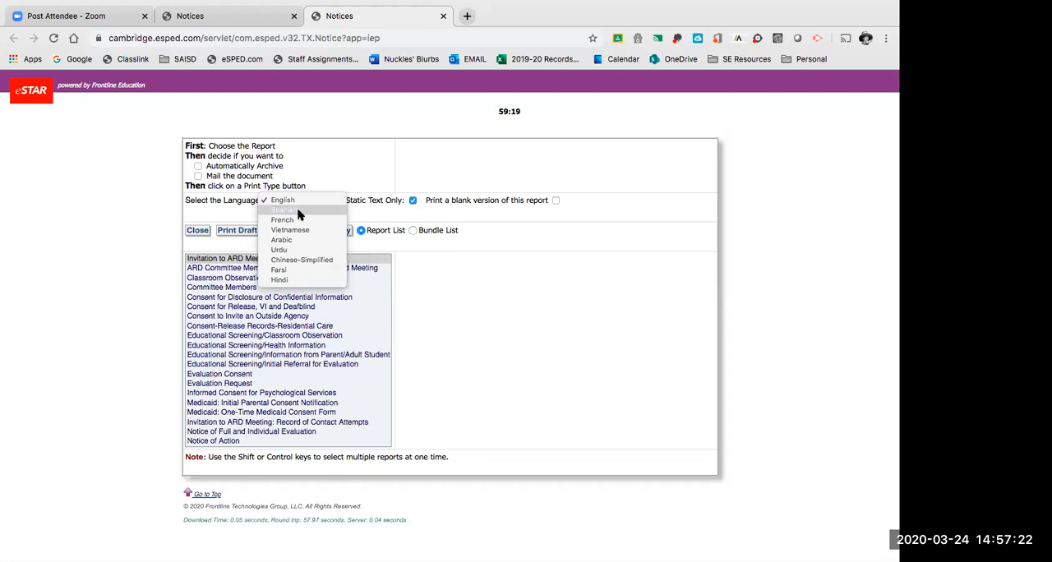
pyautogui.click(345, 155)
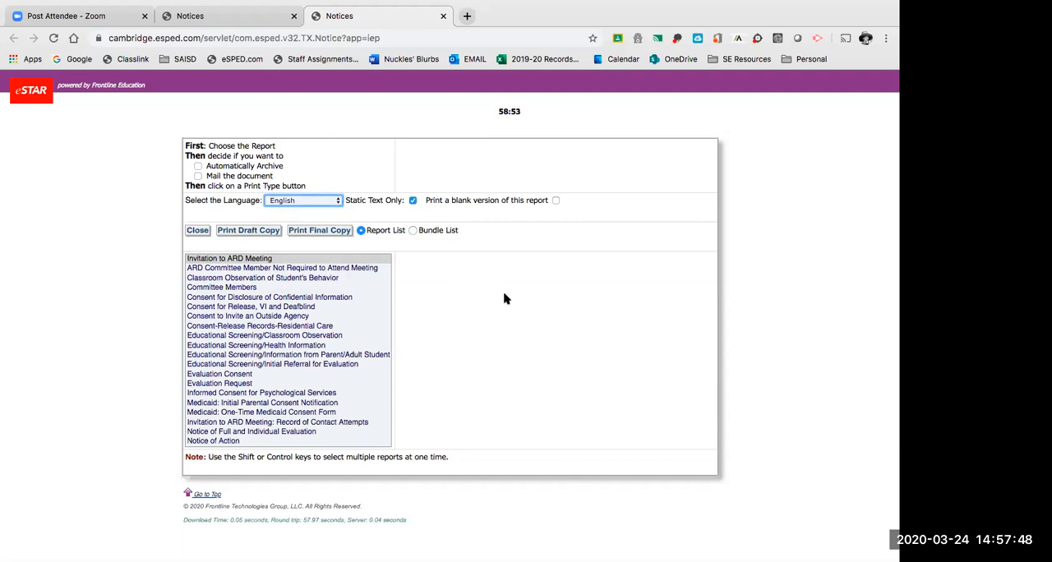
pyautogui.click(322, 233)
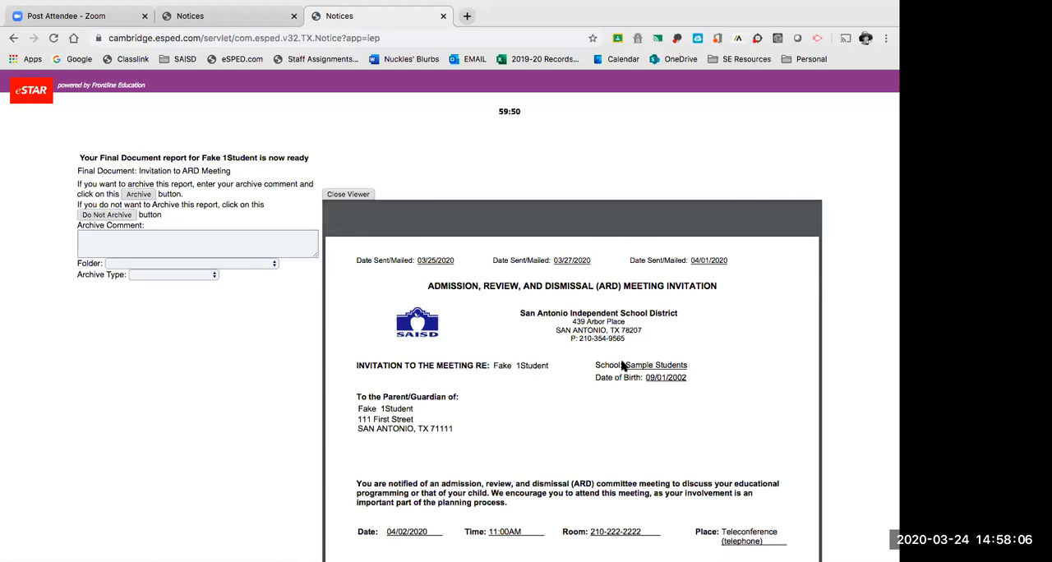
# Skim the final report from the meeting details through the contact attempts and Documentation/Comments, and return to its first page.
pyautogui.scroll(-10, 622, 365)
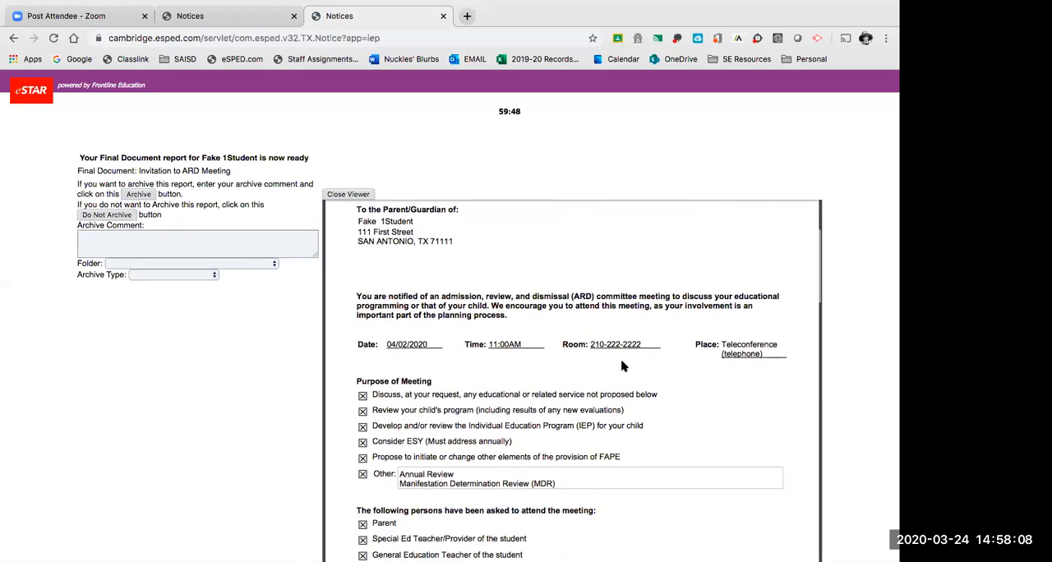
pyautogui.scroll(-10, 622, 364)
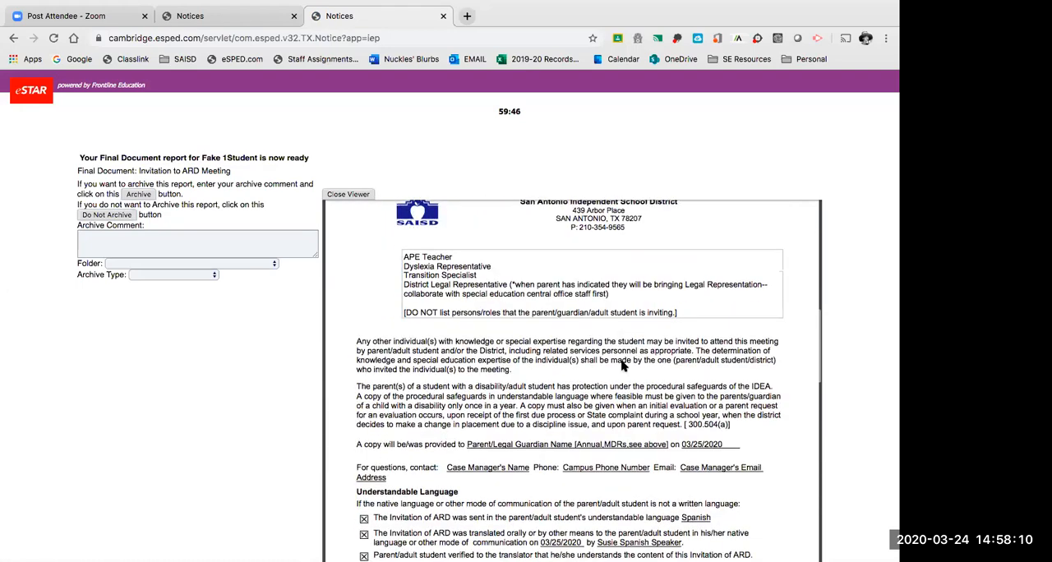
pyautogui.scroll(-10, 622, 365)
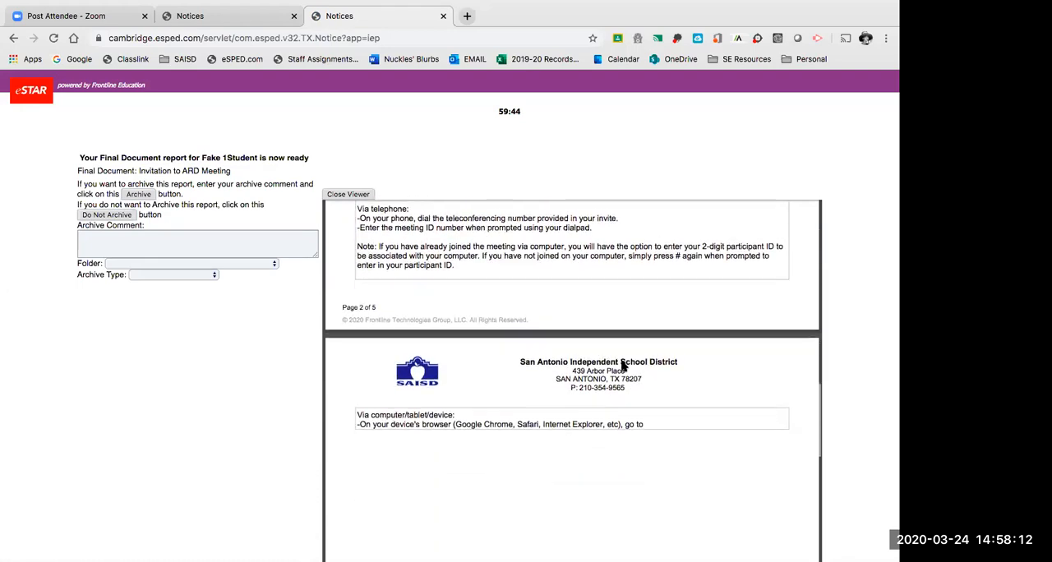
pyautogui.scroll(-10, 622, 365)
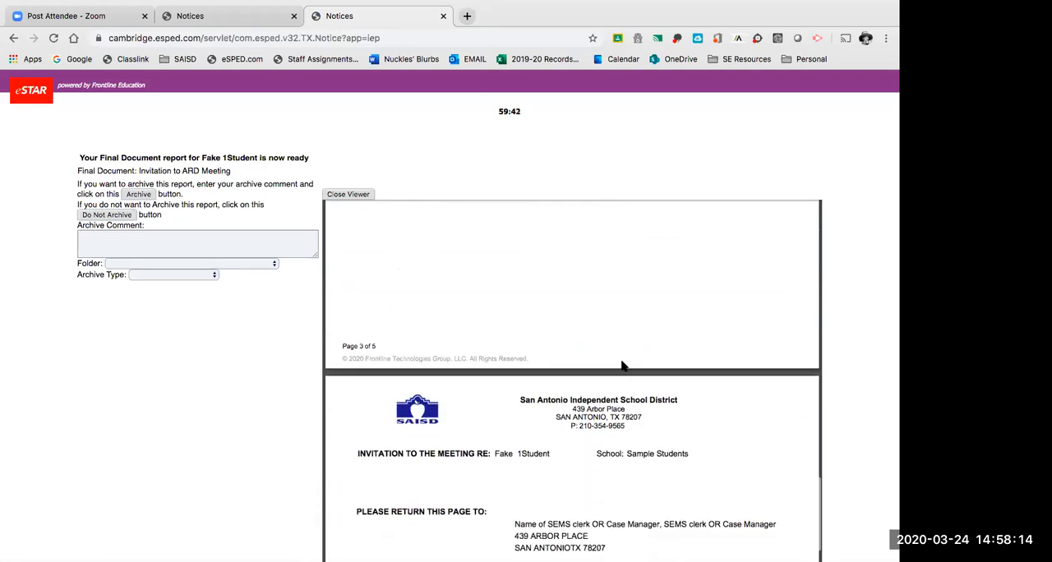
pyautogui.scroll(-10, 622, 365)
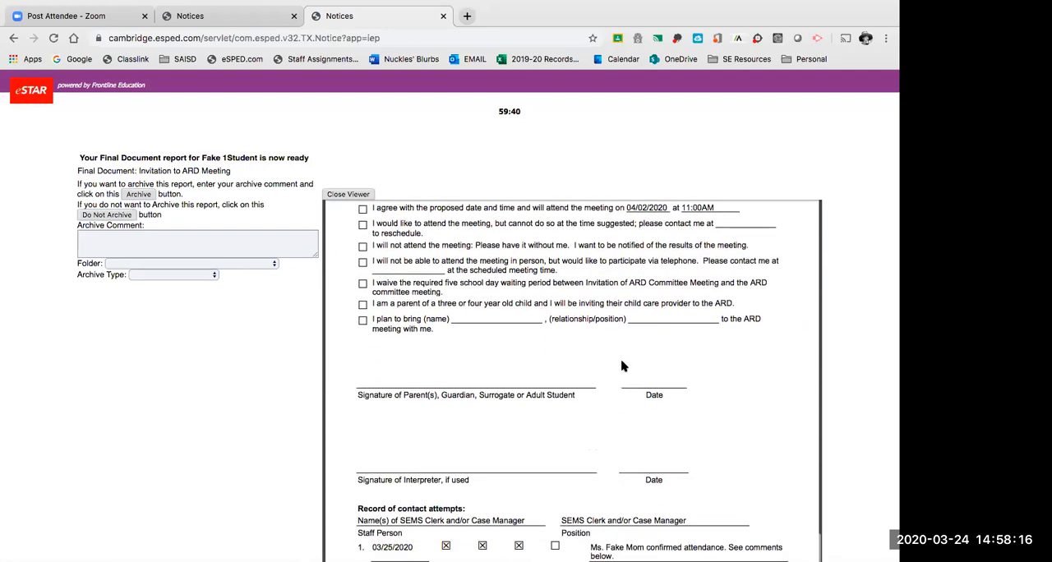
pyautogui.scroll(-10, 622, 364)
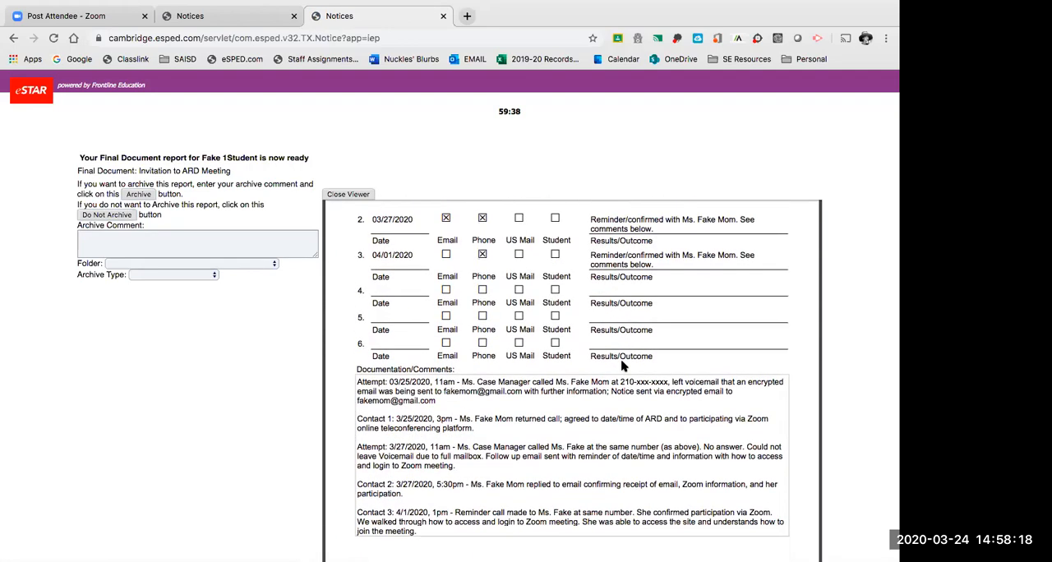
pyautogui.scroll(10, 622, 365)
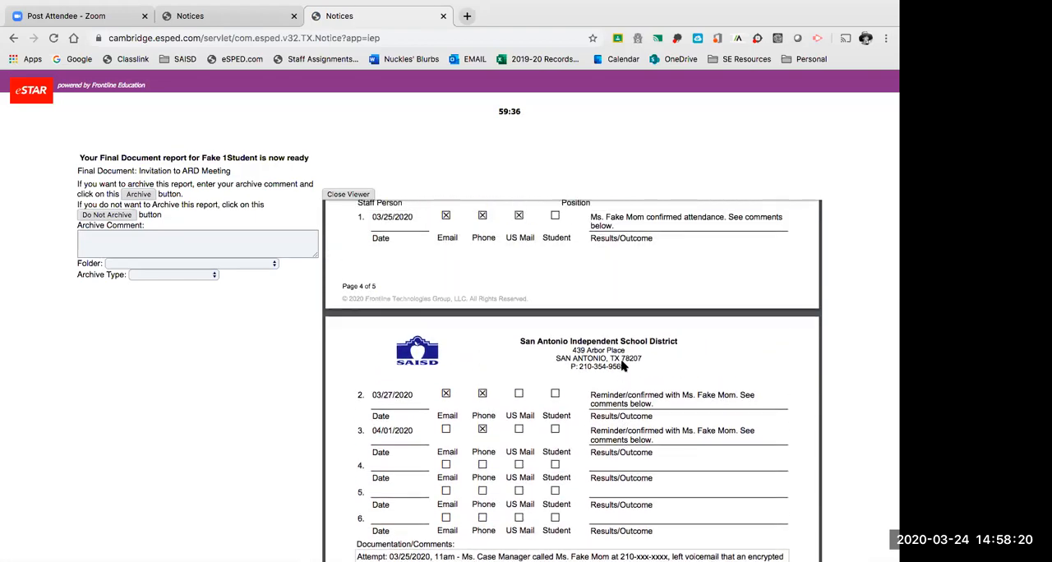
pyautogui.scroll(20, 622, 365)
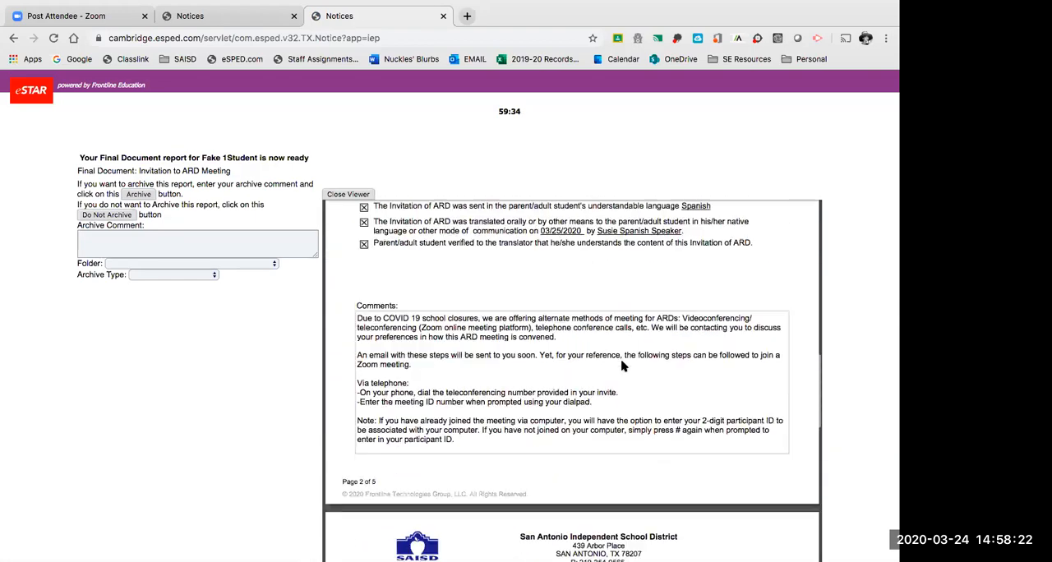
pyautogui.scroll(10, 622, 364)
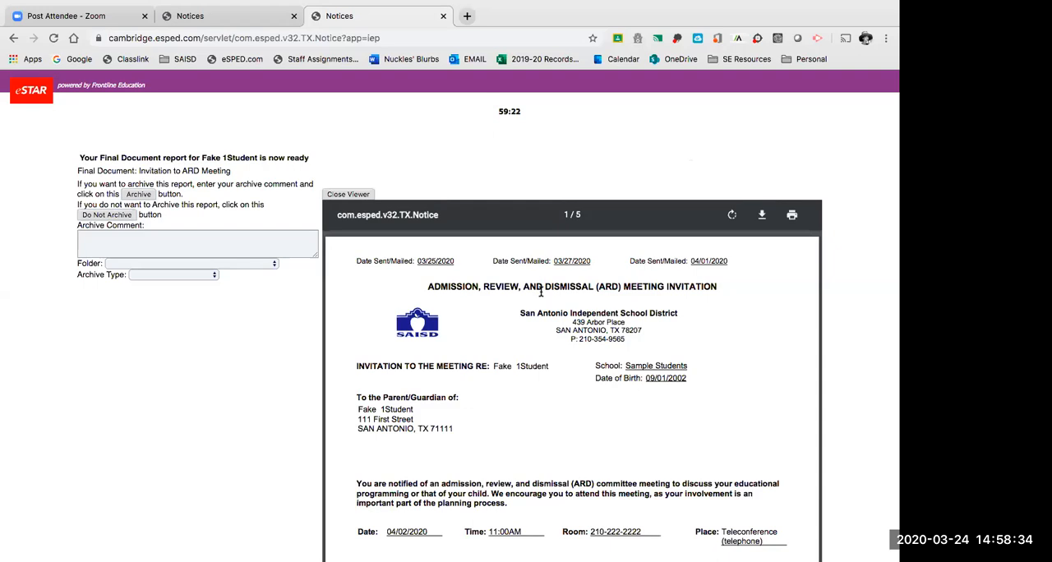
# Examine the parent/guardian address block, the meeting details and purpose, and the remaining pages of the invitation.
pyautogui.scroll(-3, 541, 291)
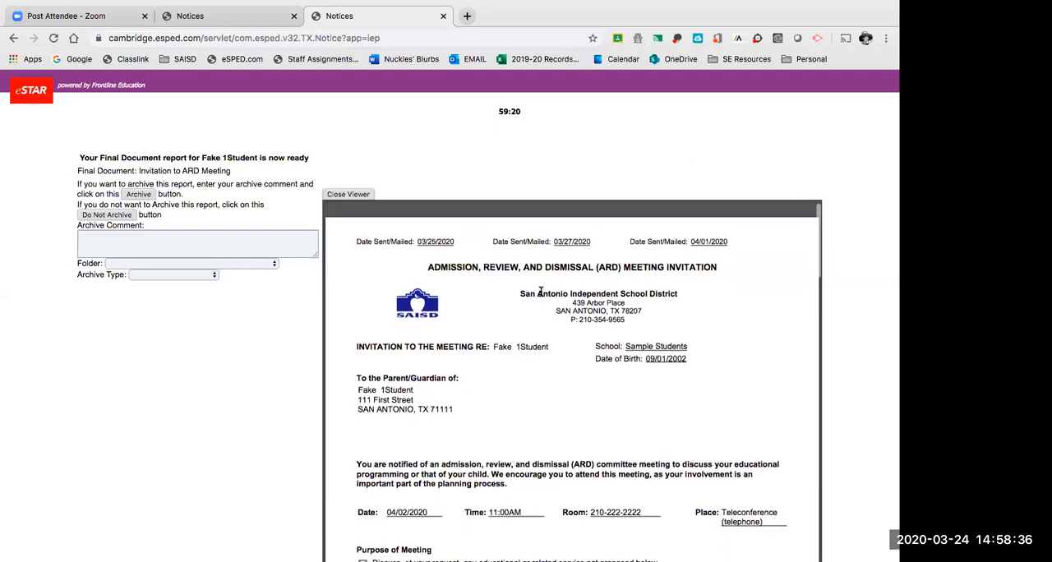
pyautogui.scroll(2, 541, 291)
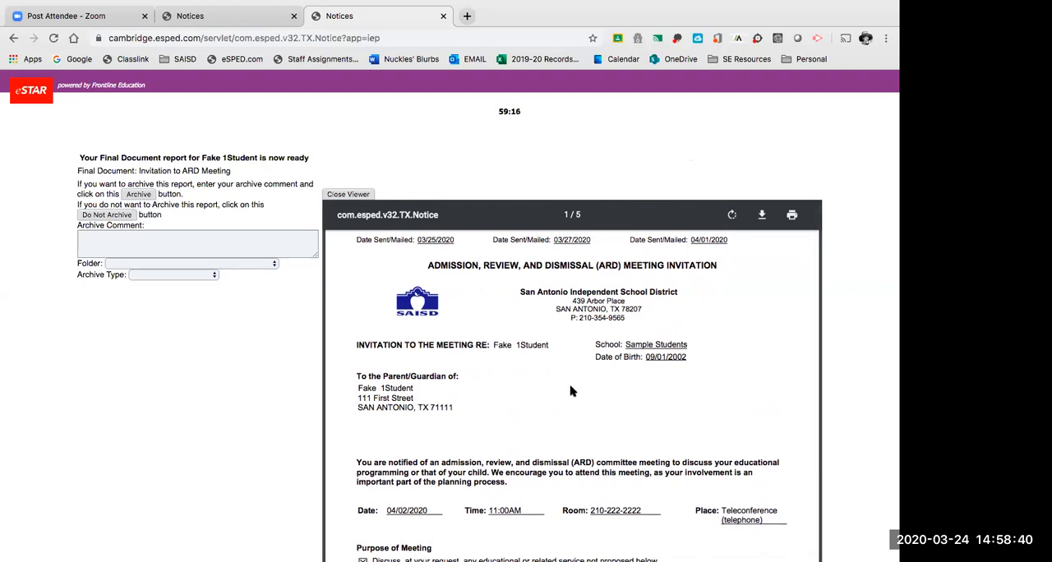
pyautogui.scroll(-2, 571, 390)
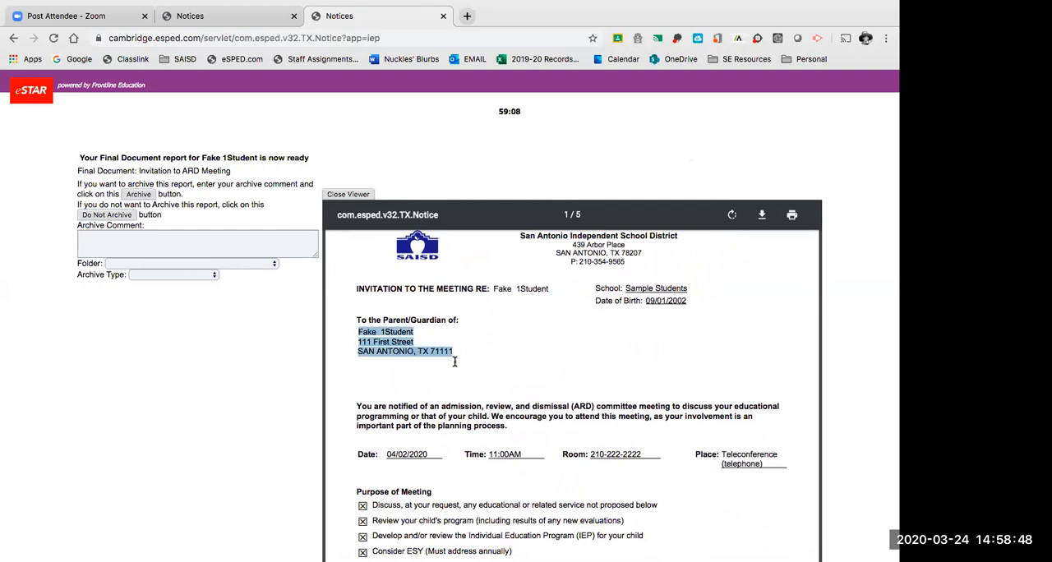
pyautogui.scroll(-4, 454, 361)
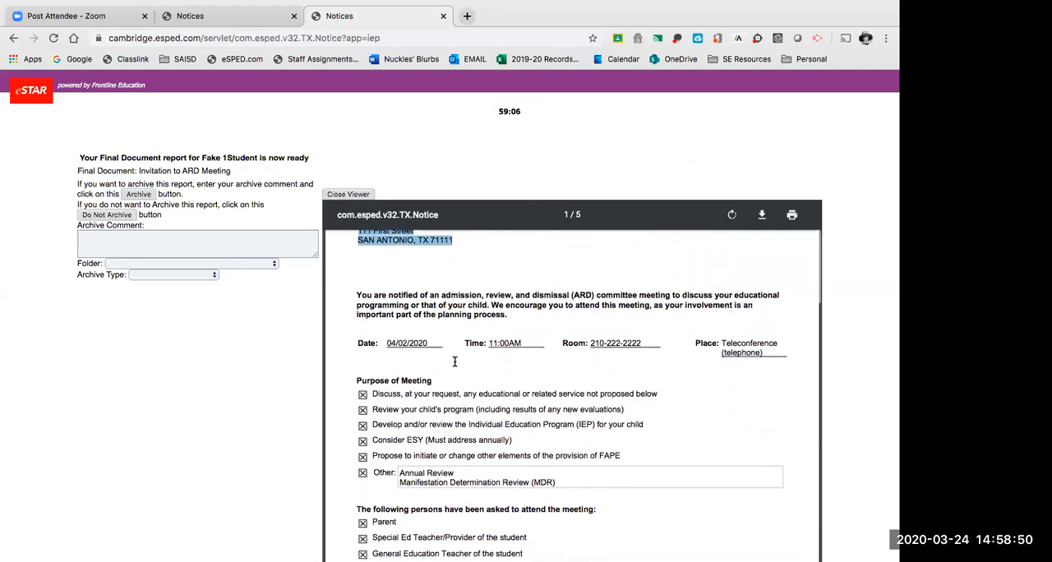
pyautogui.scroll(-5, 454, 362)
pyautogui.scroll(-5, 455, 361)
pyautogui.scroll(-10, 455, 361)
pyautogui.scroll(-6, 454, 362)
pyautogui.scroll(-8, 454, 362)
pyautogui.scroll(20, 455, 361)
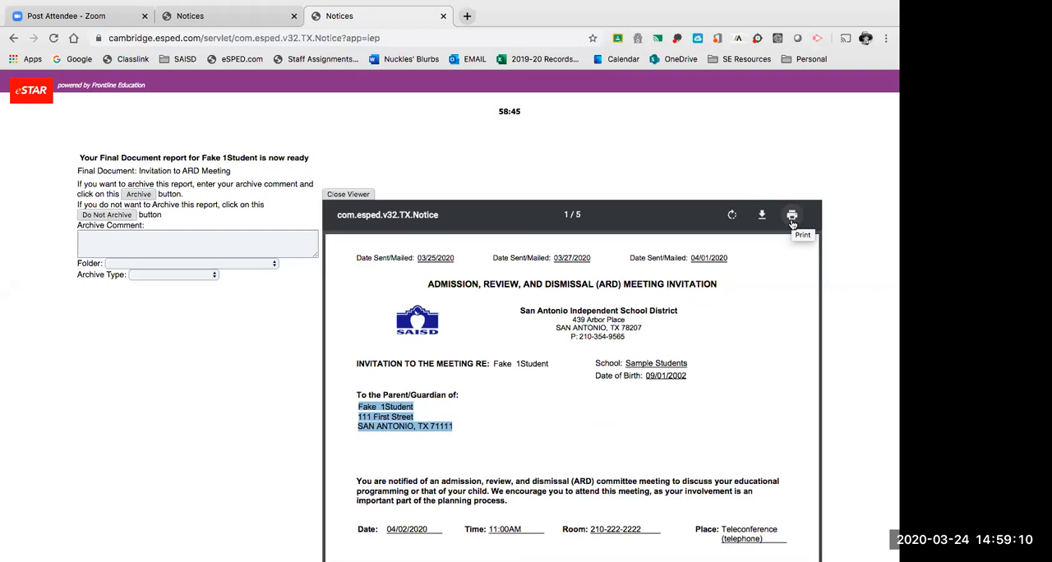
# Review the print destinations for the invitation, select the Samsung M2020 Series printer, and cancel printing.
pyautogui.click(792, 221)
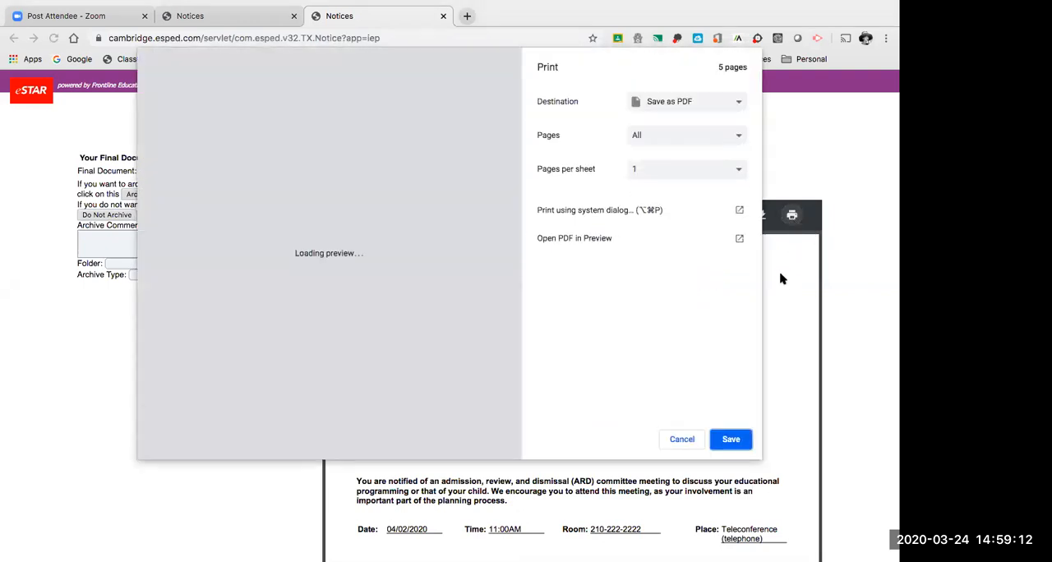
pyautogui.click(721, 103)
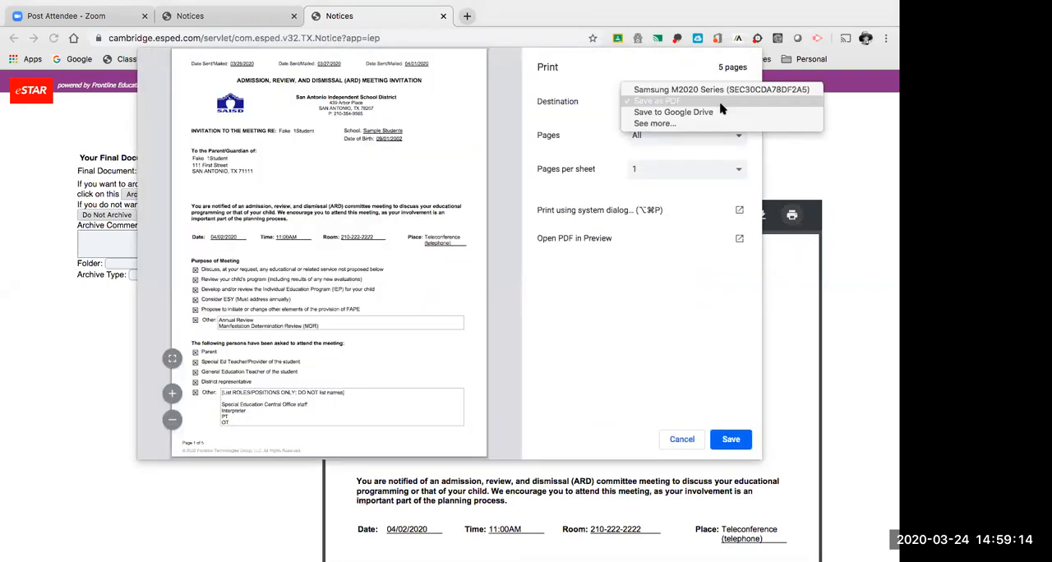
pyautogui.click(721, 104)
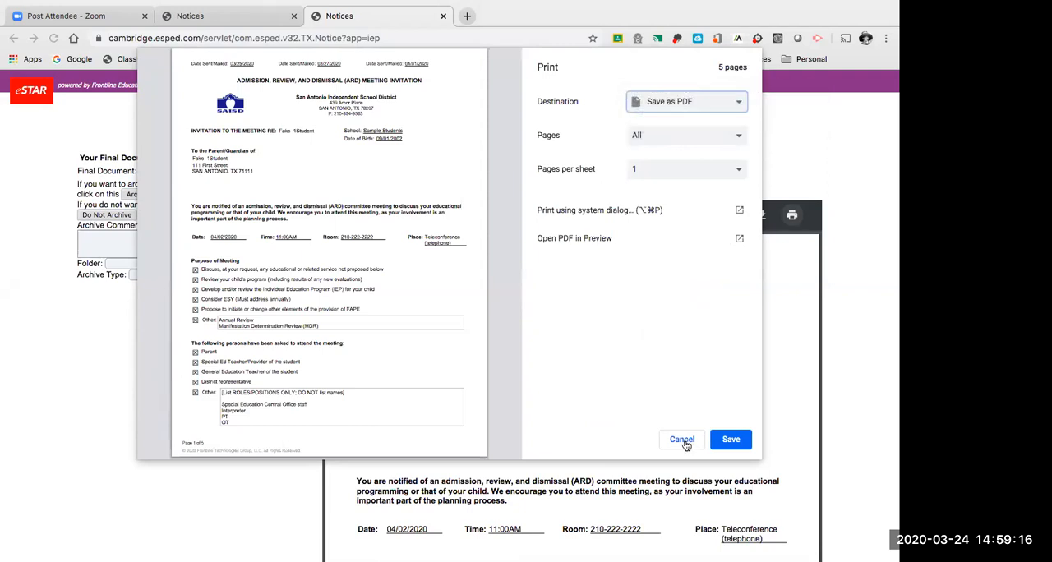
pyautogui.click(656, 101)
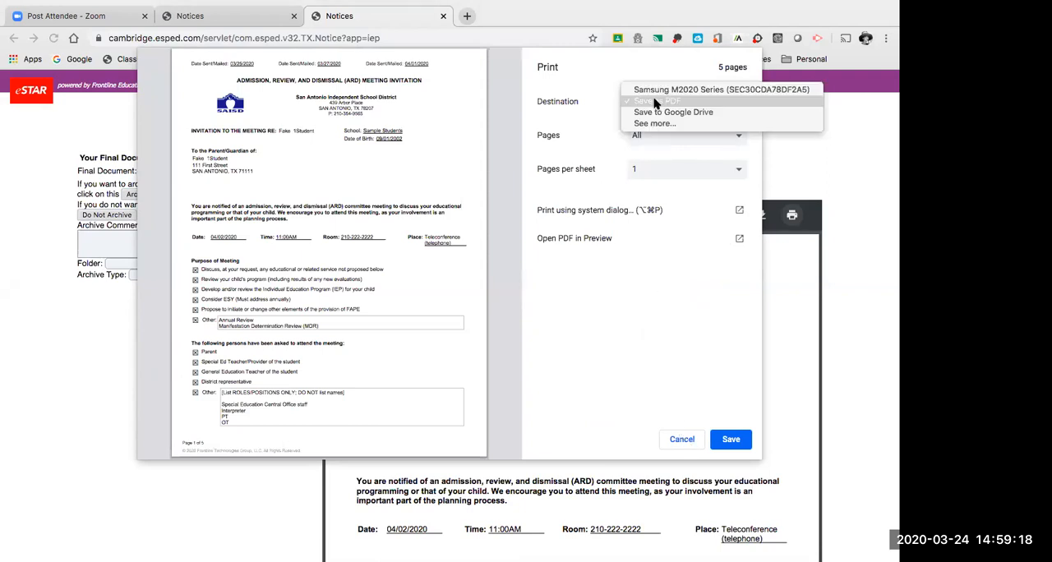
pyautogui.click(657, 90)
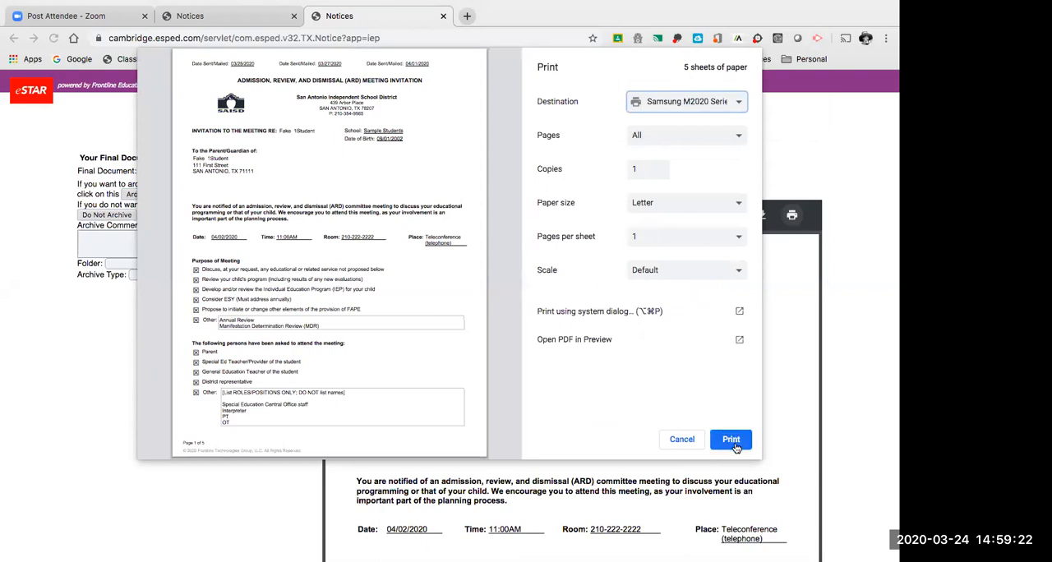
pyautogui.click(681, 445)
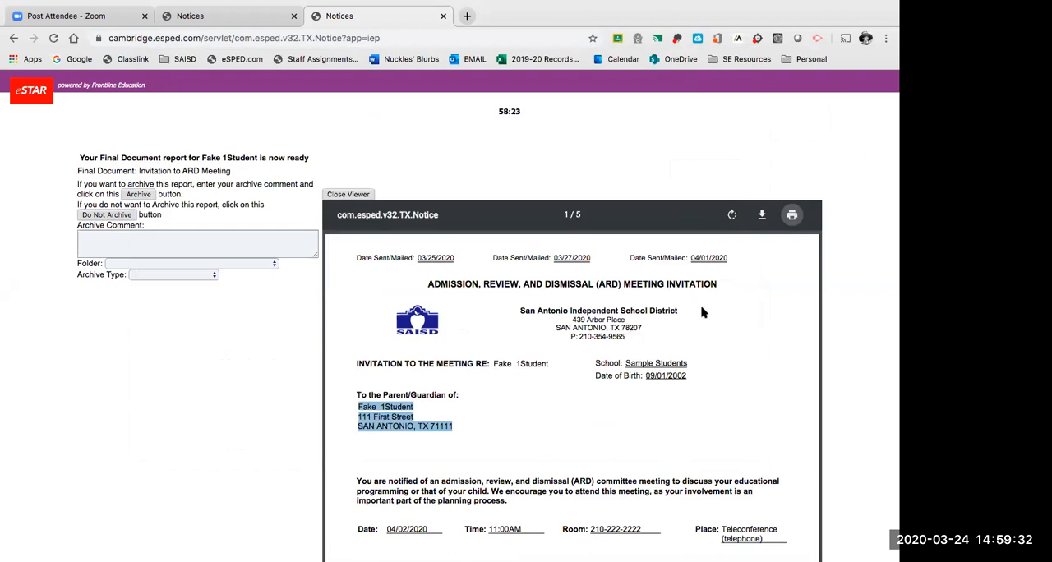
# Recheck the sent/mailed dates and the second-page contact and language details, returning to the first page of the invitation.
pyautogui.scroll(-1, 838, 304)
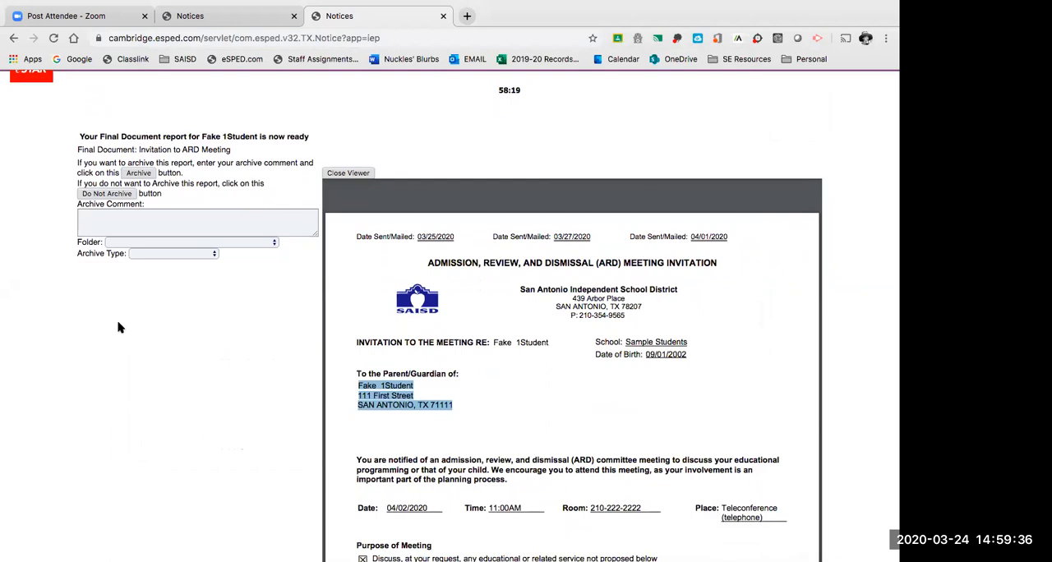
pyautogui.click(424, 237)
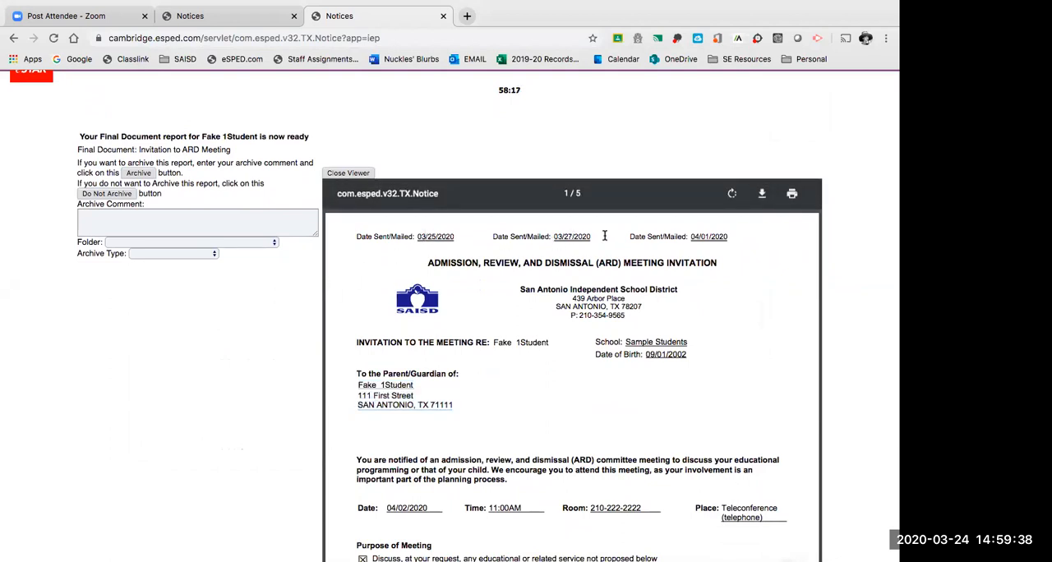
pyautogui.scroll(-15, 515, 395)
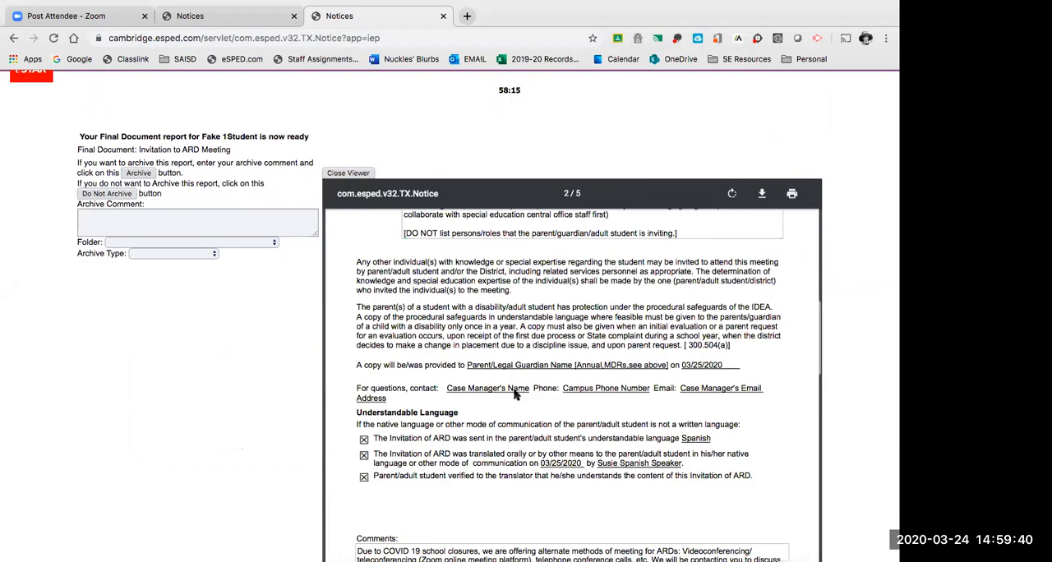
pyautogui.scroll(15, 515, 395)
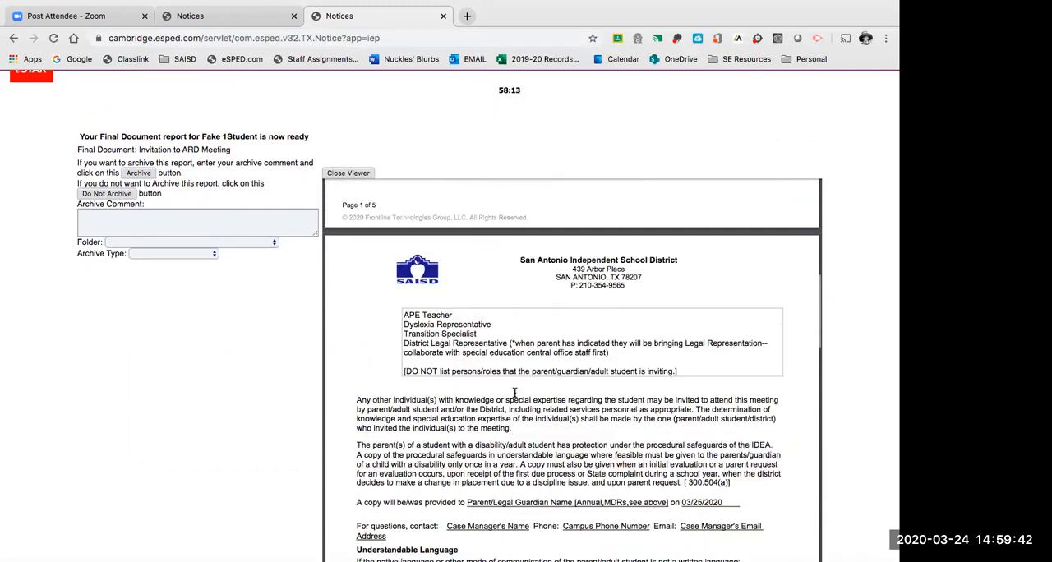
pyautogui.scroll(-1, 514, 393)
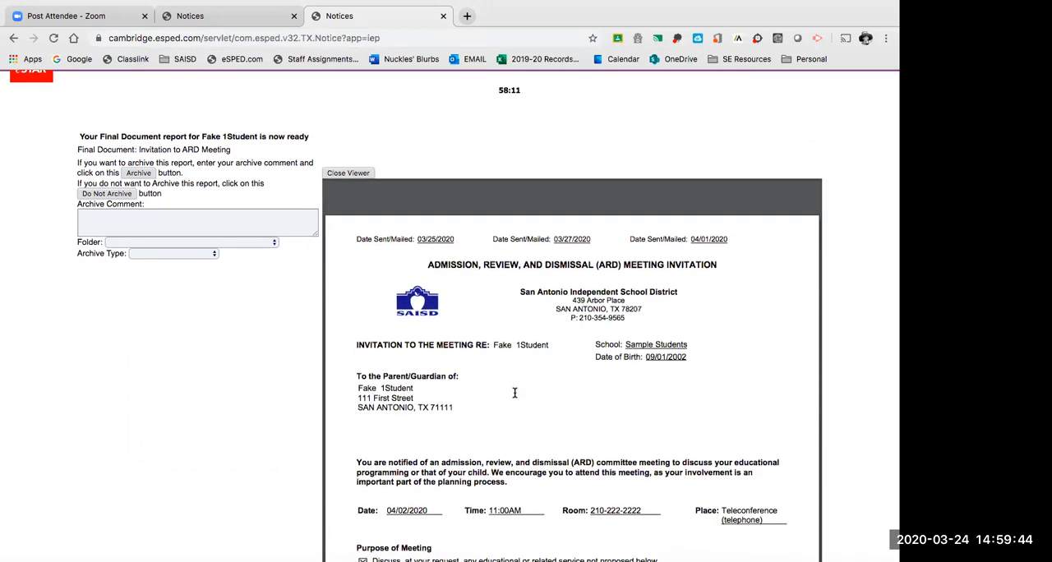
# Enter the archive comment "Invitation_04/02/2020", copying the meeting date from the report.
pyautogui.click(215, 221)
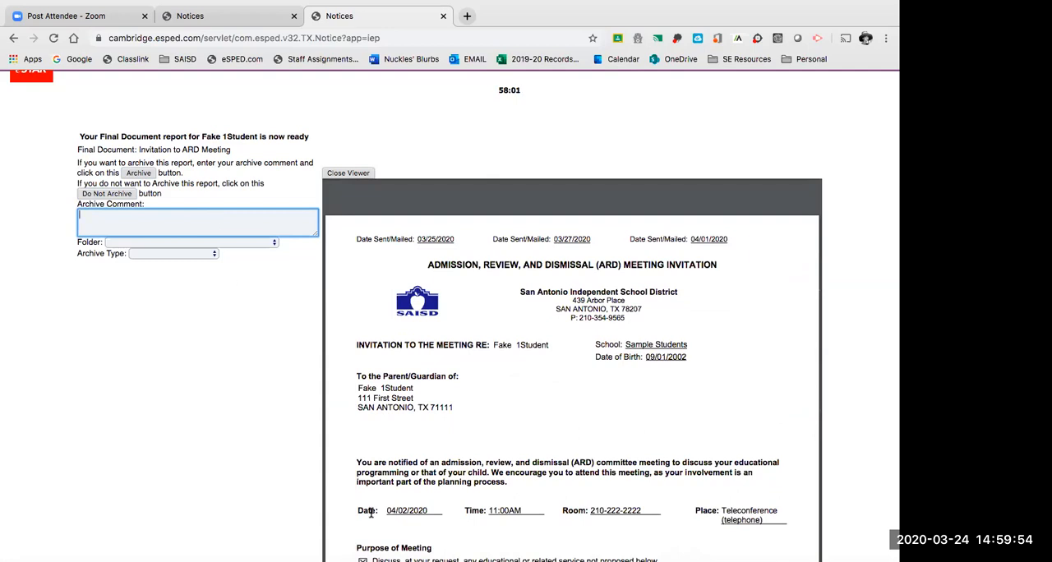
pyautogui.moveTo(386, 510); pyautogui.dragTo(429, 510)
pyautogui.hotkey('ctrl', 'c')
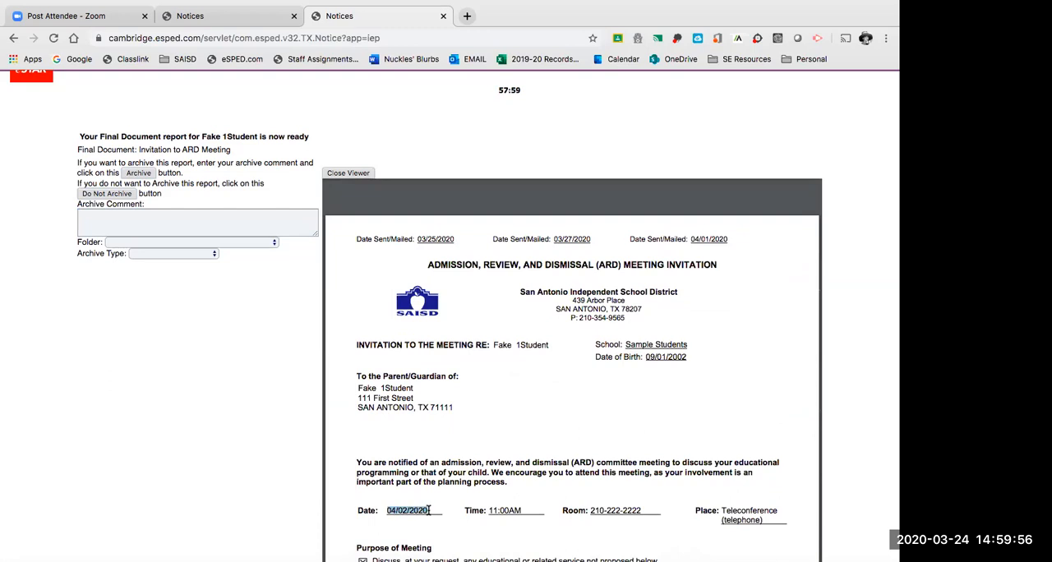
pyautogui.click(100, 219)
pyautogui.write('In')
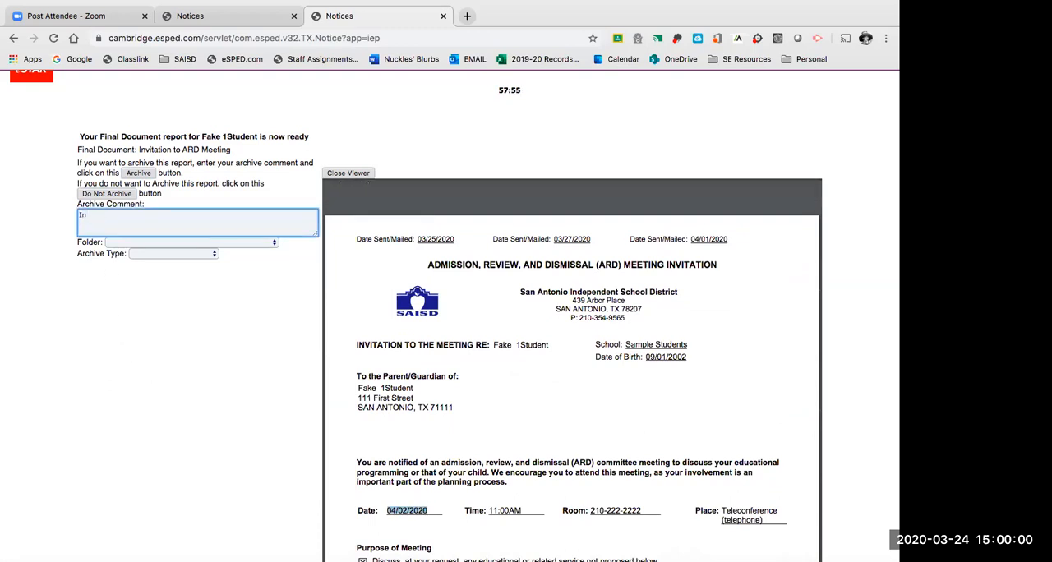
pyautogui.write('vitation_')
pyautogui.hotkey('ctrl', 'v')
pyautogui.moveTo(78, 214); pyautogui.dragTo(107, 217)
pyautogui.click(166, 216)
pyautogui.moveTo(78, 215); pyautogui.dragTo(170, 217)
pyautogui.click(170, 217)
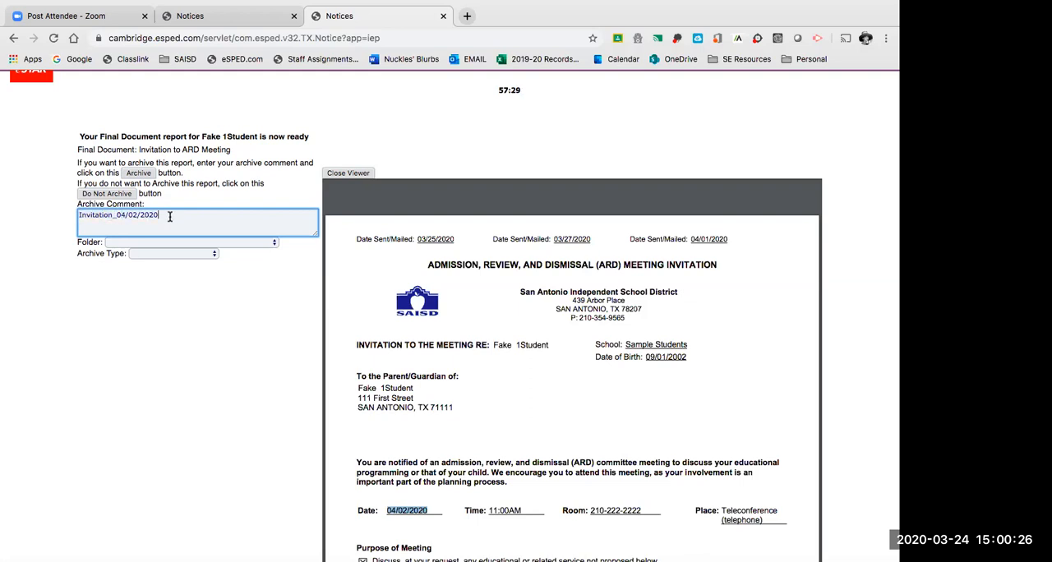
# Complete the archive comment as "Invitation_04/02/2020_Annual" and assign the report to the ARD 2019-2020 folder.
pyautogui.write('_Annual')
pyautogui.click(141, 242)
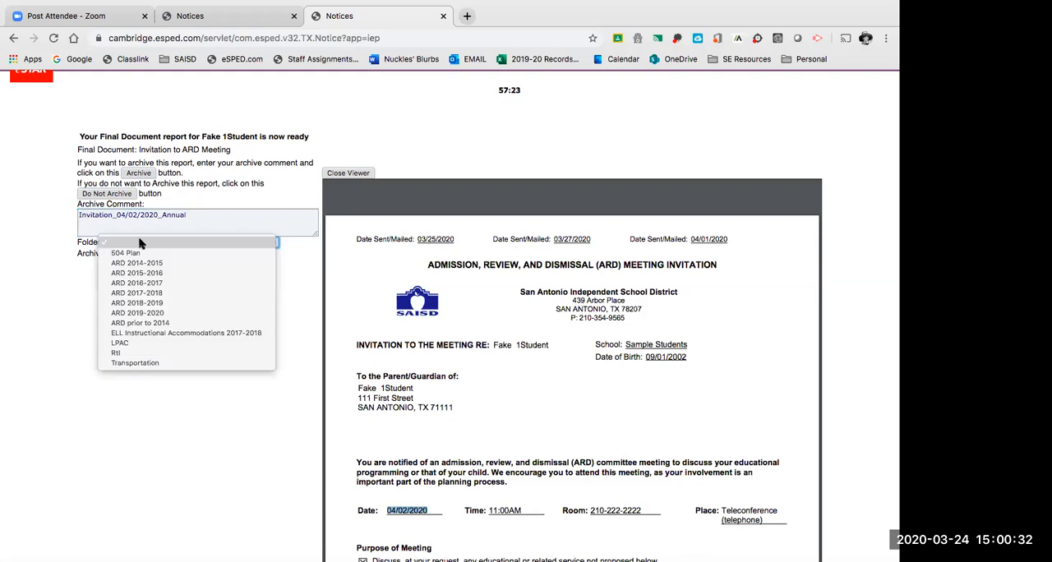
pyautogui.click(148, 317)
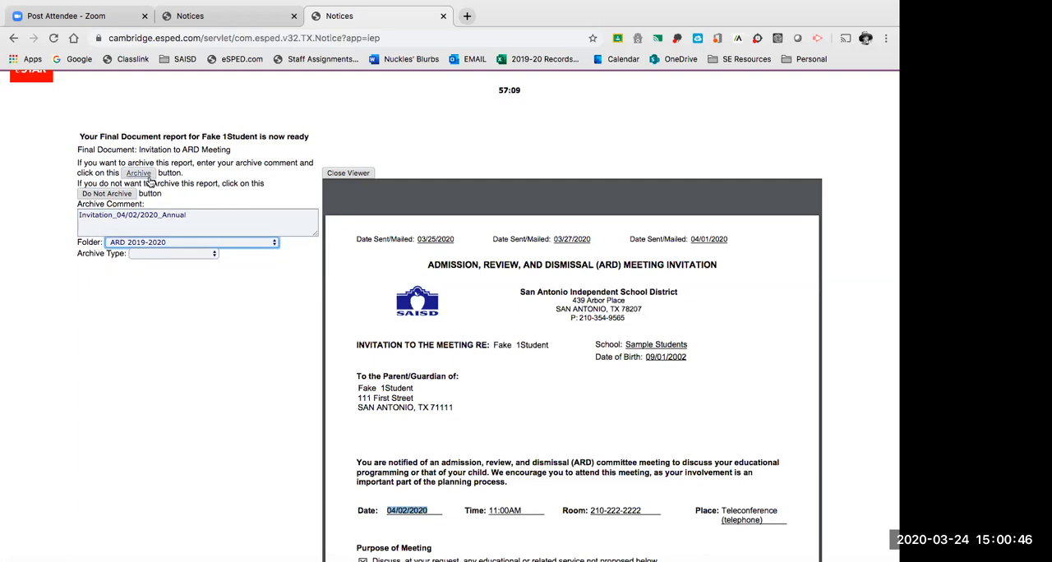
# Recheck the archive comment, archive the invitation, and close the finished report's tab.
pyautogui.moveTo(80, 215); pyautogui.dragTo(184, 216)
pyautogui.click(116, 215)
pyautogui.click(230, 202)
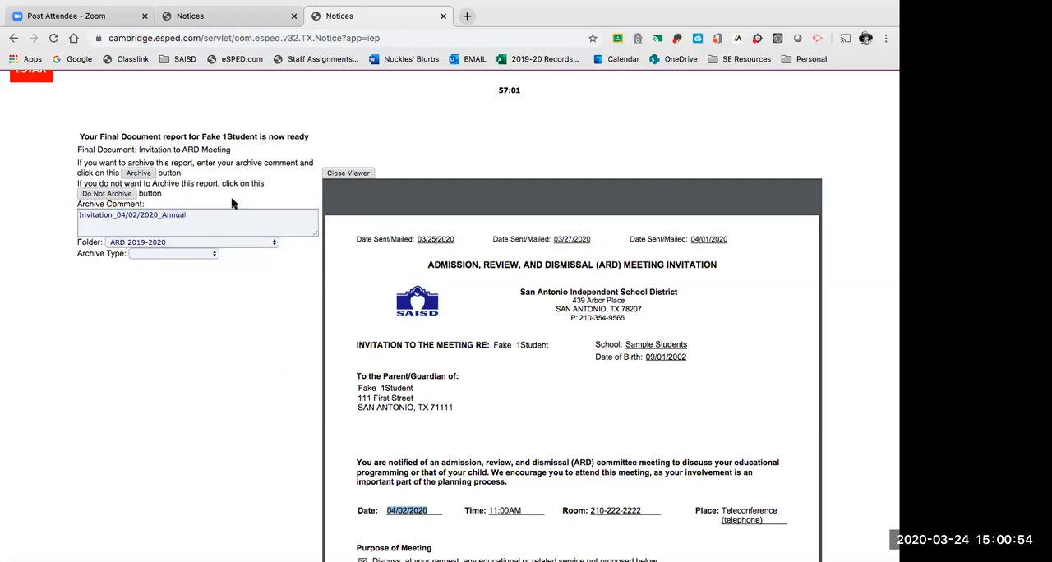
pyautogui.click(139, 174)
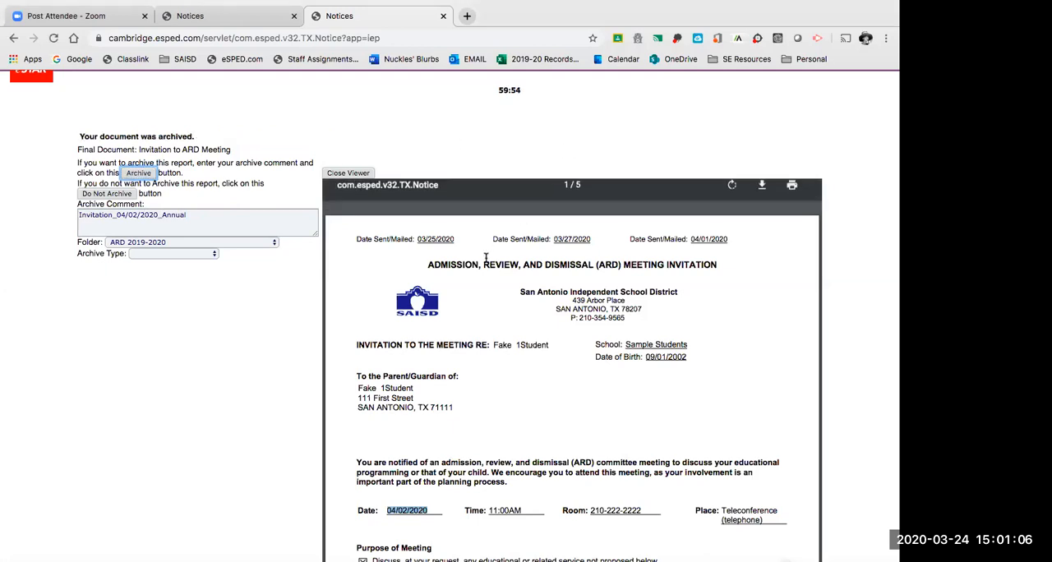
pyautogui.scroll(1, 532, 172)
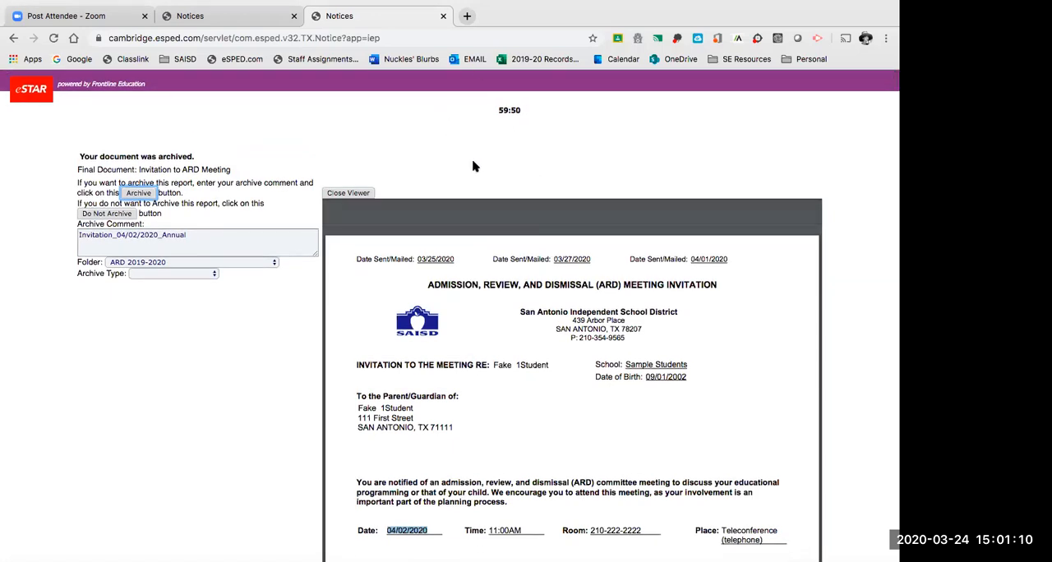
pyautogui.click(442, 16)
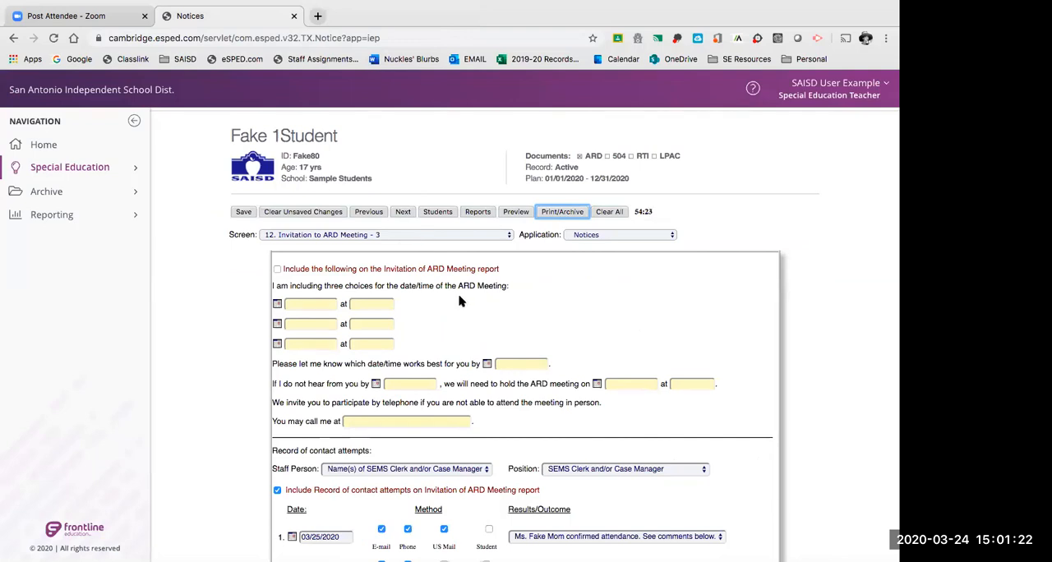
# Reopen the student's report printing options, choose the Invitation to ARD Meeting report, and enable mailing the document.
pyautogui.click(555, 213)
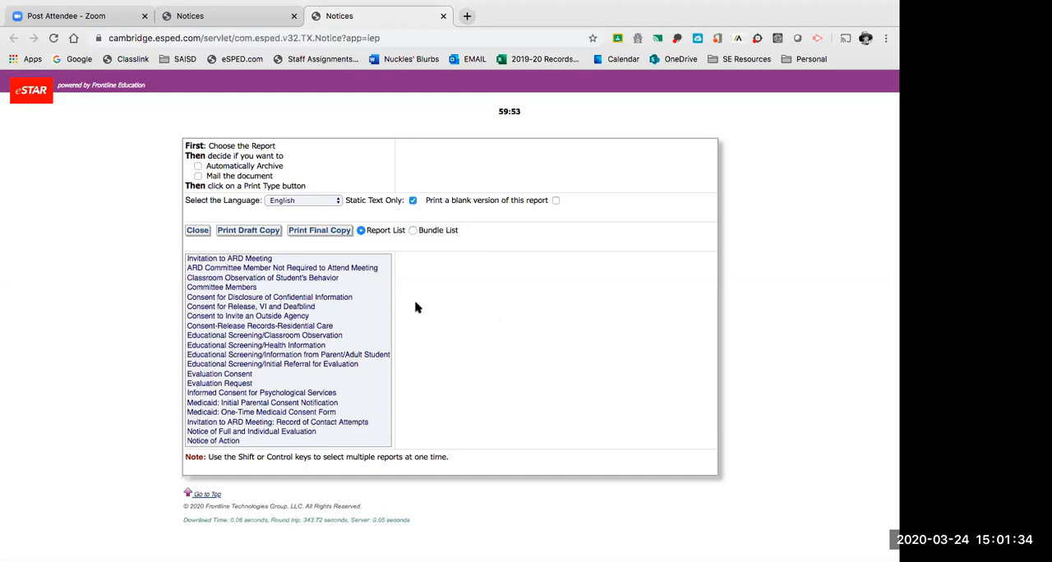
pyautogui.click(258, 259)
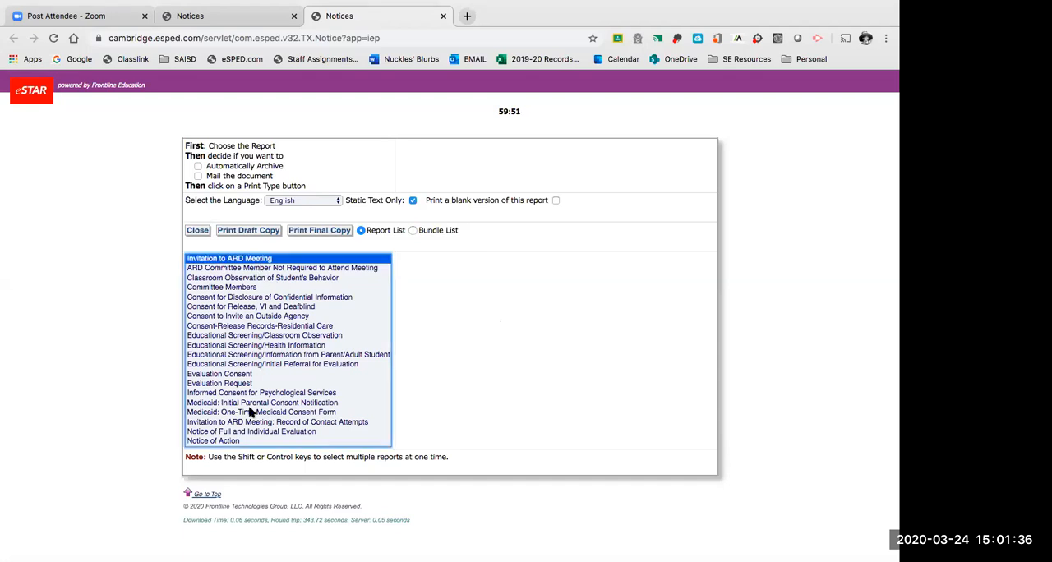
pyautogui.click(197, 177)
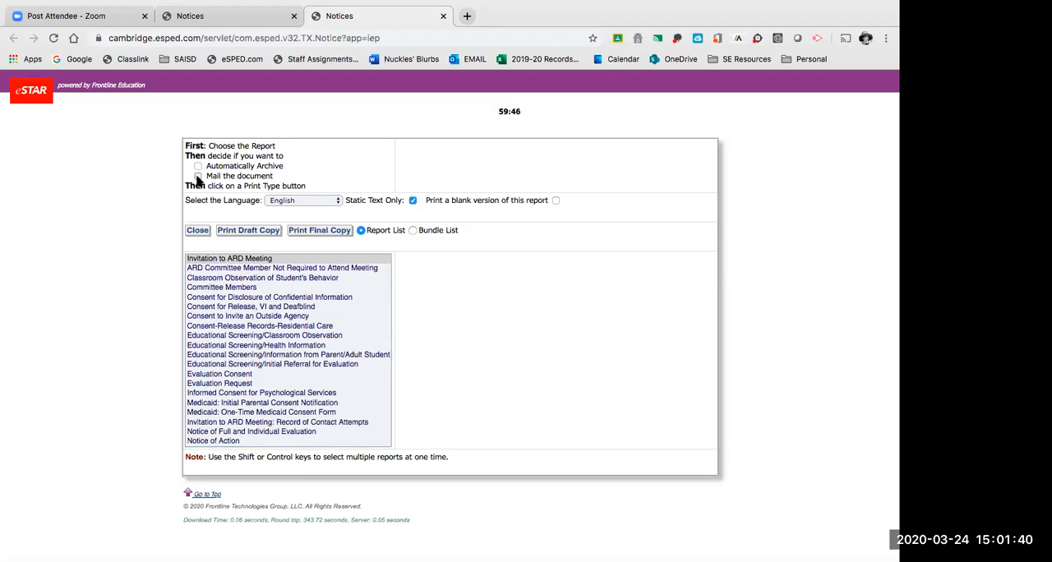
pyautogui.click(197, 177)
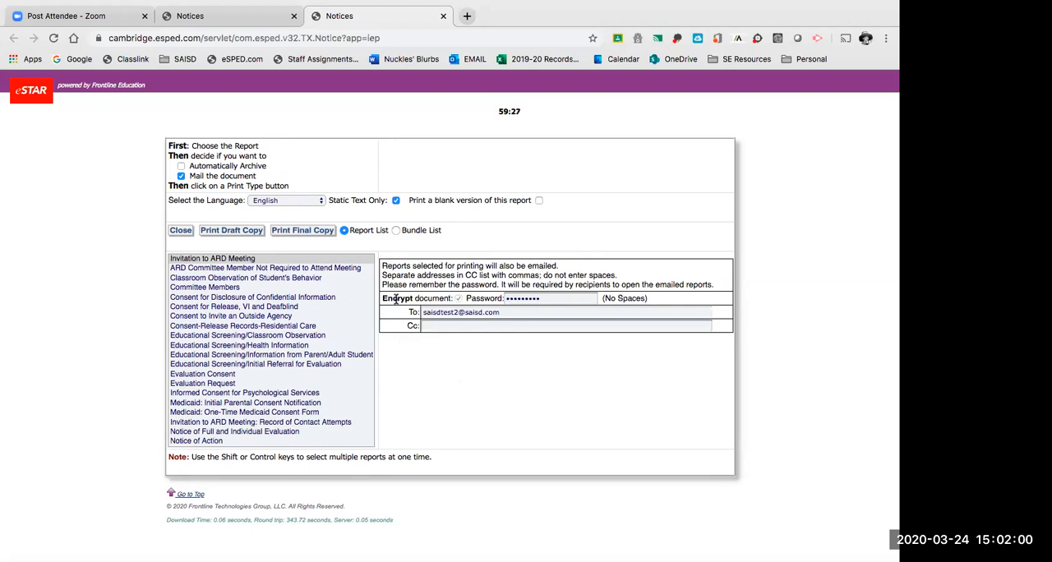
# Replace the default encryption password for the emailed document with the chosen document password.
pyautogui.click(513, 298)
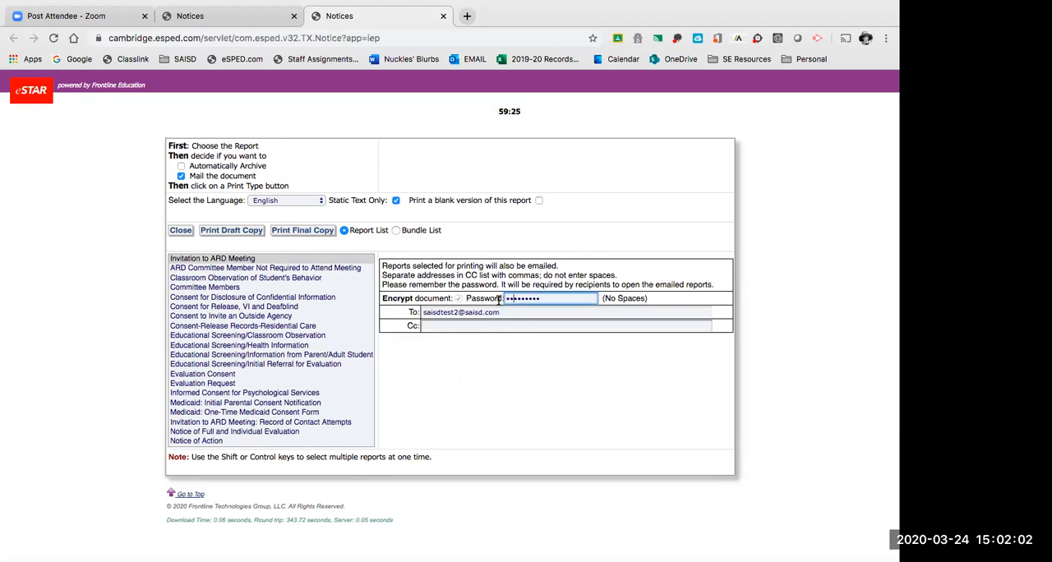
pyautogui.moveTo(543, 297); pyautogui.dragTo(502, 296)
pyautogui.click(515, 351)
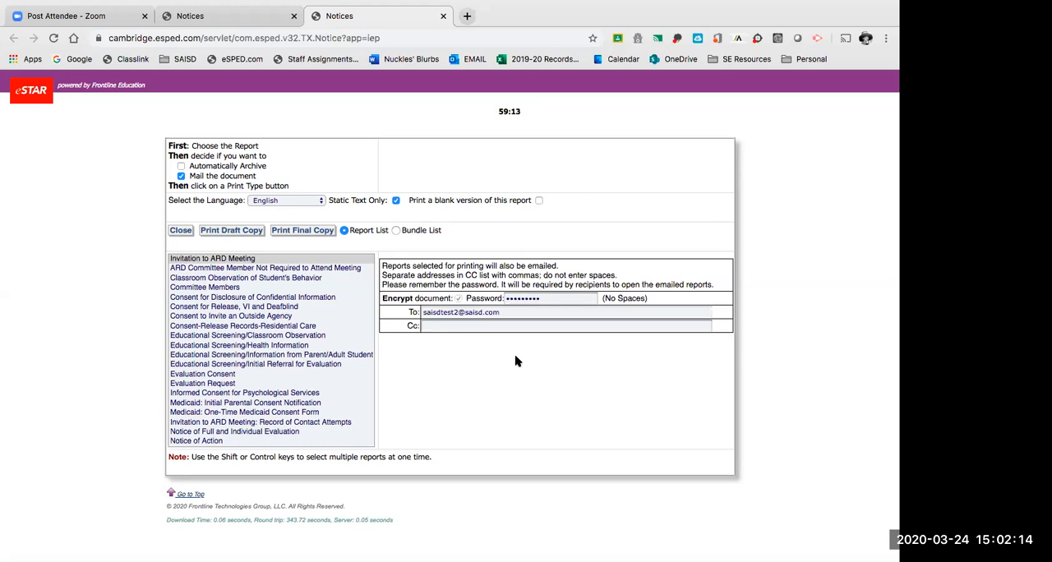
pyautogui.moveTo(563, 297); pyautogui.dragTo(464, 301)
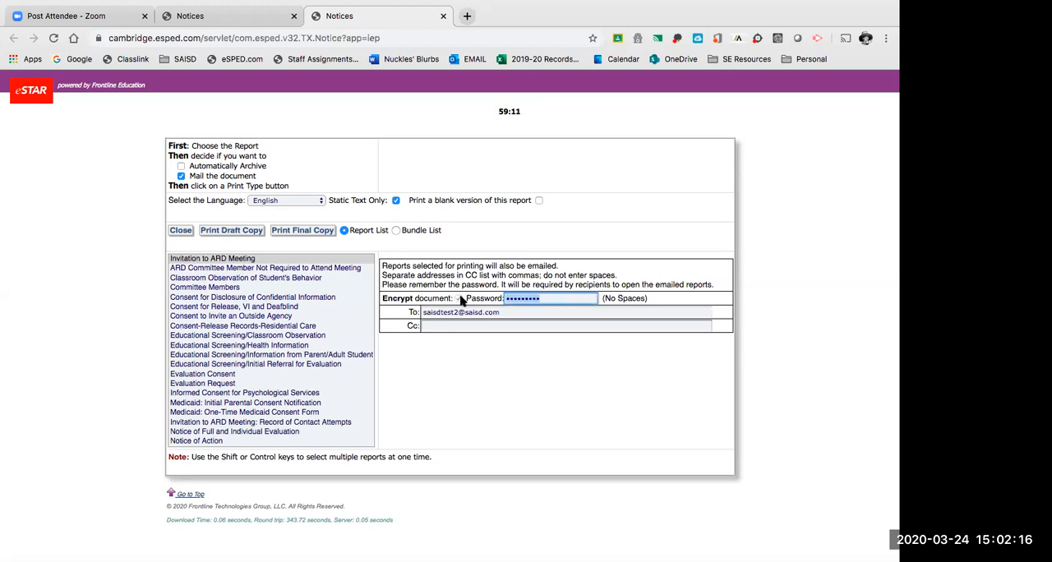
pyautogui.write('••')
pyautogui.press('BackSpace')
pyautogui.press('BackSpace')
pyautogui.press('BackSpace')
pyautogui.write('••••')
pyautogui.press('Tab')
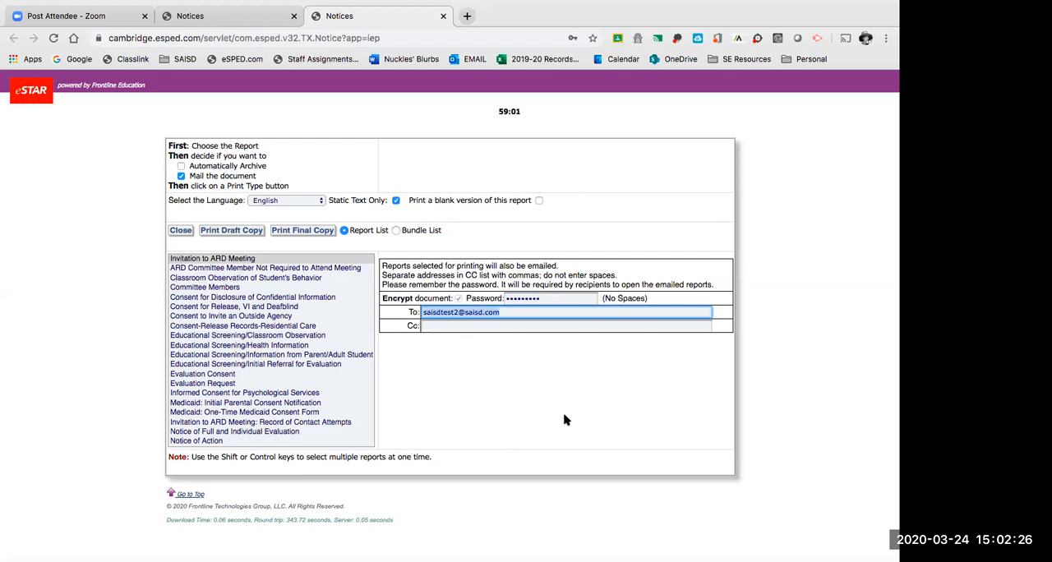
# Enter the staff member's e-mail address as the Cc recipient of the mailed report.
pyautogui.moveTo(499, 312); pyautogui.dragTo(420, 312)
pyautogui.click(449, 323)
pyautogui.click(450, 348)
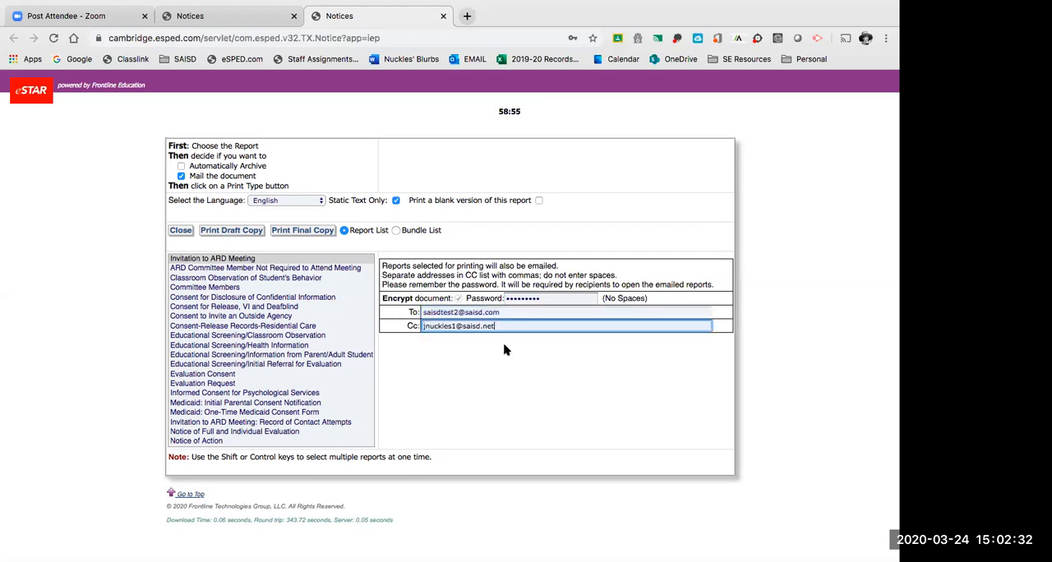
pyautogui.write(',')
pyautogui.press('BackSpace')
pyautogui.write('t')
# Recheck the To and Cc addresses, and generate the final copy of the invitation so it is emailed.
pyautogui.click(519, 313)
pyautogui.moveTo(516, 313); pyautogui.dragTo(417, 312)
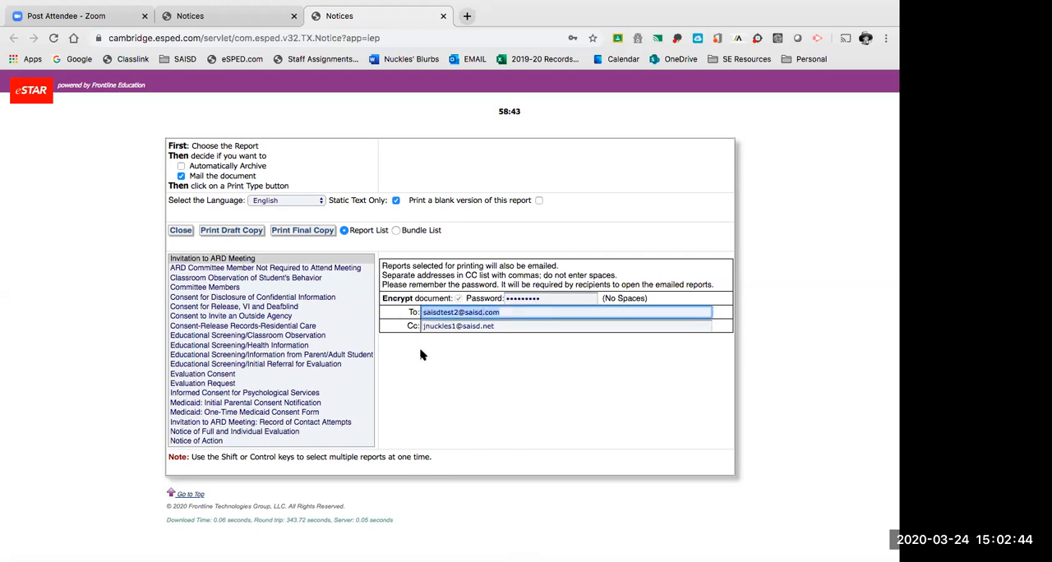
pyautogui.moveTo(421, 326); pyautogui.dragTo(522, 327)
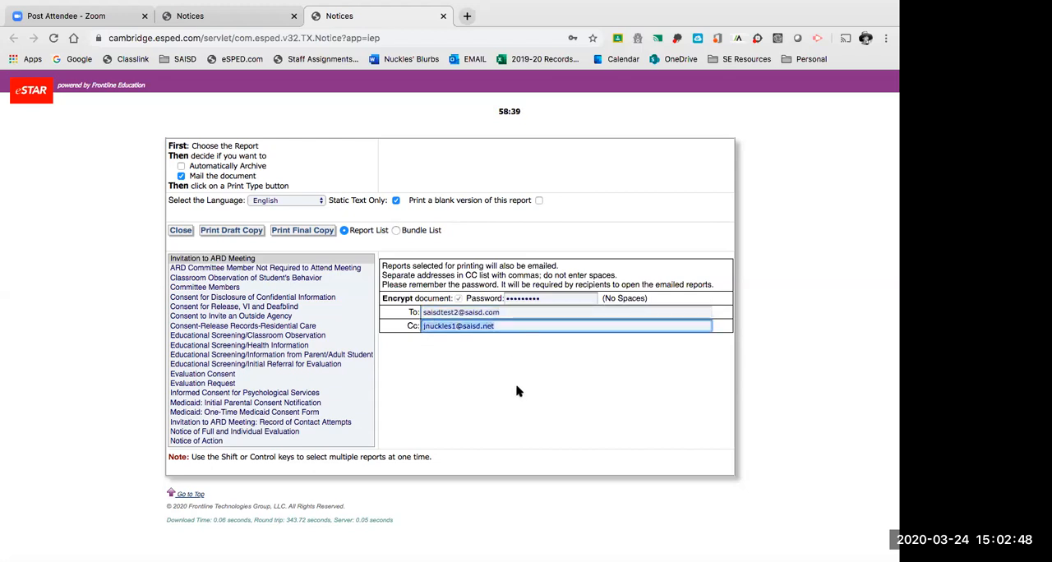
pyautogui.click(439, 313)
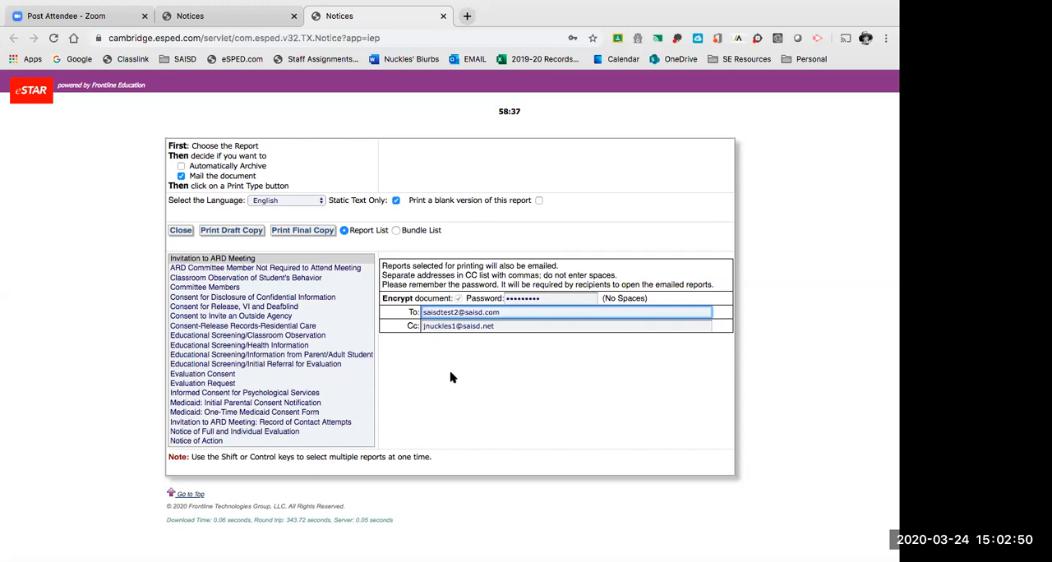
pyautogui.moveTo(505, 312); pyautogui.dragTo(411, 313)
pyautogui.click(455, 325)
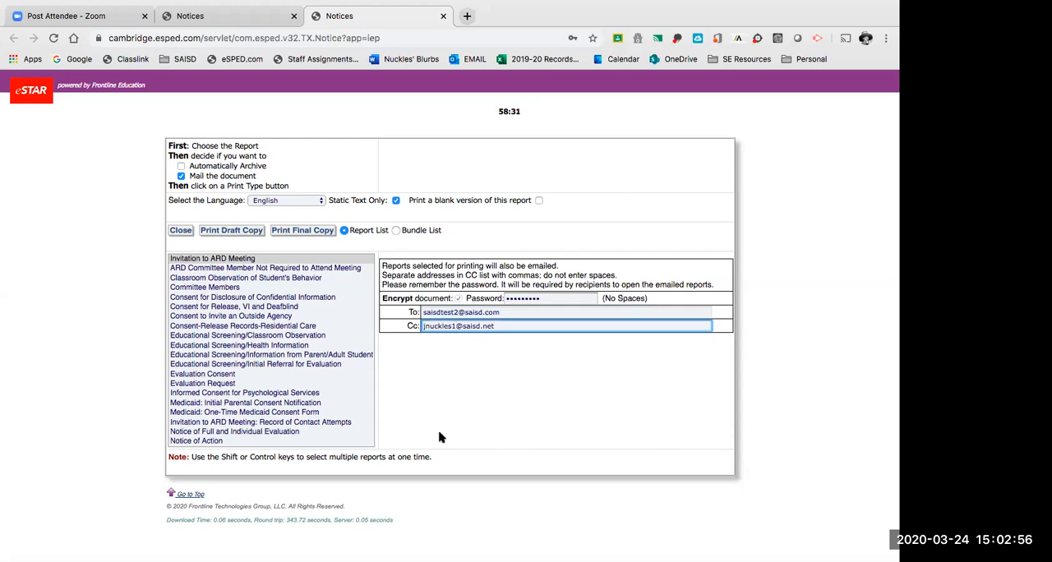
pyautogui.click(306, 232)
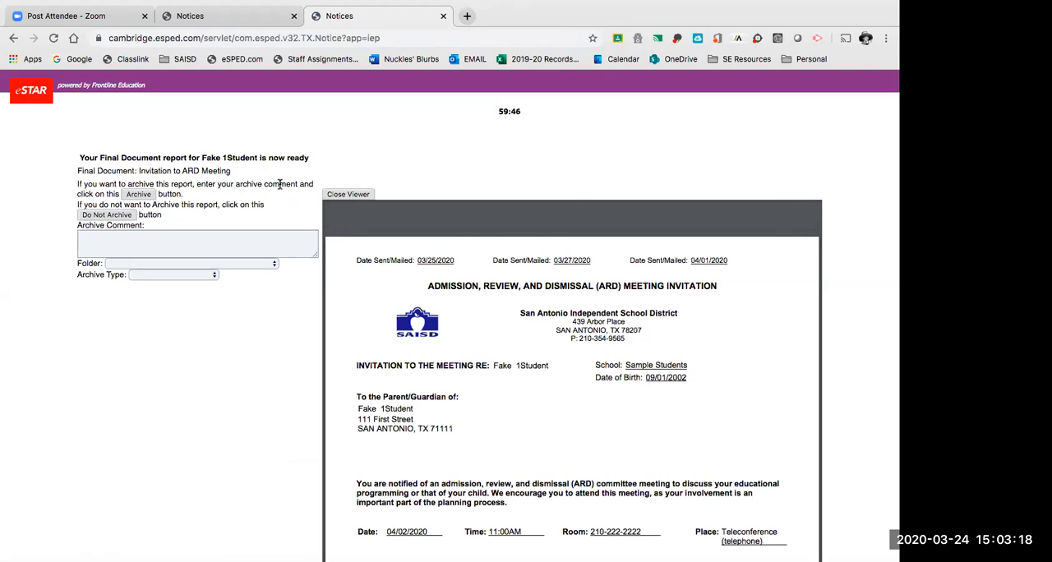
# Enter "Invitation_4/20/2020_Annual" as the archive comment for the emailed final report.
pyautogui.scroll(-5, 279, 184)
pyautogui.scroll(5, 280, 186)
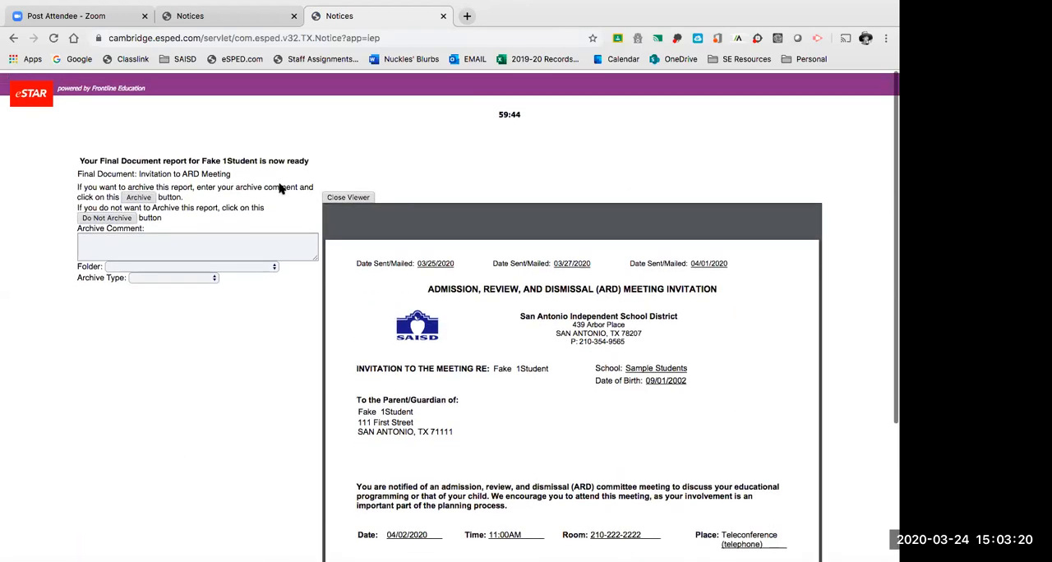
pyautogui.click(232, 244)
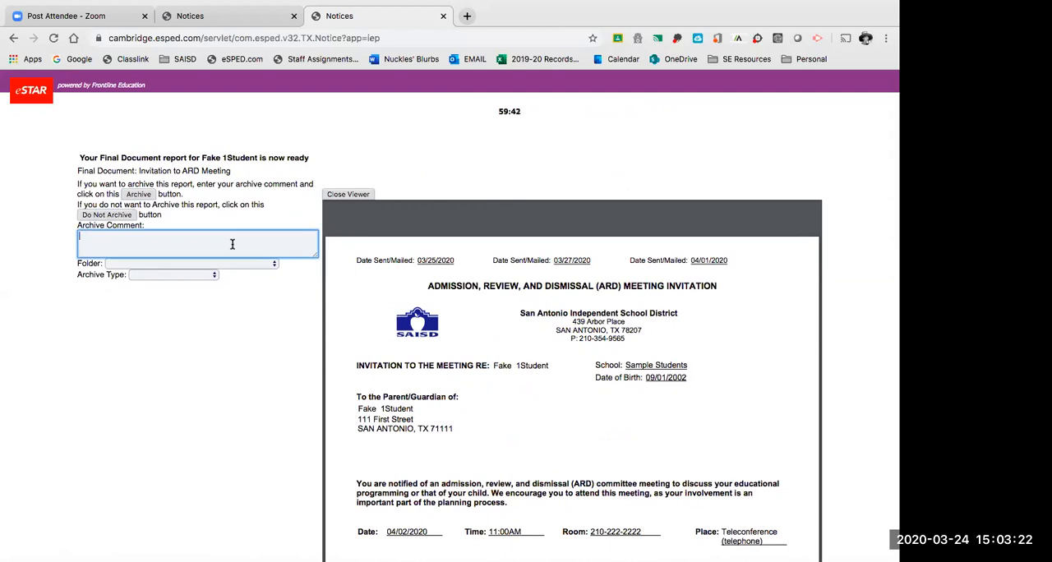
pyautogui.write('Invitation')
pyautogui.write('_4/20/2020_NAME')
pyautogui.press('BackSpace')
pyautogui.press('BackSpace')
pyautogui.press('BackSpace')
pyautogui.write('nnual')
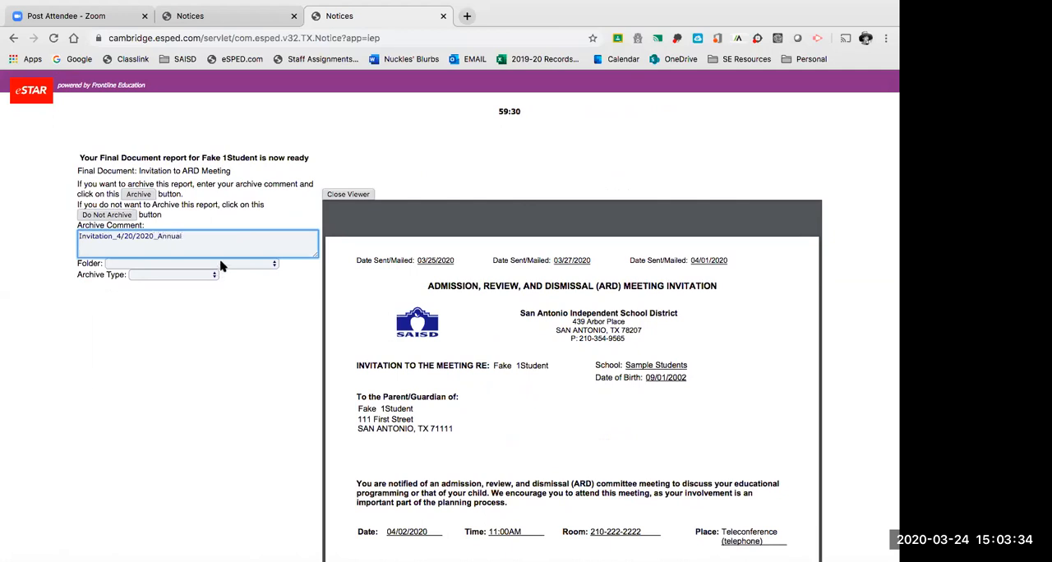
# Assign the emailed report to the ARD 2019-2020 folder and archive it.
pyautogui.click(220, 264)
pyautogui.click(202, 334)
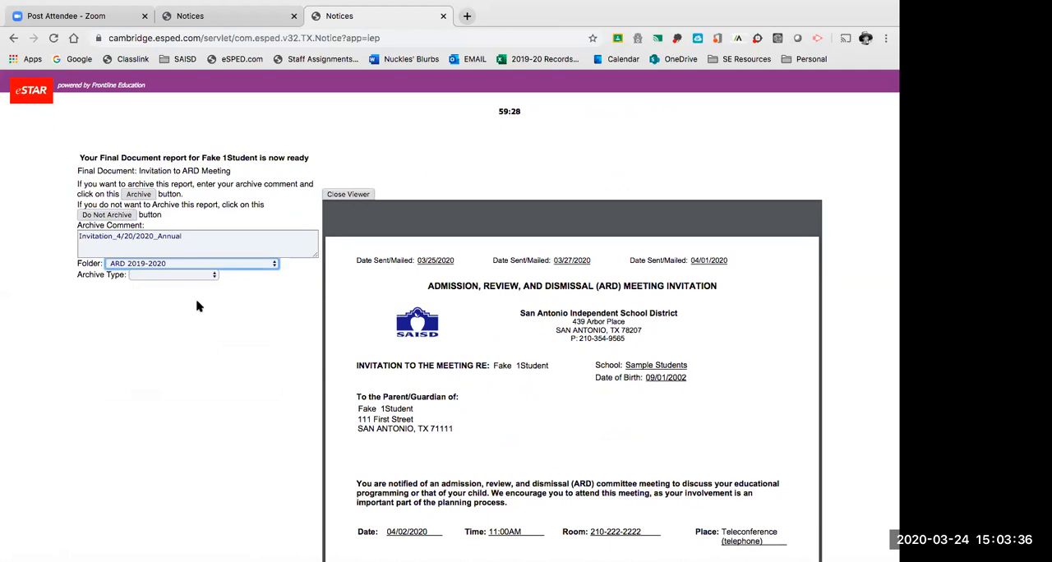
pyautogui.click(144, 197)
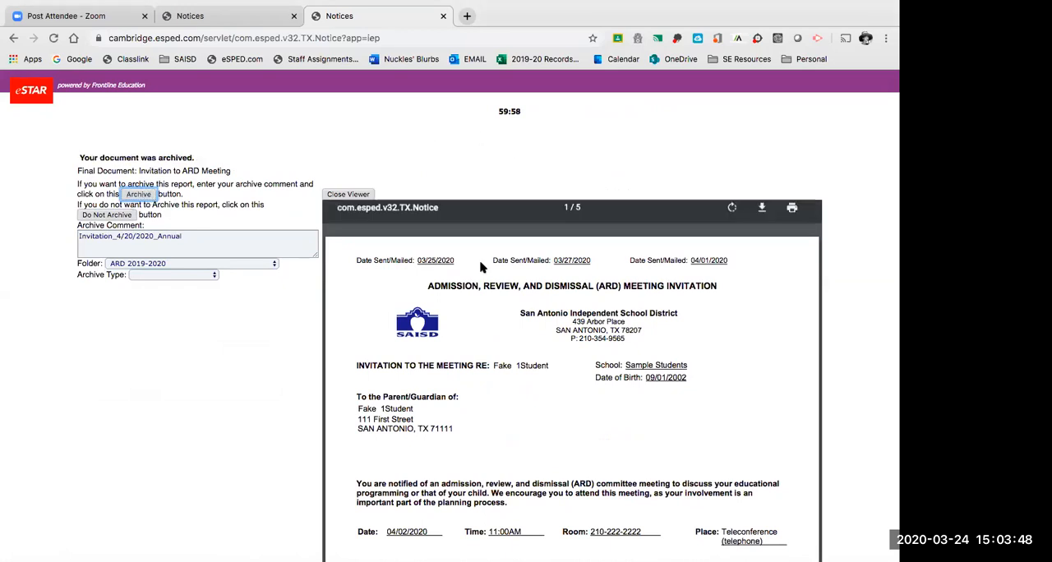
# Switch to Outlook in a new browser tab and open today's message containing the report mailed from eSped.
pyautogui.click(467, 16)
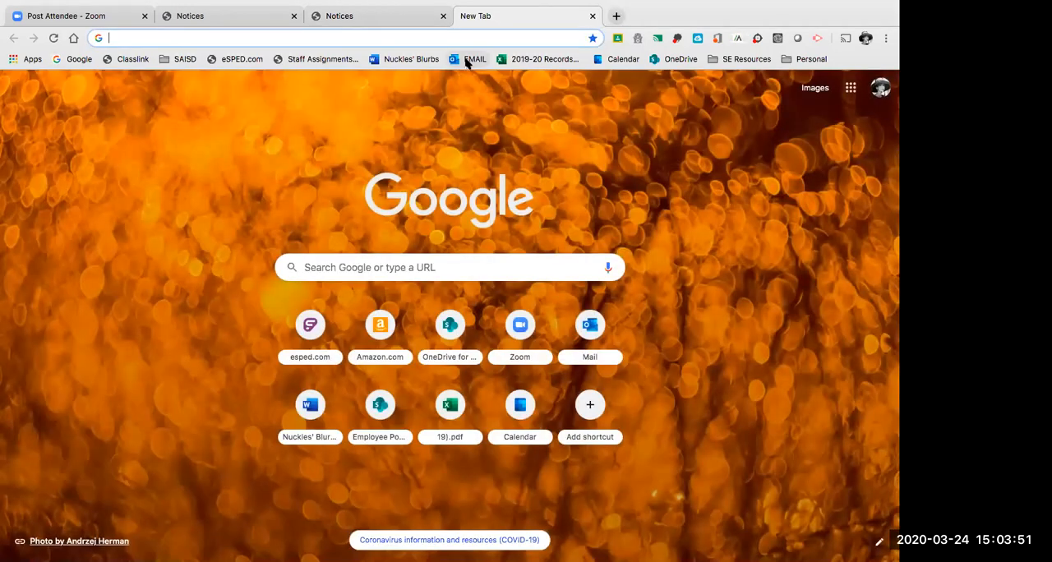
pyautogui.click(470, 59)
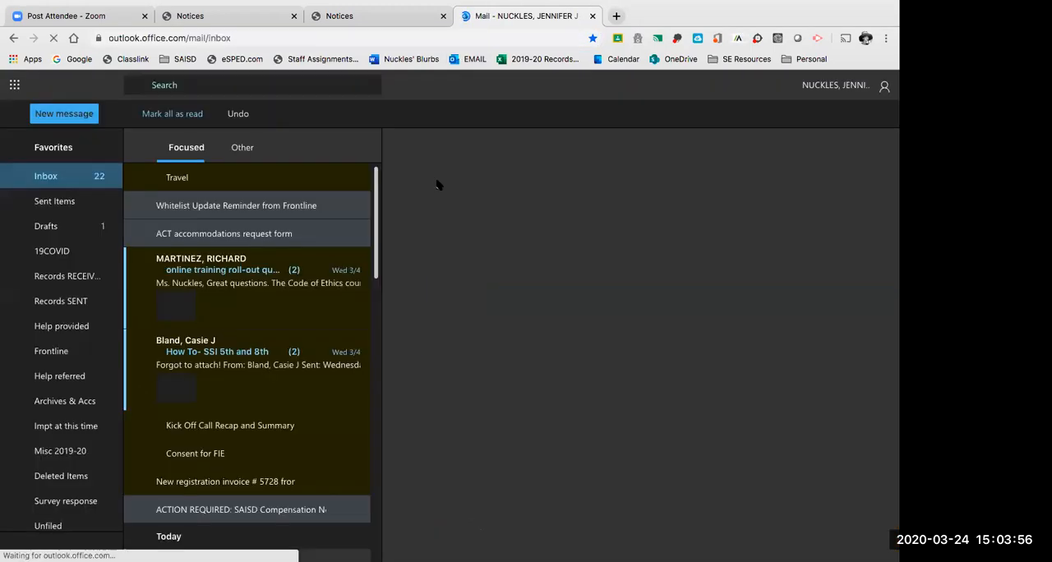
pyautogui.scroll(-3, 236, 400)
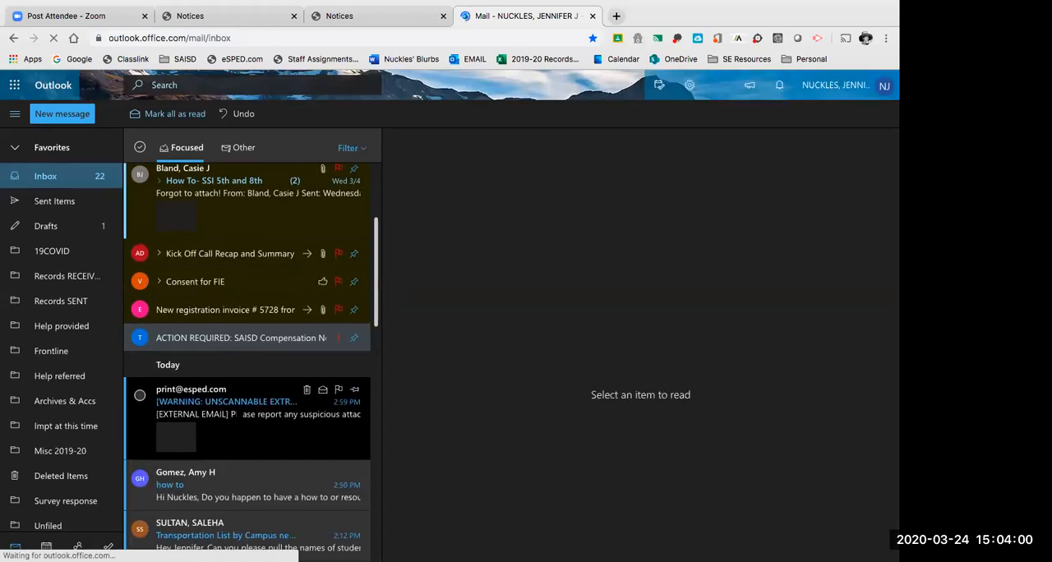
pyautogui.scroll(-1, 236, 411)
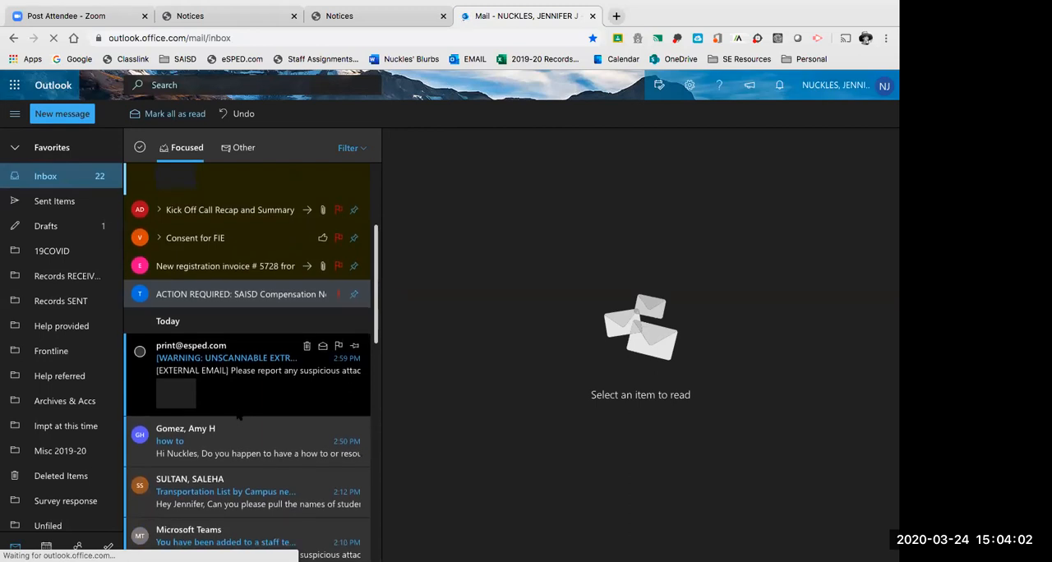
pyautogui.scroll(-1, 239, 417)
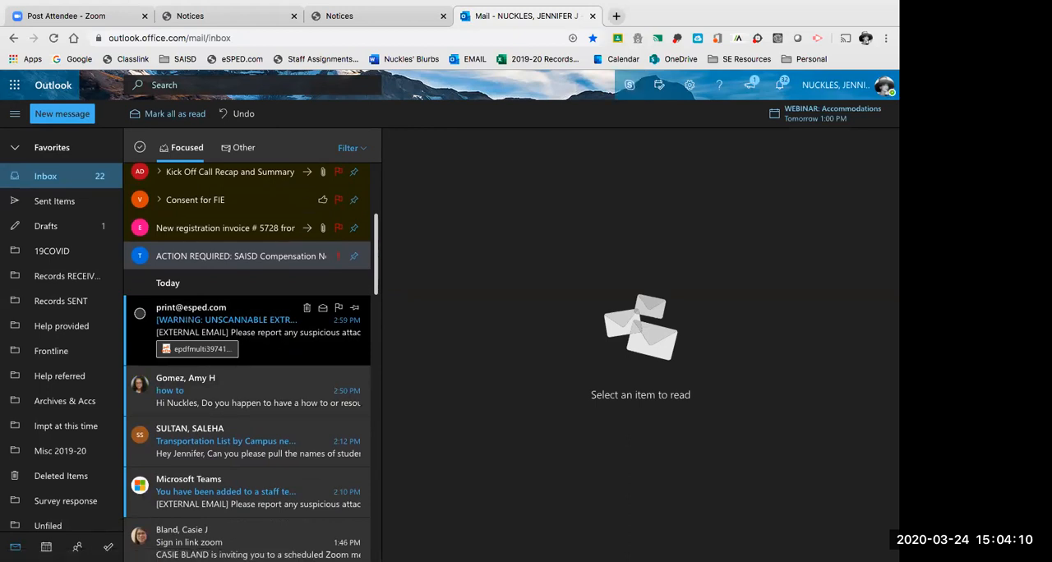
pyautogui.click(277, 337)
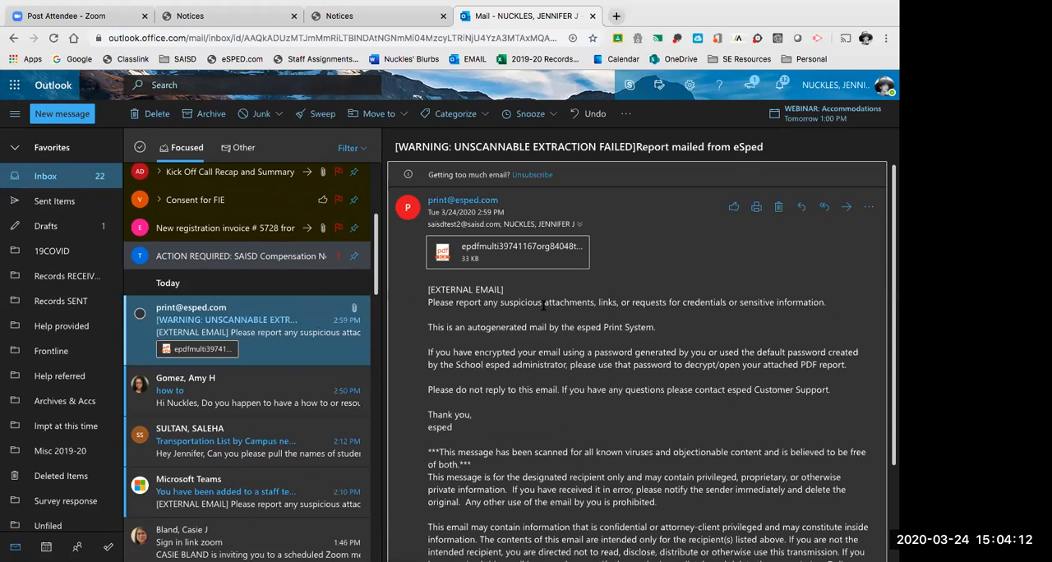
# Open the message's PDF attachment and unlock it by entering the document password.
pyautogui.click(511, 257)
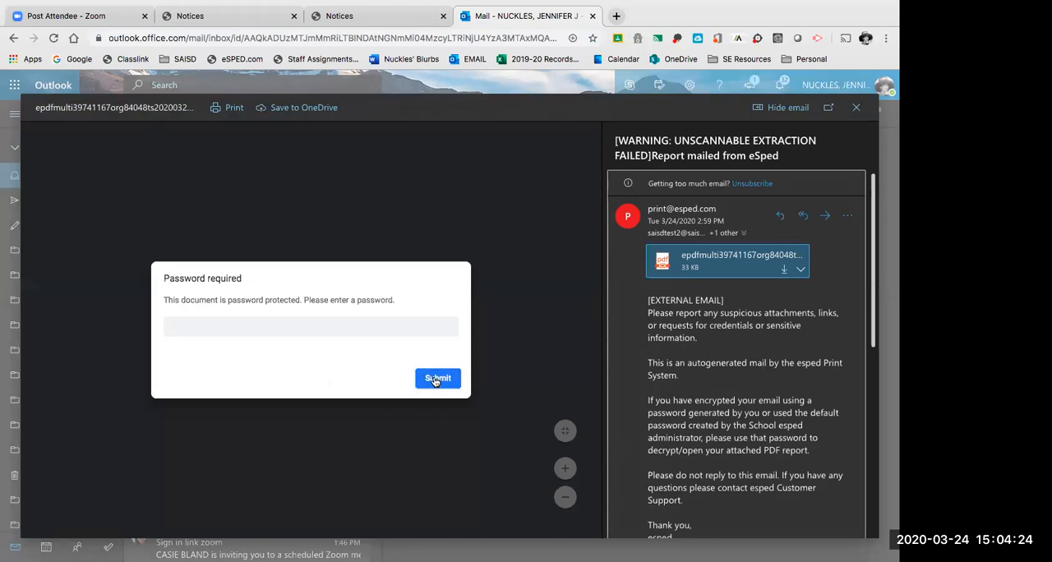
pyautogui.click(342, 318)
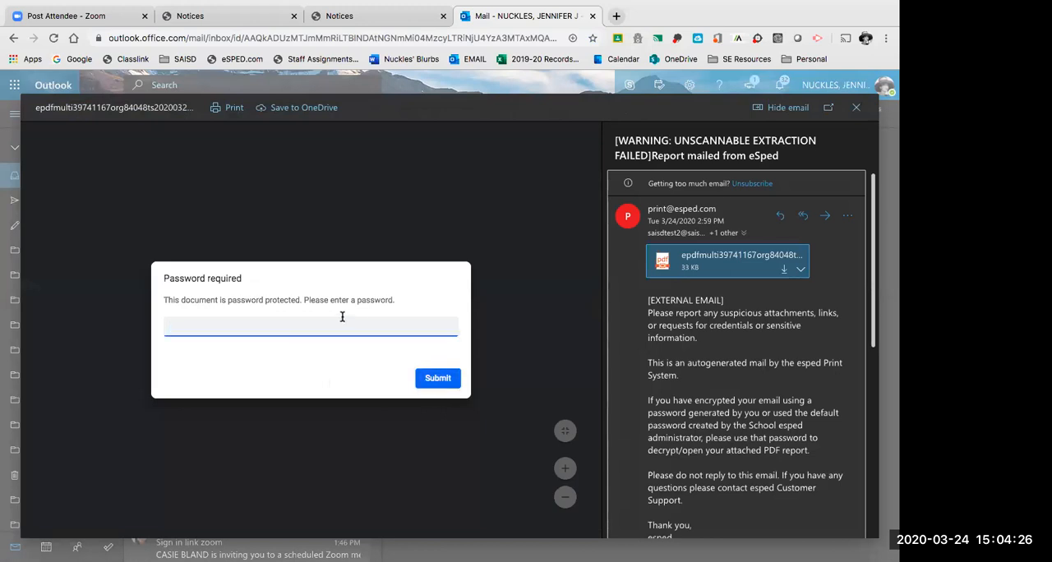
pyautogui.write('s')
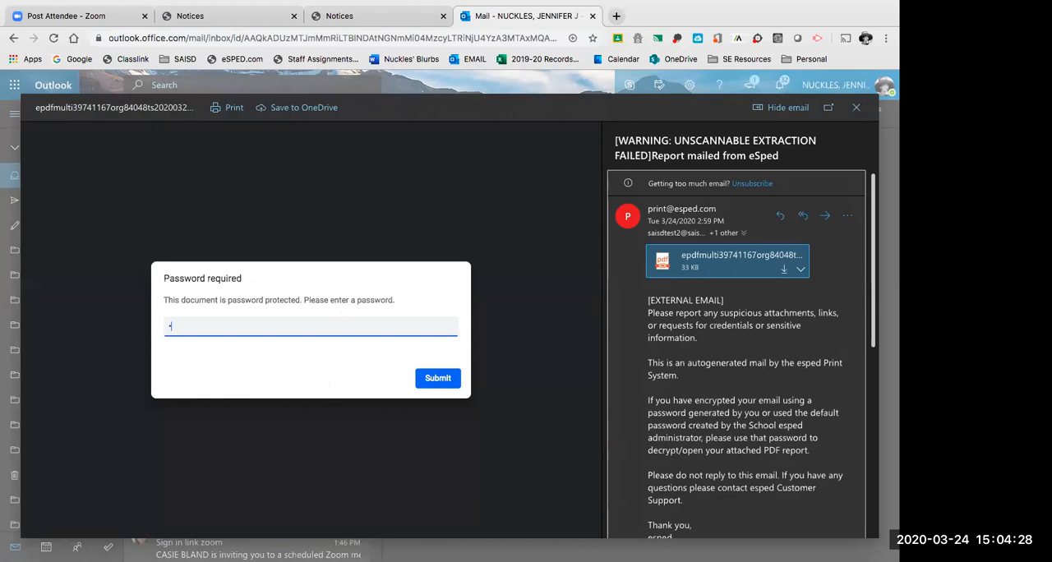
pyautogui.write('••••••••')
pyautogui.click(447, 375)
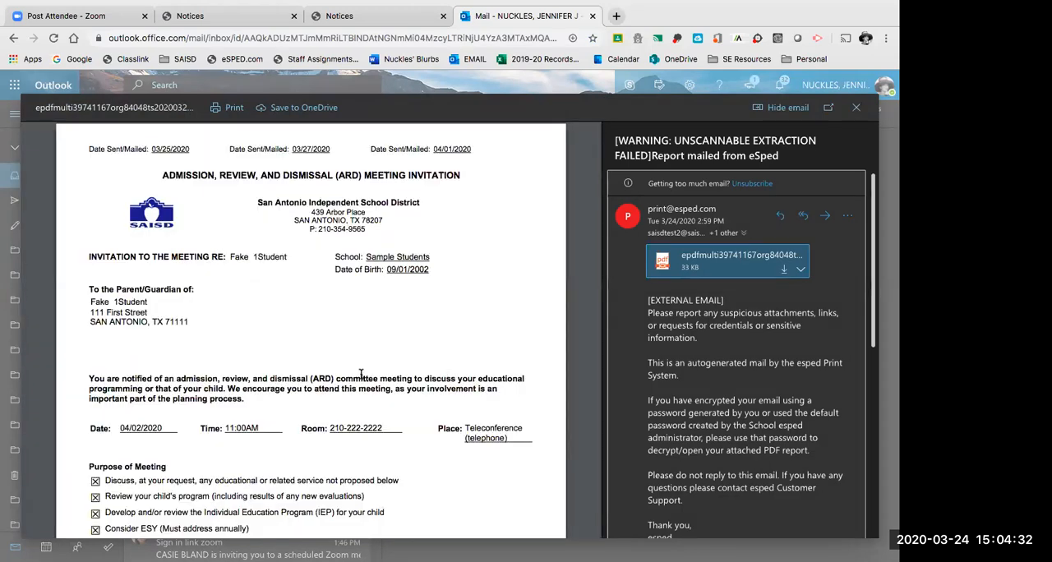
# Look through the unlocked invitation and the attachment's download and OneDrive saving options, and close the preview.
pyautogui.scroll(-3, 360, 374)
pyautogui.scroll(-15, 361, 374)
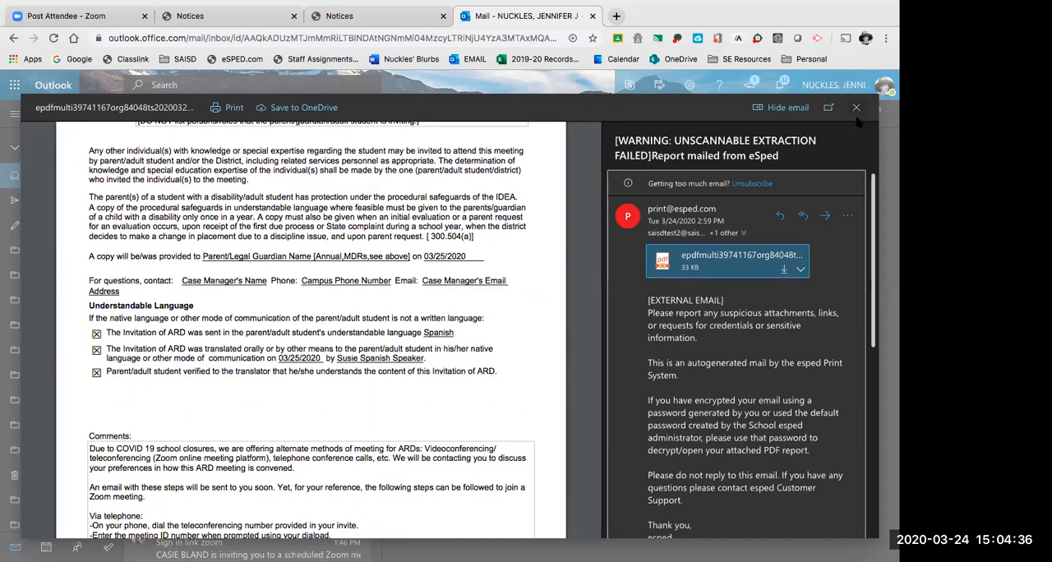
pyautogui.scroll(15, 451, 322)
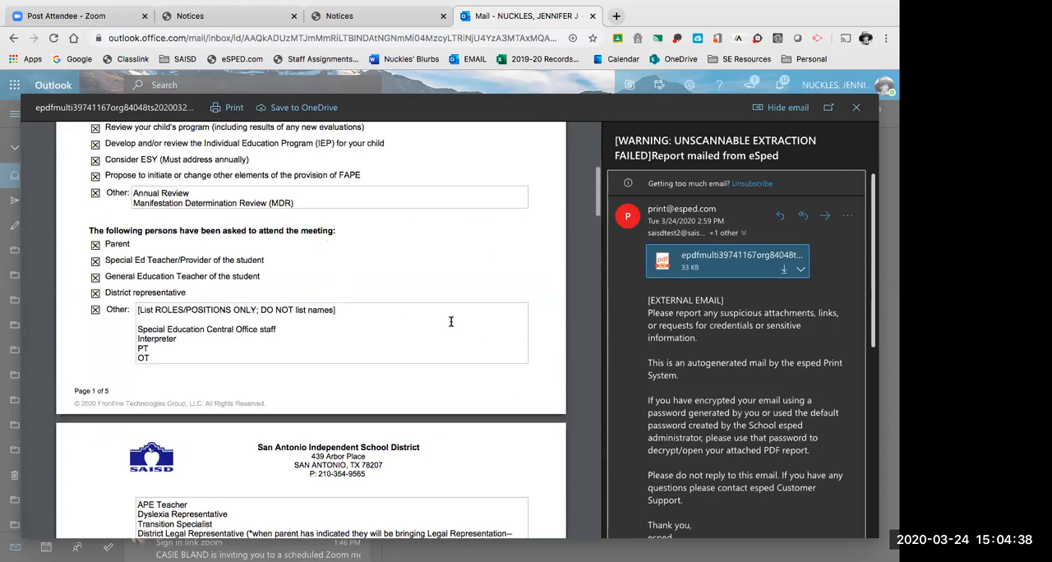
pyautogui.click(800, 270)
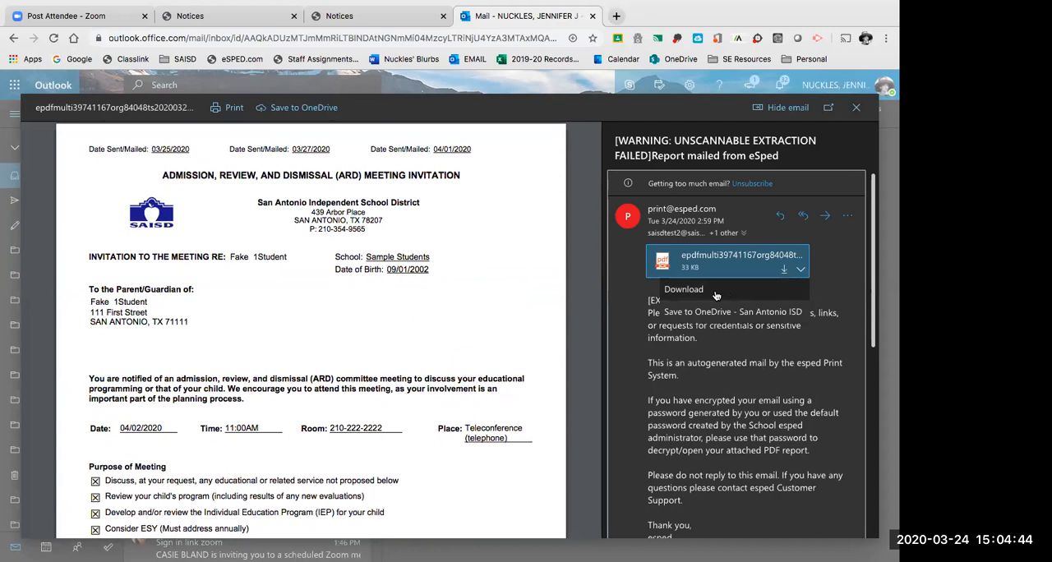
pyautogui.click(847, 252)
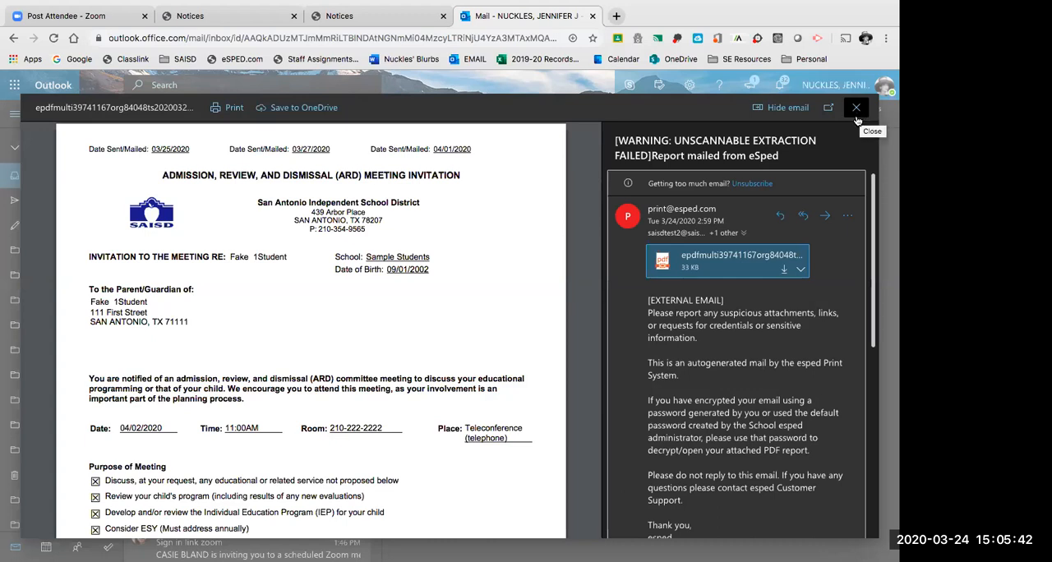
pyautogui.click(857, 120)
pyautogui.click(856, 115)
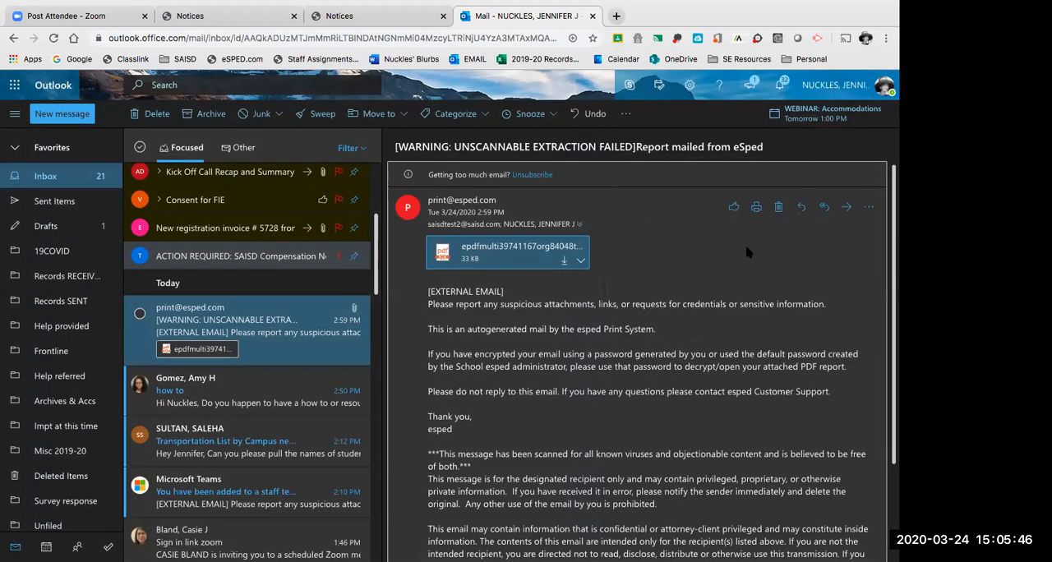